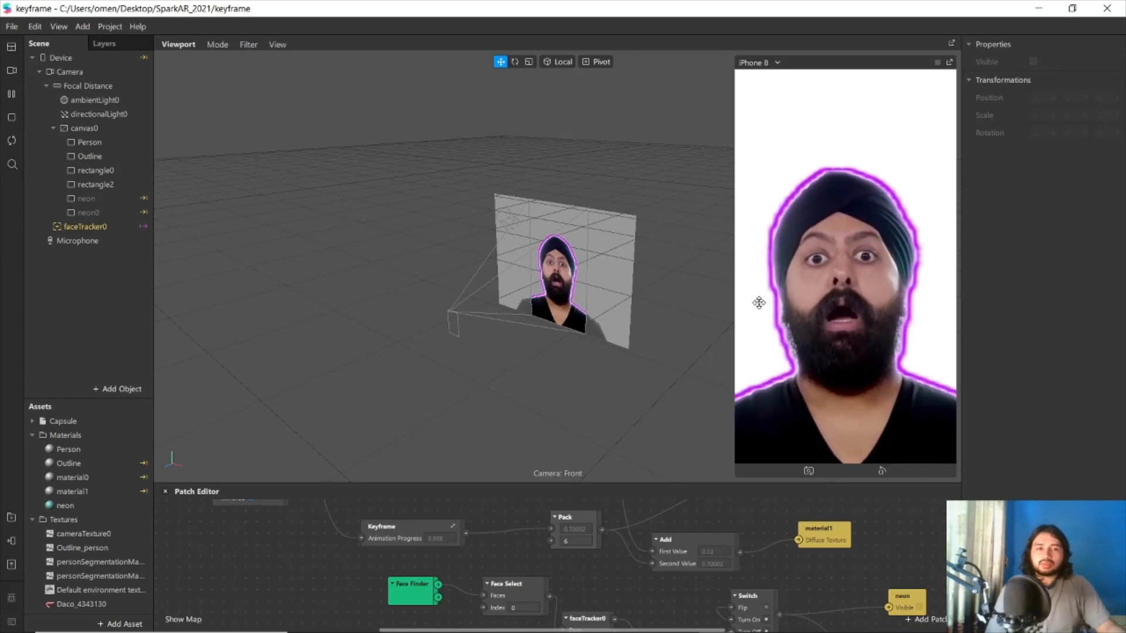
Create a new blank project and maximize its window
{"action": "left_click", "coordinate": [12, 26]}
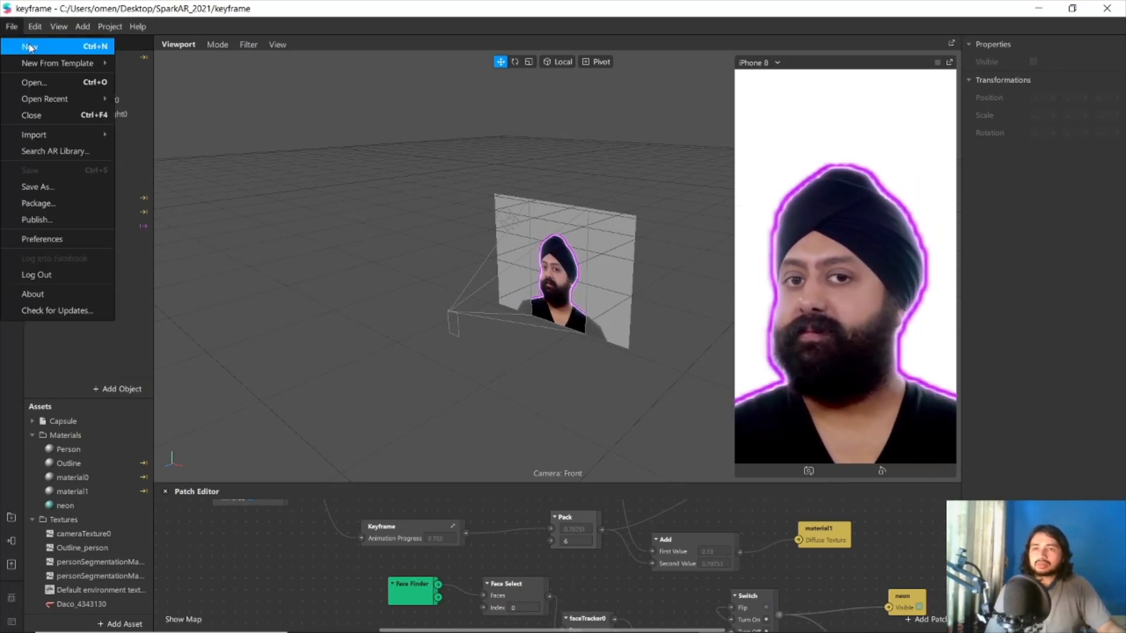
{"action": "left_click", "coordinate": [30, 47]}
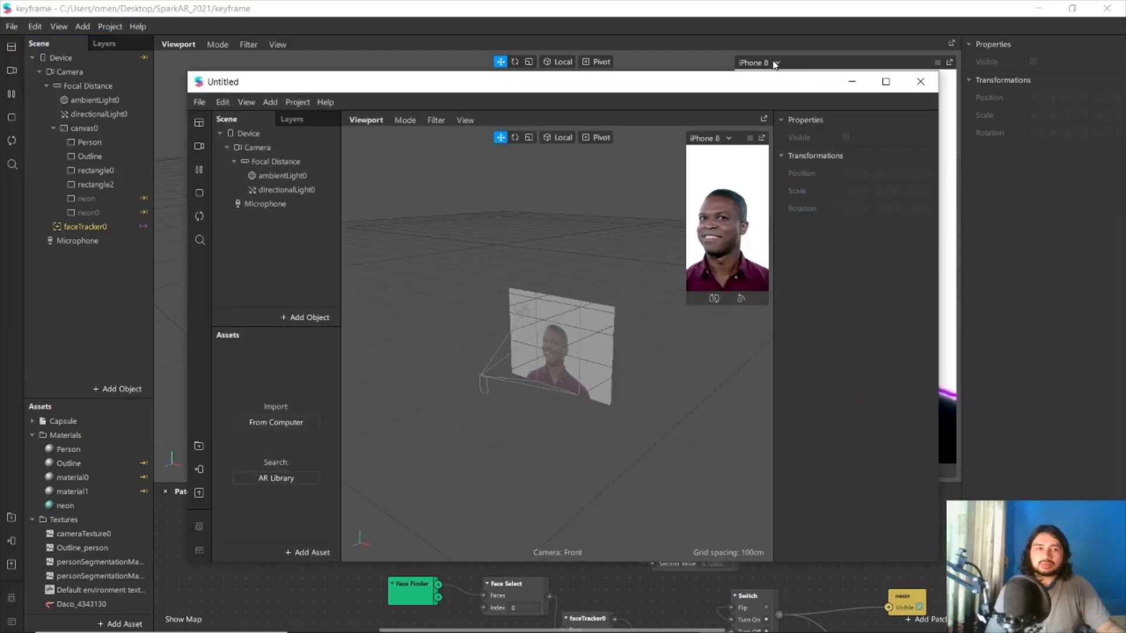
{"action": "left_click", "coordinate": [886, 81]}
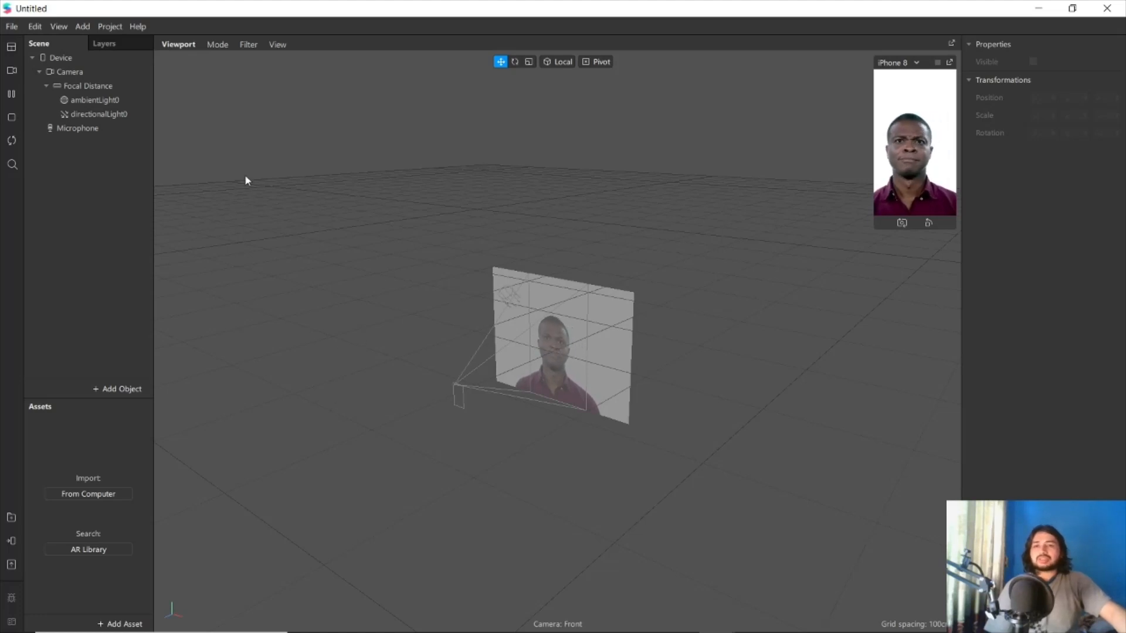
Show the Patch Editor and enlarge its area below the viewport
{"action": "left_click", "coordinate": [63, 27]}
{"action": "mouse_move", "coordinate": [36, 25]}
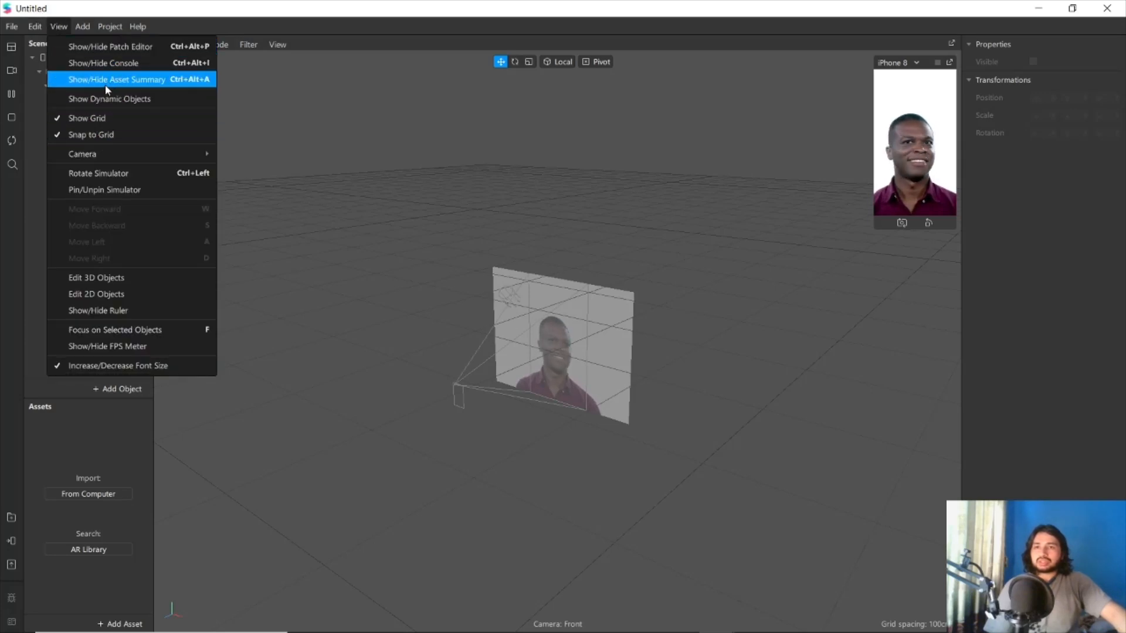
{"action": "left_click", "coordinate": [102, 46]}
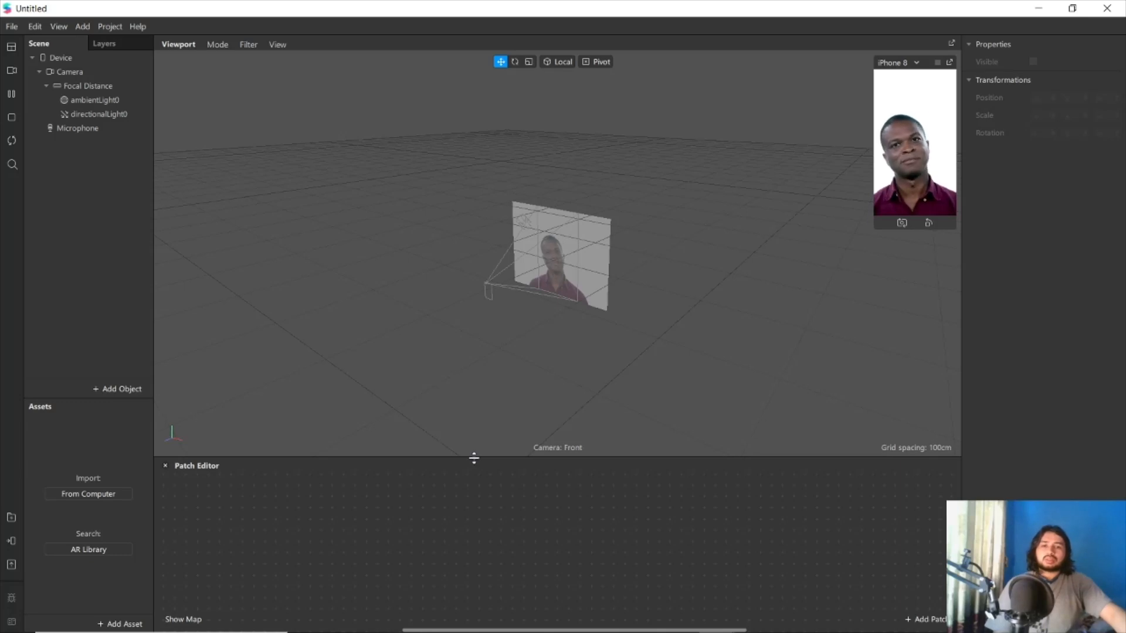
{"action": "left_click_drag", "start_coordinate": [472, 457], "coordinate": [452, 353]}
Add a Keyframe patch to the graph and reposition it to leave free space around it
{"action": "right_click", "coordinate": [526, 441]}
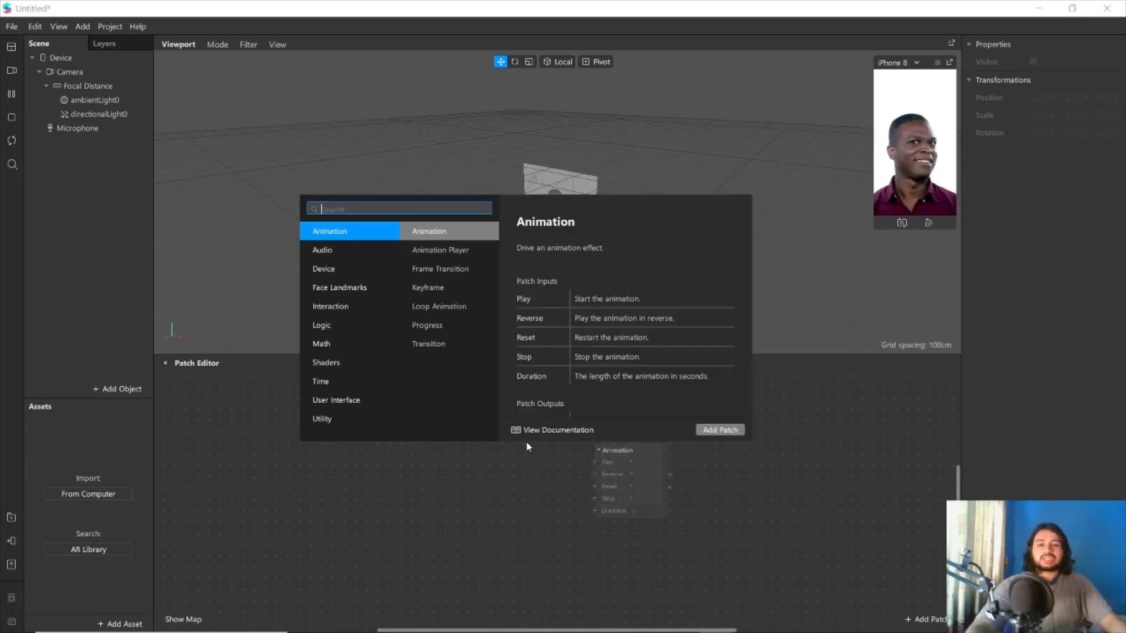
{"action": "type", "text": "kkl"}
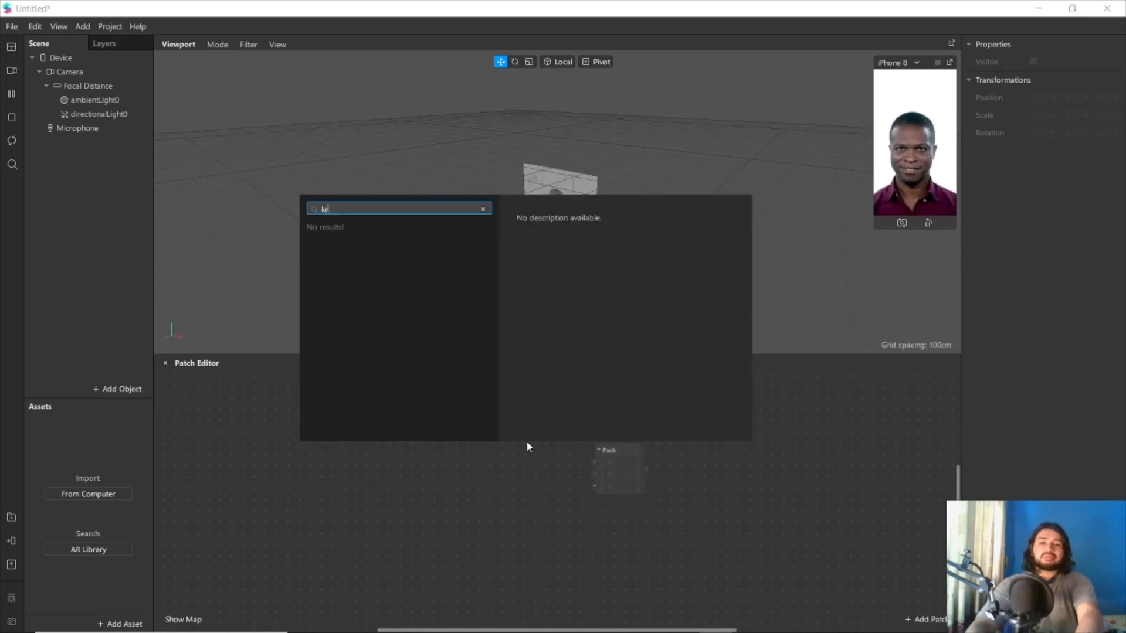
{"action": "key", "text": "BackSpace"}
{"action": "key", "text": "BackSpace"}
{"action": "type", "text": "kl"}
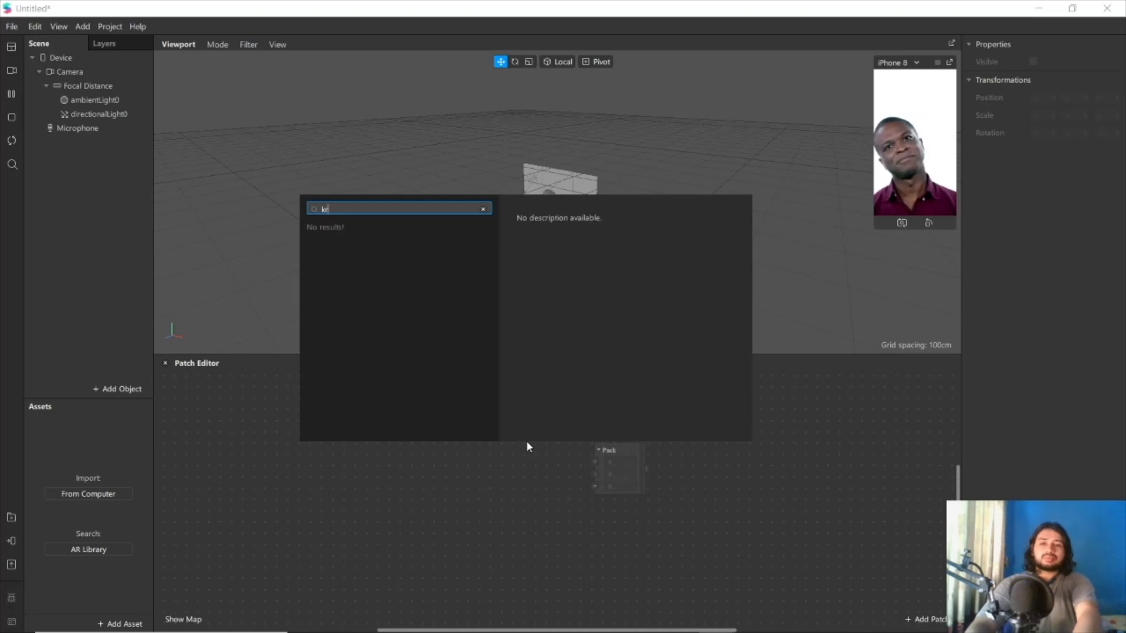
{"action": "key", "text": "BackSpace"}
{"action": "key", "text": "BackSpace"}
{"action": "type", "text": "e"}
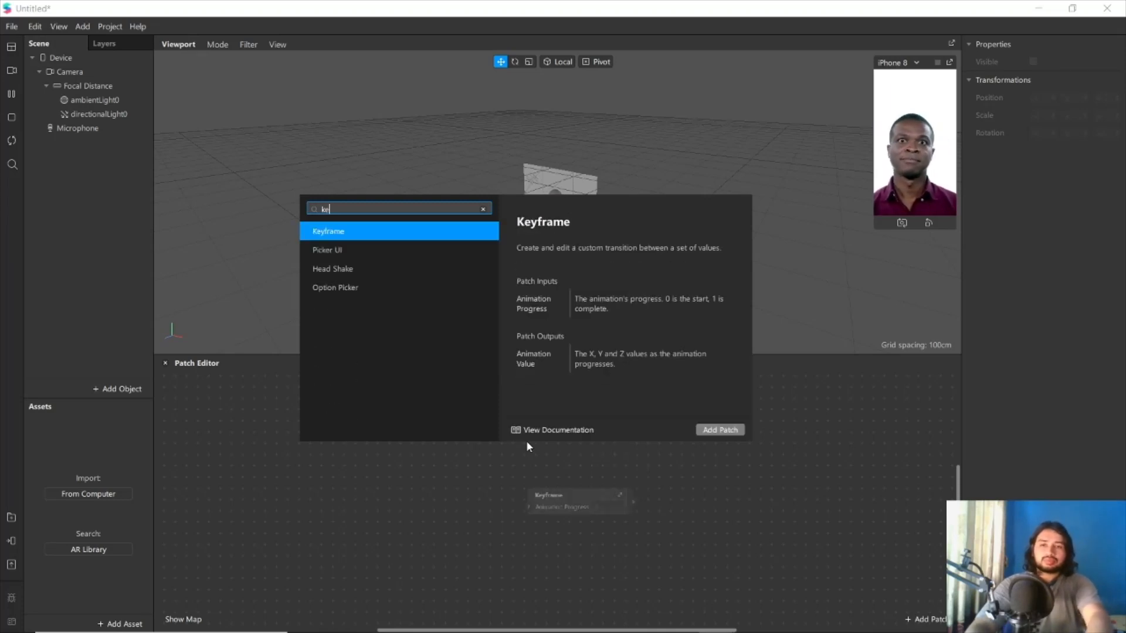
{"action": "key", "text": "Return"}
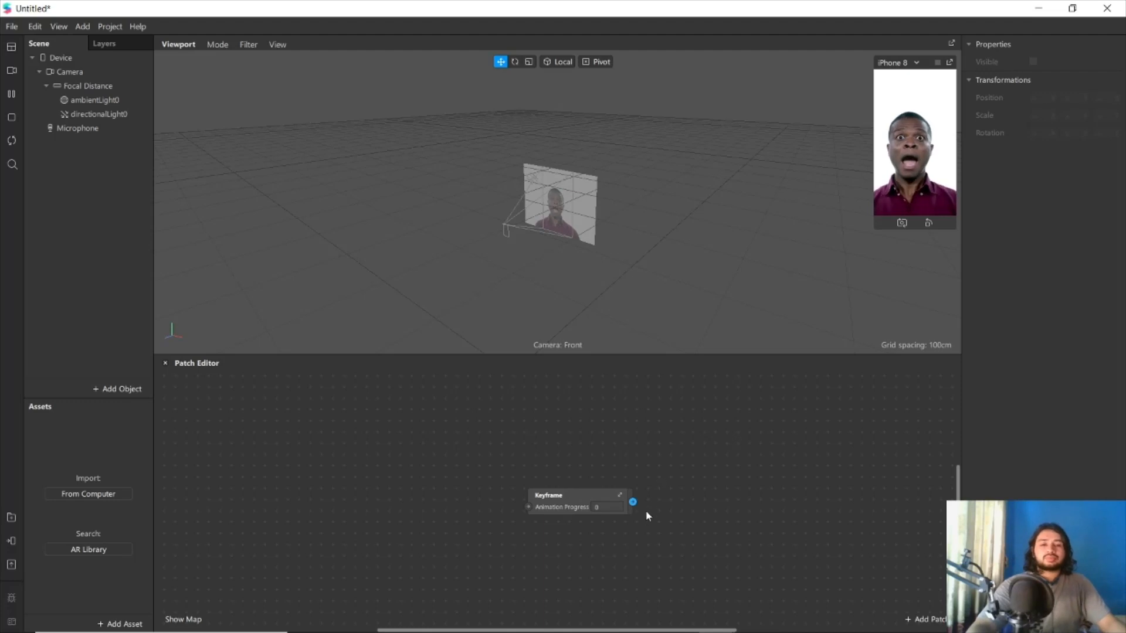
{"action": "left_click_drag", "start_coordinate": [586, 495], "coordinate": [435, 404]}
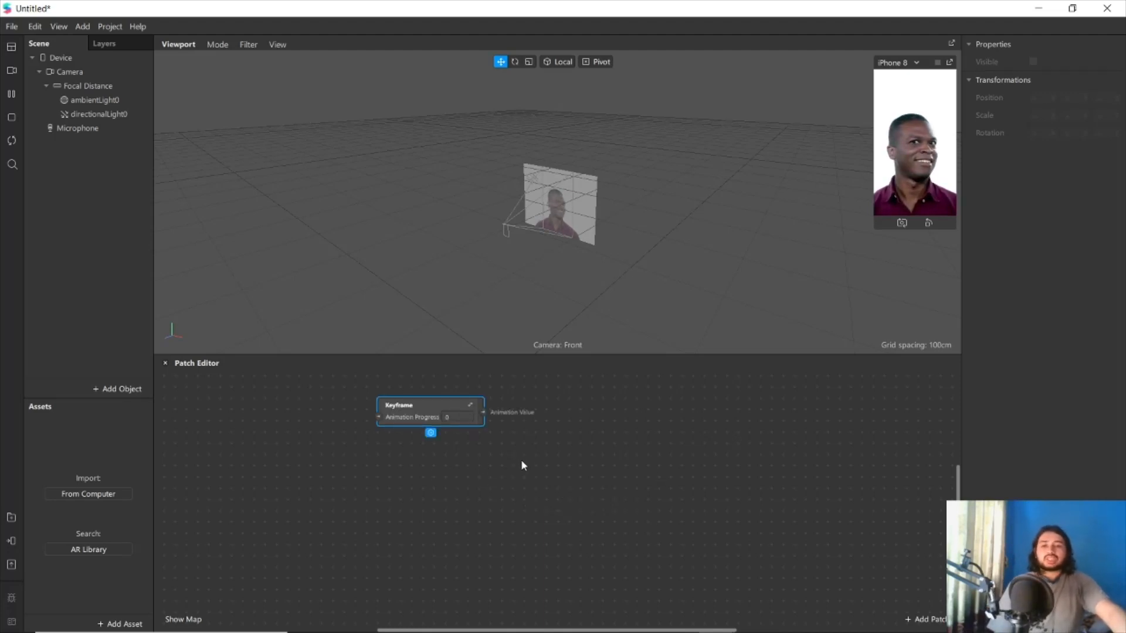
{"action": "left_click_drag", "start_coordinate": [446, 414], "coordinate": [423, 425]}
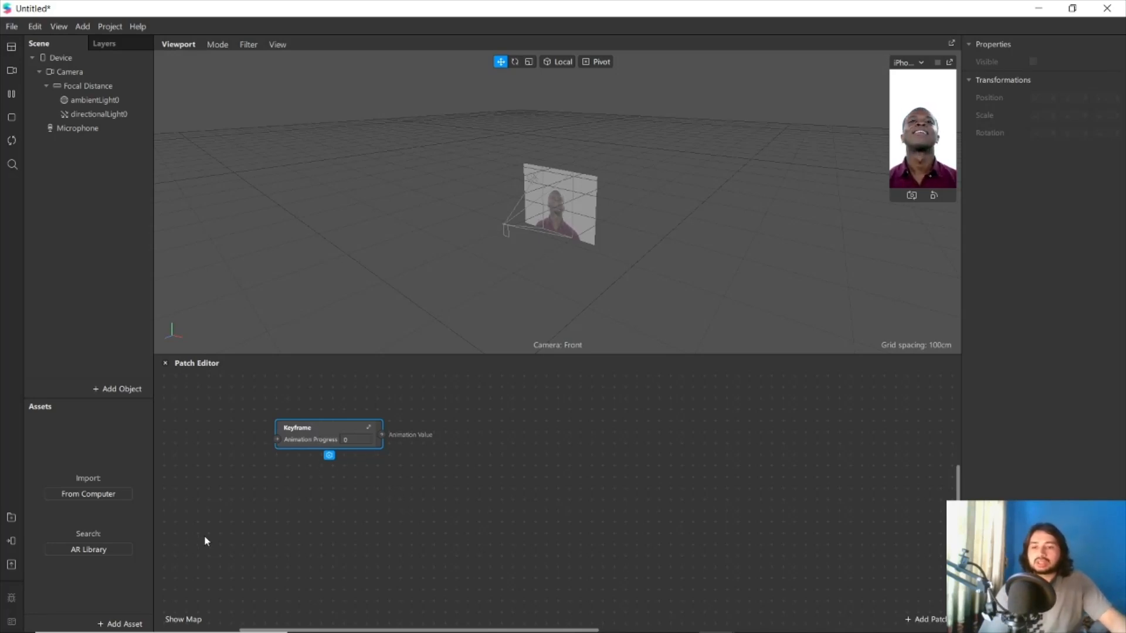
Search the AR Library for "sphere" and view the details of the plain Sphere model from Sketchfab
{"action": "left_click", "coordinate": [77, 552]}
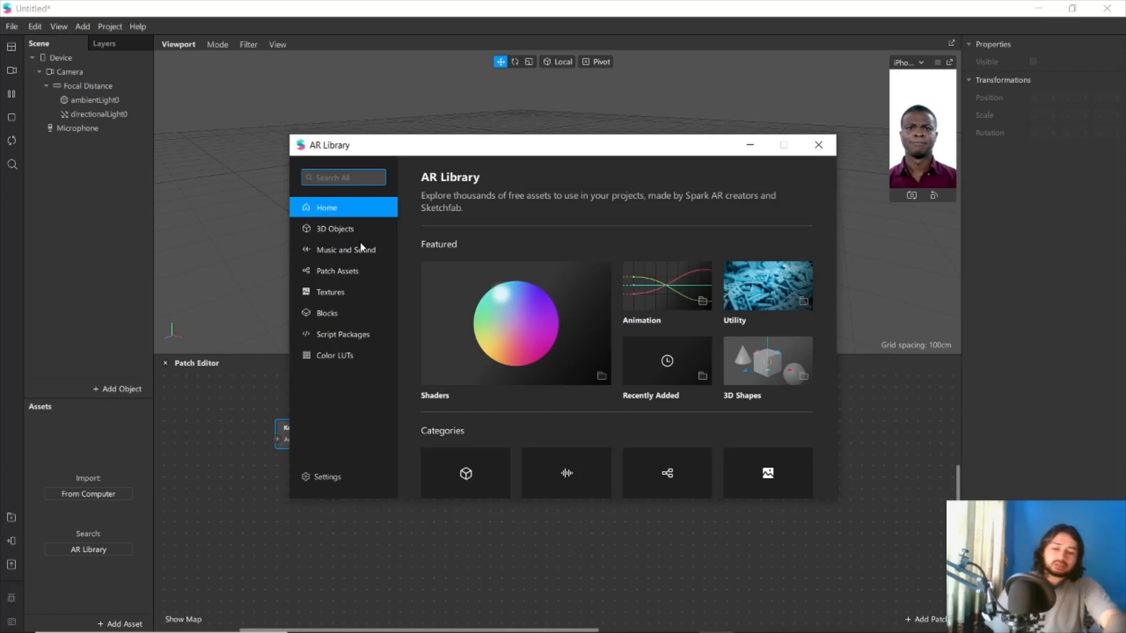
{"action": "type", "text": "sphere"}
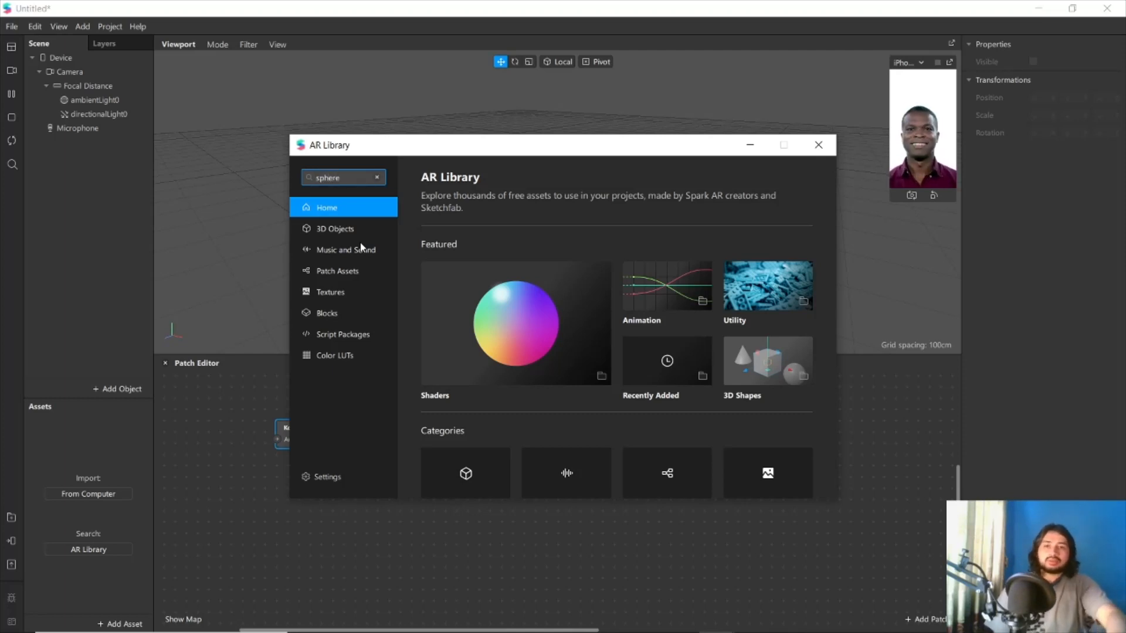
{"action": "key", "text": "Return"}
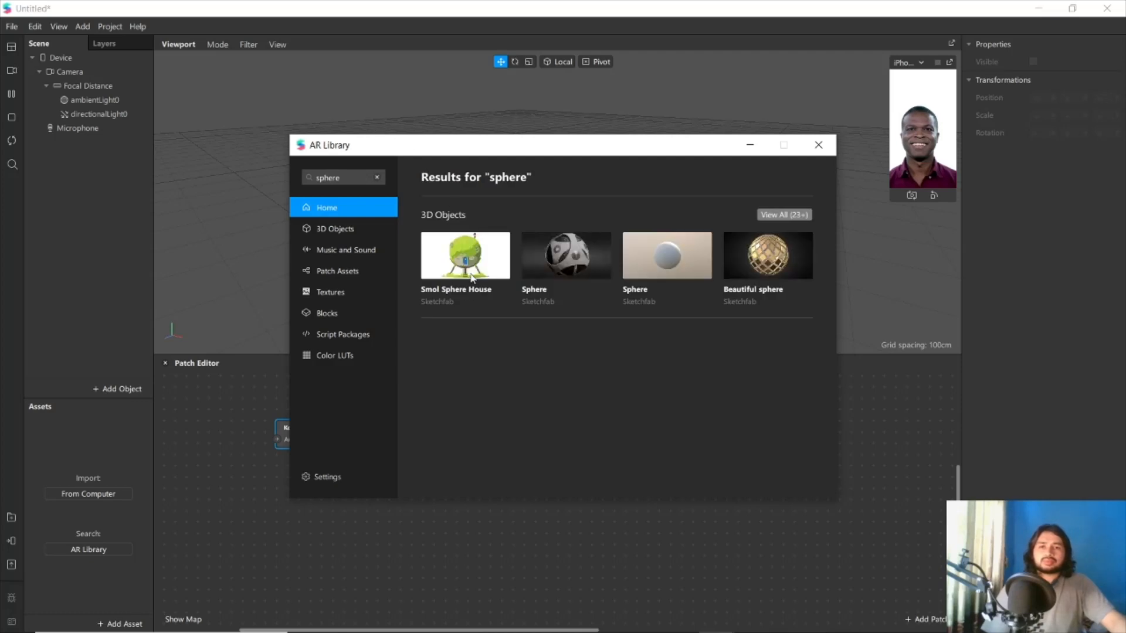
{"action": "left_click_drag", "start_coordinate": [508, 151], "coordinate": [308, 142]}
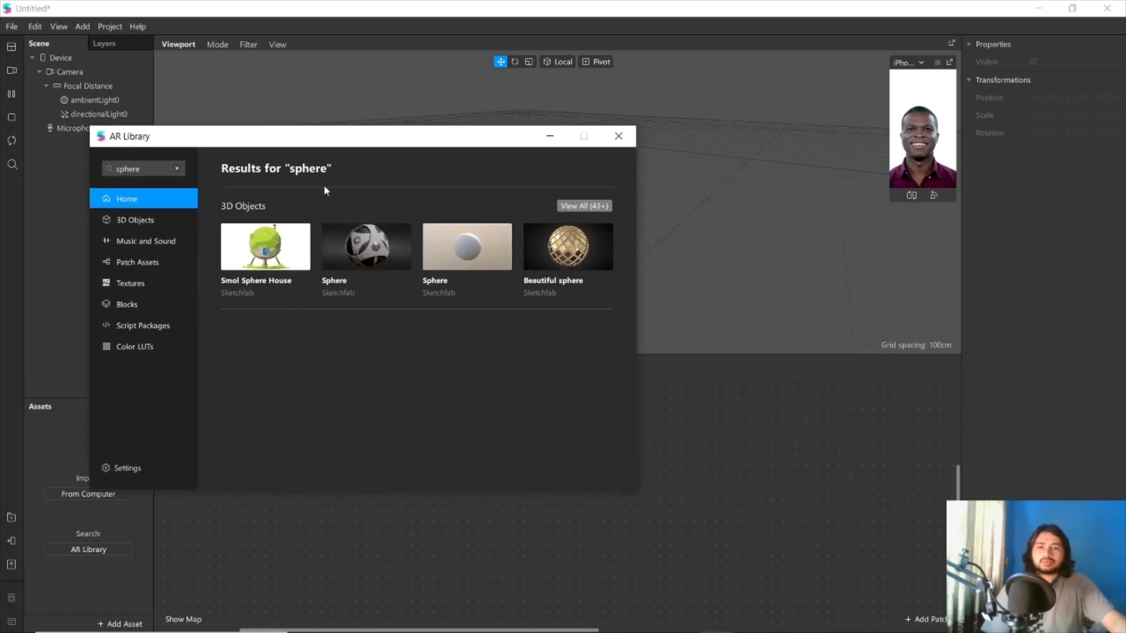
{"action": "left_click", "coordinate": [464, 252]}
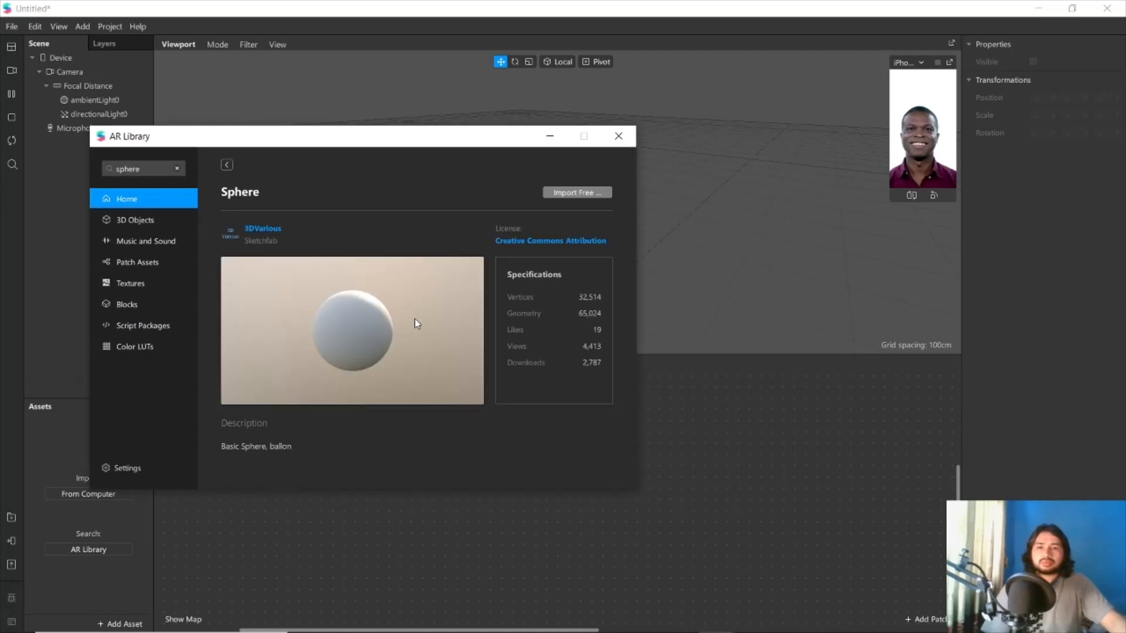
Import the Hires Sphere Primitive from the library's 3D Shapes collection into the Untitled project, and close the AR Library
{"action": "left_click", "coordinate": [134, 222]}
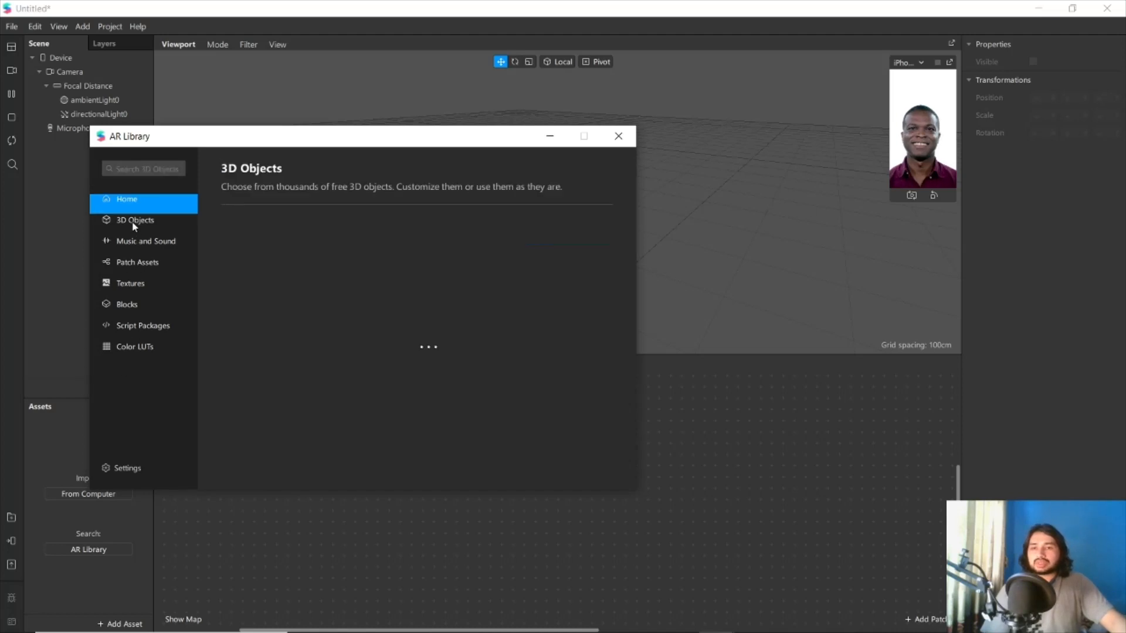
{"action": "left_click", "coordinate": [281, 332]}
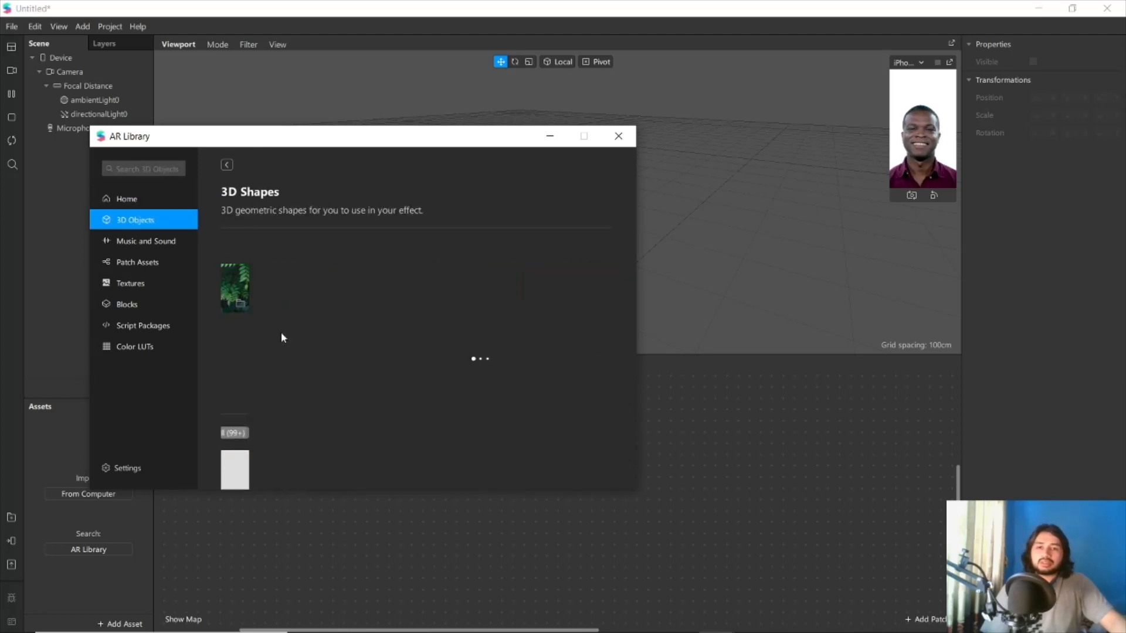
{"action": "scroll", "coordinate": [326, 419], "scroll_direction": "down", "scroll_amount": 2}
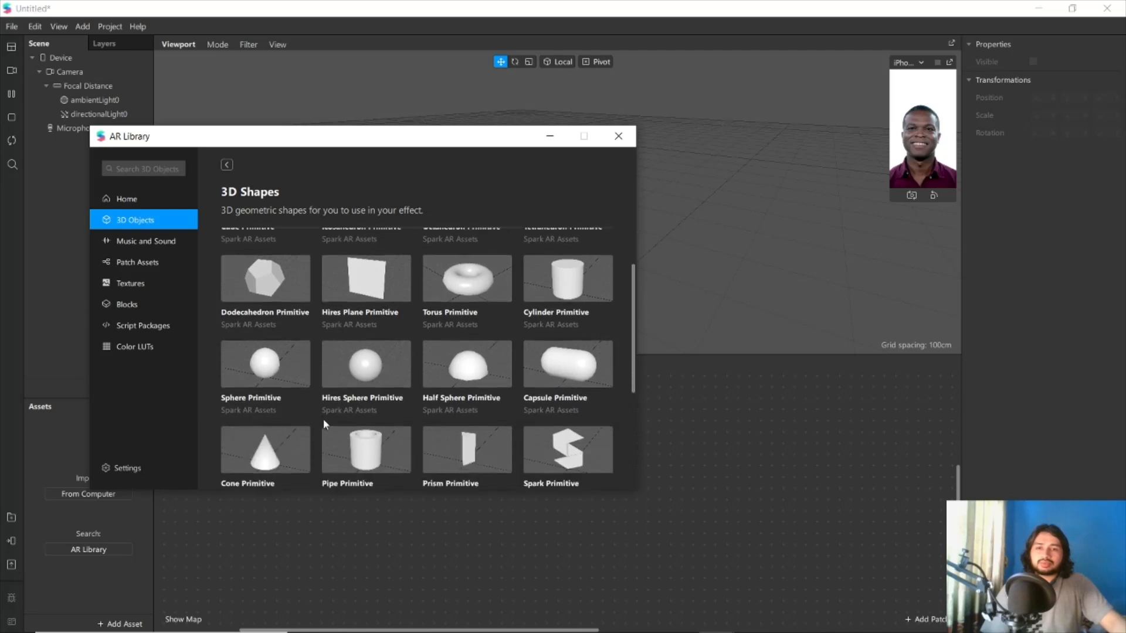
{"action": "left_click", "coordinate": [360, 364]}
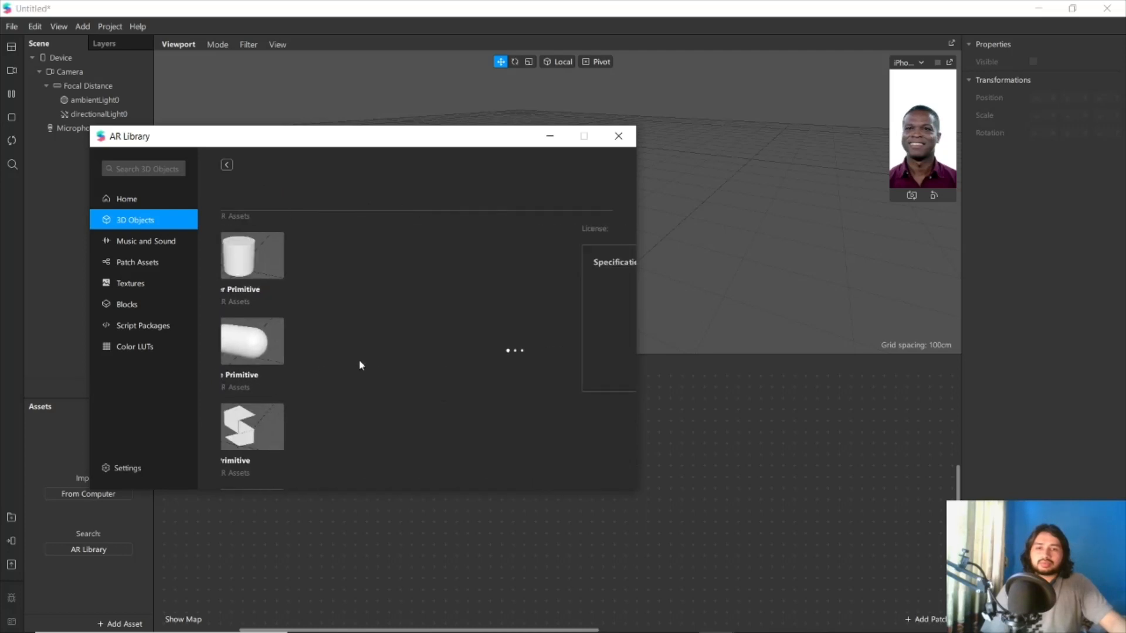
{"action": "left_click", "coordinate": [566, 193]}
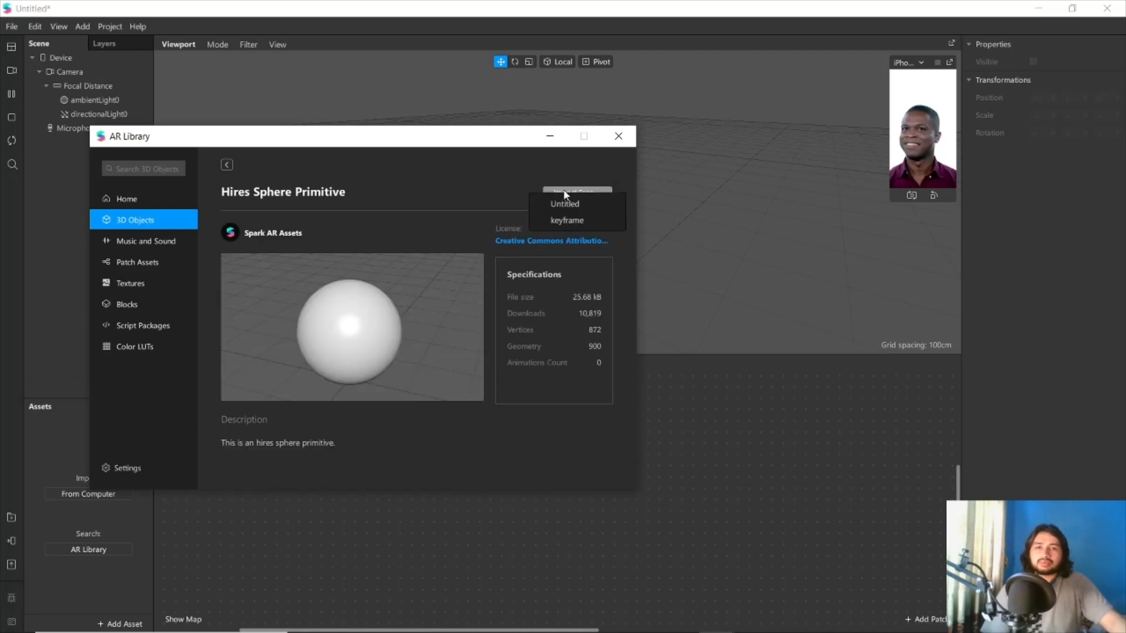
{"action": "left_click", "coordinate": [521, 185]}
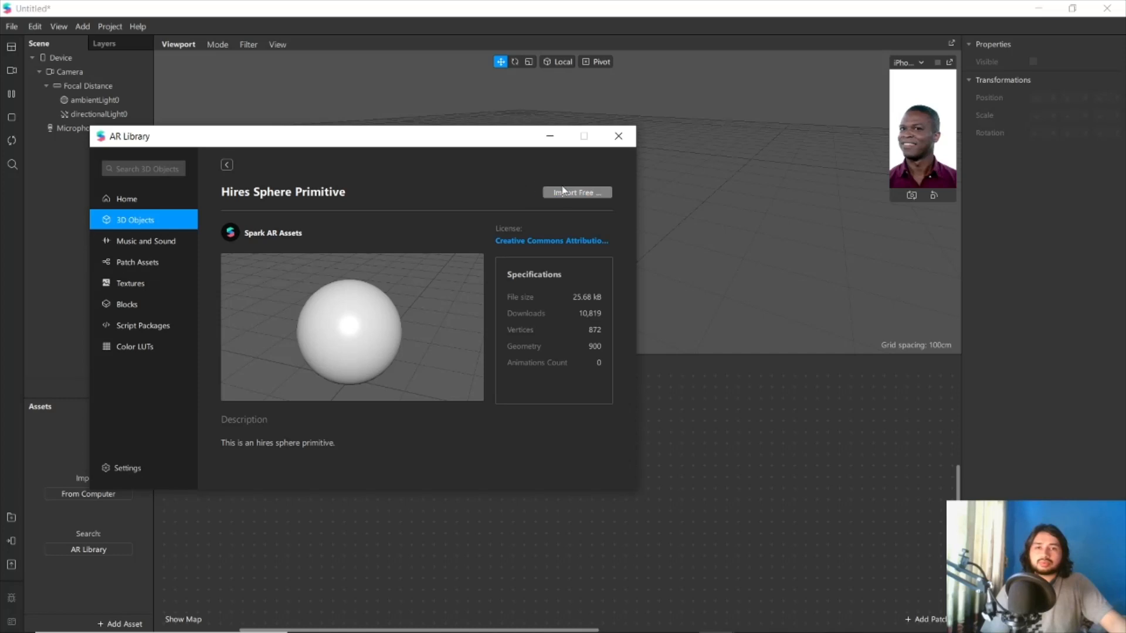
{"action": "left_click", "coordinate": [563, 194]}
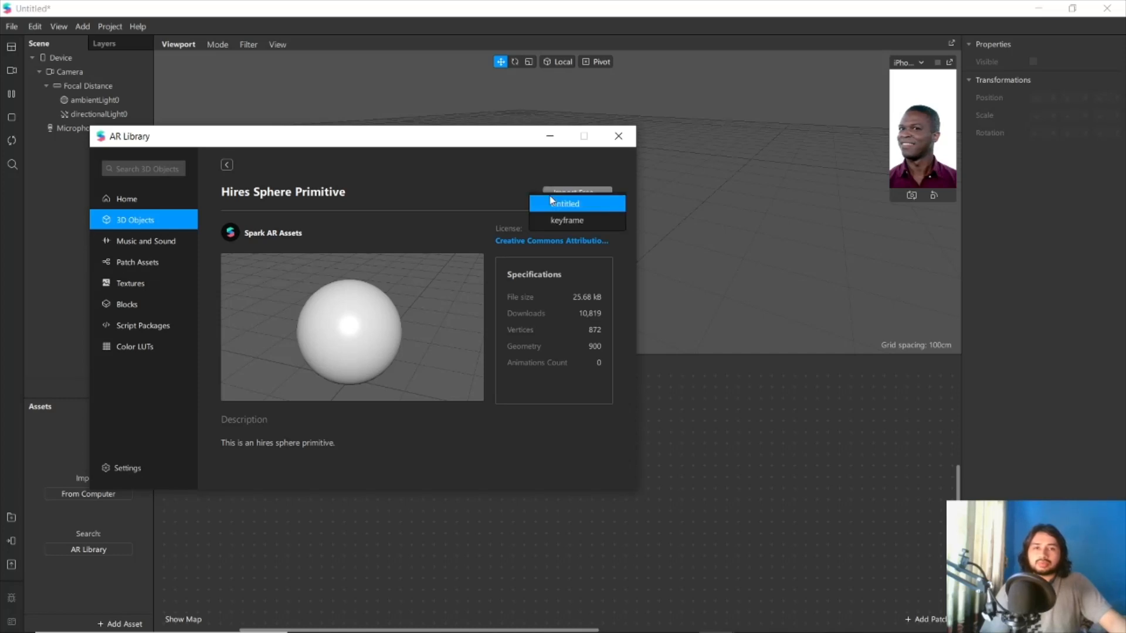
{"action": "left_click", "coordinate": [550, 199]}
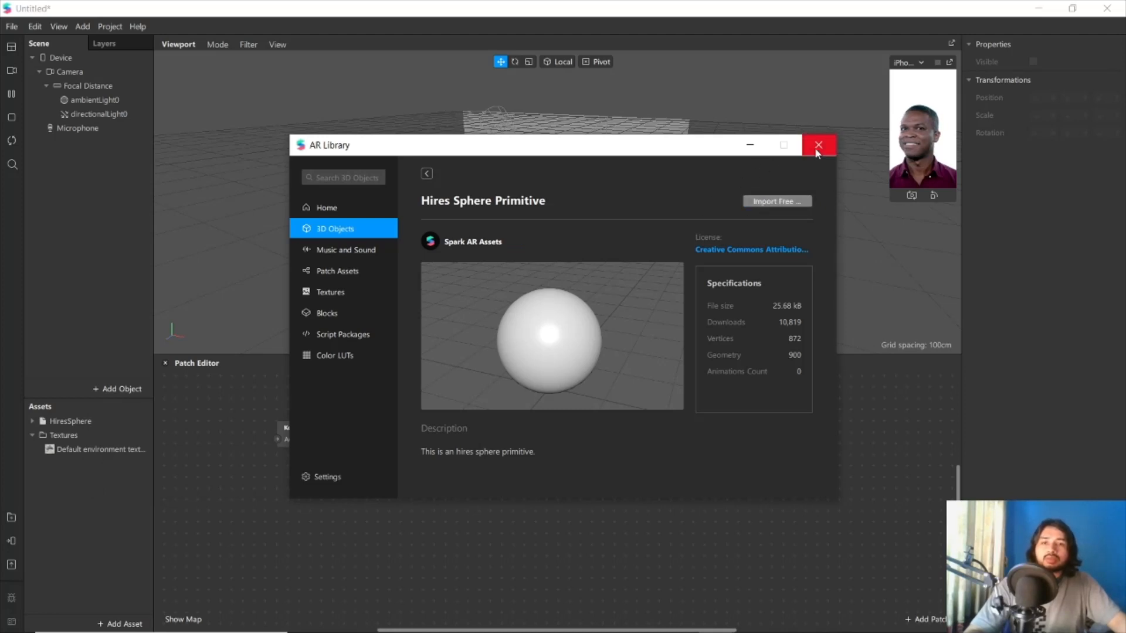
{"action": "left_click", "coordinate": [818, 147]}
Place the HiresSphere asset in the scene under Focal Distance and reposition the Keyframe patch in the graph
{"action": "left_click_drag", "start_coordinate": [137, 420], "coordinate": [79, 203]}
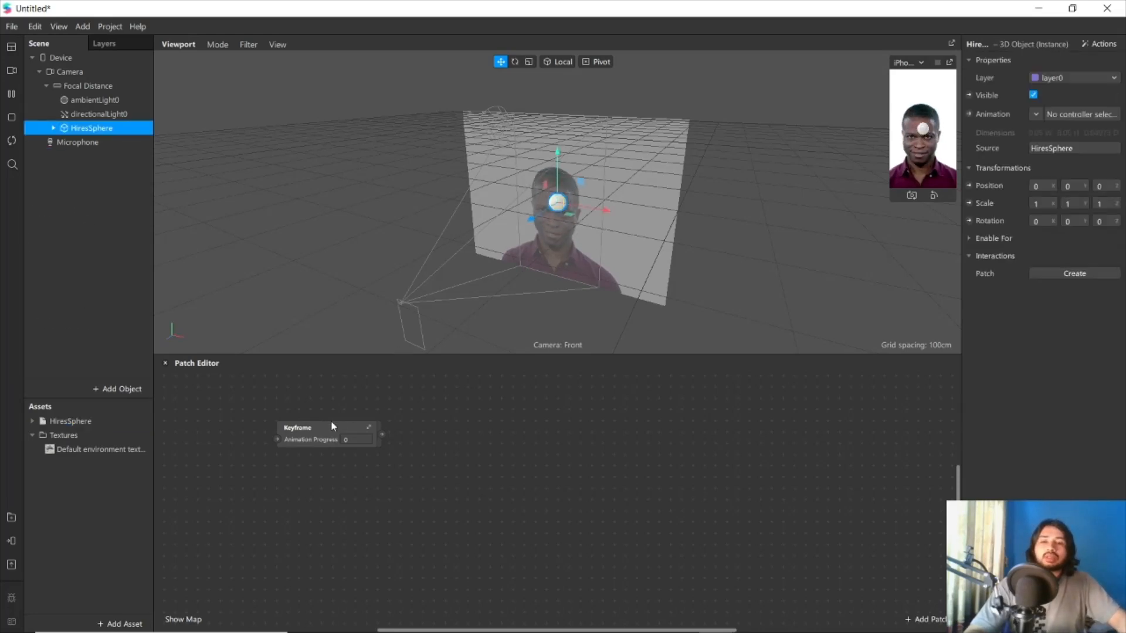
{"action": "left_click_drag", "start_coordinate": [332, 424], "coordinate": [422, 423]}
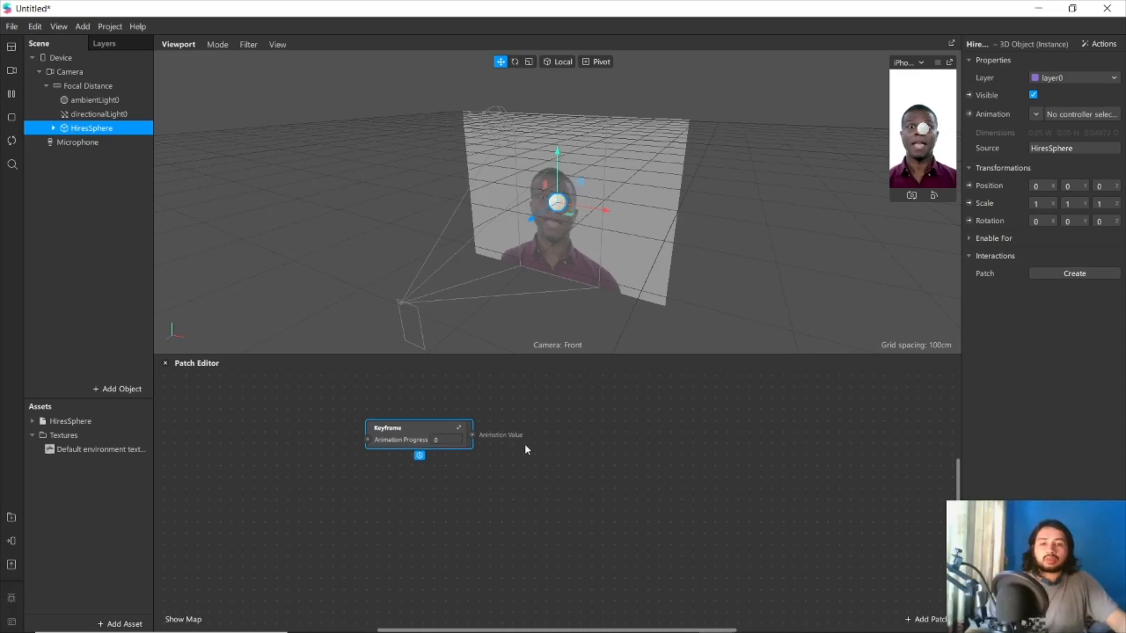
Open the Keyframe patch's curve editor
{"action": "left_click", "coordinate": [460, 429]}
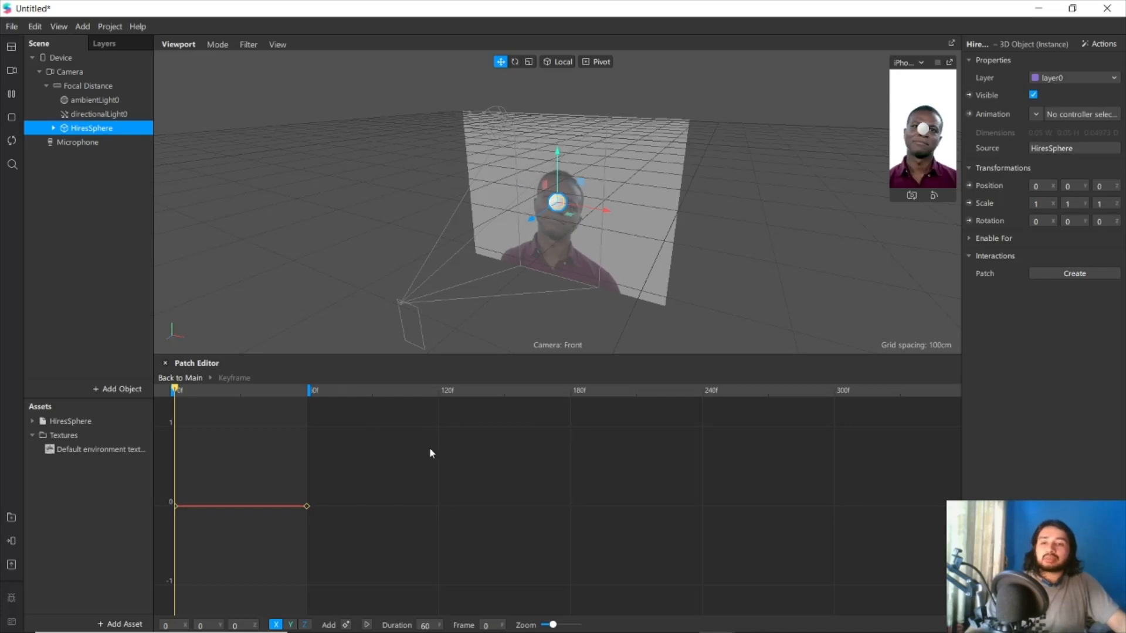
{"action": "left_click", "coordinate": [193, 378]}
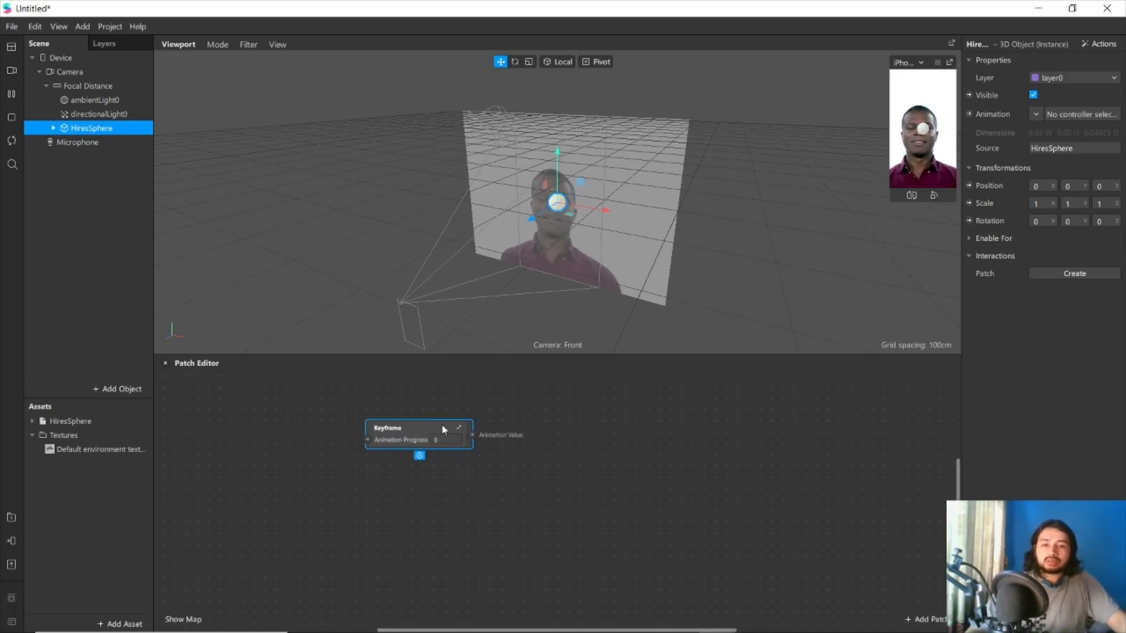
{"action": "left_click", "coordinate": [460, 432]}
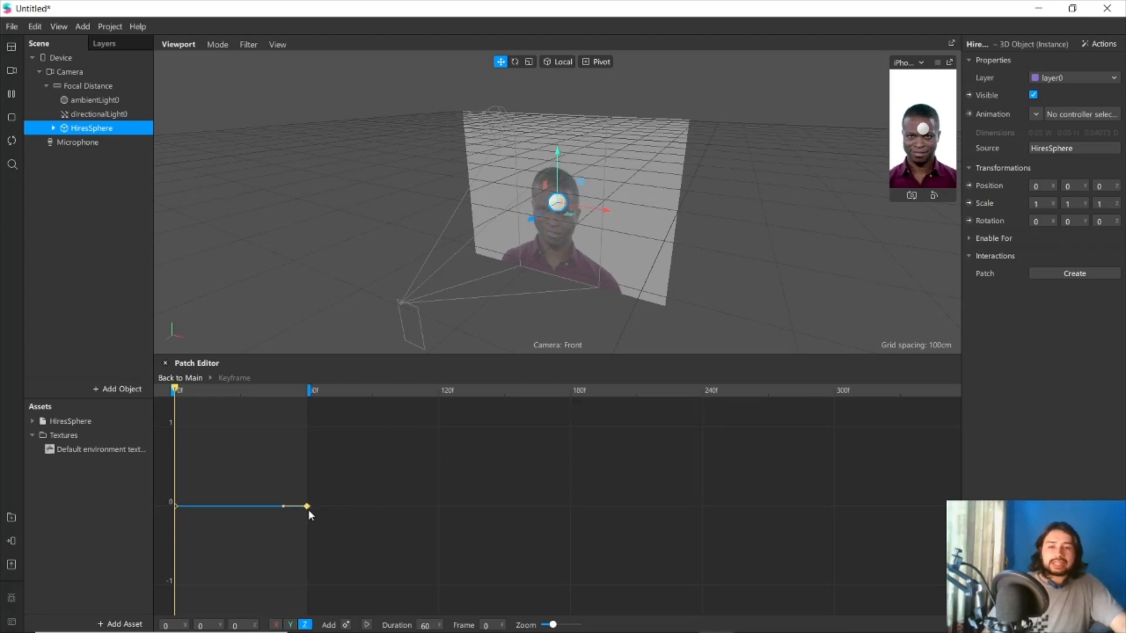
Try raising the Z curve's end keyframe and lowering the Y curve's end keyframe, and return both to about 0
{"action": "left_click_drag", "start_coordinate": [308, 507], "coordinate": [303, 461]}
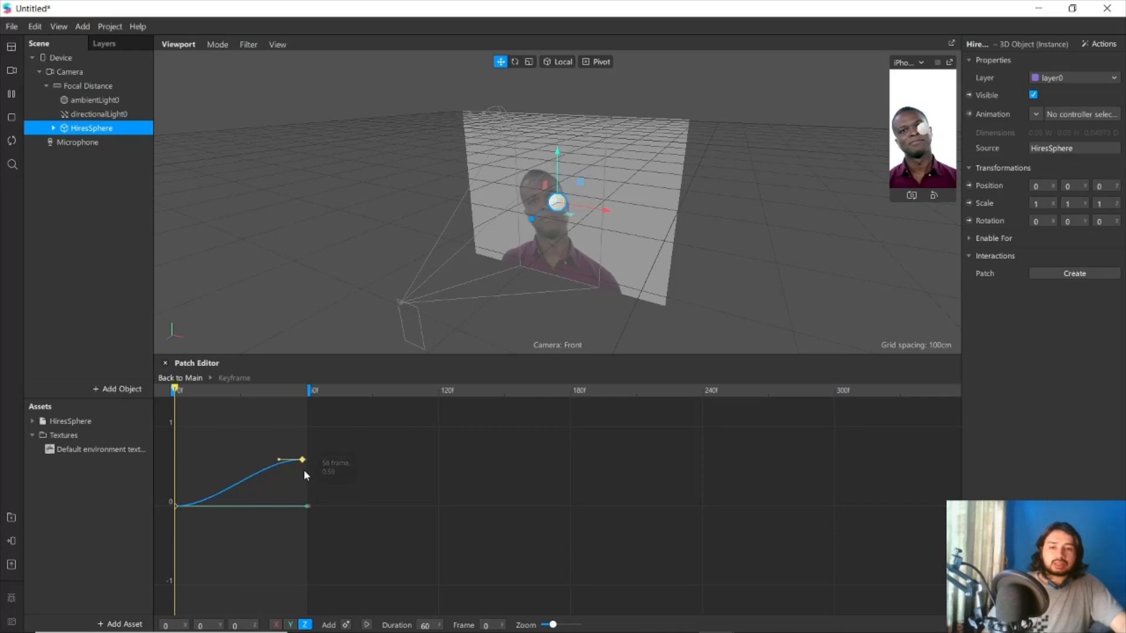
{"action": "left_click_drag", "start_coordinate": [307, 506], "coordinate": [309, 535]}
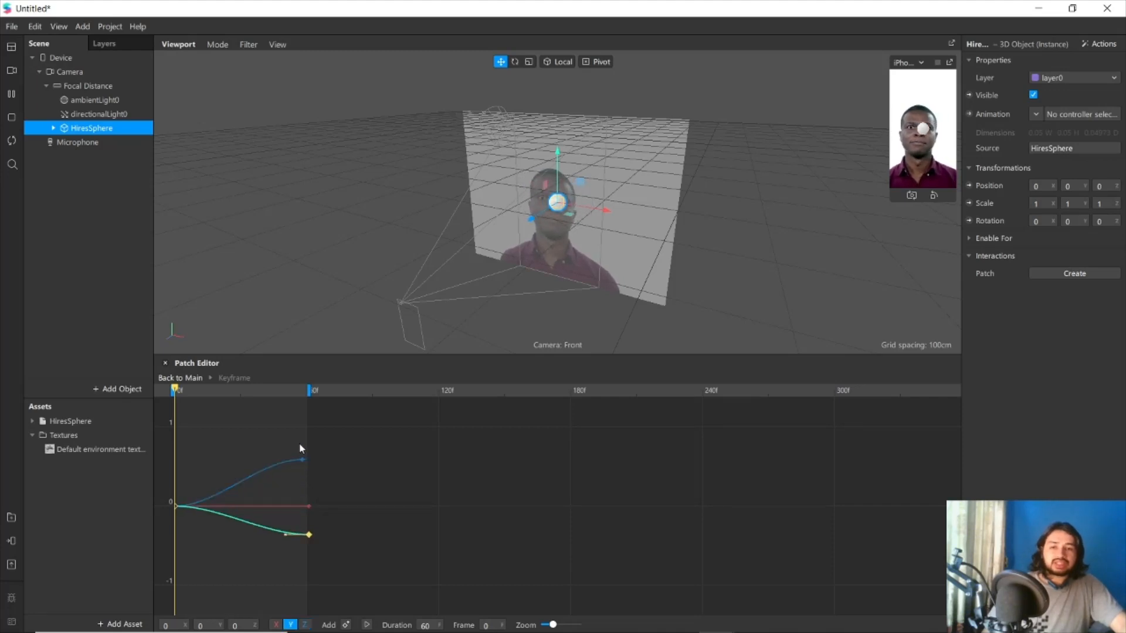
{"action": "left_click", "coordinate": [304, 625]}
{"action": "left_click_drag", "start_coordinate": [303, 459], "coordinate": [311, 513]}
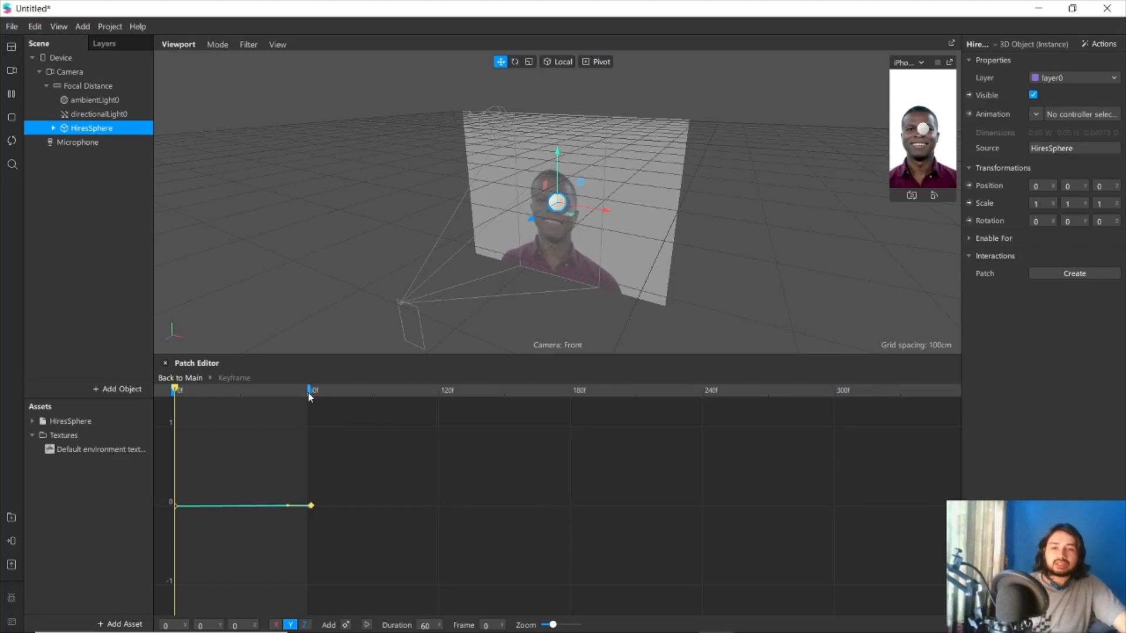
Try extending the keyframe animation's duration to 124 frames, and set it back to 60 frames
{"action": "left_click_drag", "start_coordinate": [310, 397], "coordinate": [437, 409]}
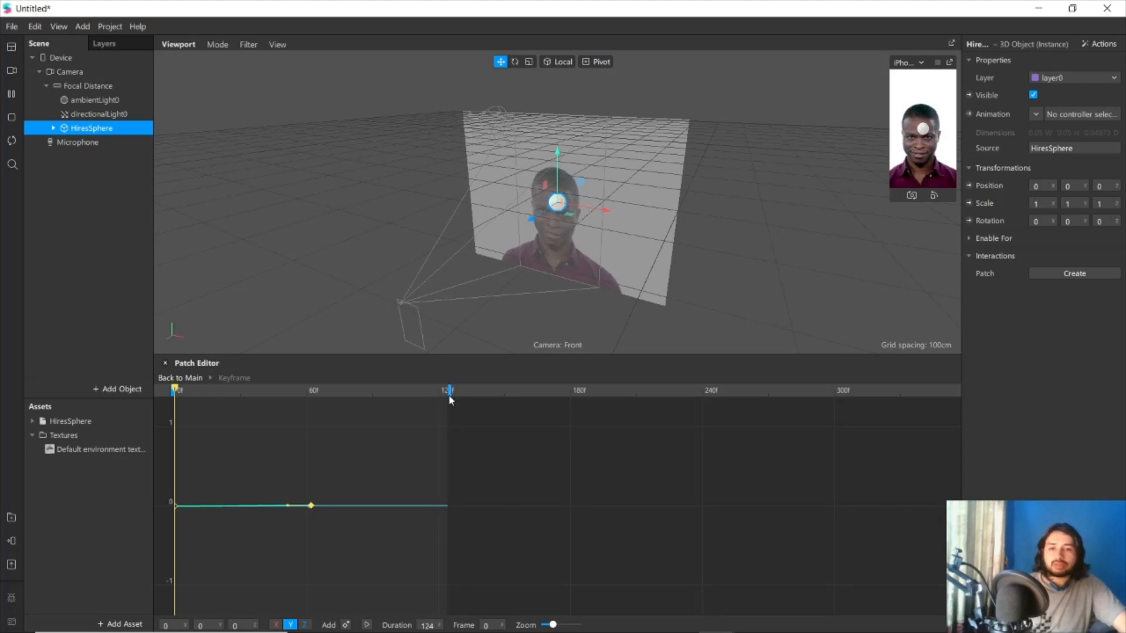
{"action": "left_click_drag", "start_coordinate": [450, 400], "coordinate": [307, 407]}
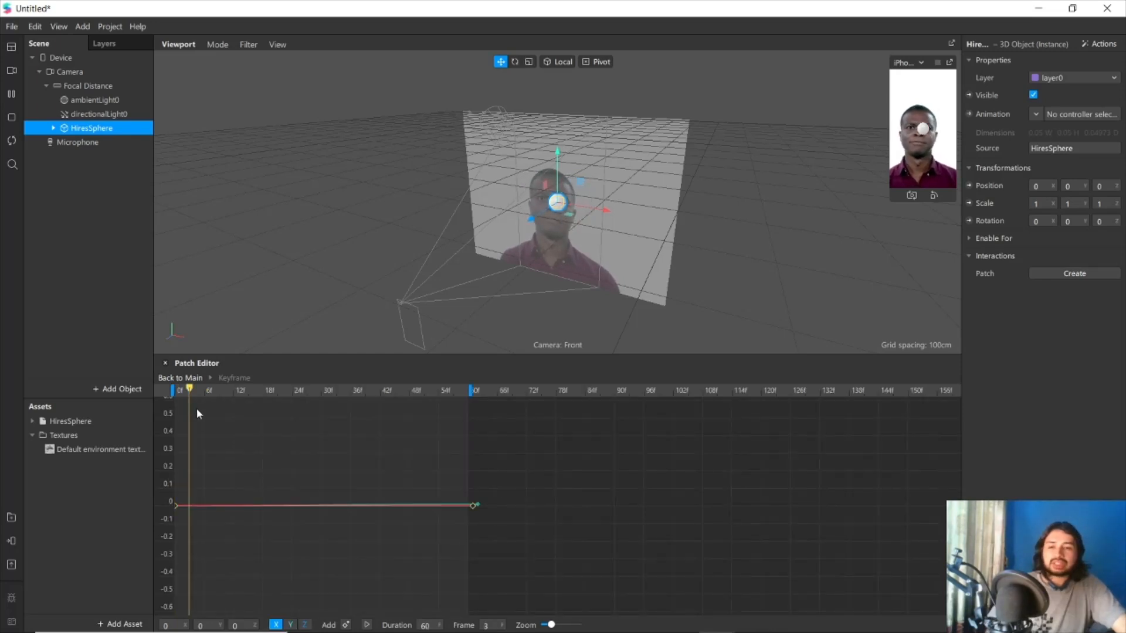
Add a keyframe to the X curve at frame 8 with a value of about 0.09
{"action": "left_click_drag", "start_coordinate": [201, 397], "coordinate": [235, 436]}
{"action": "left_click_drag", "start_coordinate": [237, 434], "coordinate": [223, 434]}
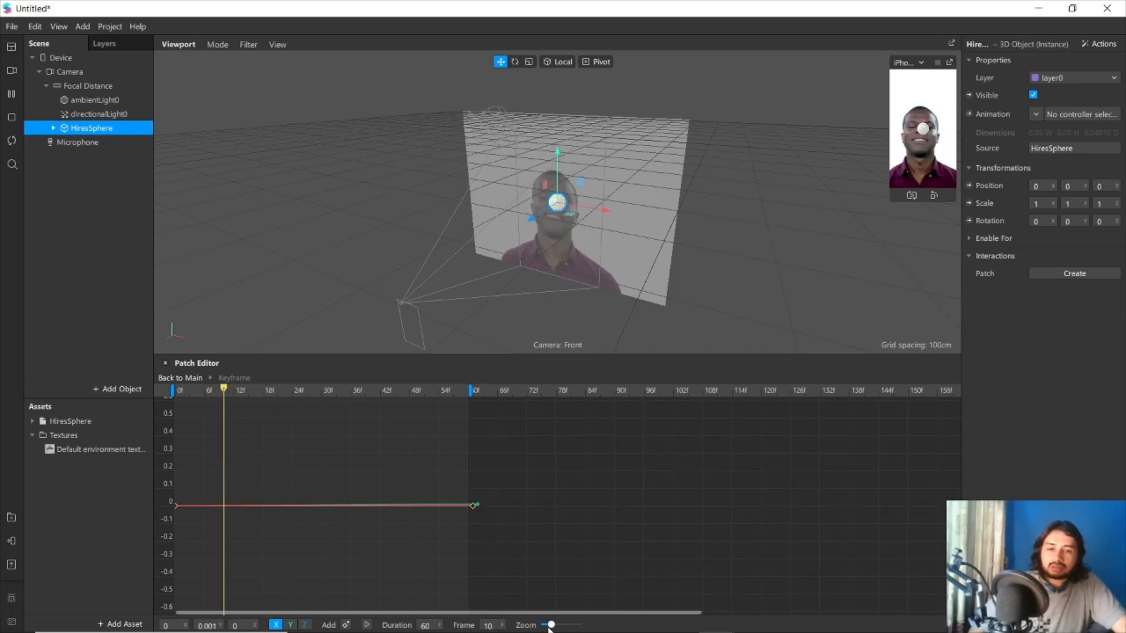
{"action": "left_click_drag", "start_coordinate": [552, 625], "coordinate": [549, 625]}
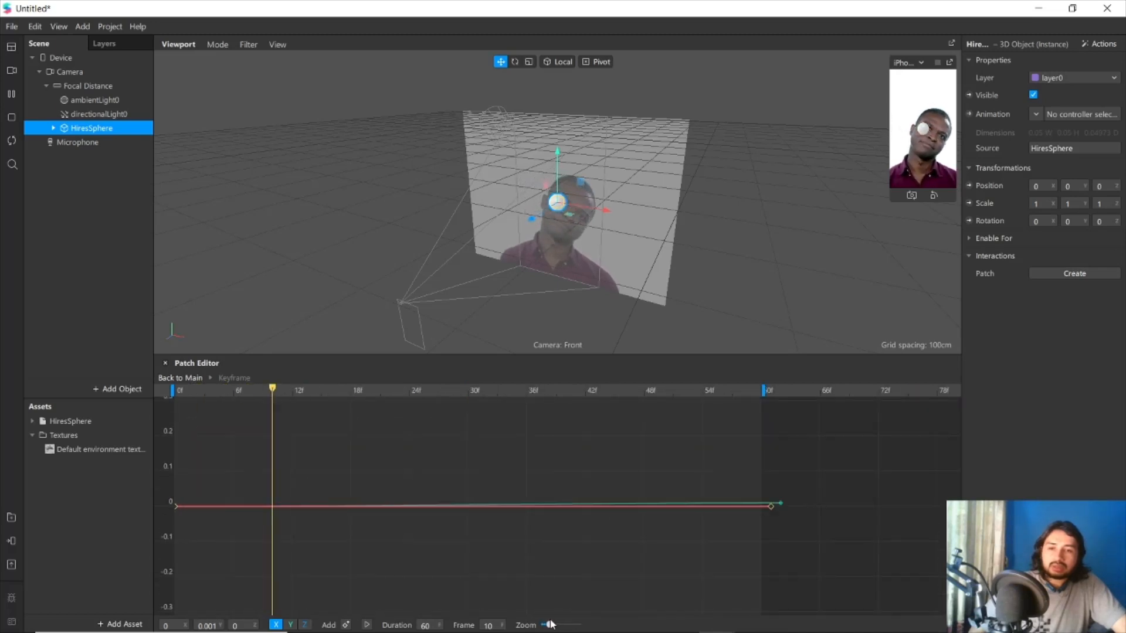
{"action": "left_click_drag", "start_coordinate": [261, 392], "coordinate": [254, 393]}
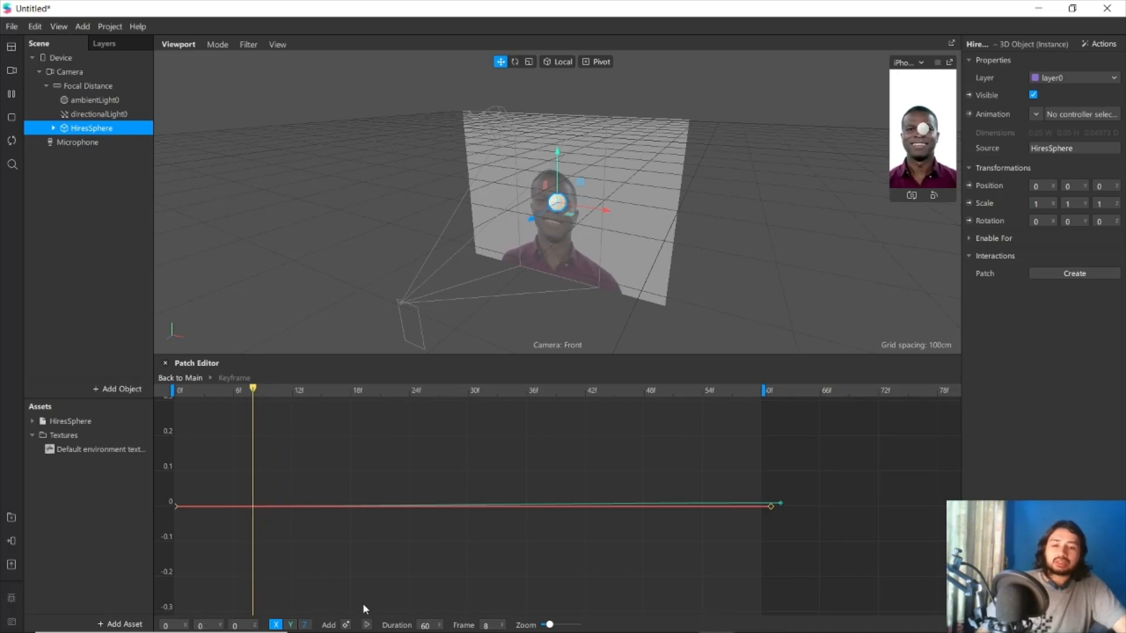
{"action": "left_click_drag", "start_coordinate": [253, 507], "coordinate": [246, 480]}
{"action": "middle_click_drag", "start_coordinate": [244, 475], "coordinate": [250, 509]}
{"action": "left_click_drag", "start_coordinate": [253, 507], "coordinate": [253, 481]}
Add keyframes at frame 8 to the Y curve at about -0.07 and to the Z curve at 0
{"action": "left_click", "coordinate": [291, 625]}
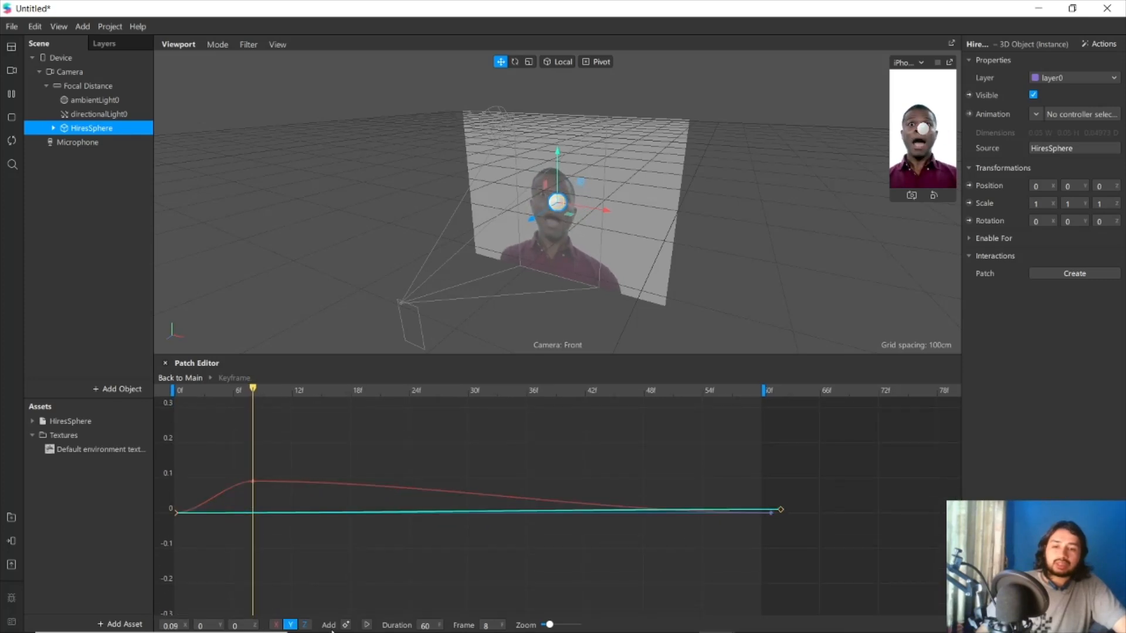
{"action": "left_click_drag", "start_coordinate": [252, 512], "coordinate": [253, 537]}
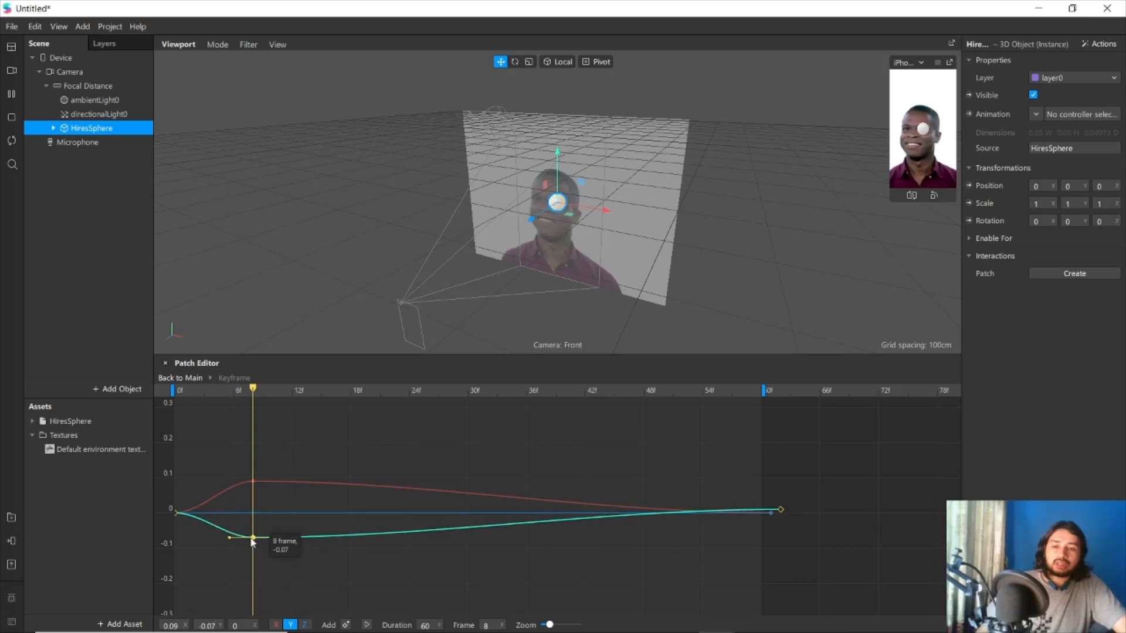
{"action": "left_click", "coordinate": [304, 624]}
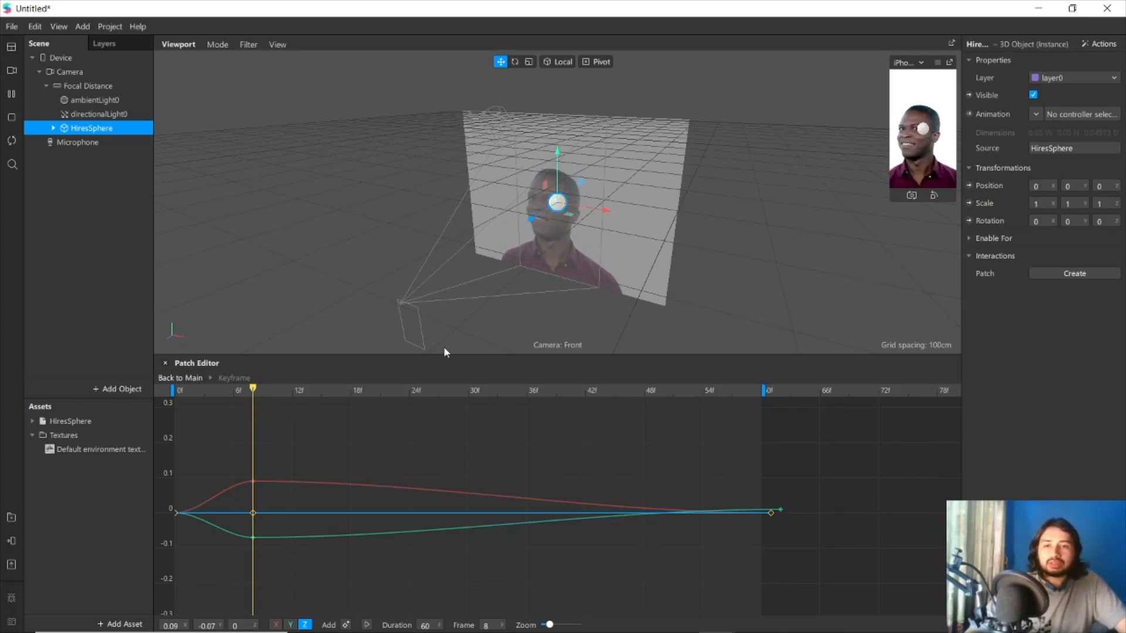
Move the sphere to the lower left of the face and set the frame 8 X keyframe to its X position, about -0.08
{"action": "left_click_drag", "start_coordinate": [555, 216], "coordinate": [516, 241]}
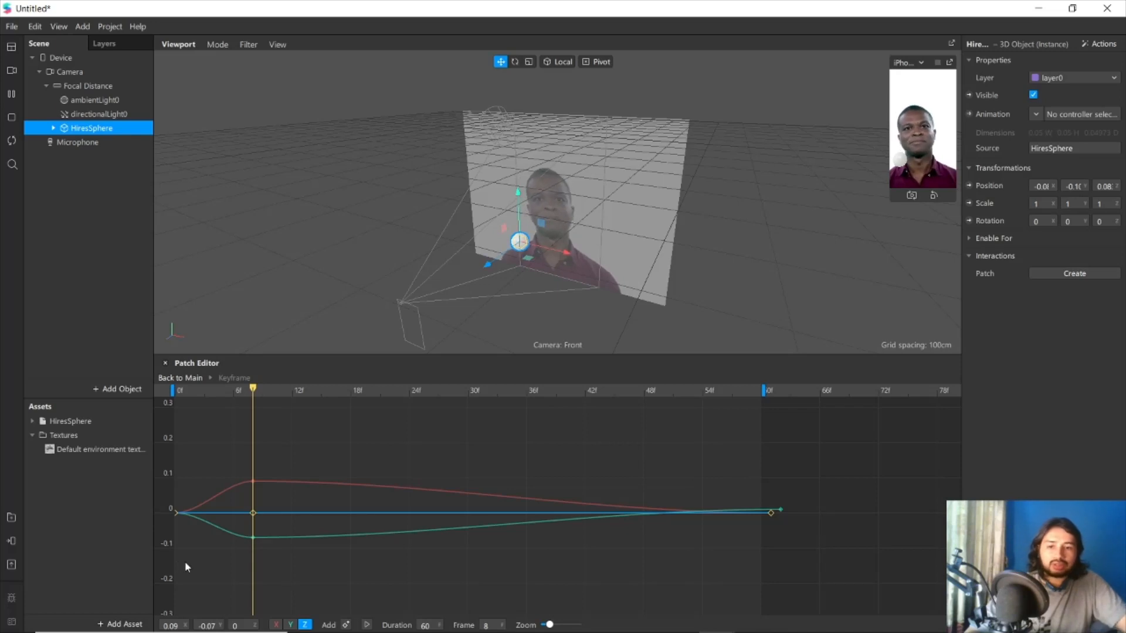
{"action": "left_click", "coordinate": [171, 626]}
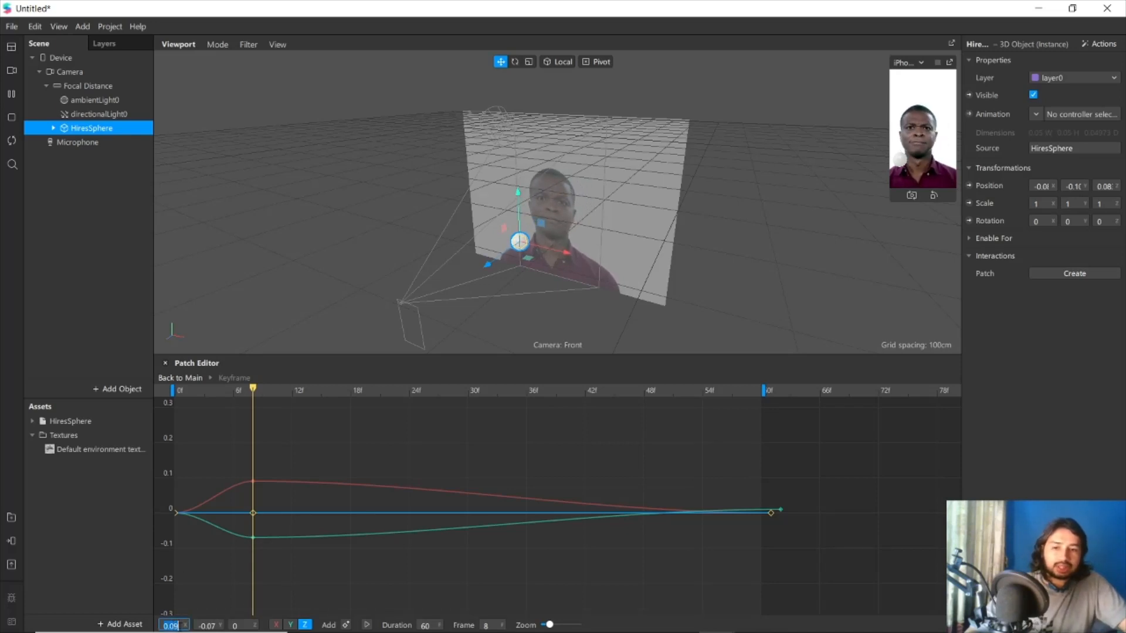
{"action": "left_click", "coordinate": [1043, 186]}
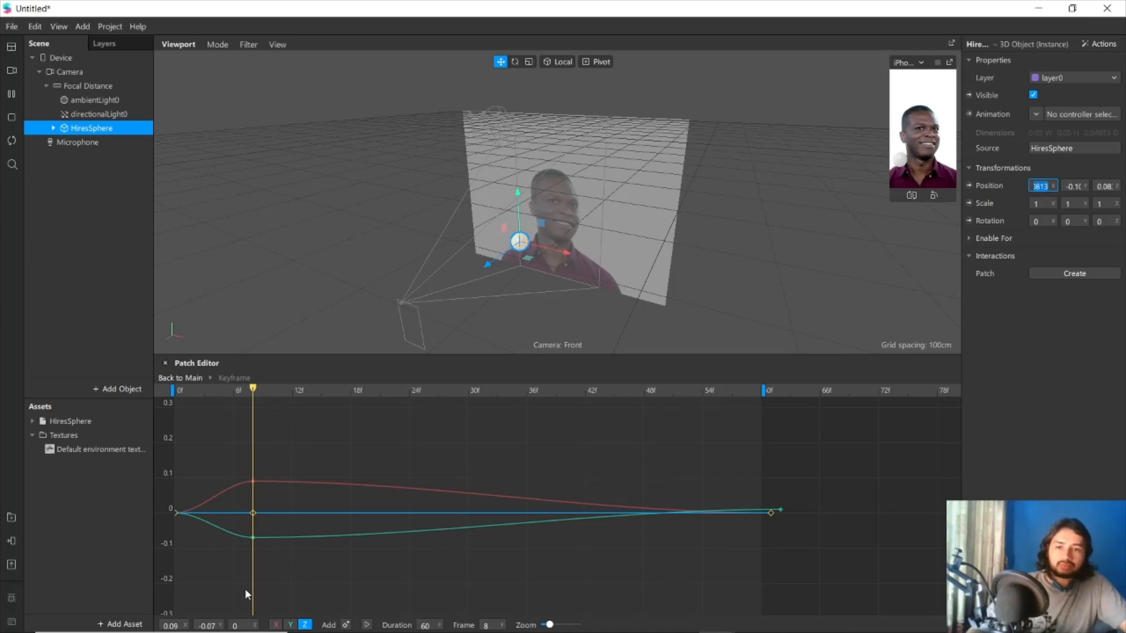
{"action": "left_click", "coordinate": [277, 625]}
{"action": "left_click", "coordinate": [277, 626]}
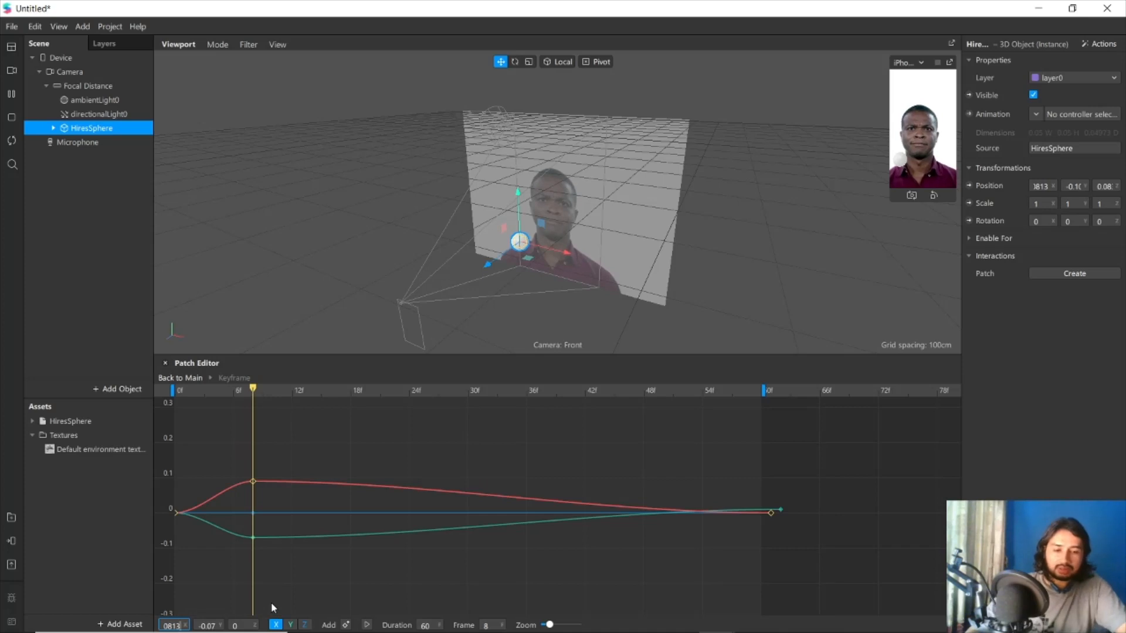
{"action": "key", "text": "Return"}
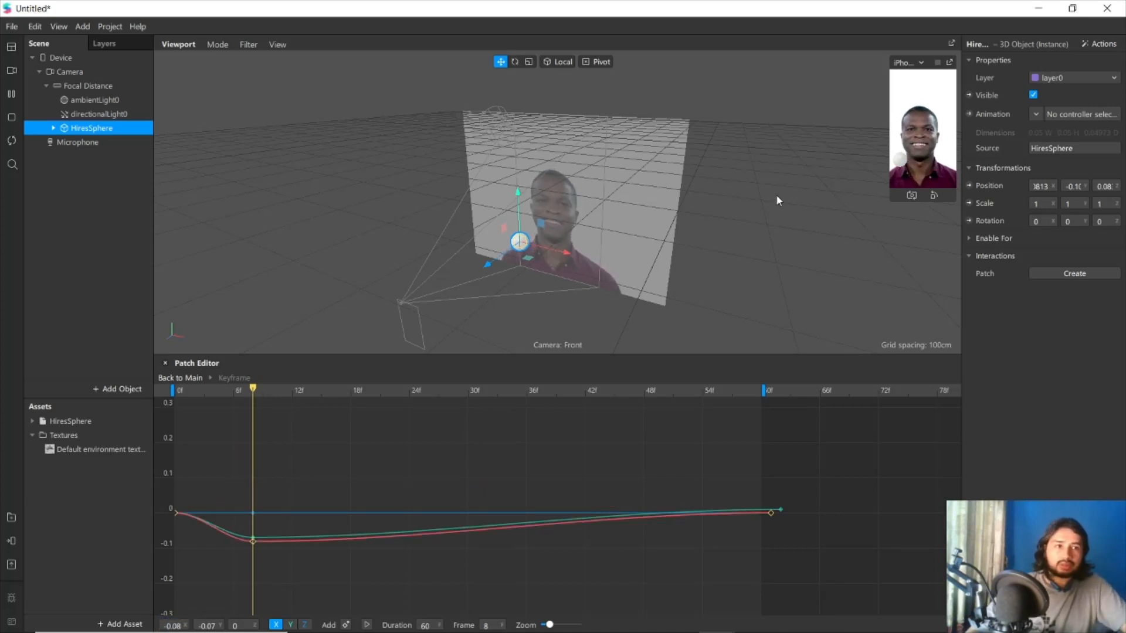
Set the frame 8 Y and Z keyframes to the sphere's Y and Z positions, about -0.10 and 0.084
{"action": "left_click", "coordinate": [290, 625]}
{"action": "left_click", "coordinate": [211, 626]}
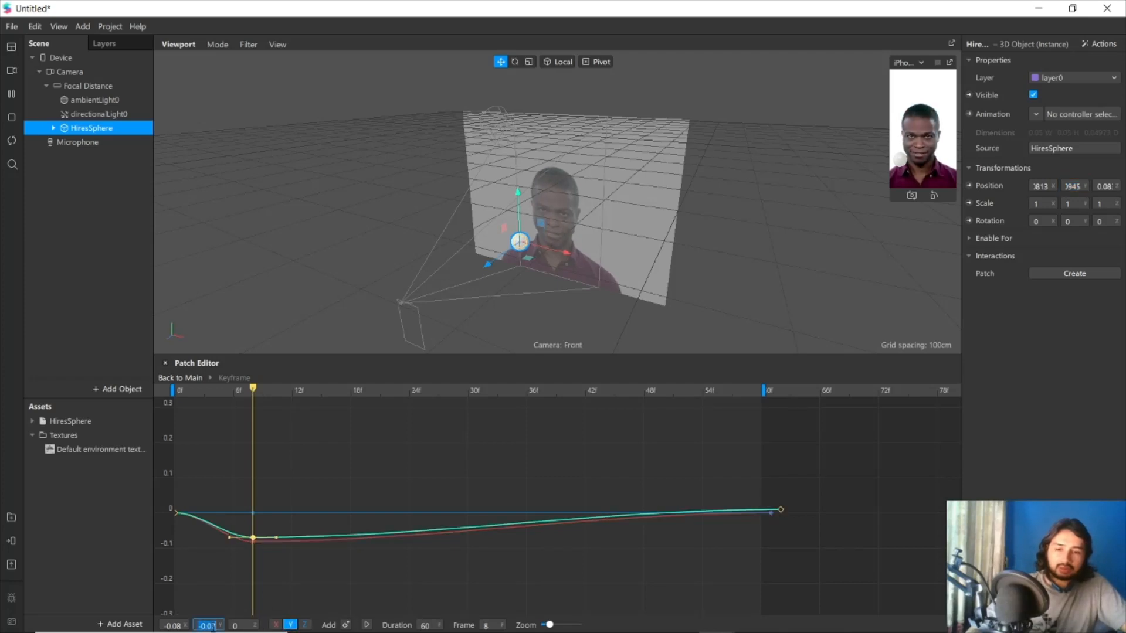
{"action": "key", "text": "Return"}
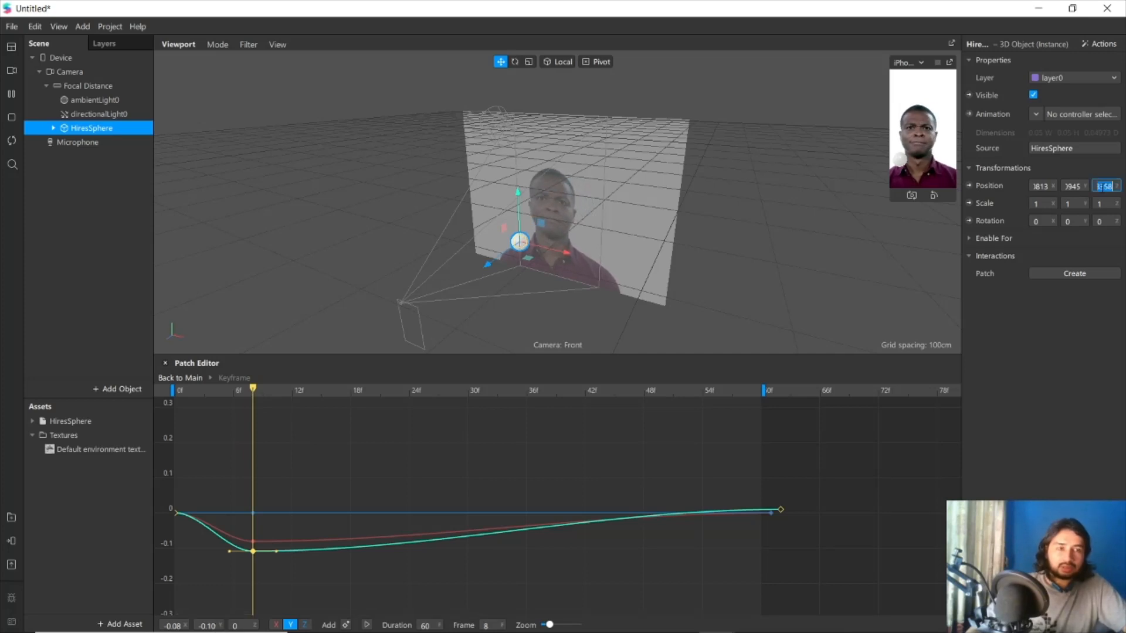
{"action": "left_click", "coordinate": [1105, 187]}
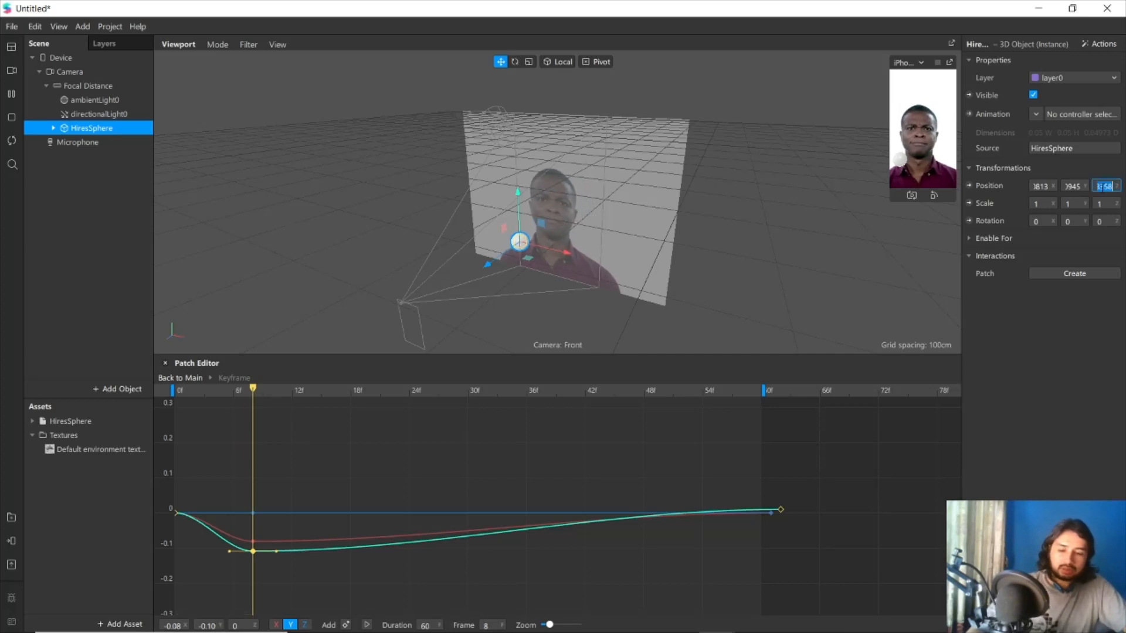
{"action": "left_click", "coordinate": [238, 626]}
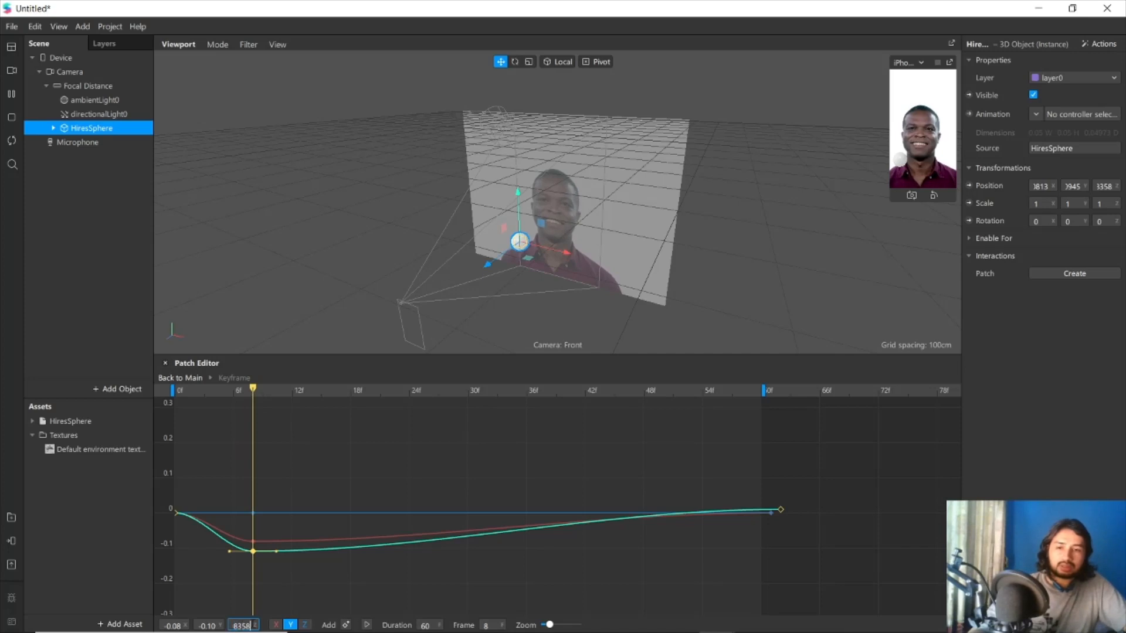
{"action": "key", "text": "Return"}
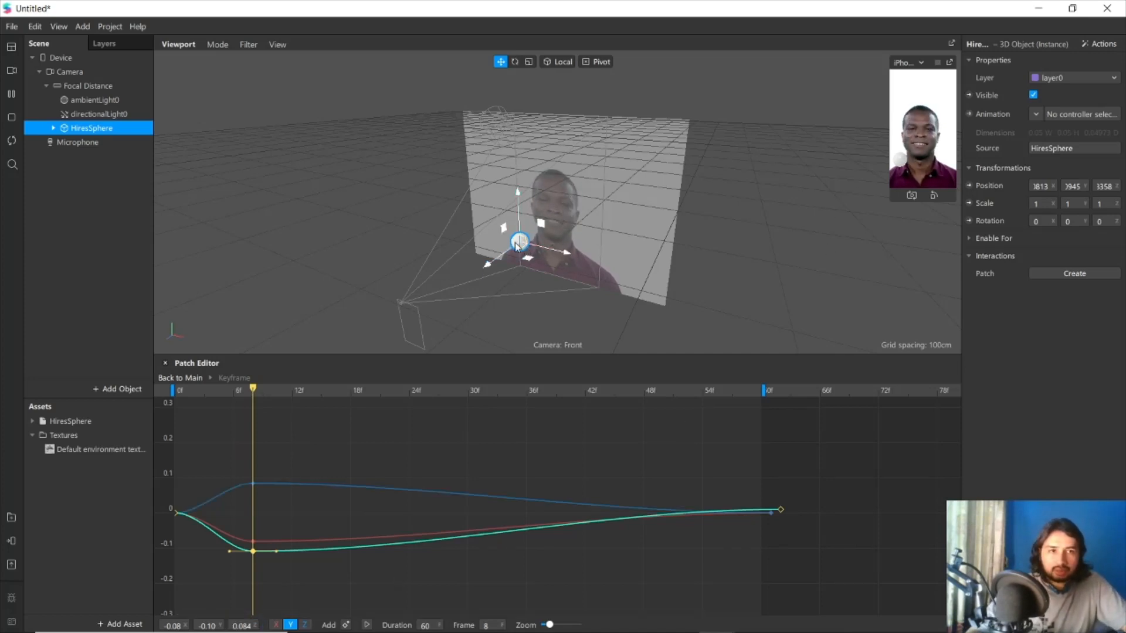
Move the sphere up onto the face in the scene and add X, Y and Z keyframes at frame 19
{"action": "left_click_drag", "start_coordinate": [519, 243], "coordinate": [546, 213]}
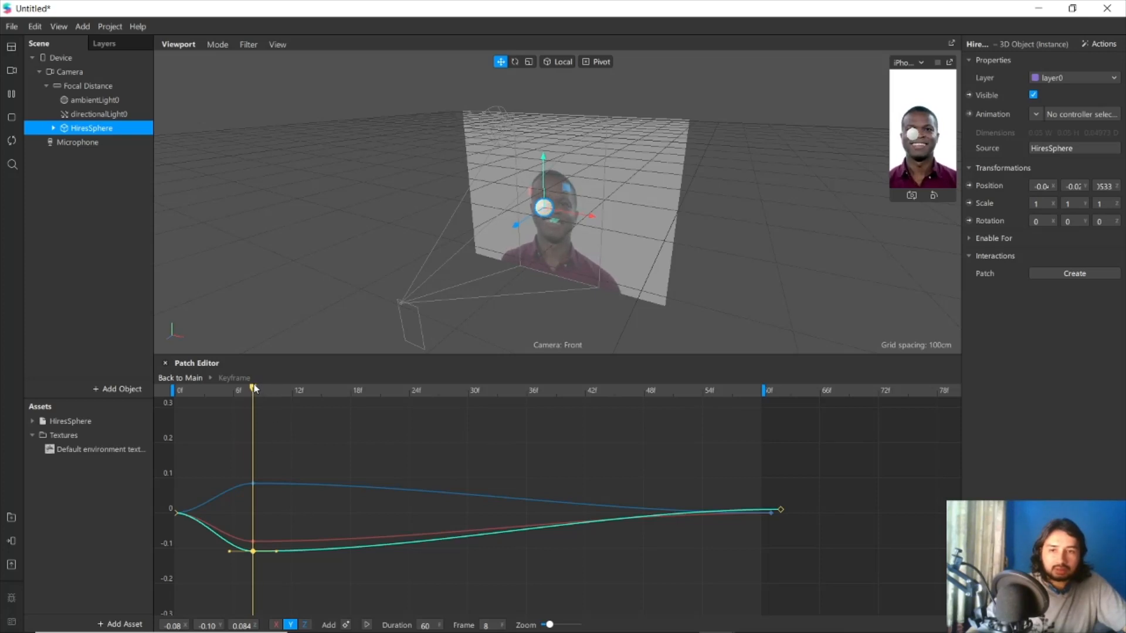
{"action": "left_click", "coordinate": [280, 428]}
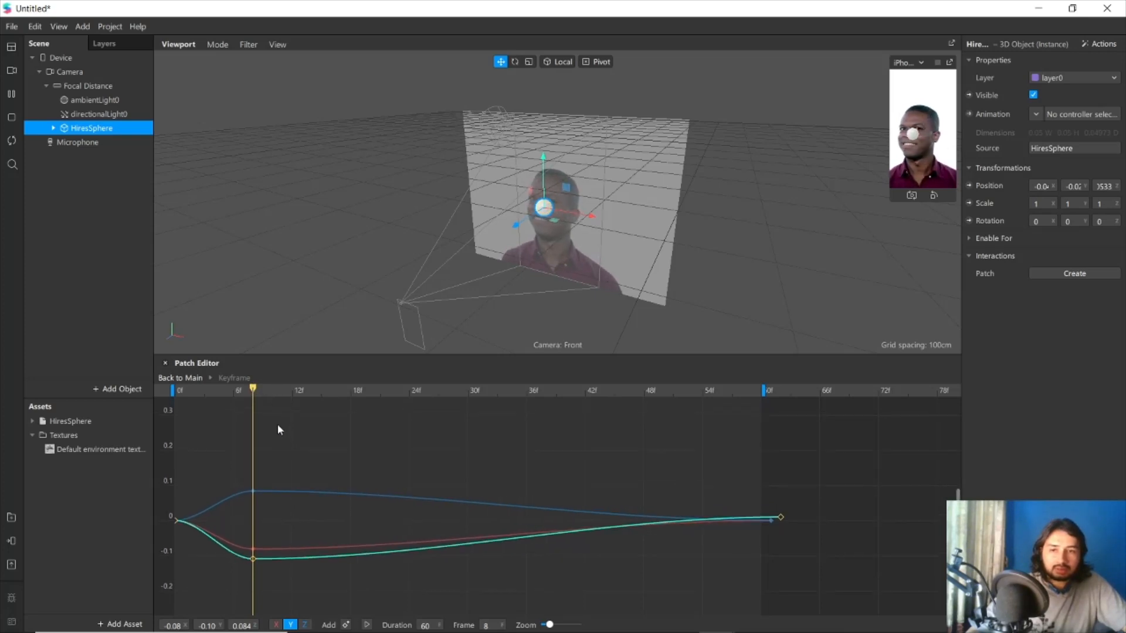
{"action": "left_click_drag", "start_coordinate": [255, 388], "coordinate": [363, 405]}
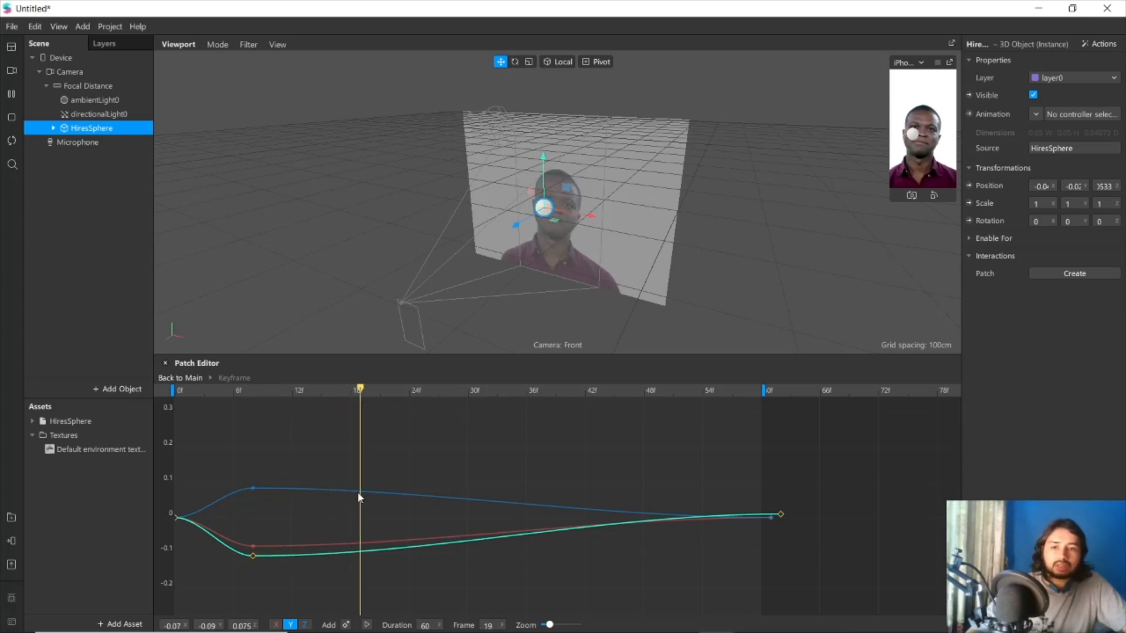
{"action": "left_click", "coordinate": [276, 625]}
{"action": "left_click", "coordinate": [346, 625]}
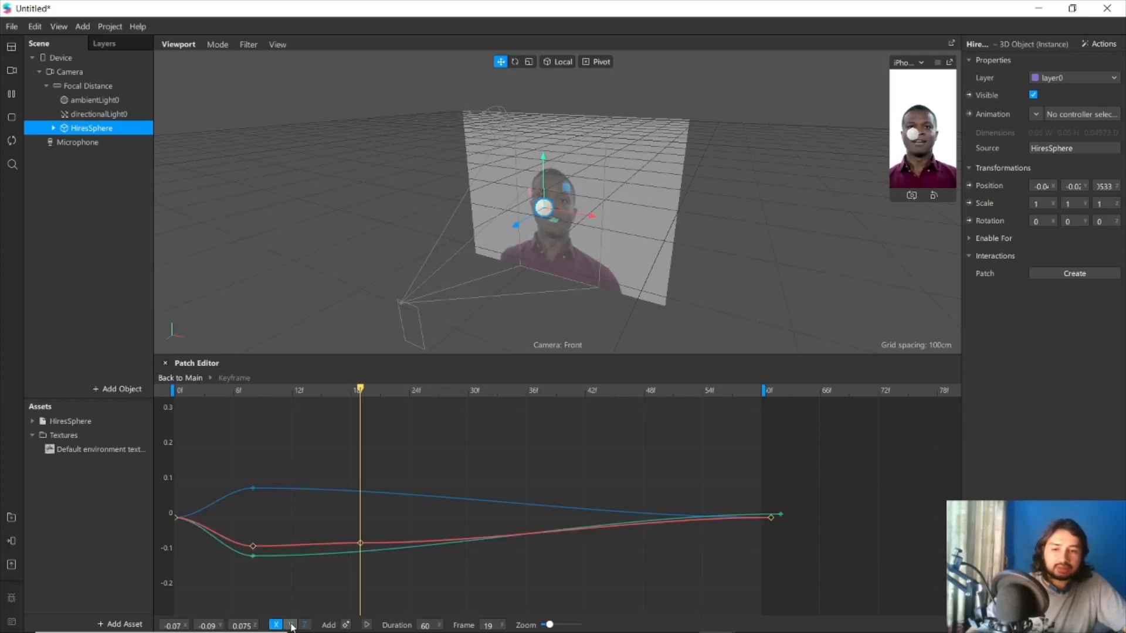
{"action": "left_click", "coordinate": [290, 625]}
{"action": "left_click", "coordinate": [347, 625]}
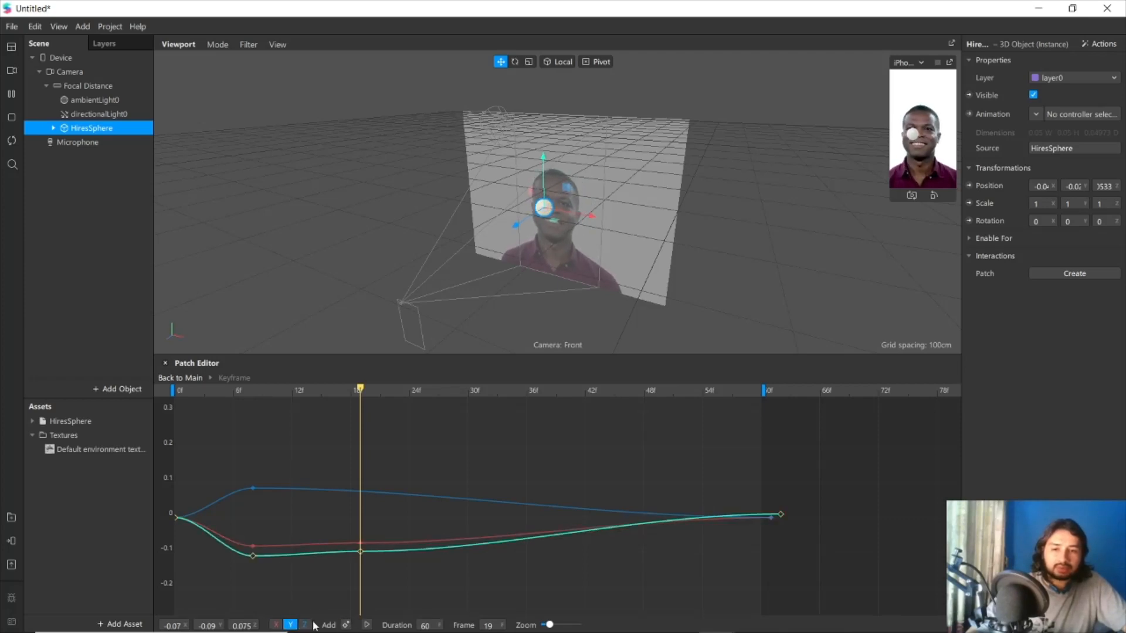
{"action": "left_click", "coordinate": [305, 625]}
{"action": "left_click", "coordinate": [346, 625]}
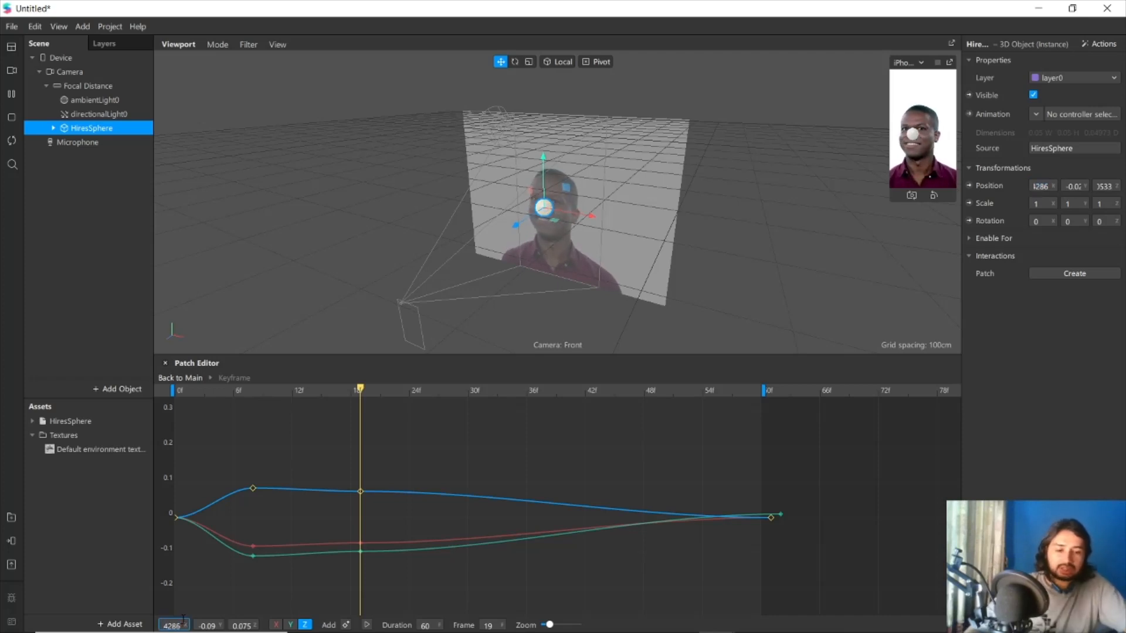
Set the frame 19 keyframes from the sphere's position to about -0.04 in X, -0.02 in Y and 0.005 in Z
{"action": "key", "text": "Return"}
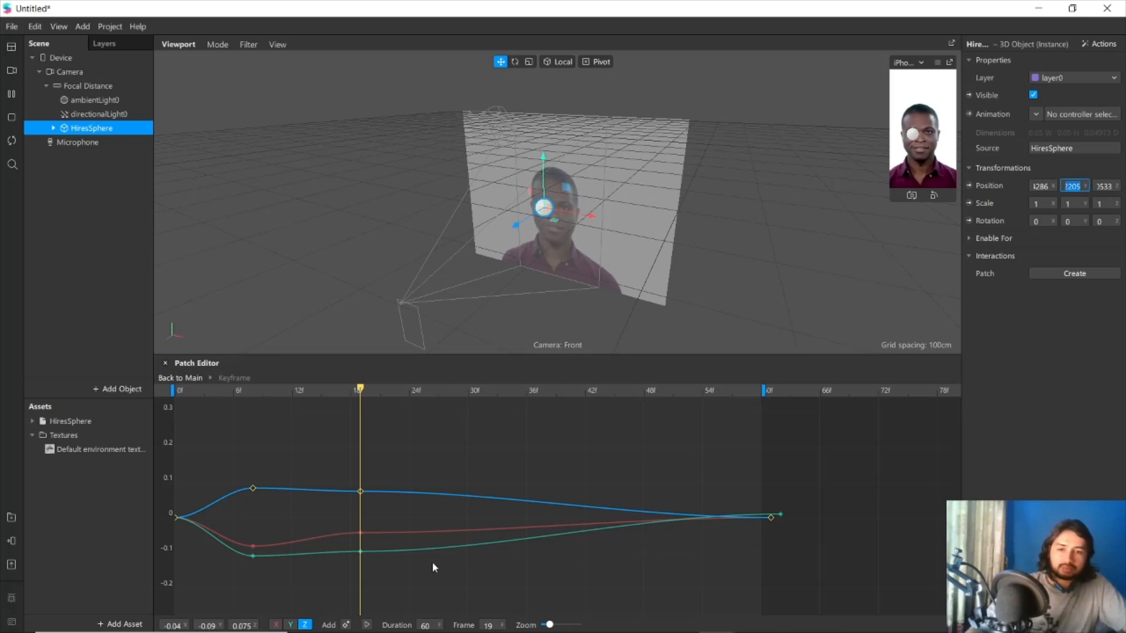
{"action": "left_click", "coordinate": [207, 625]}
{"action": "key", "text": "ctrl+v"}
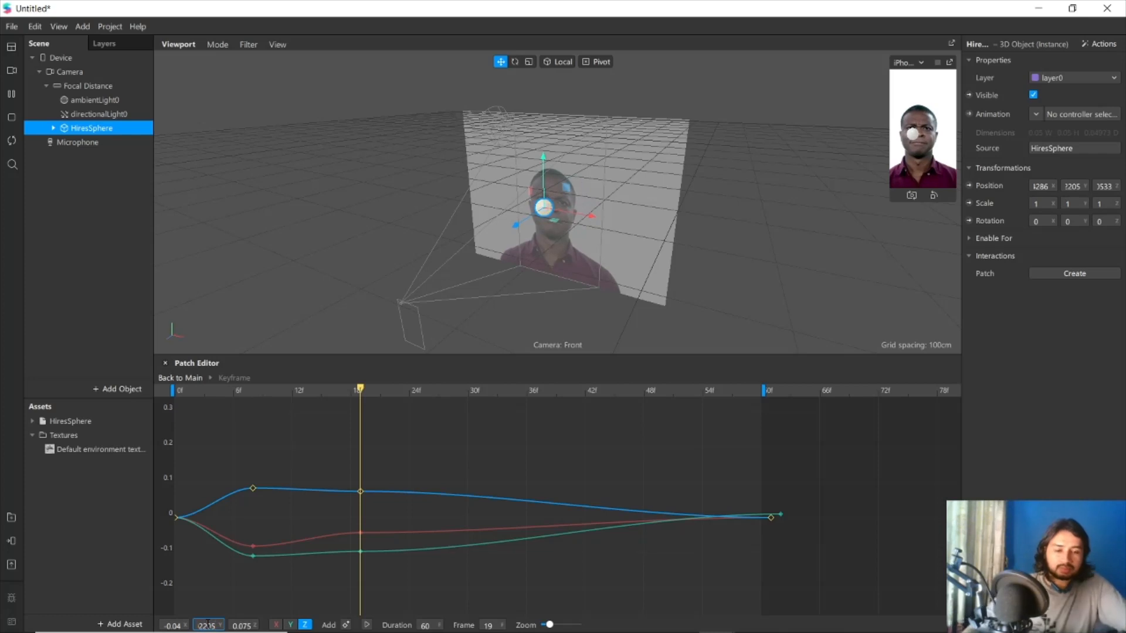
{"action": "key", "text": "Return"}
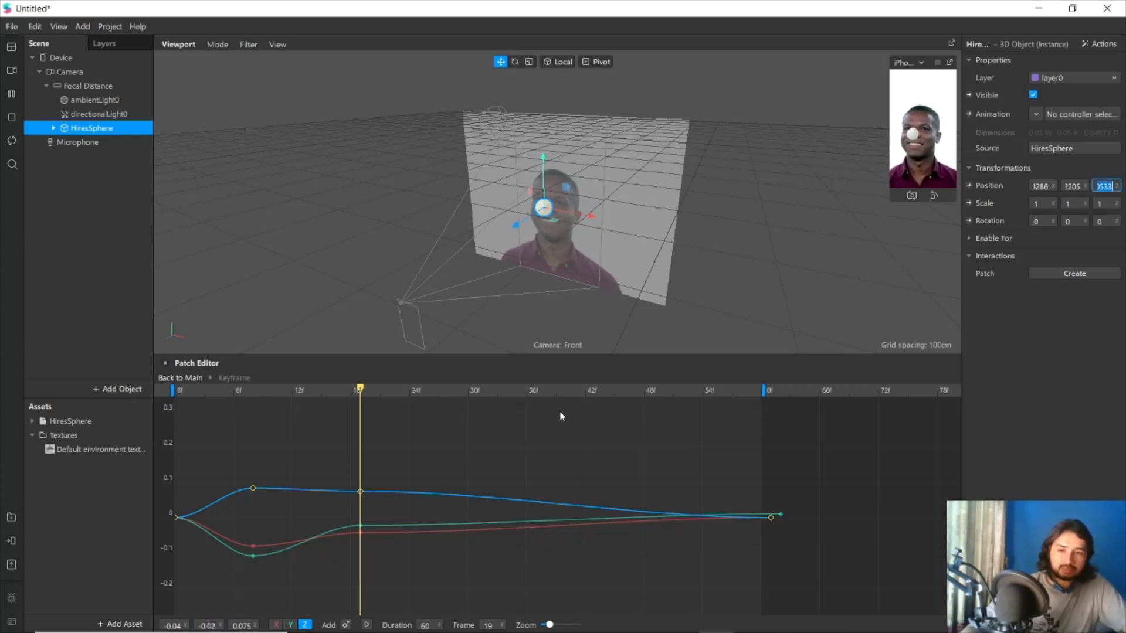
{"action": "left_click", "coordinate": [242, 625]}
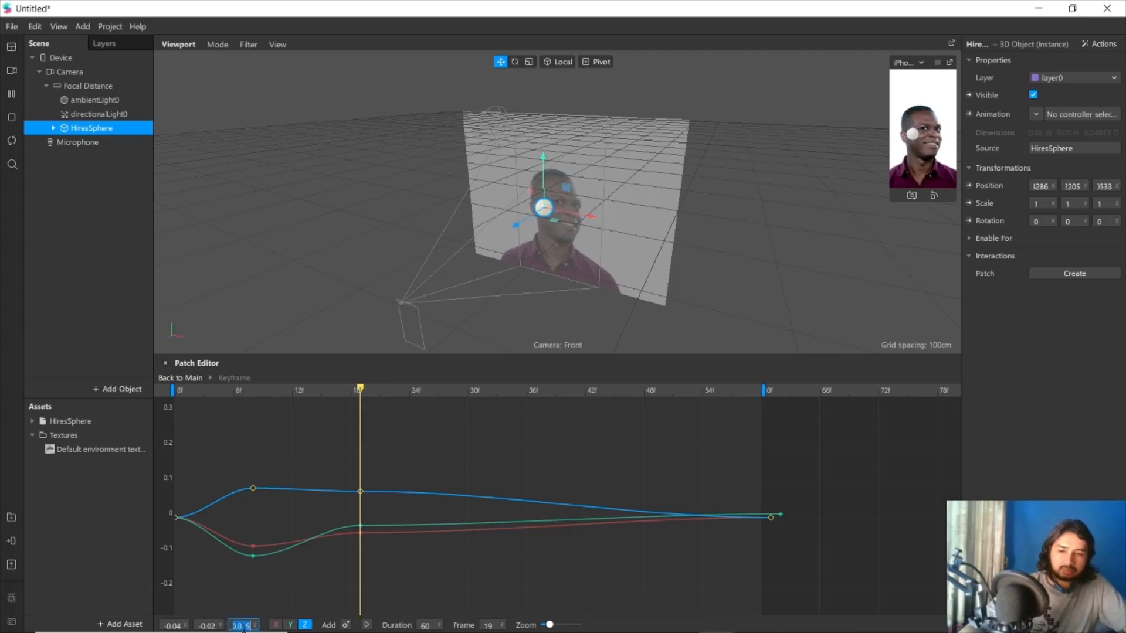
{"action": "type", "text": "0.005"}
{"action": "key", "text": "Return"}
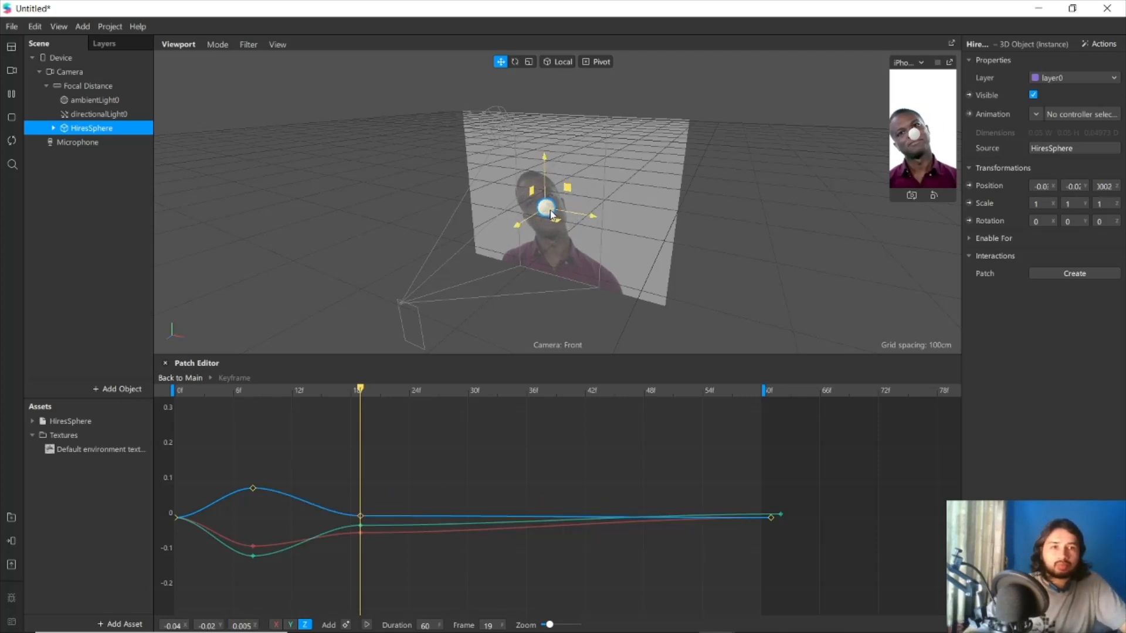
Move the sphere to the upper right of the face in the scene and add X, Y and Z keyframes at frame 39
{"action": "left_click_drag", "start_coordinate": [551, 214], "coordinate": [592, 179]}
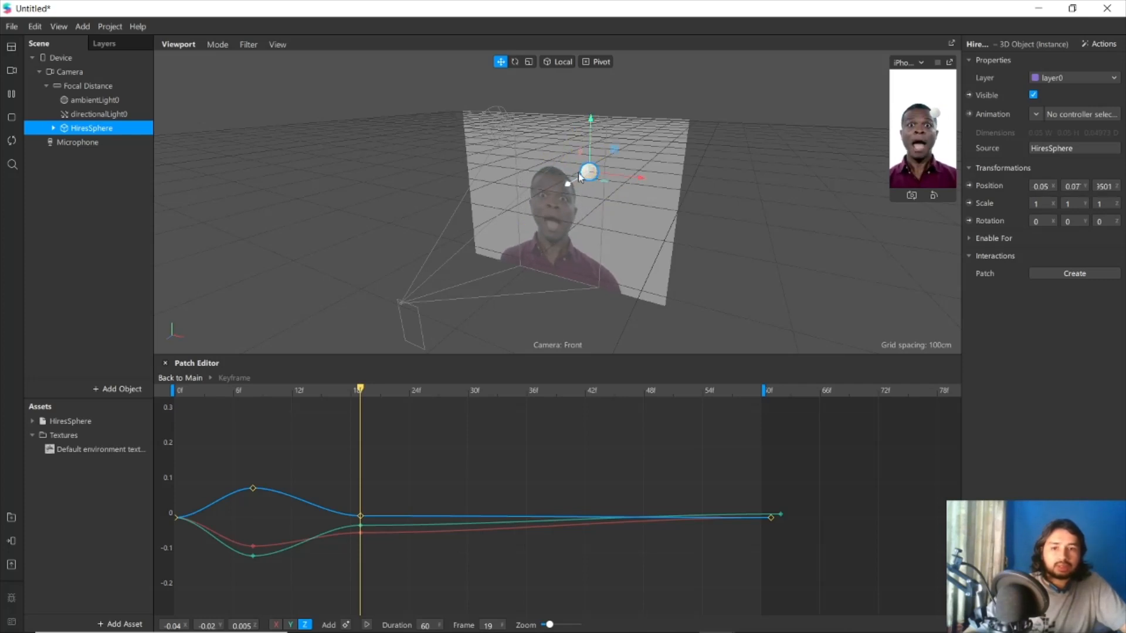
{"action": "left_click_drag", "start_coordinate": [361, 390], "coordinate": [556, 404]}
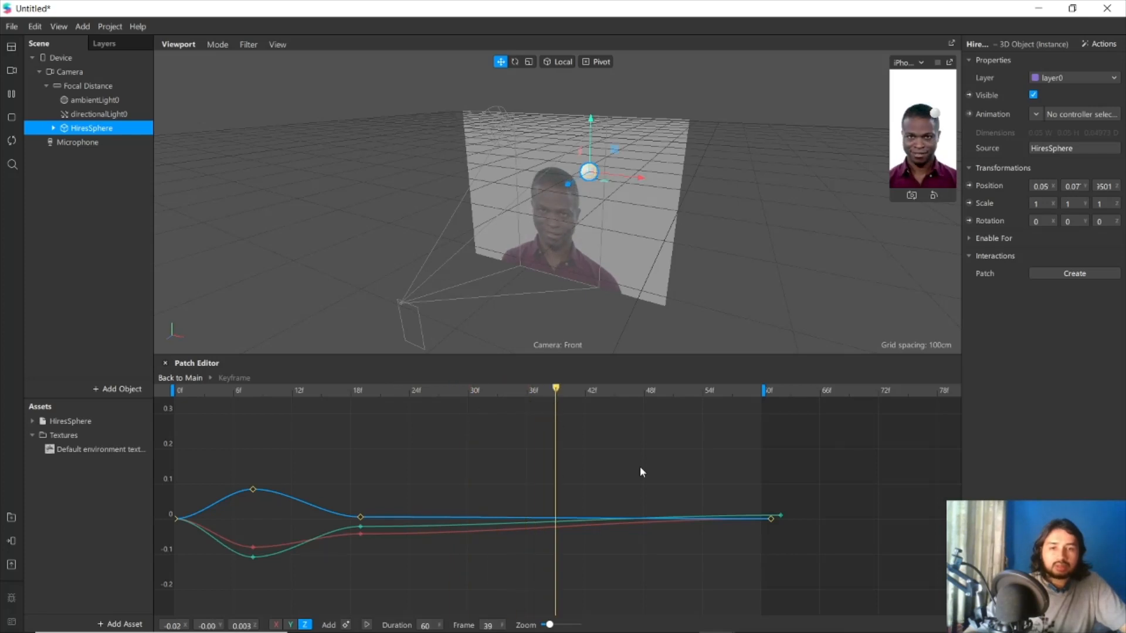
{"action": "left_click", "coordinate": [276, 625]}
{"action": "left_click", "coordinate": [346, 625]}
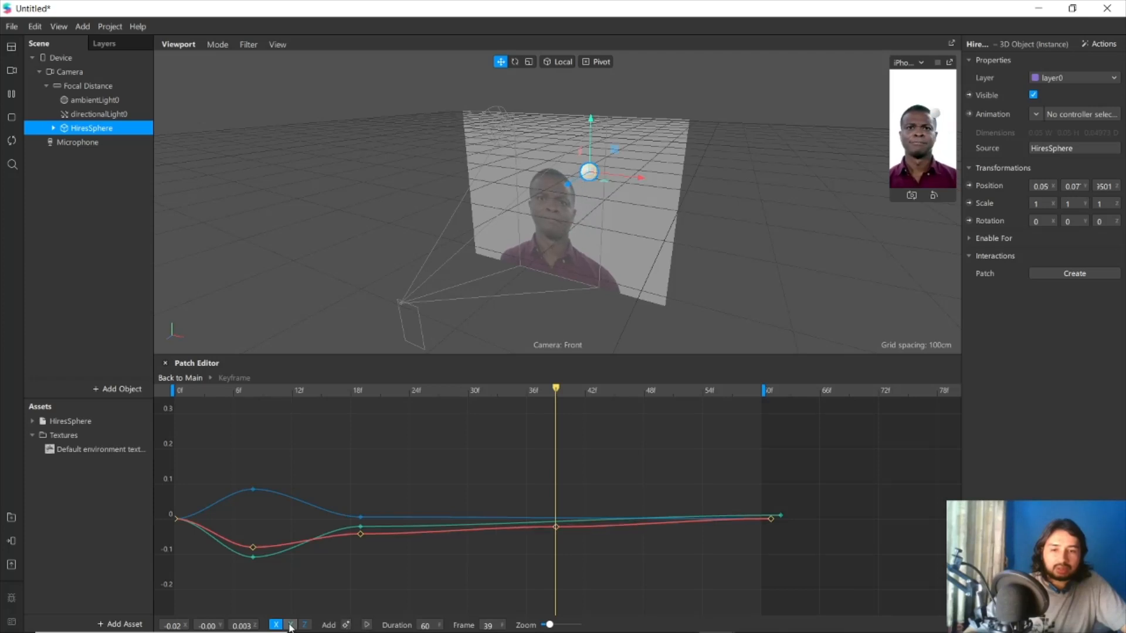
{"action": "left_click", "coordinate": [290, 626]}
{"action": "left_click", "coordinate": [346, 625]}
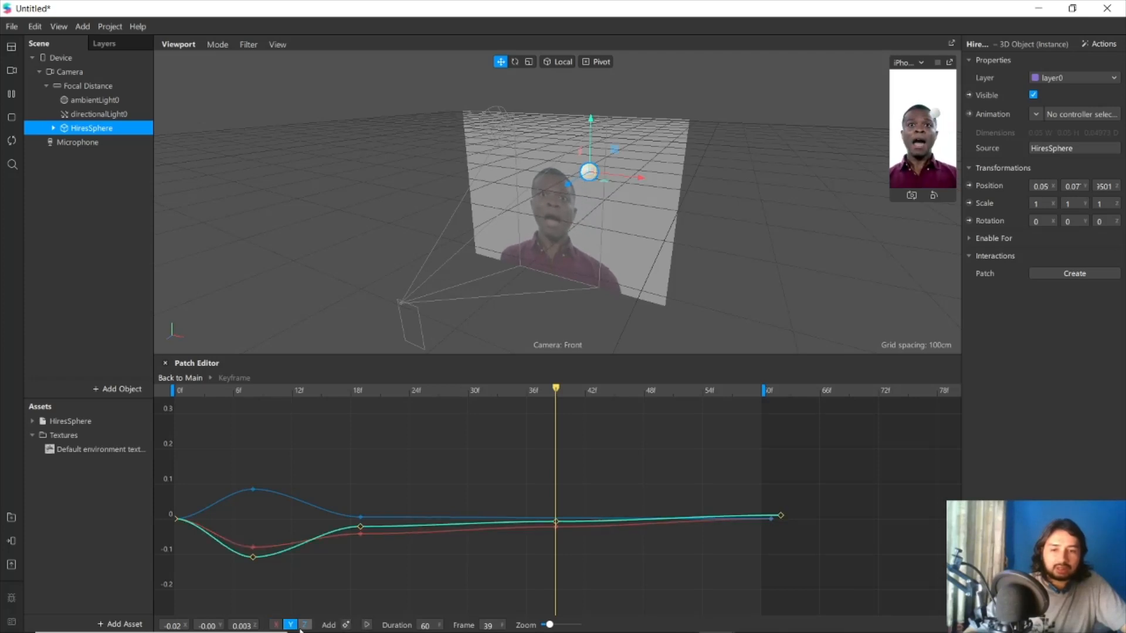
{"action": "left_click", "coordinate": [304, 625]}
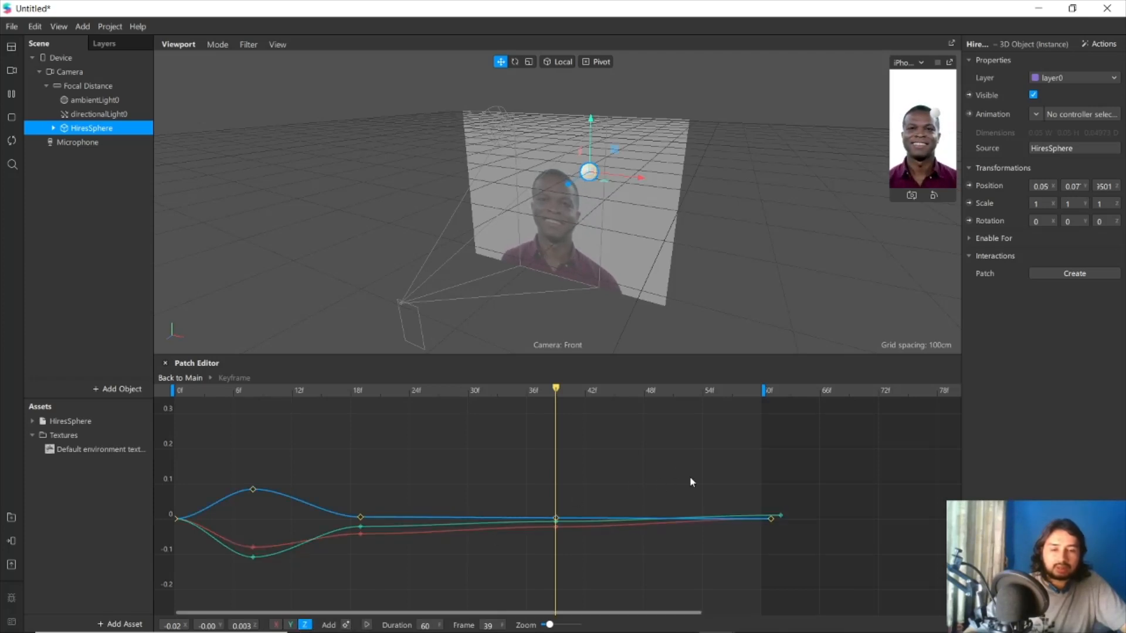
Set the frame 39 keyframes from the sphere's position to about 0.059 in X, 0.078 in Y and -0.09 in Z
{"action": "left_click", "coordinate": [173, 625]}
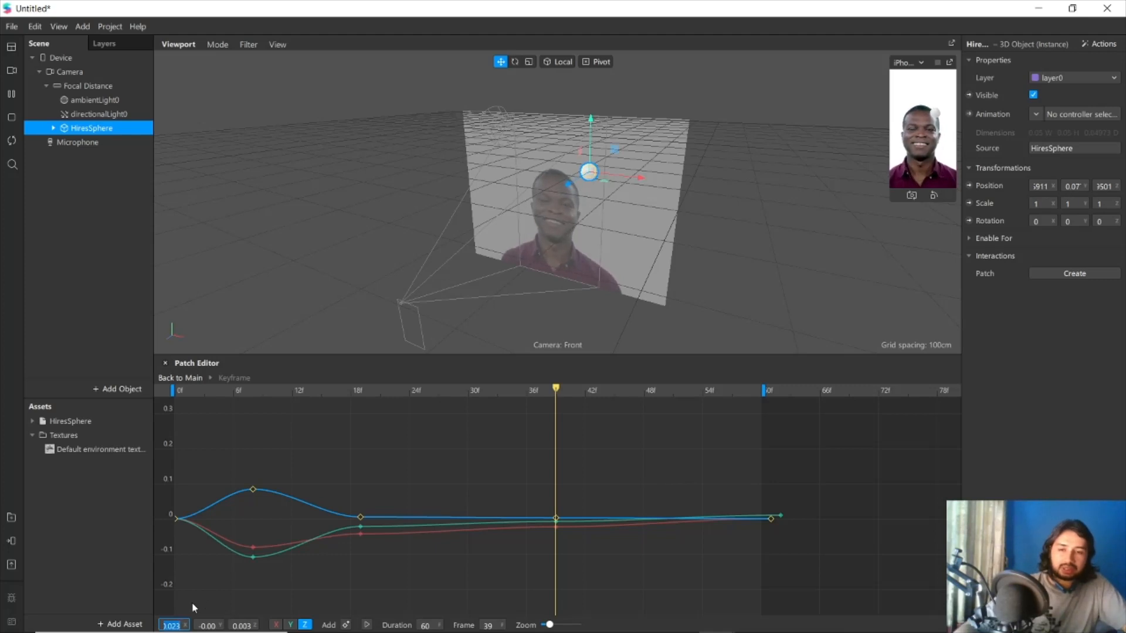
{"action": "key", "text": "Return"}
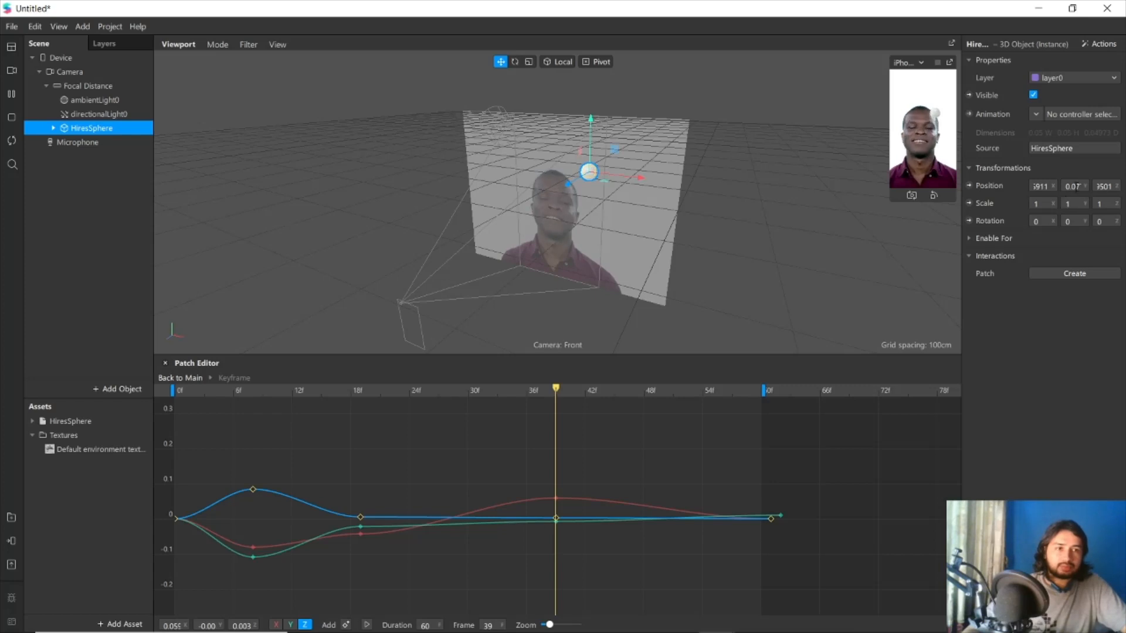
{"action": "left_click", "coordinate": [1077, 187]}
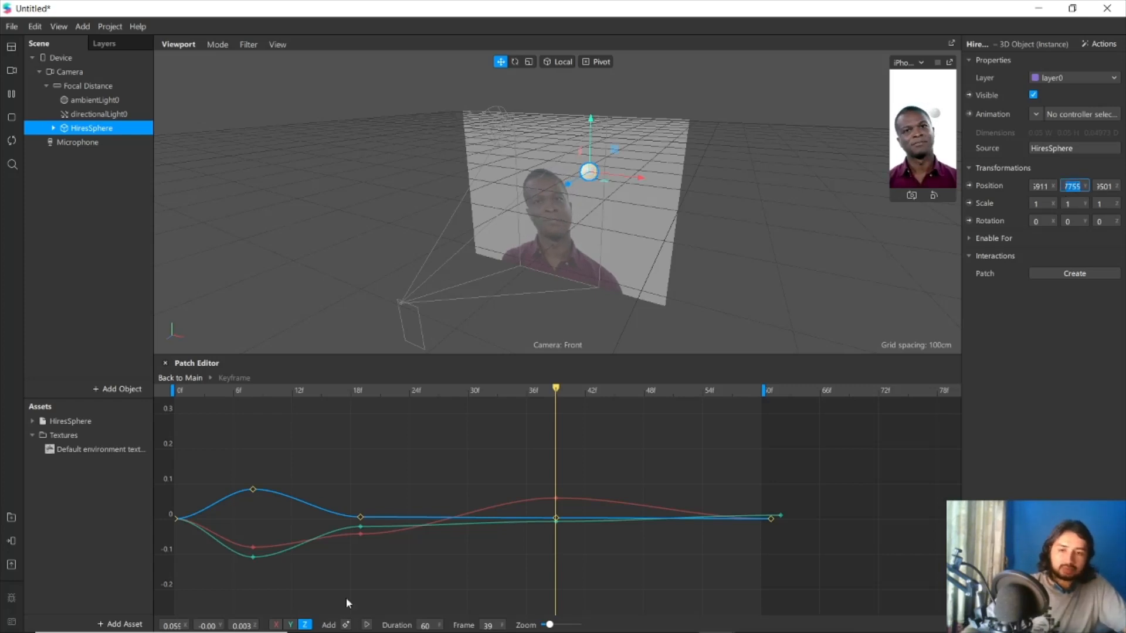
{"action": "left_click", "coordinate": [207, 626]}
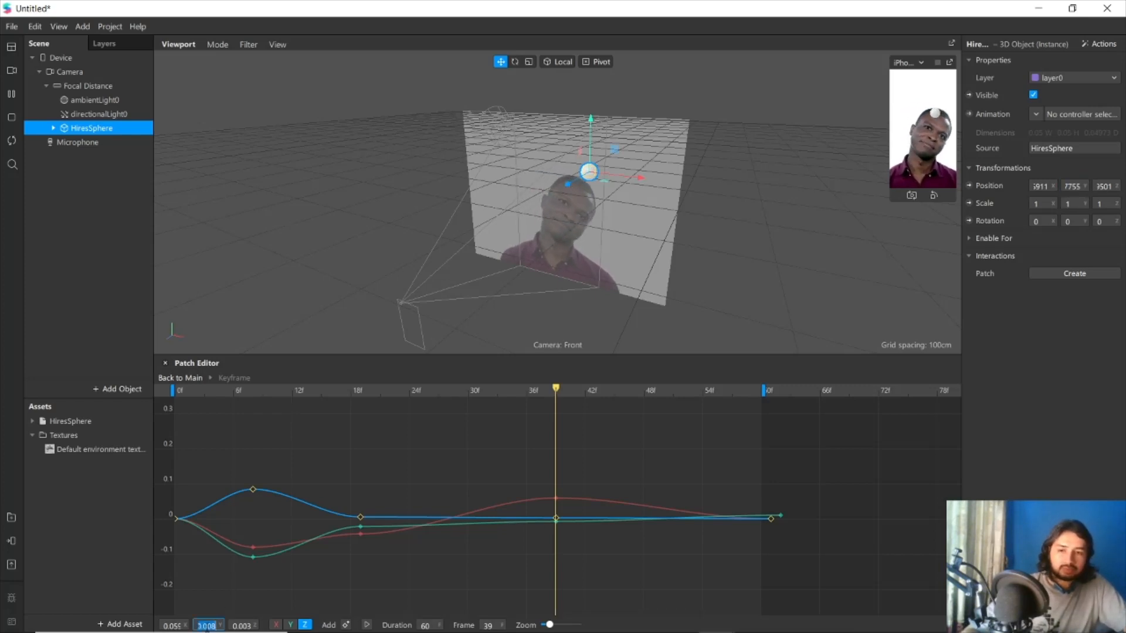
{"action": "key", "text": "ctrl+v"}
{"action": "key", "text": "Return"}
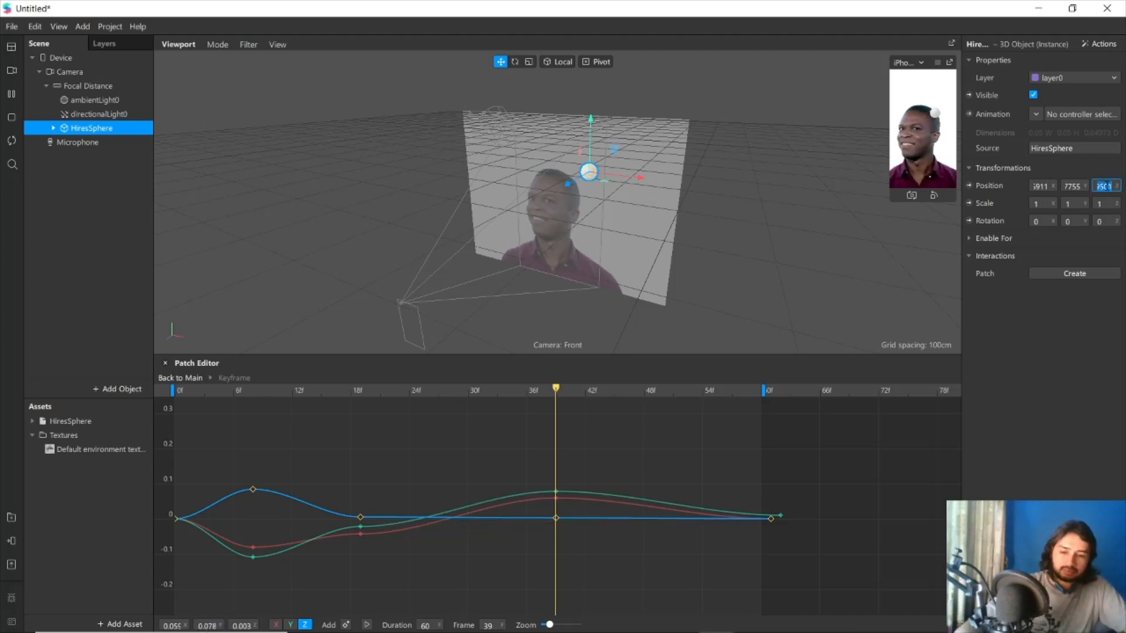
{"action": "key", "text": "ctrl+c"}
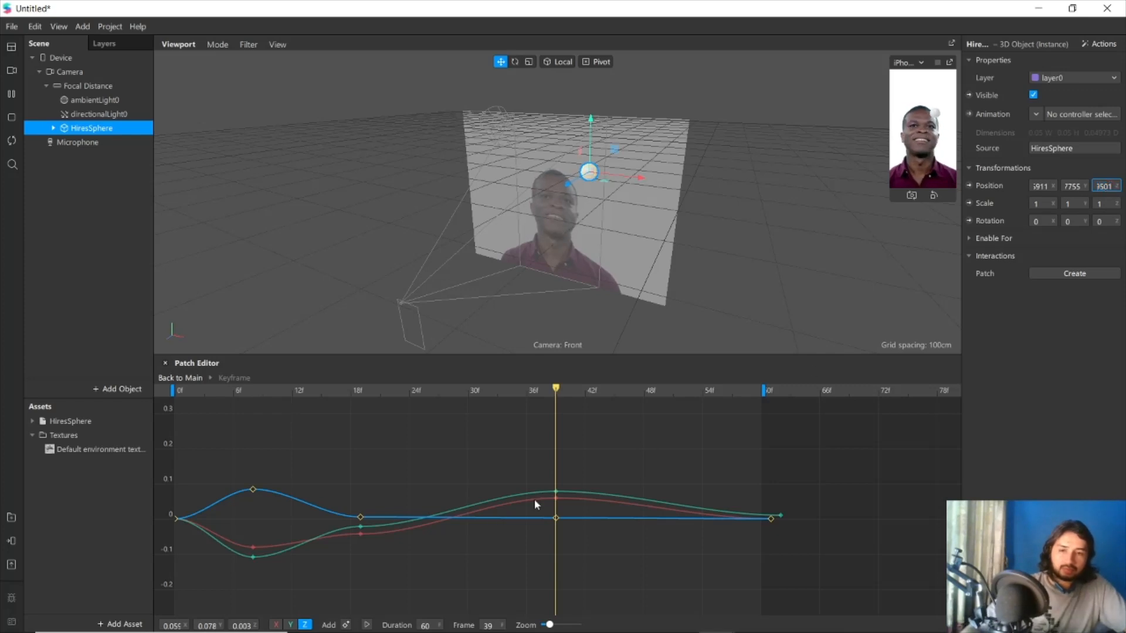
{"action": "left_click", "coordinate": [242, 625]}
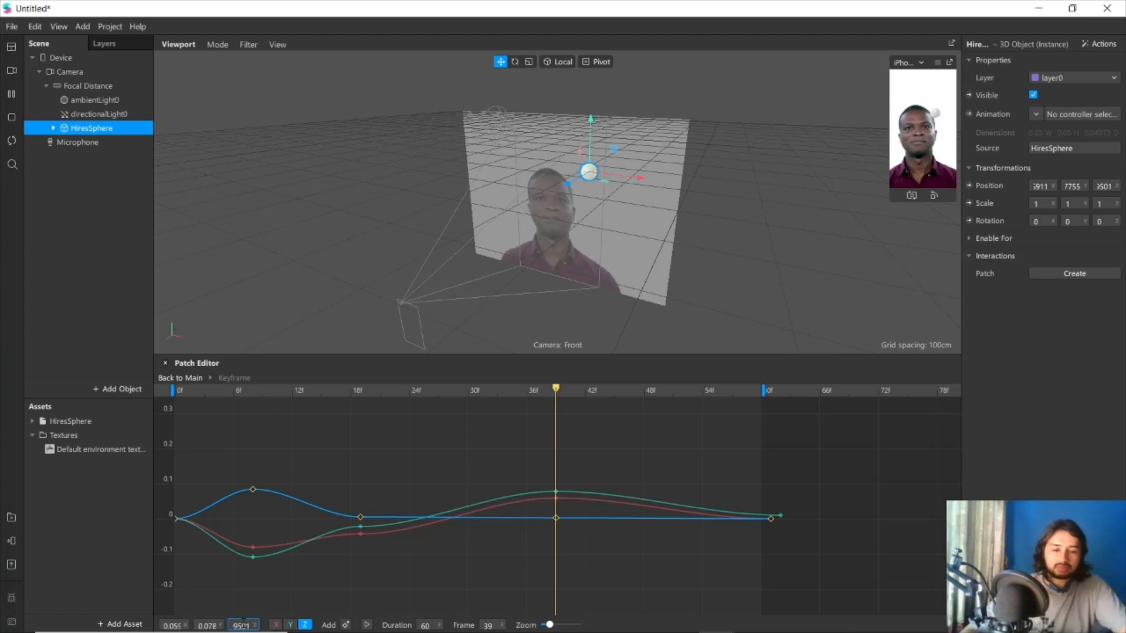
{"action": "key", "text": "ctrl+v"}
{"action": "key", "text": "Return"}
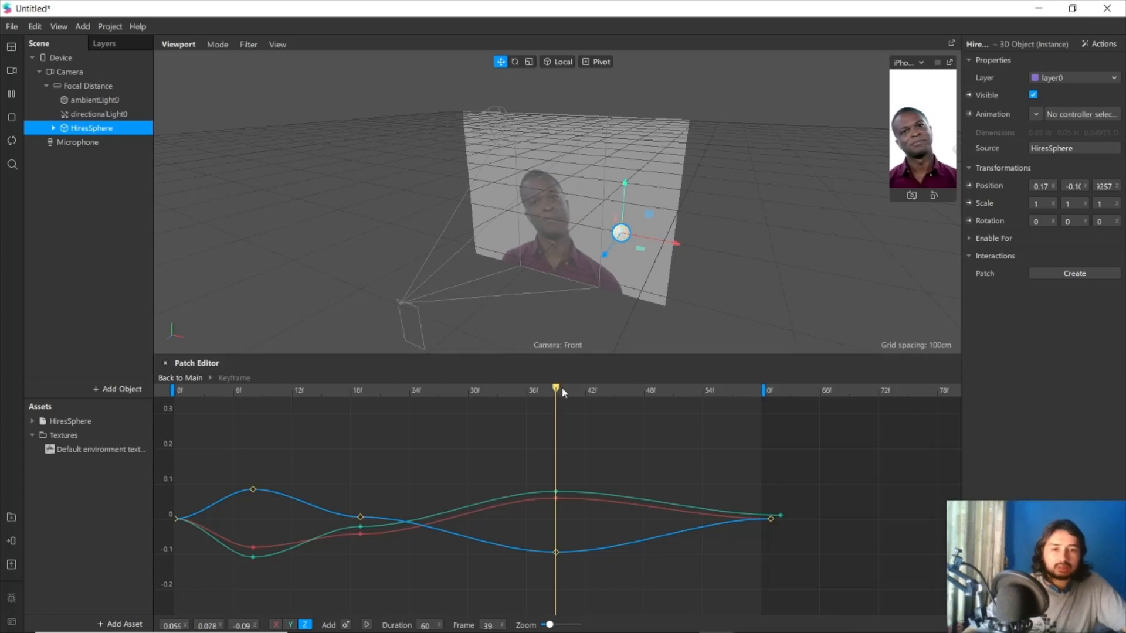
Add Z, Y and X keyframes at frame 60, the end of the animation
{"action": "left_click_drag", "start_coordinate": [560, 389], "coordinate": [766, 447]}
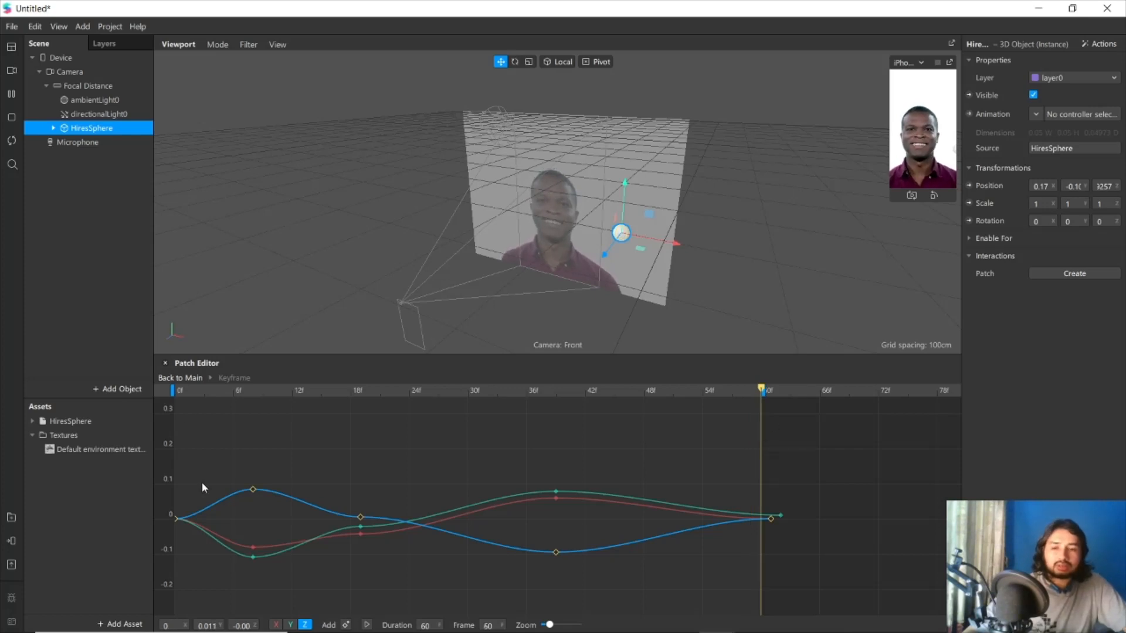
{"action": "left_click", "coordinate": [346, 626]}
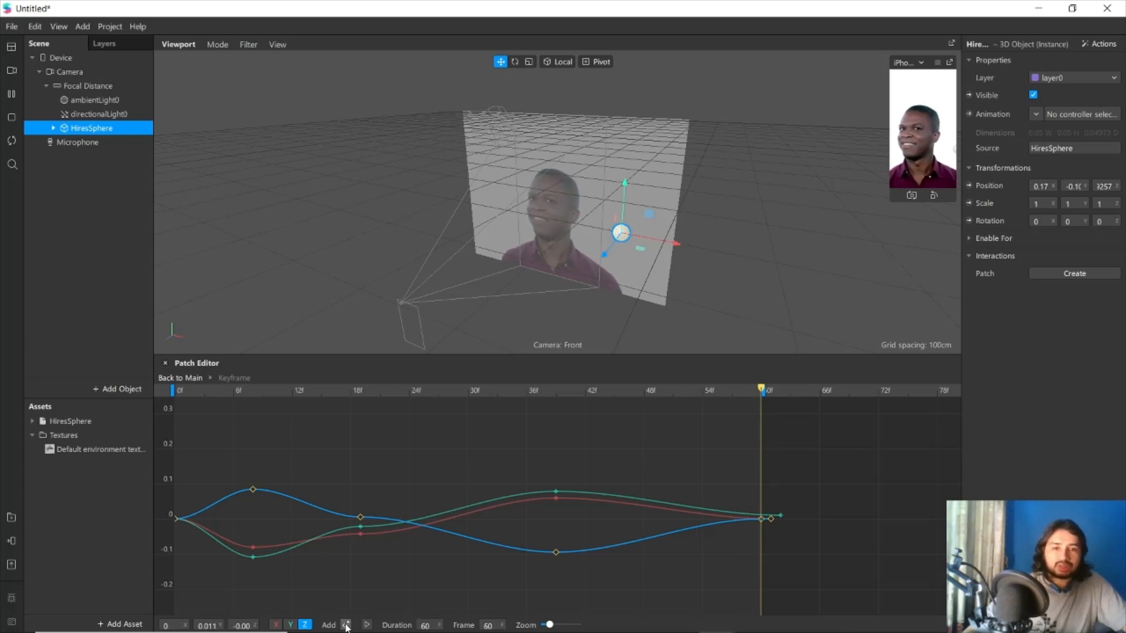
{"action": "left_click", "coordinate": [290, 625]}
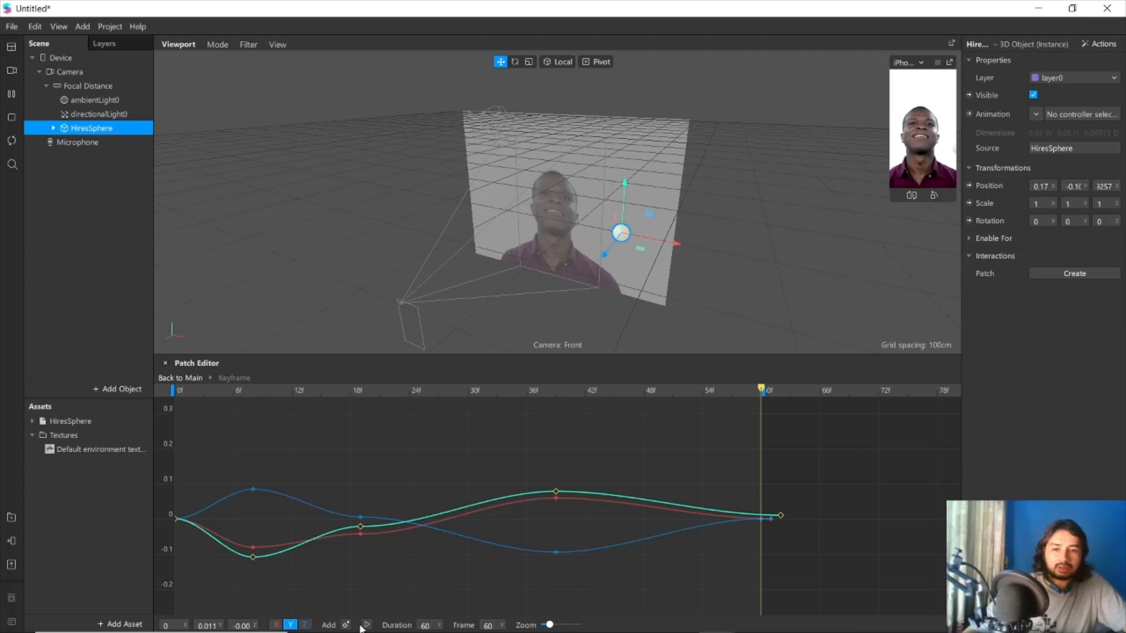
{"action": "left_click", "coordinate": [276, 625]}
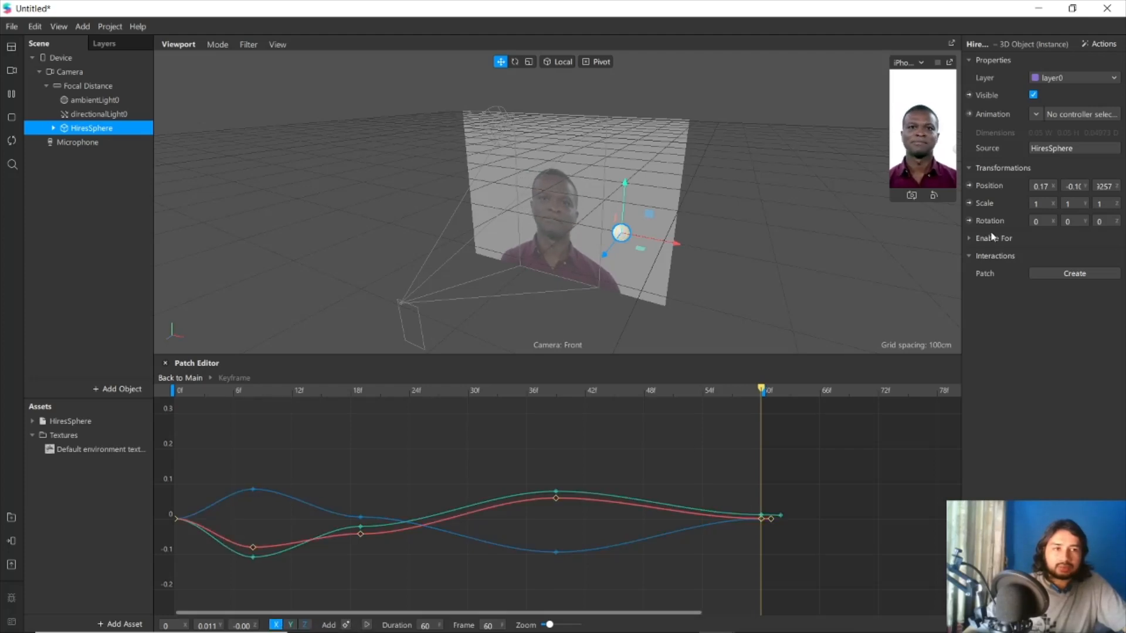
Set the frame 60 keyframes from the sphere's position to about 0.172 in X, -0.1 in Y and -0.09 in Z
{"action": "left_click", "coordinate": [1040, 186]}
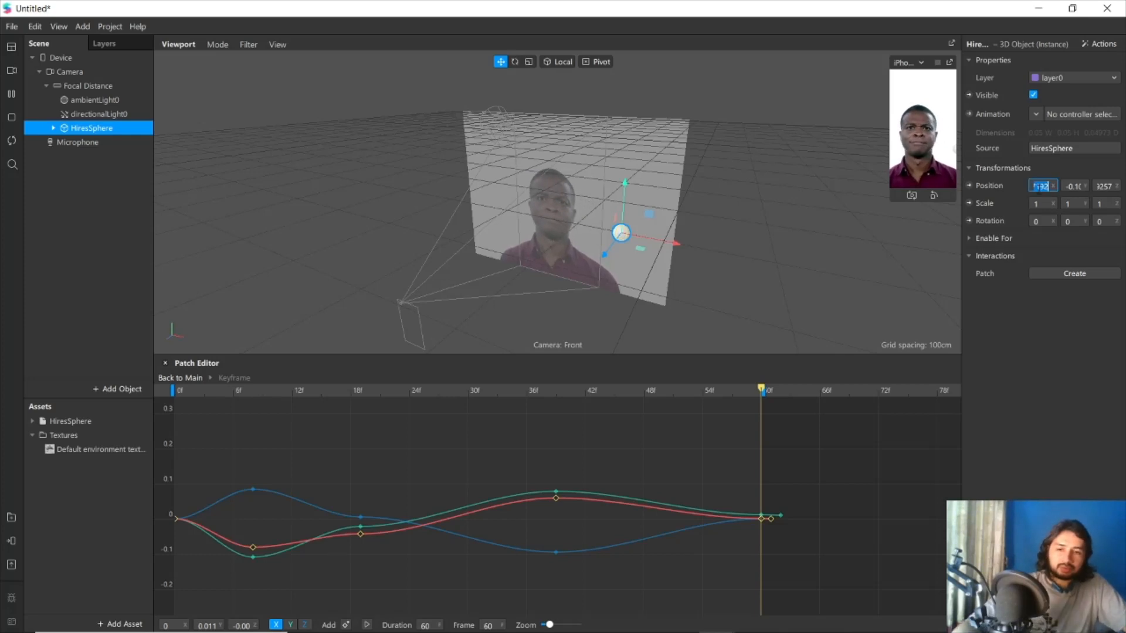
{"action": "left_click", "coordinate": [167, 625]}
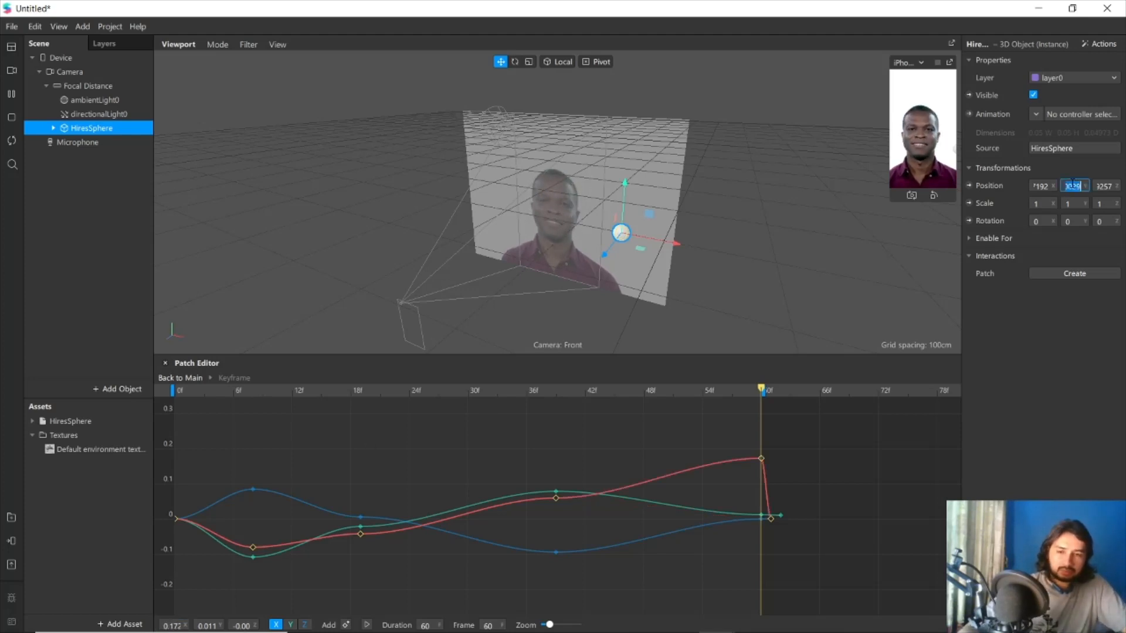
{"action": "left_click", "coordinate": [208, 625]}
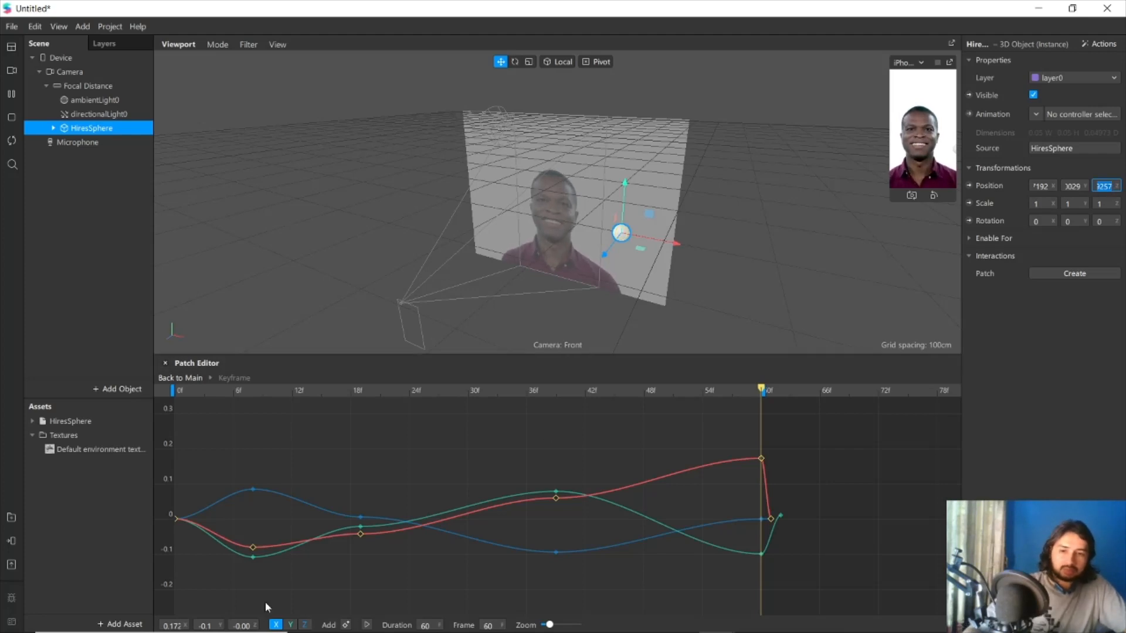
{"action": "left_click", "coordinate": [241, 625]}
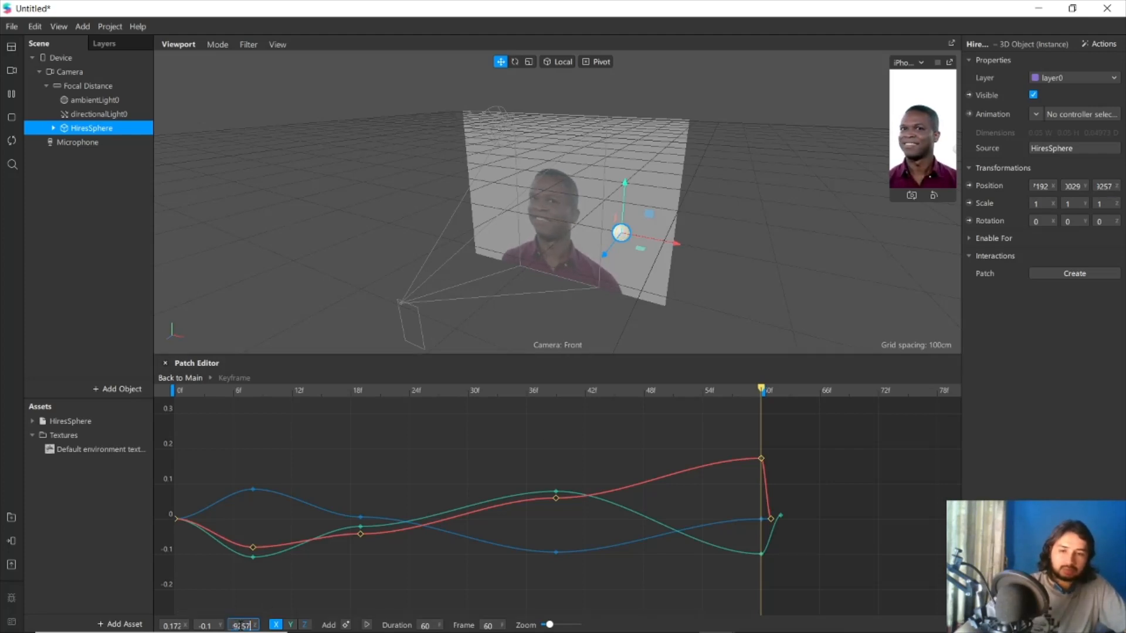
{"action": "left_click", "coordinate": [374, 433]}
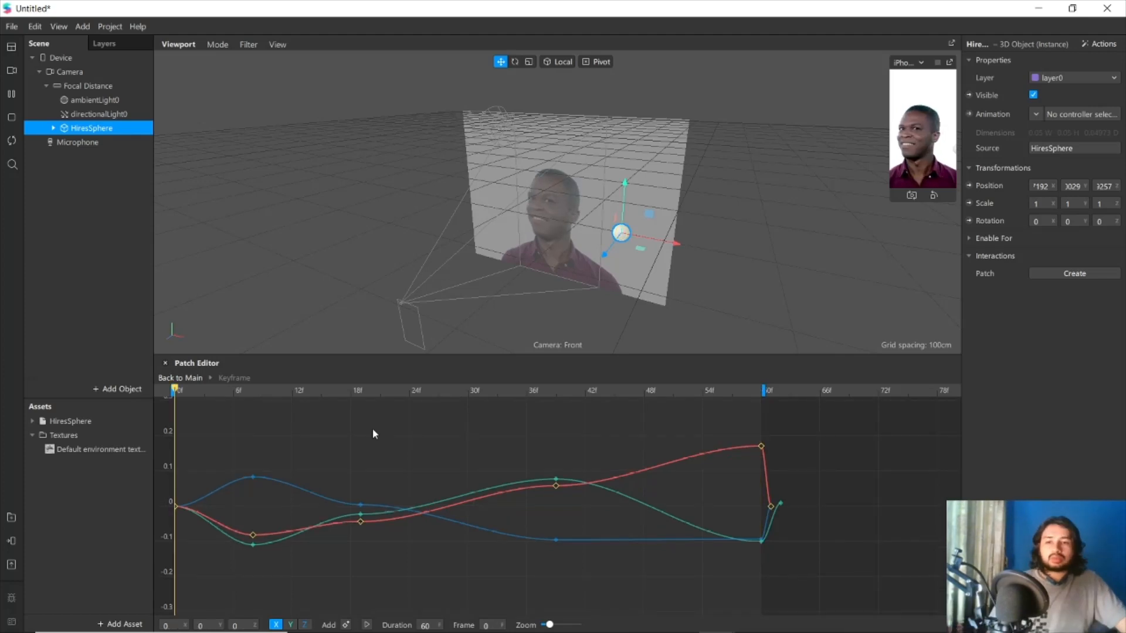
In the main patch graph, add a Loop Animation patch before the Keyframe patch and connect its Progress to Animation Progress
{"action": "left_click", "coordinate": [185, 378]}
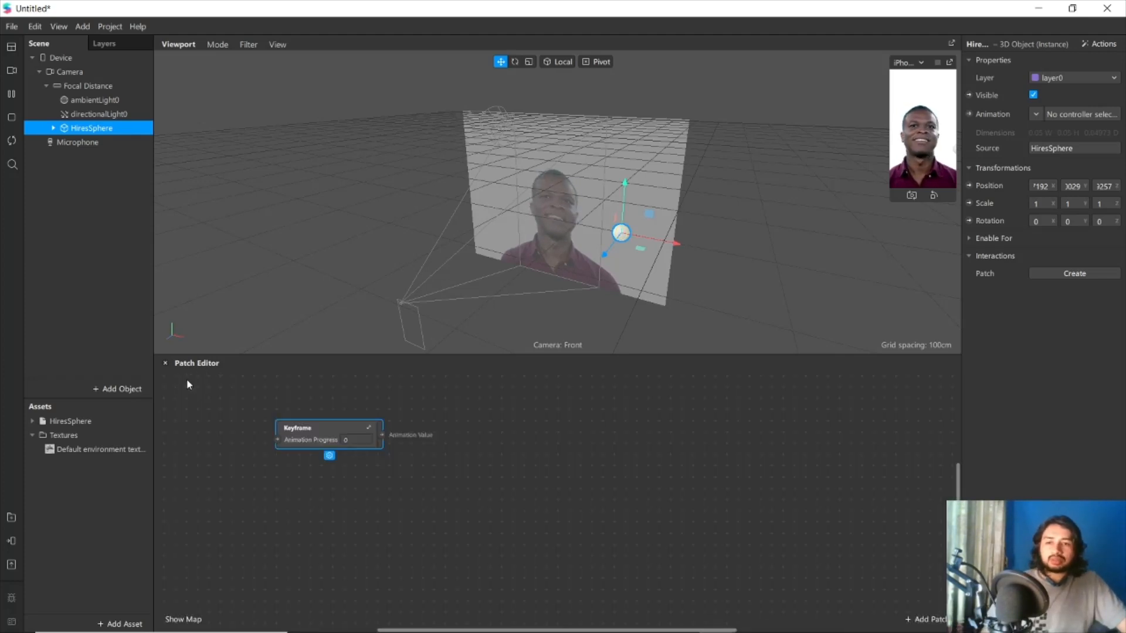
{"action": "left_click_drag", "start_coordinate": [406, 435], "coordinate": [507, 439]}
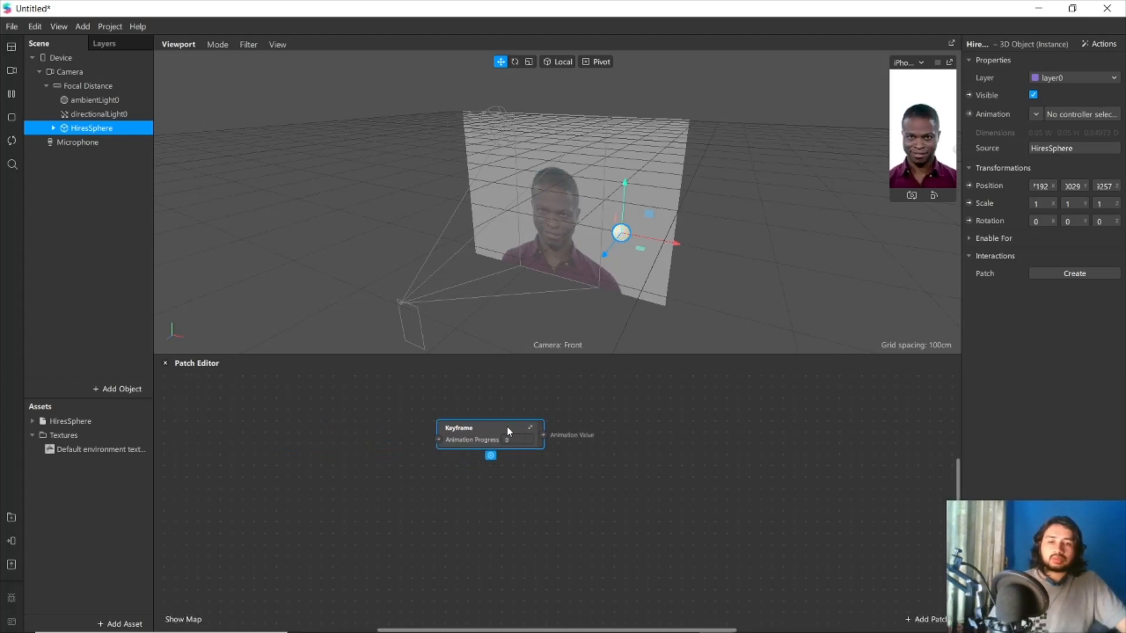
{"action": "double_click", "coordinate": [289, 438]}
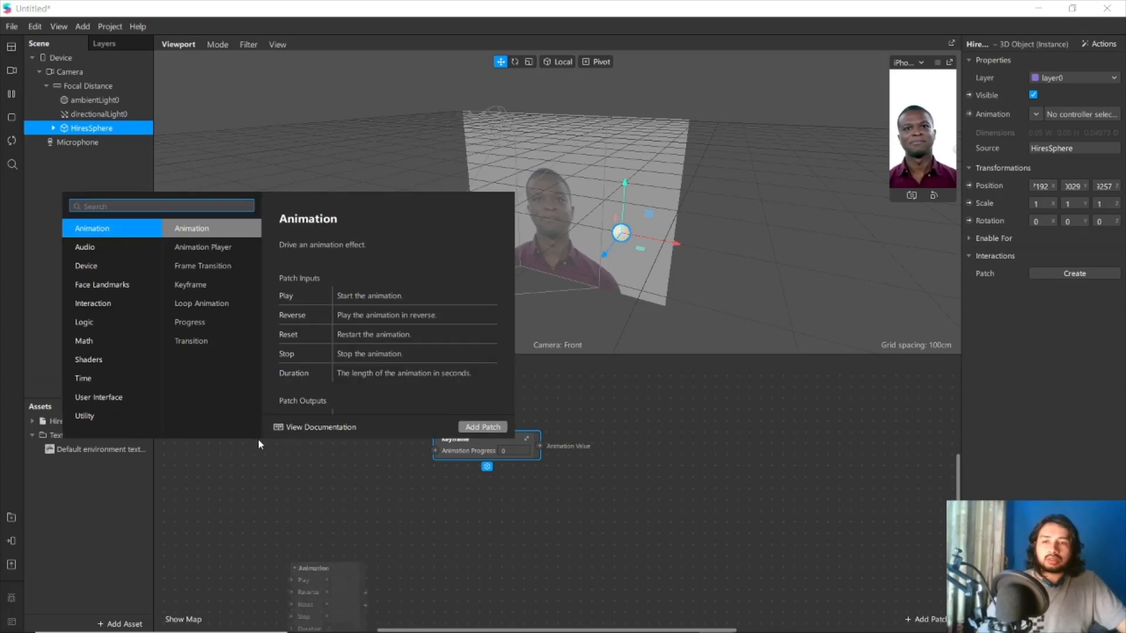
{"action": "type", "text": "loop"}
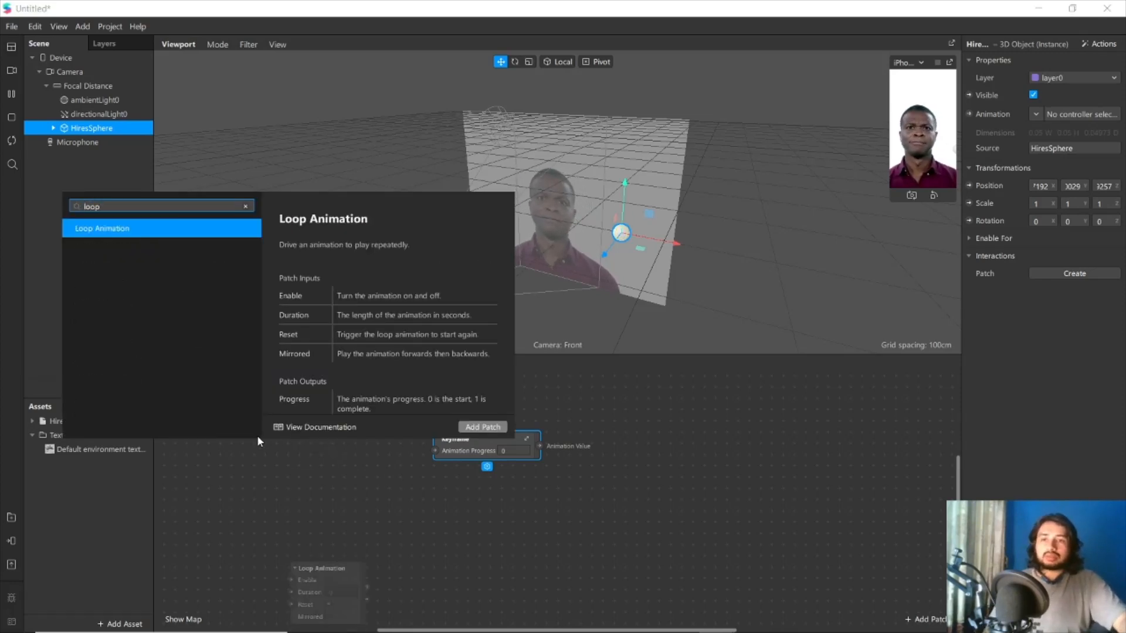
{"action": "key", "text": "Return"}
{"action": "left_click_drag", "start_coordinate": [355, 567], "coordinate": [317, 425]}
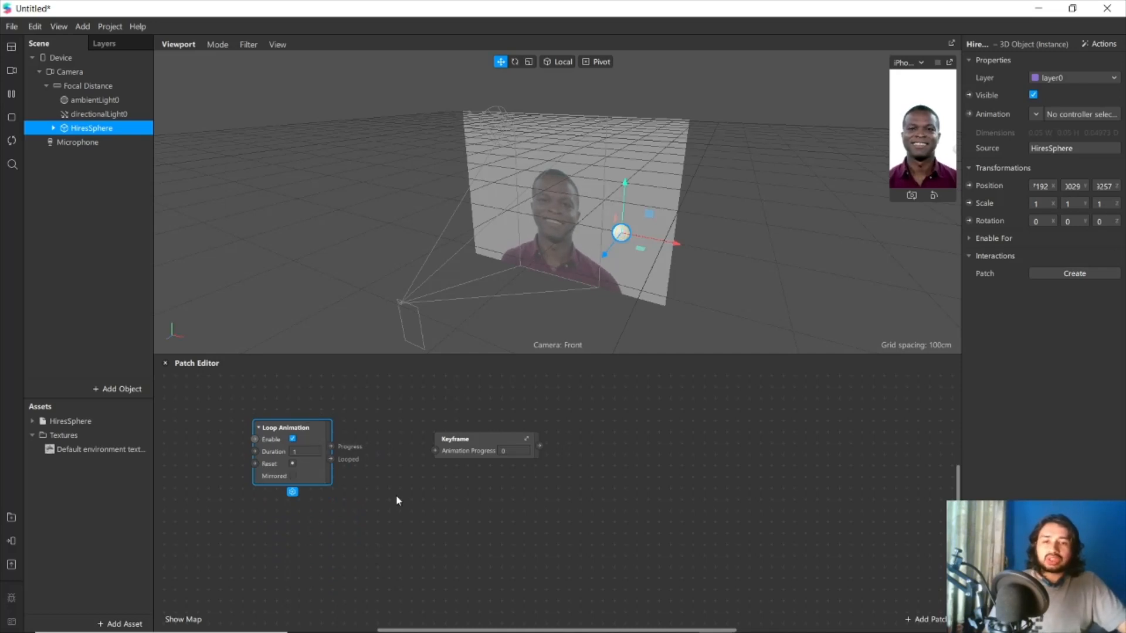
{"action": "left_click_drag", "start_coordinate": [330, 447], "coordinate": [434, 450]}
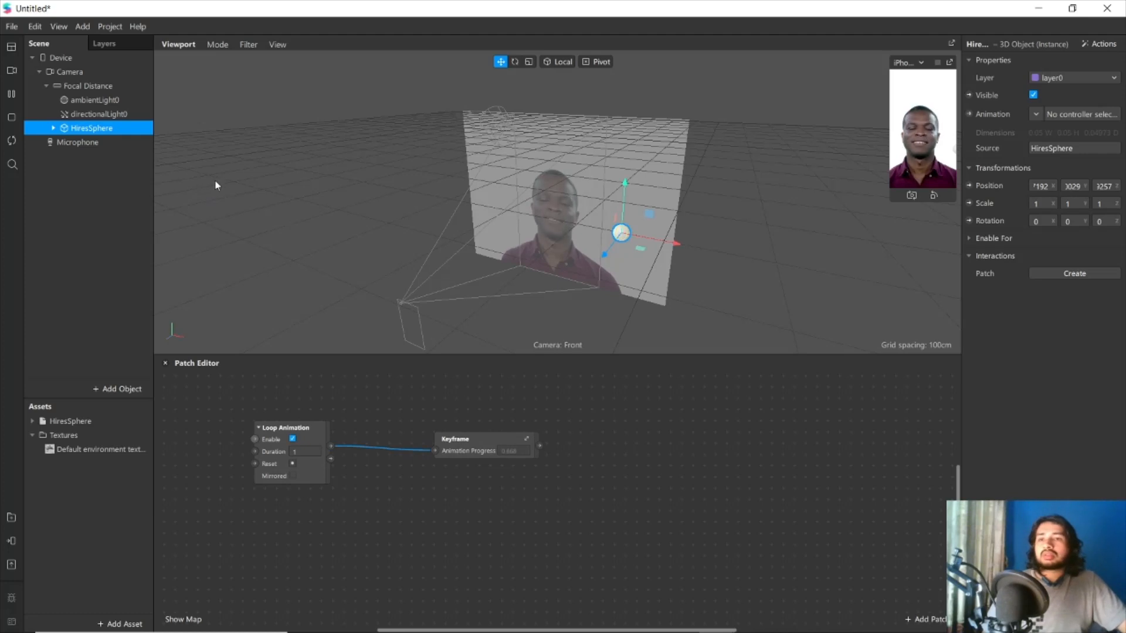
Create a 3D Position patch for HiresSphere and connect the Keyframe patch's animation value to it
{"action": "left_click", "coordinate": [968, 185]}
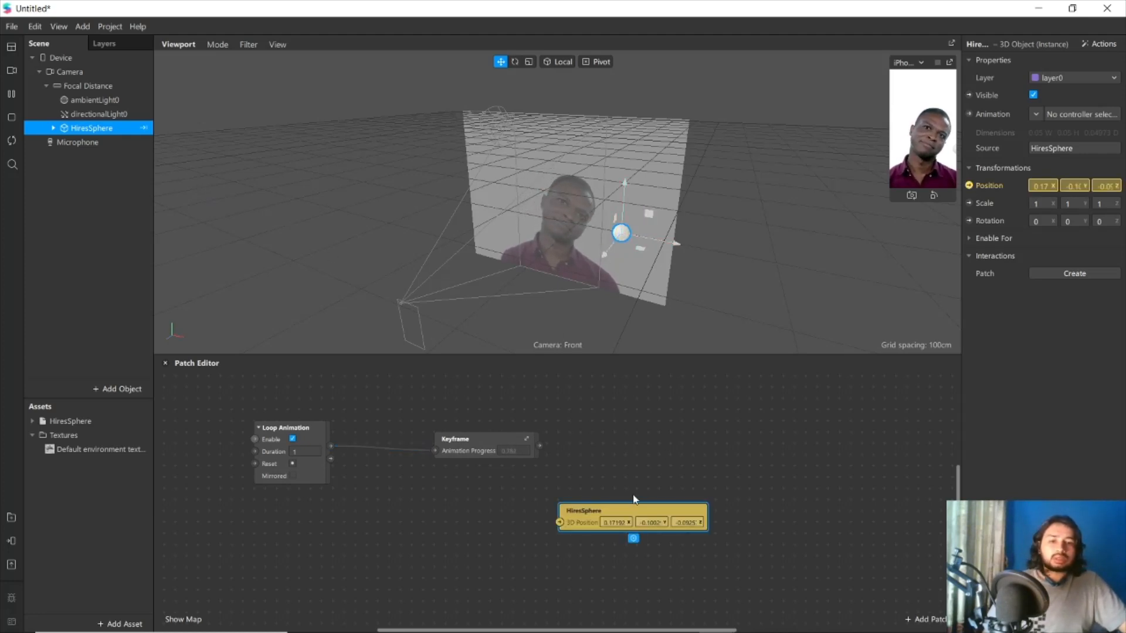
{"action": "left_click_drag", "start_coordinate": [625, 505], "coordinate": [647, 448]}
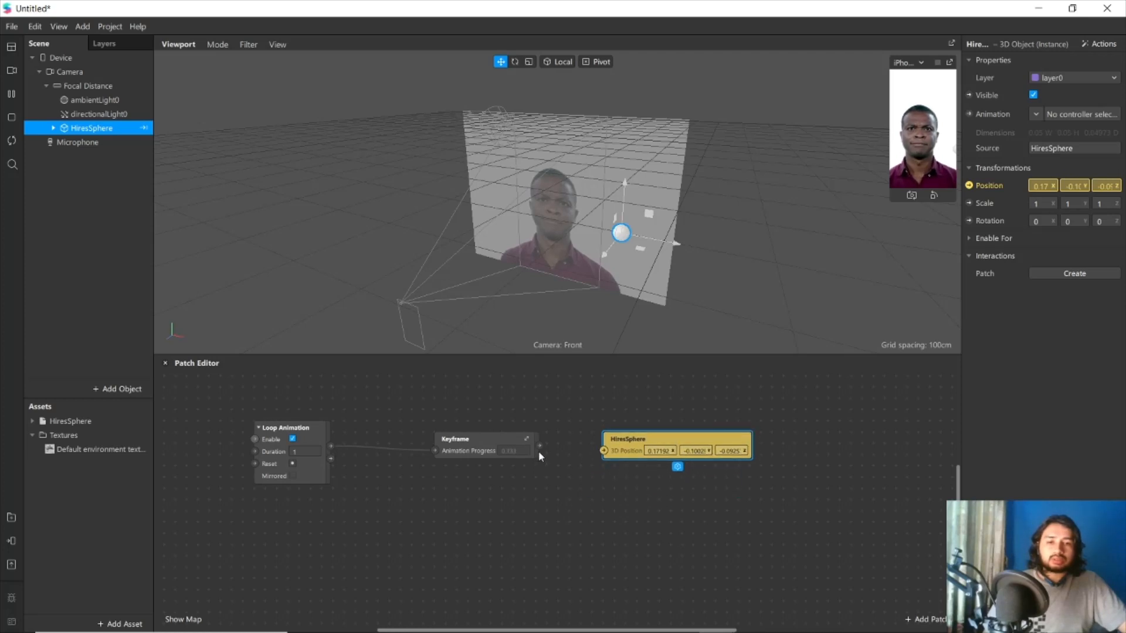
{"action": "left_click_drag", "start_coordinate": [540, 447], "coordinate": [604, 451]}
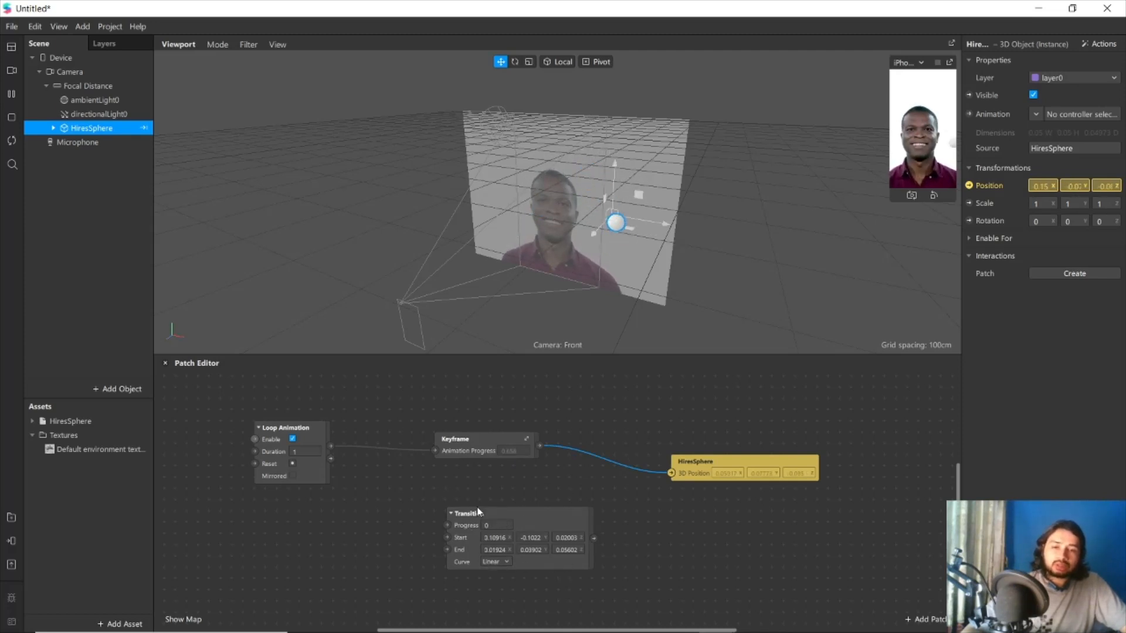
Drive the sphere's 3D position with the Transition patch instead of the Keyframe patch, feeding its Progress from Loop Animation
{"action": "left_click_drag", "start_coordinate": [480, 516], "coordinate": [467, 509]}
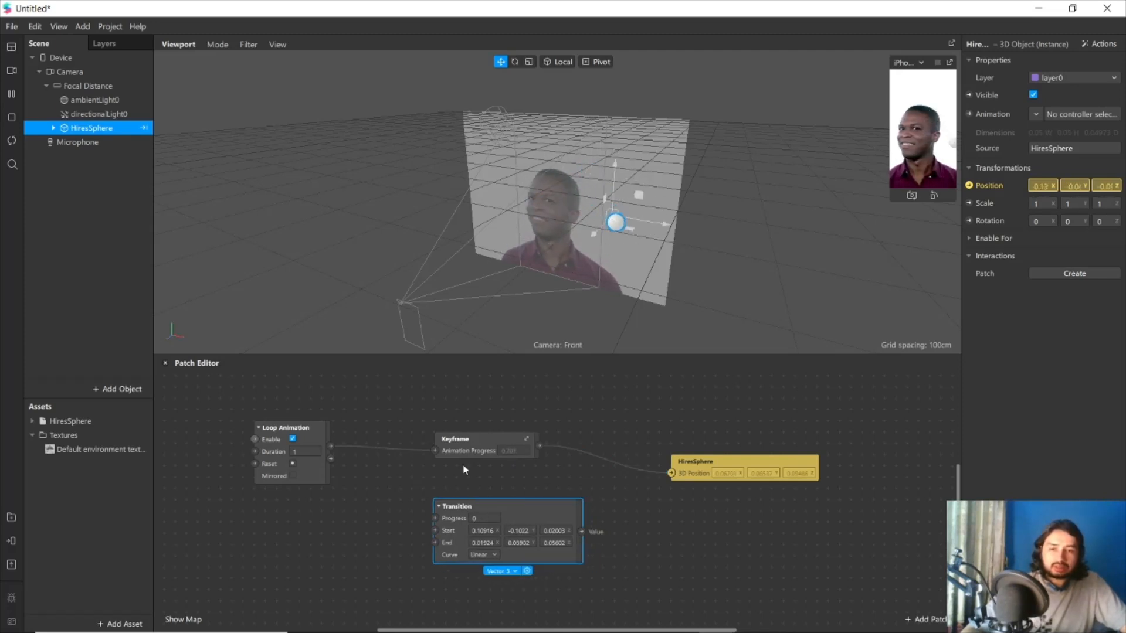
{"action": "left_click", "coordinate": [581, 454]}
{"action": "key", "text": "Delete"}
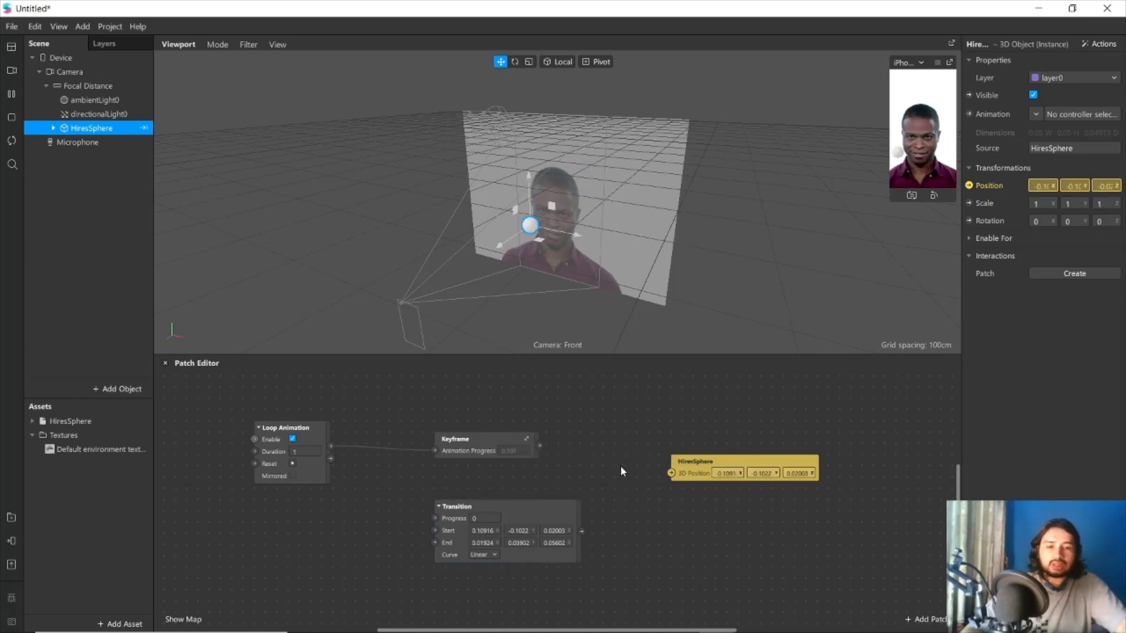
{"action": "left_click_drag", "start_coordinate": [581, 532], "coordinate": [672, 473]}
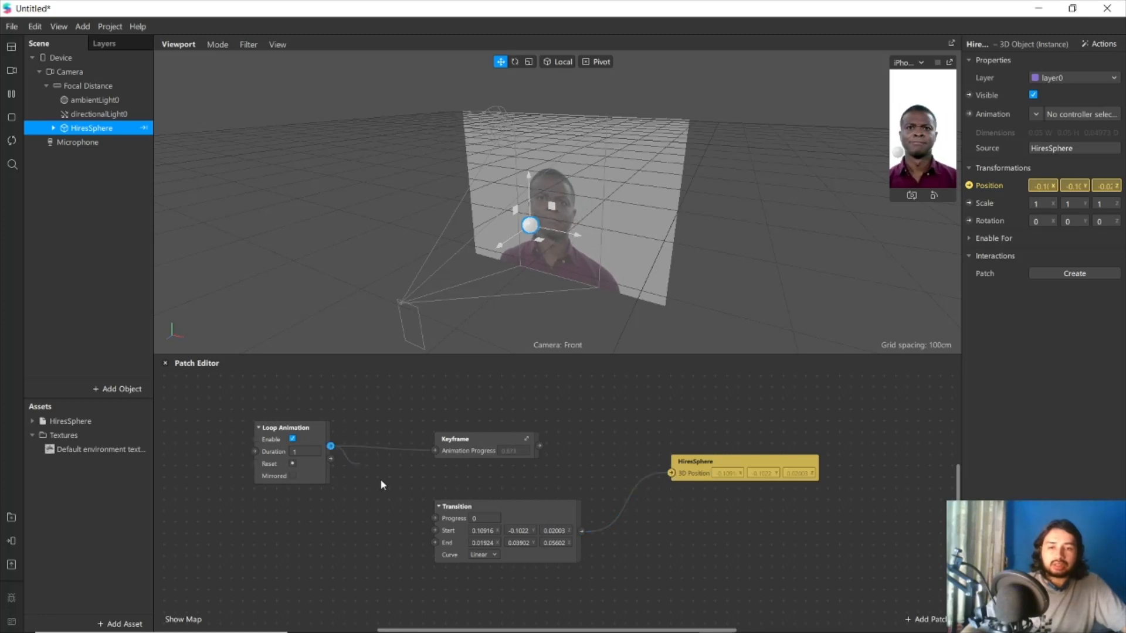
{"action": "left_click_drag", "start_coordinate": [434, 520], "coordinate": [435, 520]}
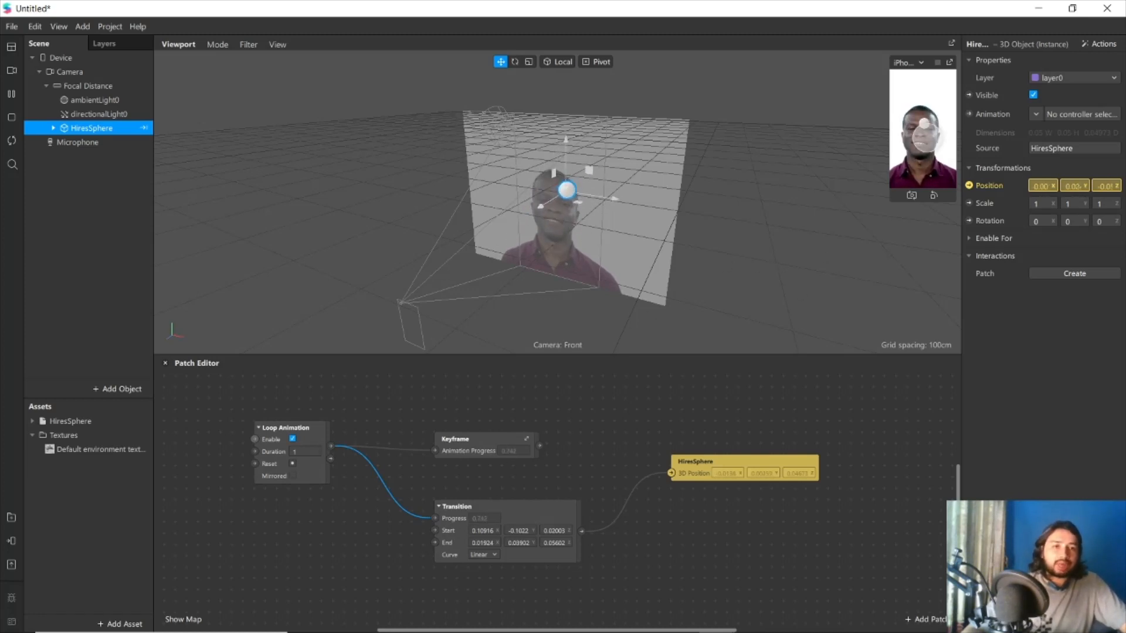
Reconnect the Keyframe patch's animation value to the sphere's 3D position in place of the Transition patch, and delete the Transition patch
{"action": "left_click", "coordinate": [614, 519]}
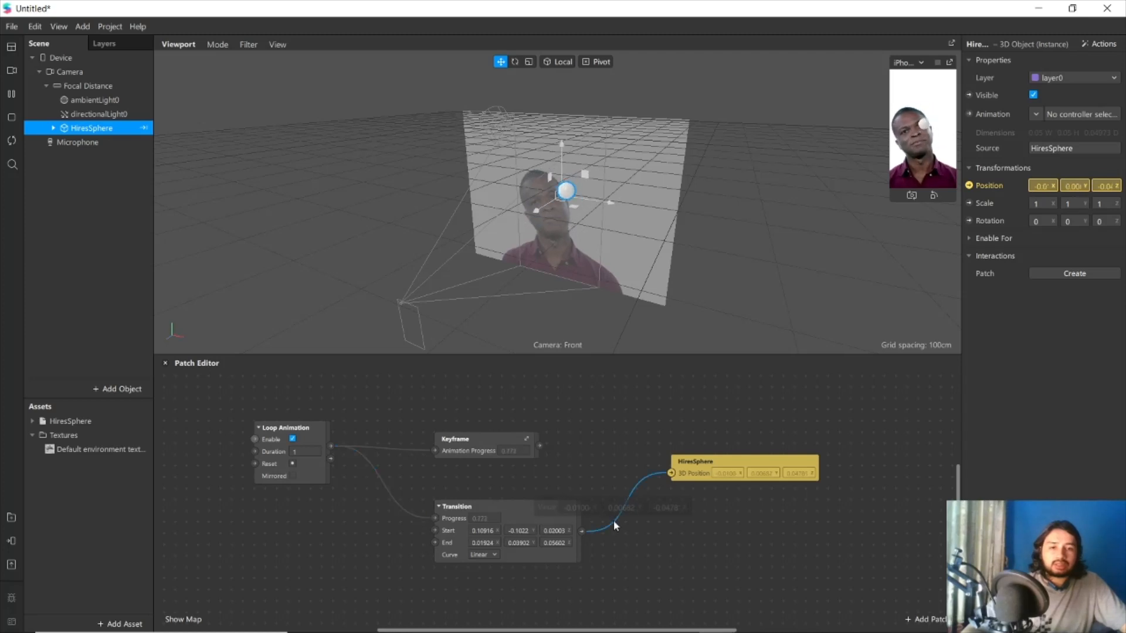
{"action": "key", "text": "Delete"}
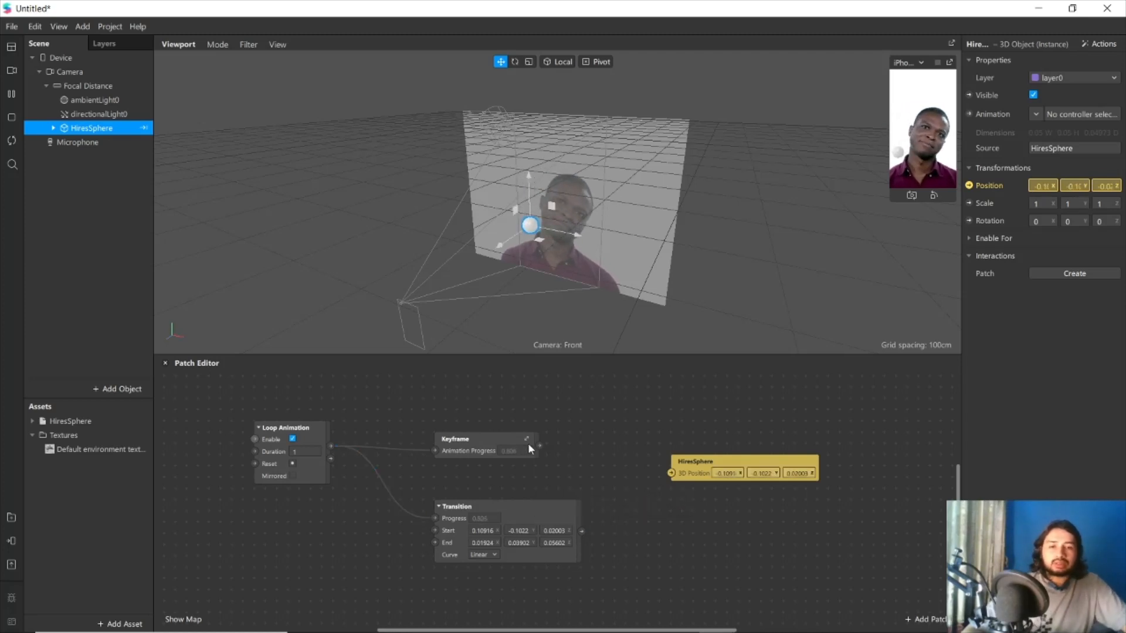
{"action": "left_click_drag", "start_coordinate": [539, 446], "coordinate": [672, 474]}
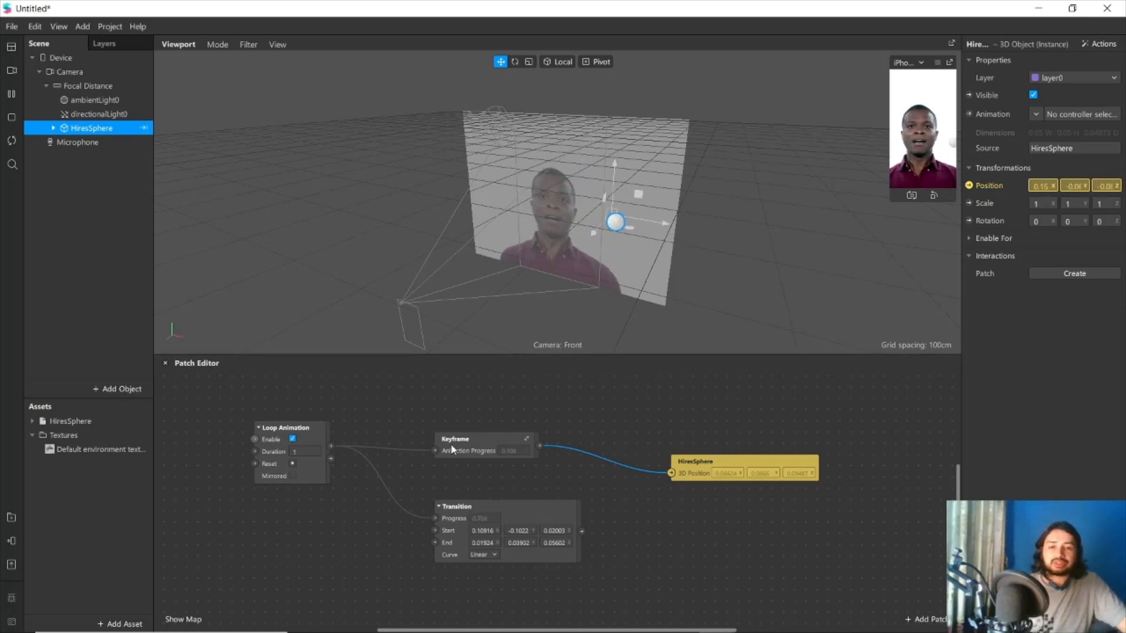
{"action": "left_click", "coordinate": [496, 508]}
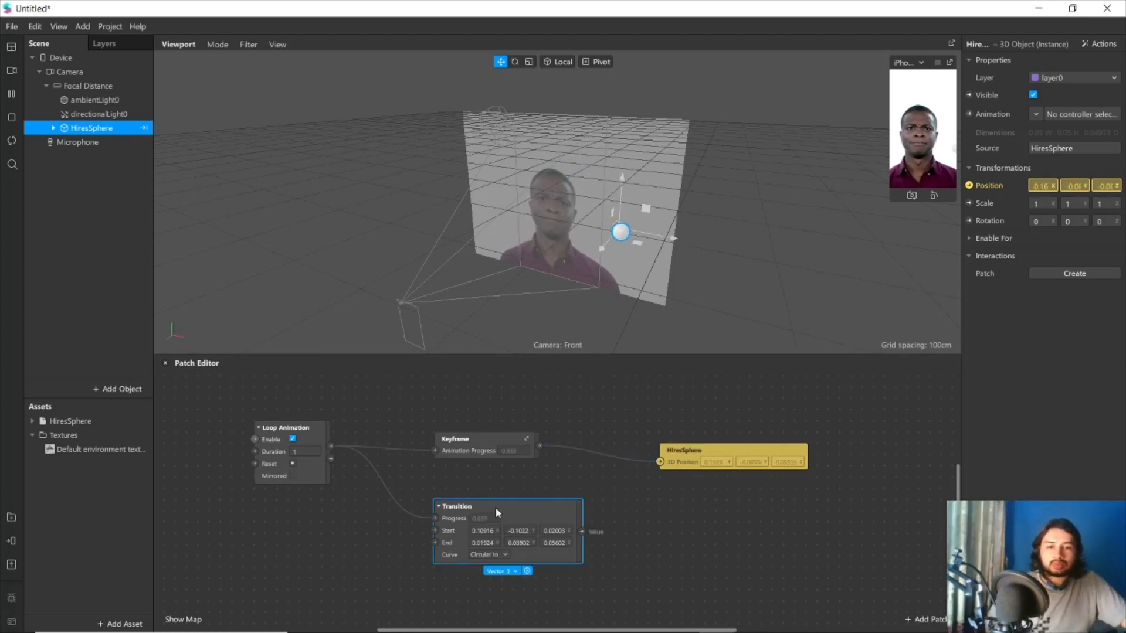
{"action": "key", "text": "Delete"}
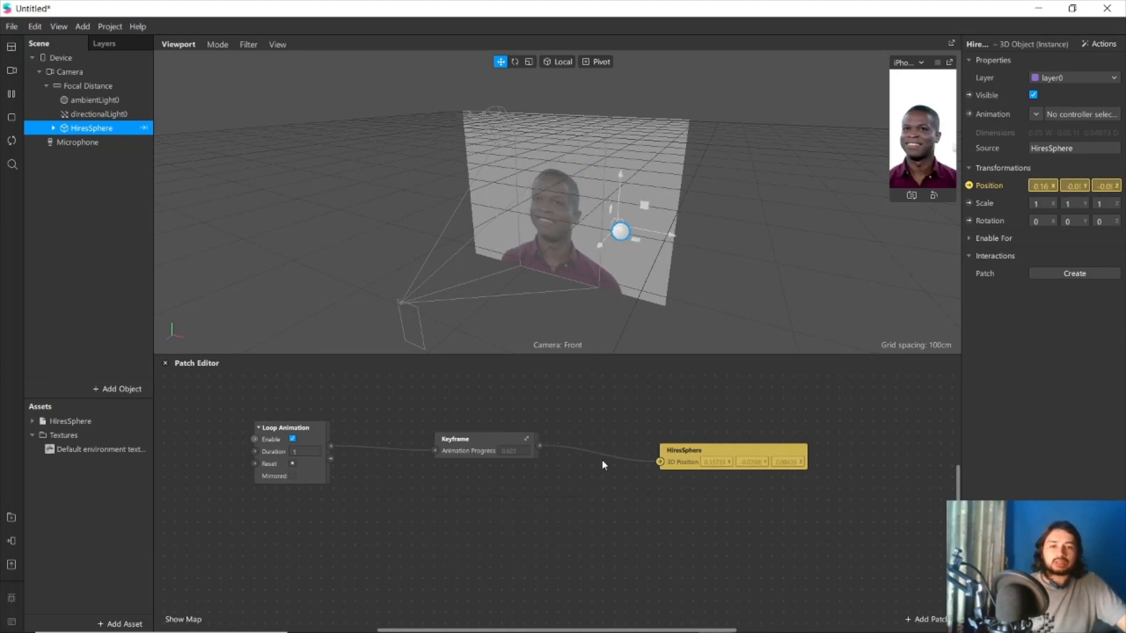
Delete the HiresSphere 3D Position patch and add a Pack patch after the Keyframe patch in its place
{"action": "left_click", "coordinate": [692, 455]}
{"action": "key", "text": "Delete"}
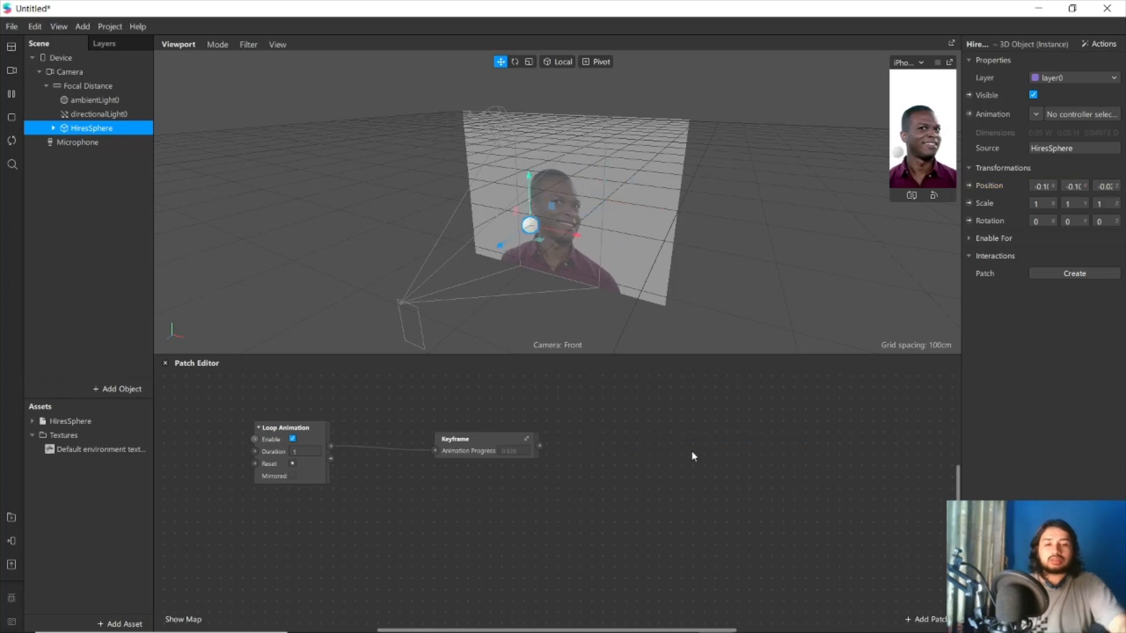
{"action": "right_click", "coordinate": [643, 463]}
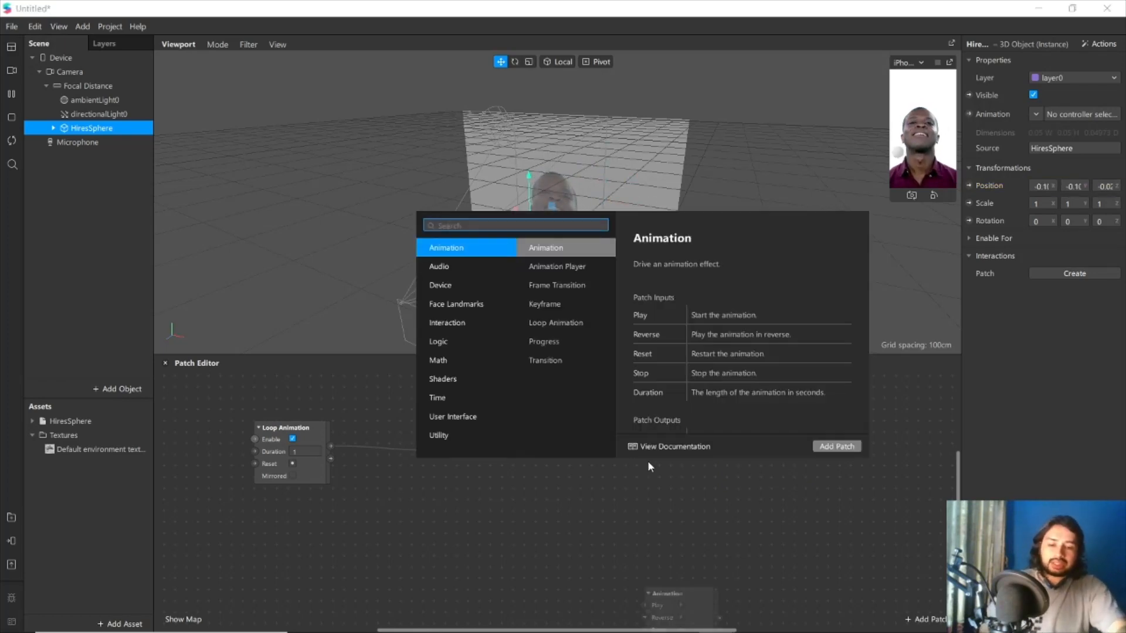
{"action": "type", "text": "pa"}
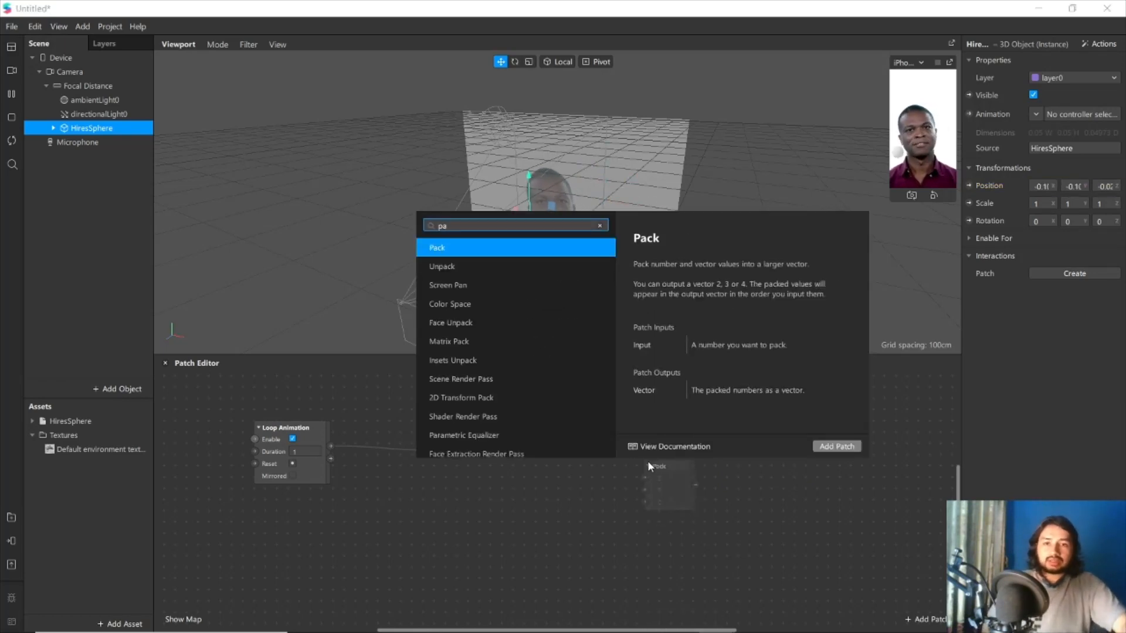
{"action": "key", "text": "Return"}
{"action": "left_click_drag", "start_coordinate": [666, 472], "coordinate": [613, 434]}
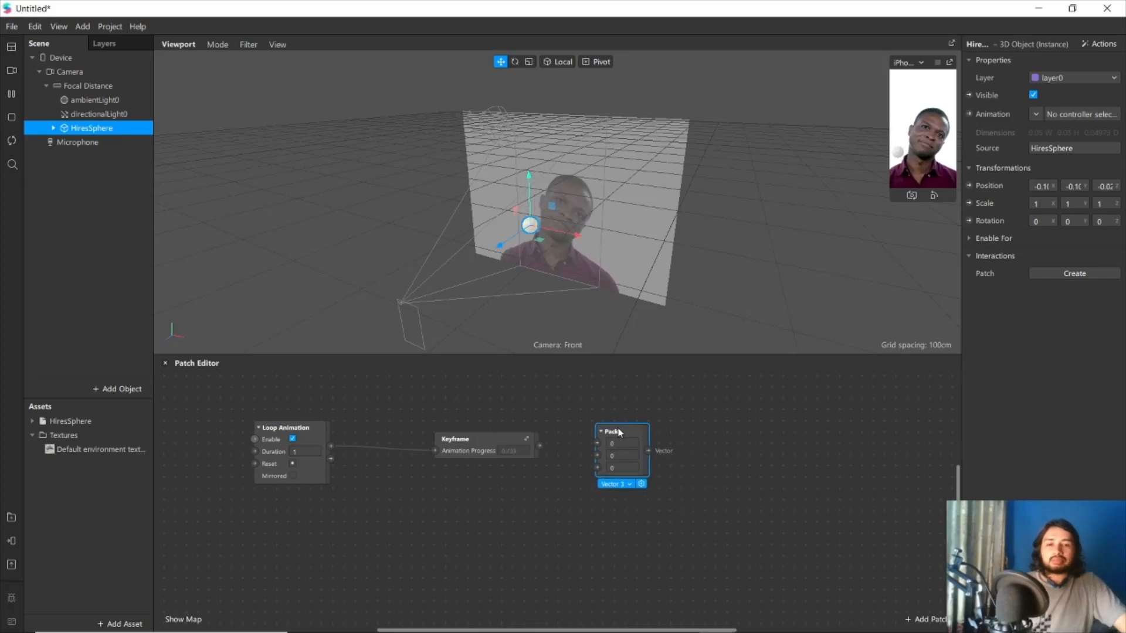
Set the Pack patch to Vector 2 and connect the Keyframe patch's Animation Value to its first input
{"action": "left_click", "coordinate": [617, 483]}
{"action": "left_click", "coordinate": [631, 496]}
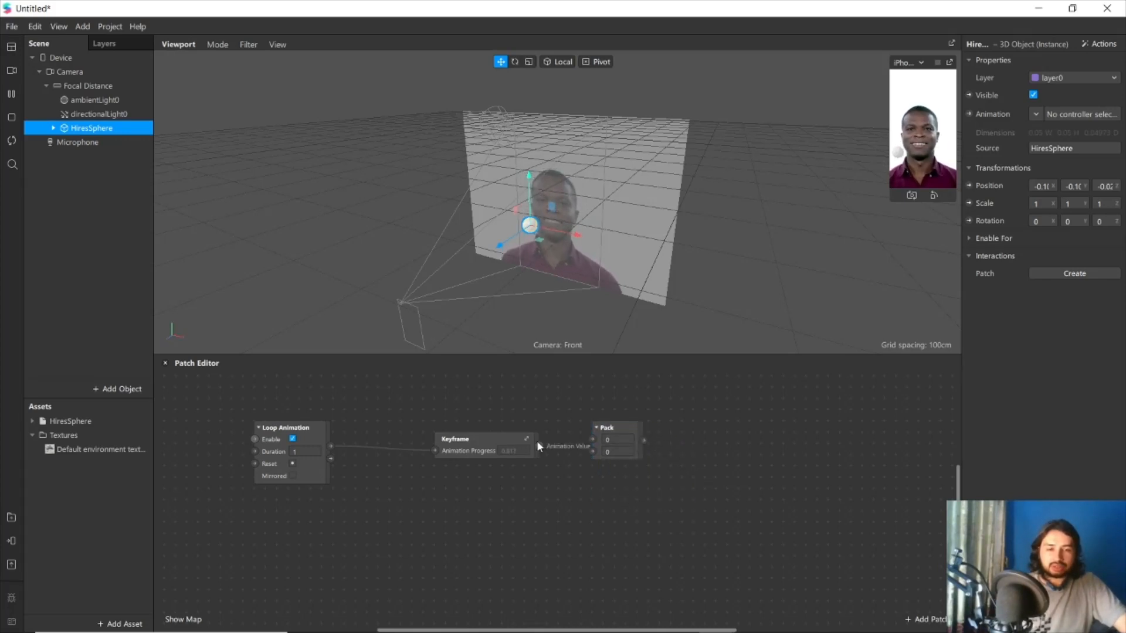
{"action": "left_click_drag", "start_coordinate": [589, 436], "coordinate": [592, 439]}
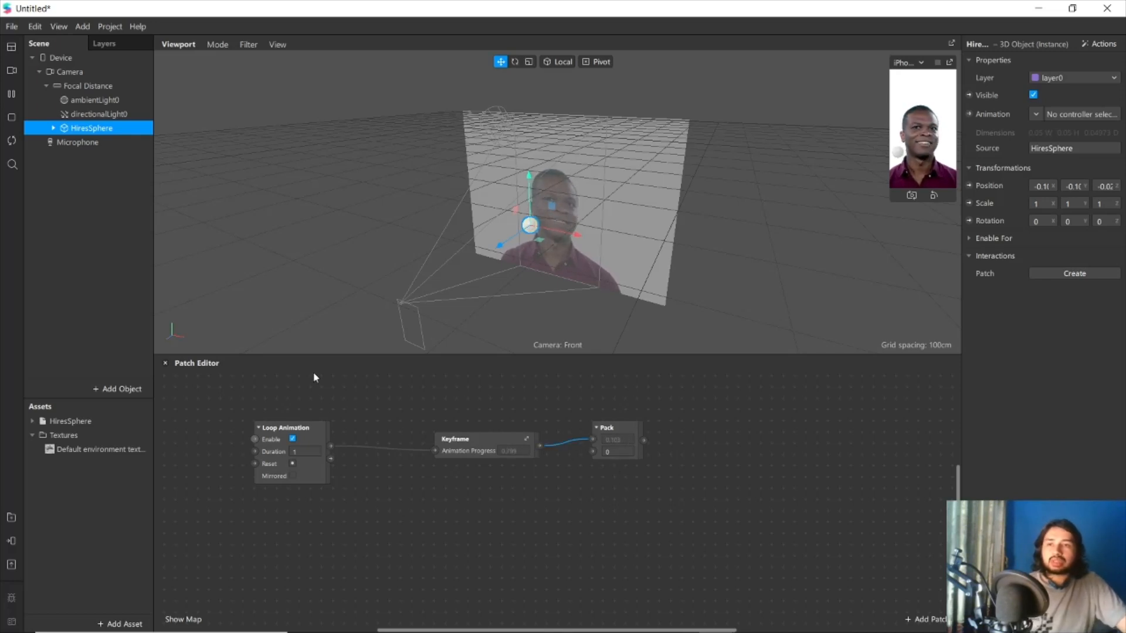
Create a Base Color Texture patch for HiresSphere_mat, place it after the Pack patch, and connect the Pack's Vector output to it
{"action": "left_click", "coordinate": [32, 421]}
{"action": "left_click", "coordinate": [81, 455]}
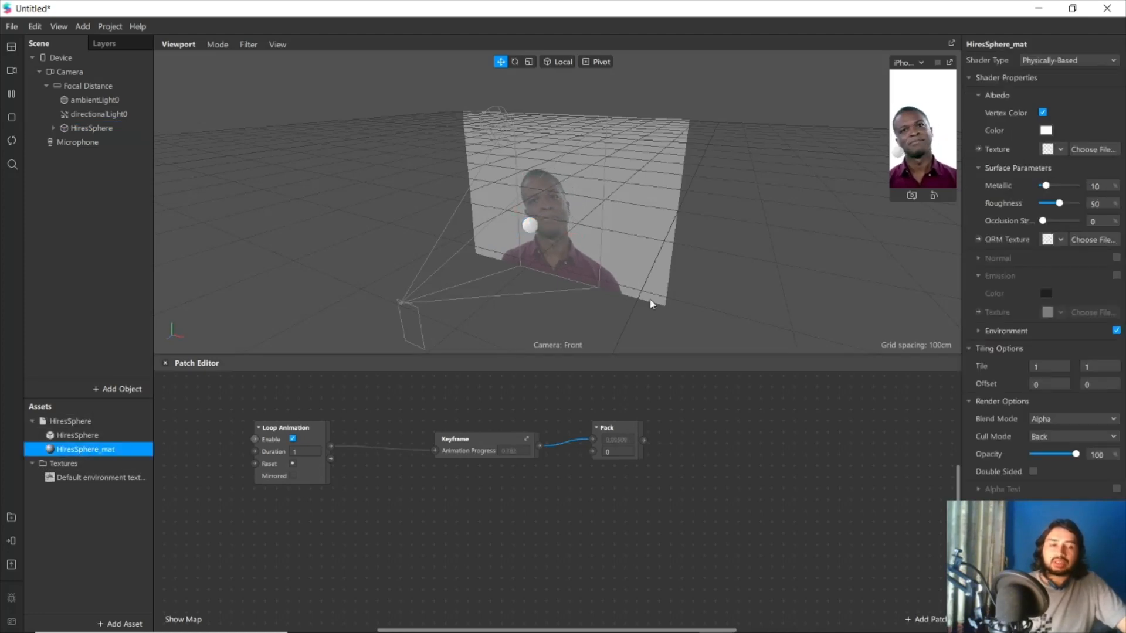
{"action": "left_click", "coordinate": [978, 149]}
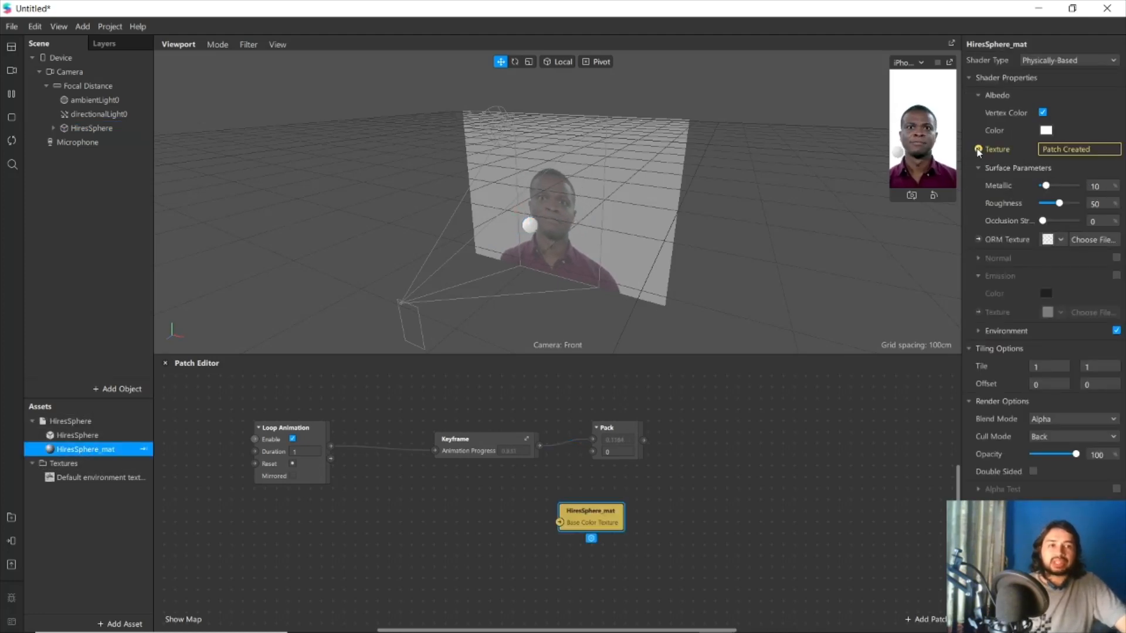
{"action": "left_click_drag", "start_coordinate": [609, 501], "coordinate": [738, 455]}
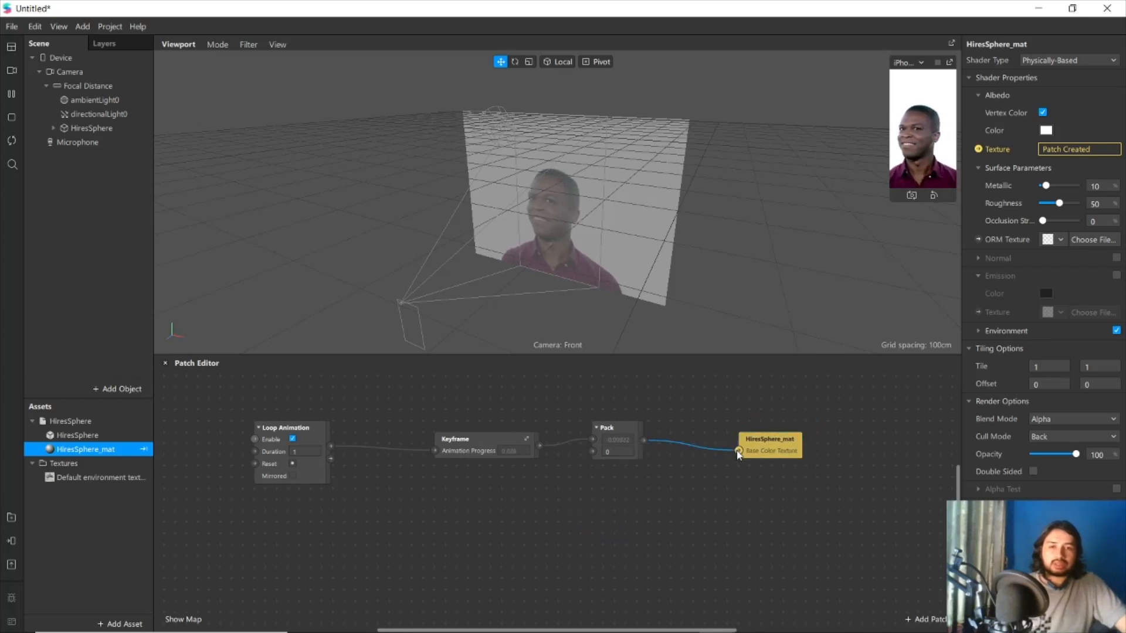
Set the Pack patch's second input to 1
{"action": "left_click", "coordinate": [626, 452]}
{"action": "type", "text": "1"}
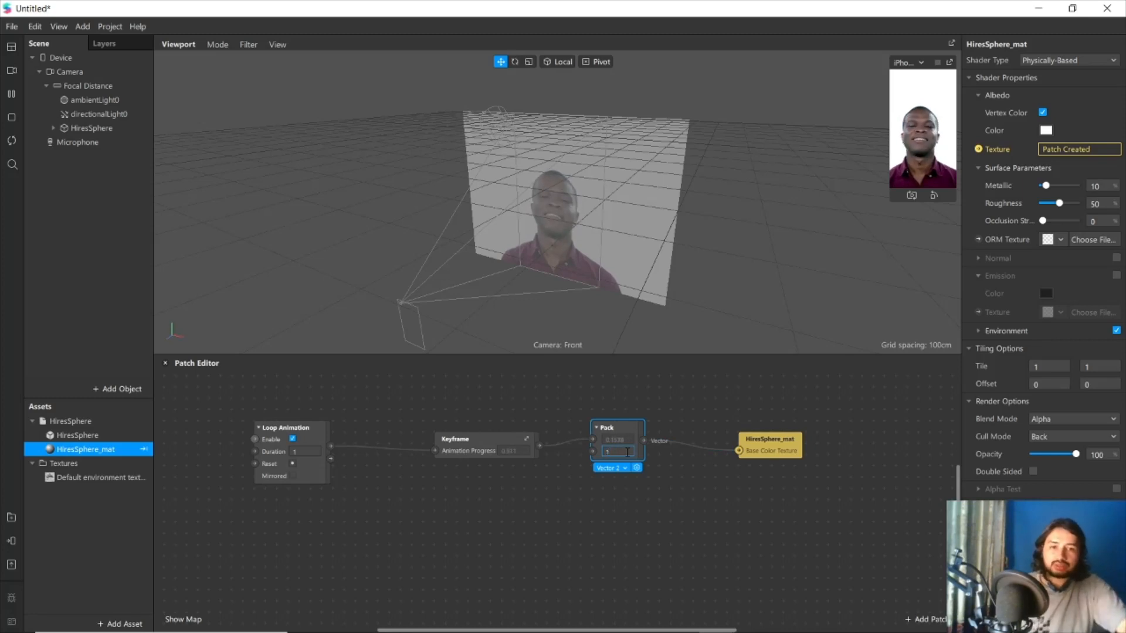
{"action": "key", "text": "Return"}
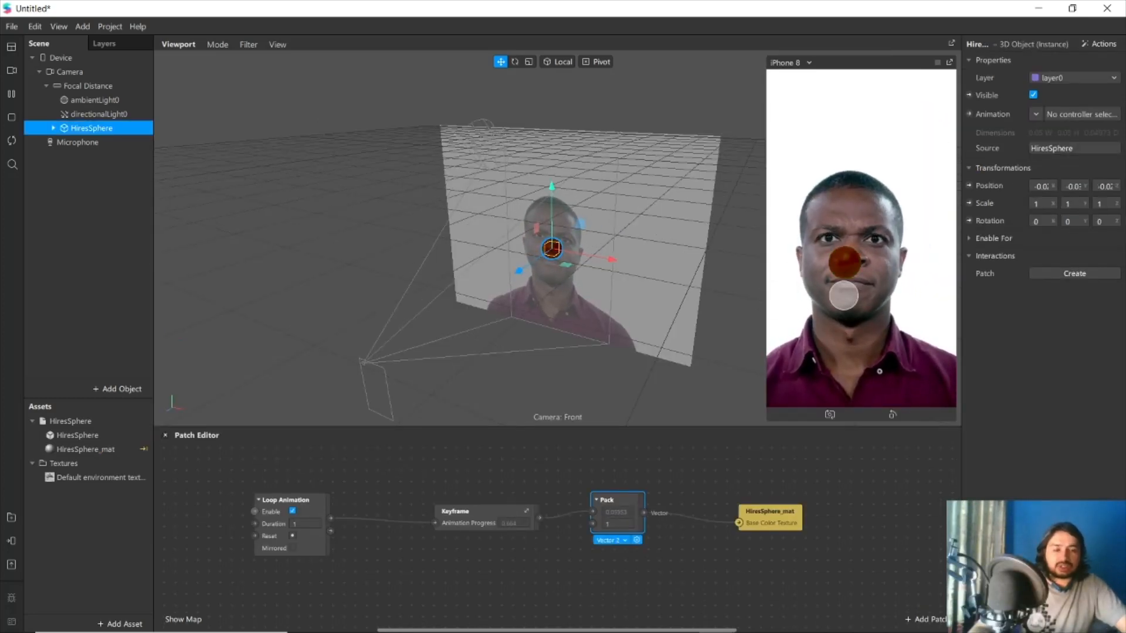
Set the HiresSphere object's scale to 4 on the X, Y and Z axes
{"action": "left_click", "coordinate": [1041, 203]}
{"action": "type", "text": "4"}
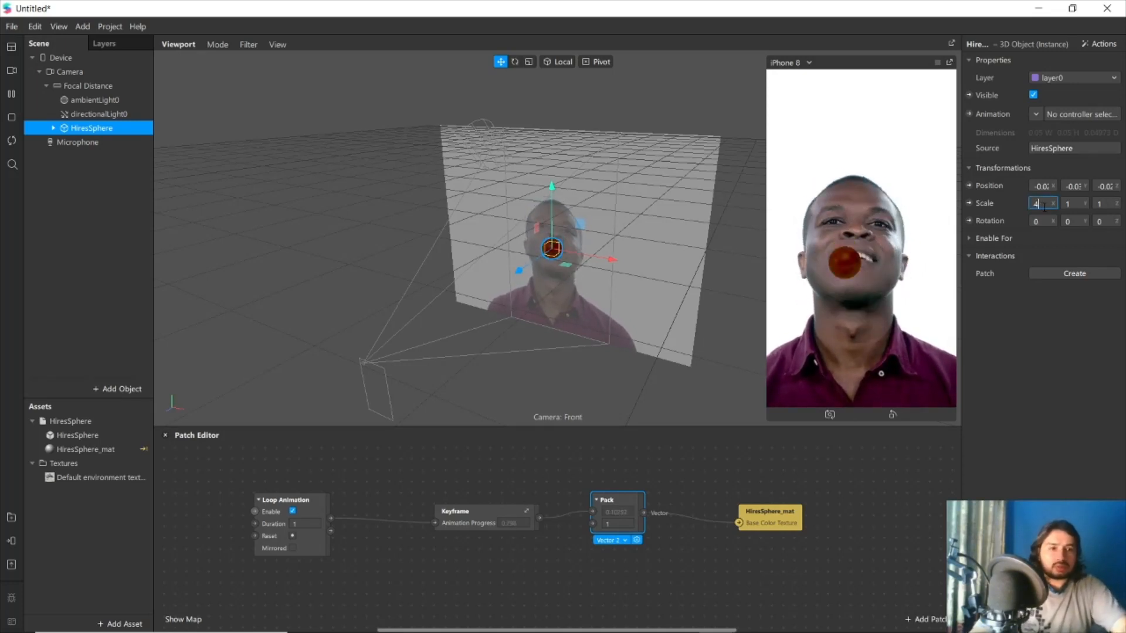
{"action": "left_click", "coordinate": [1072, 203]}
{"action": "type", "text": "4"}
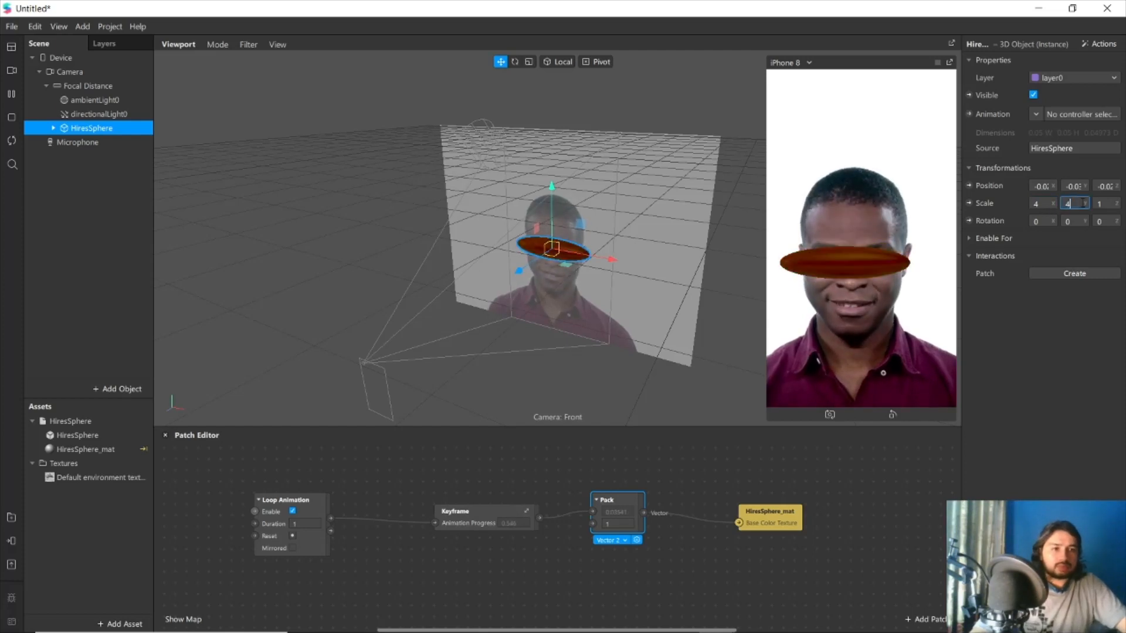
{"action": "key", "text": "Return"}
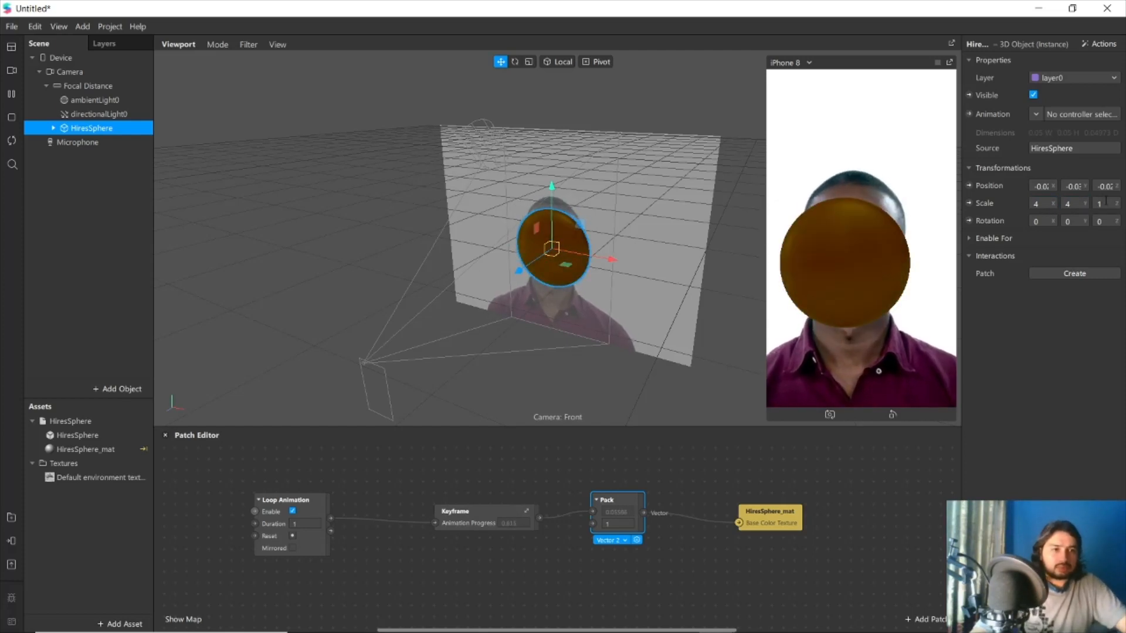
{"action": "left_click", "coordinate": [1102, 204]}
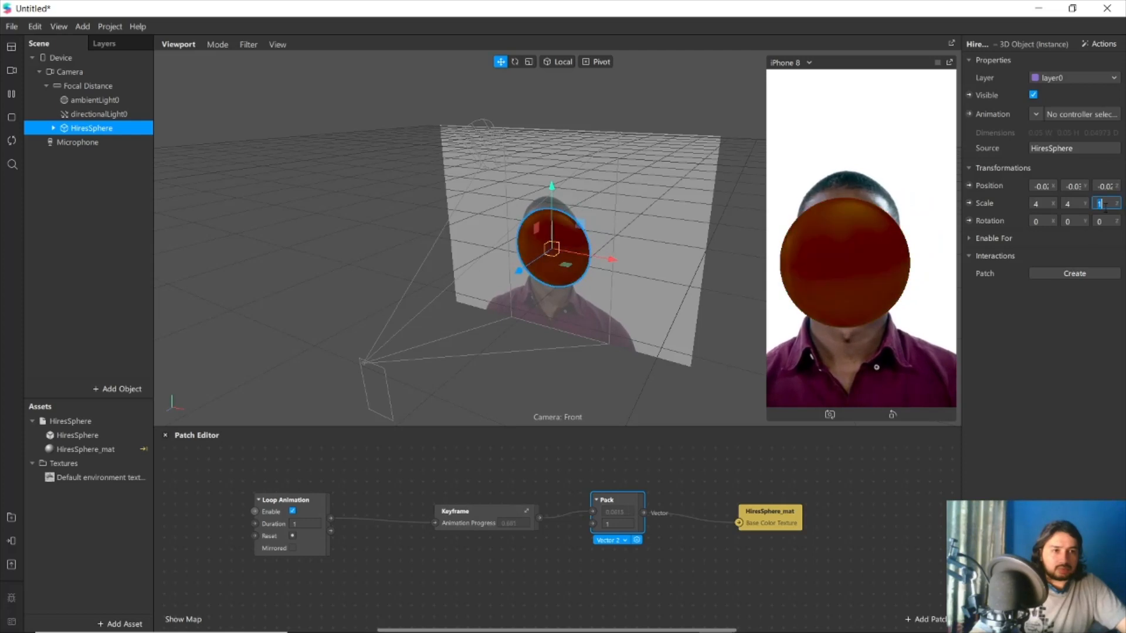
{"action": "type", "text": "4"}
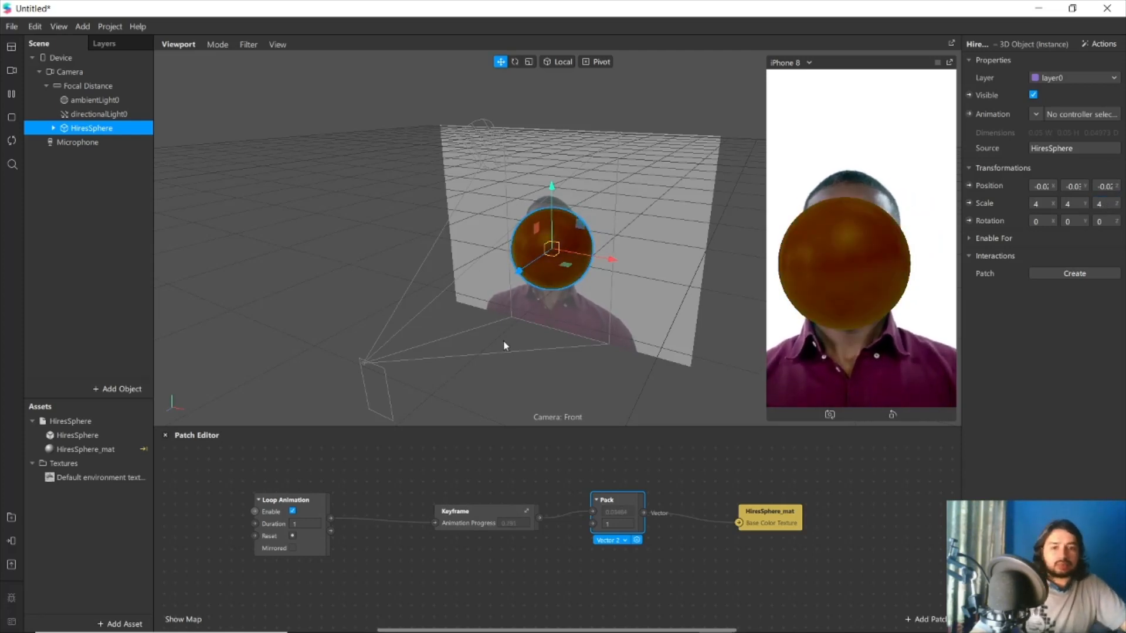
Exaggerate the Keyframe patch's X, Y and Z curves by moving their intermediate keyframes farther up and down, then return to the main graph
{"action": "left_click", "coordinate": [527, 511]}
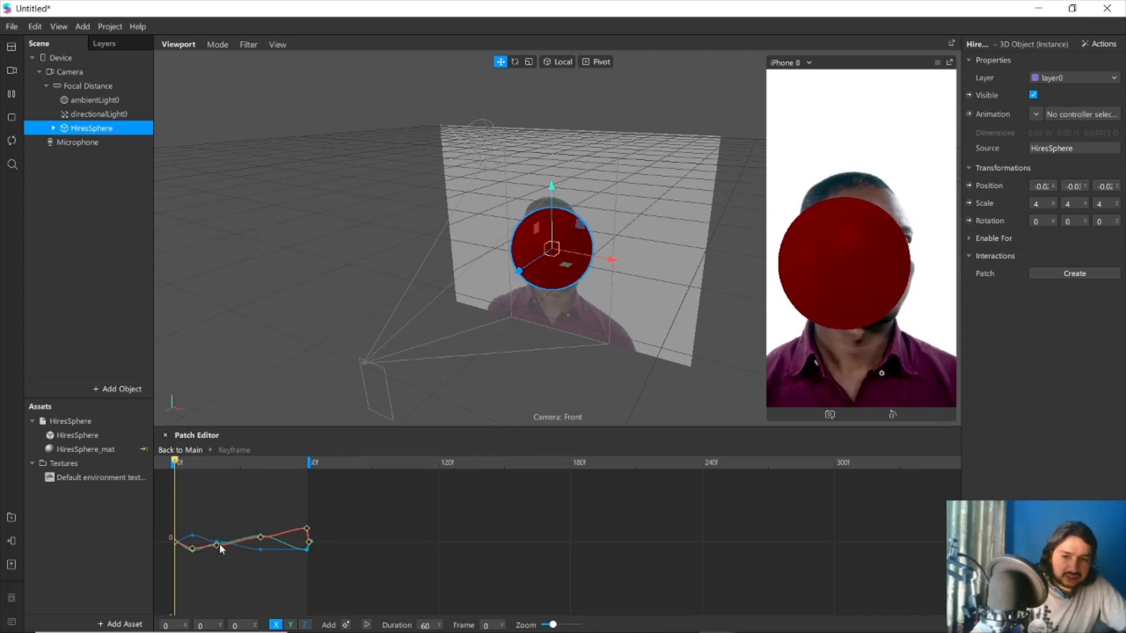
{"action": "left_click_drag", "start_coordinate": [217, 545], "coordinate": [265, 508]}
{"action": "mouse_move", "coordinate": [260, 550]}
{"action": "left_mouse_down"}
{"action": "mouse_move", "coordinate": [264, 564]}
{"action": "mouse_move", "coordinate": [264, 536]}
{"action": "left_mouse_up"}
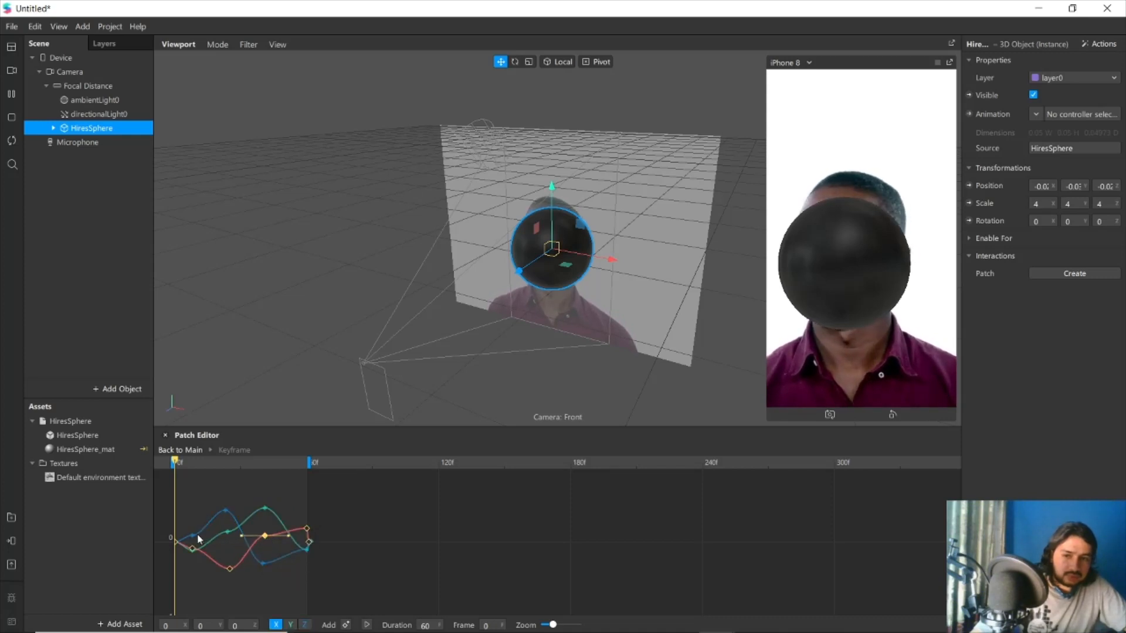
{"action": "left_click_drag", "start_coordinate": [192, 550], "coordinate": [193, 567]}
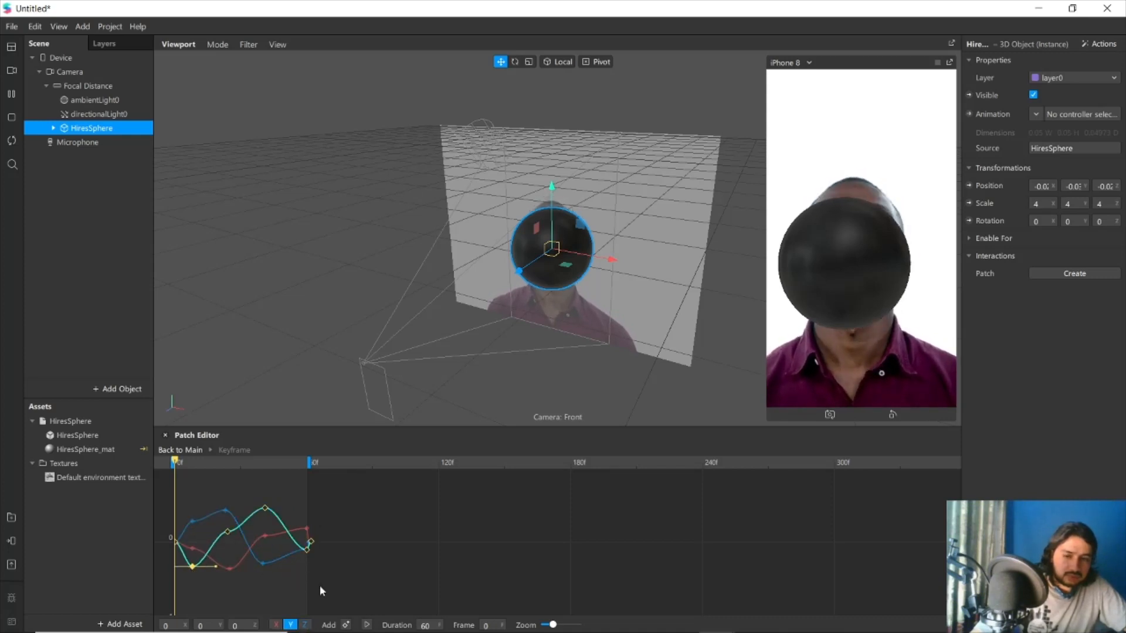
{"action": "left_click", "coordinate": [182, 450]}
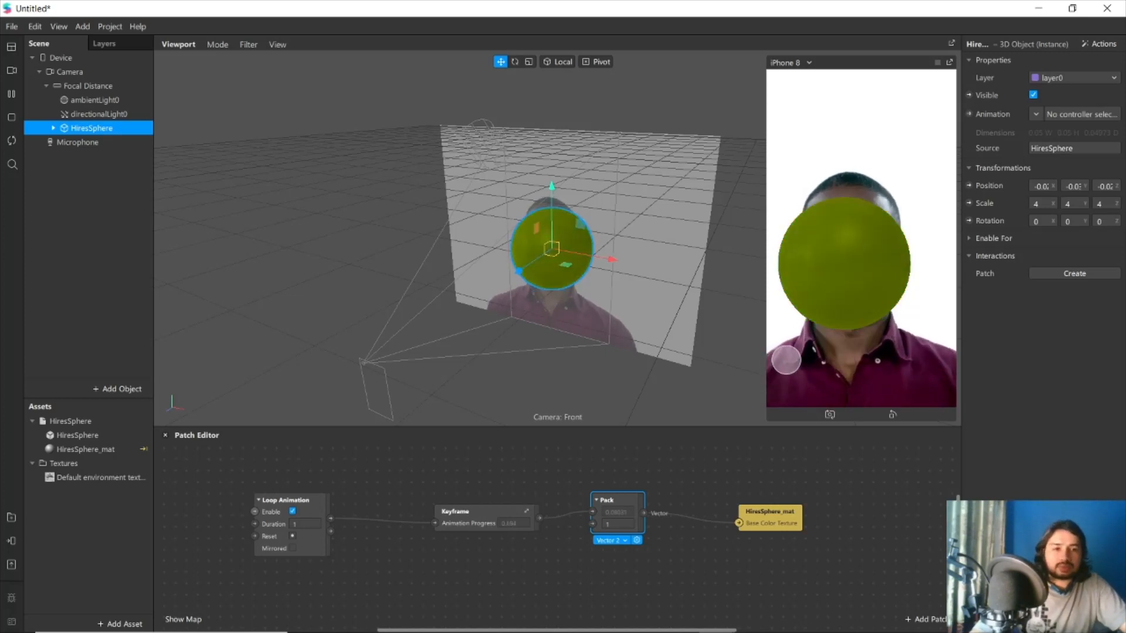
Delete the HiresSphere_mat texture patch from the graph and the HiresSphere object from the scene
{"action": "left_click", "coordinate": [673, 490]}
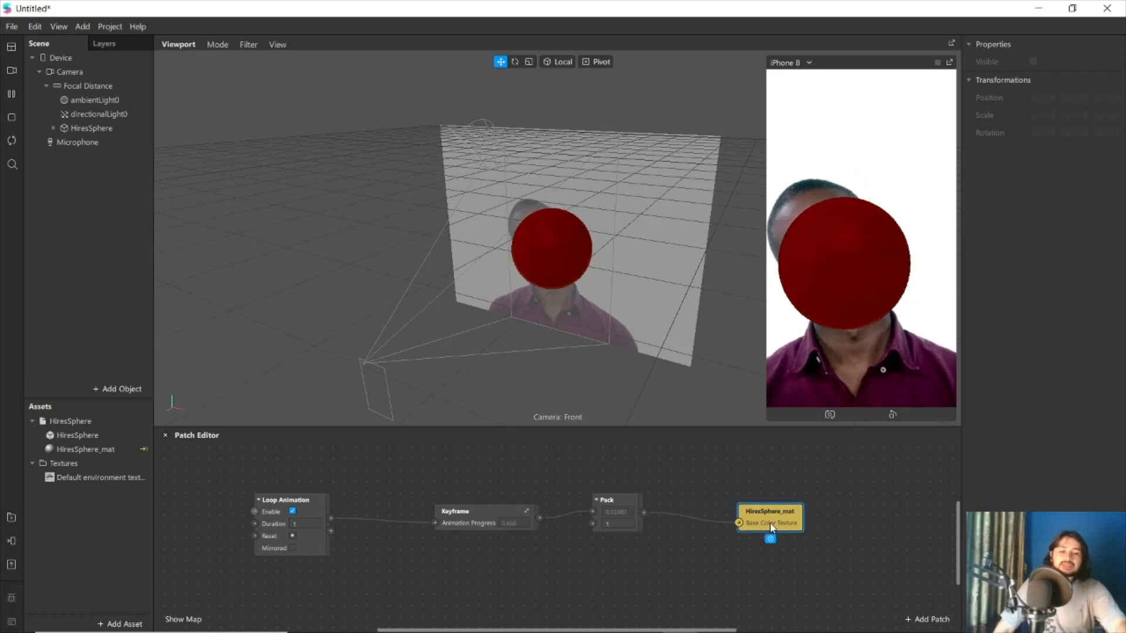
{"action": "key", "text": "Delete"}
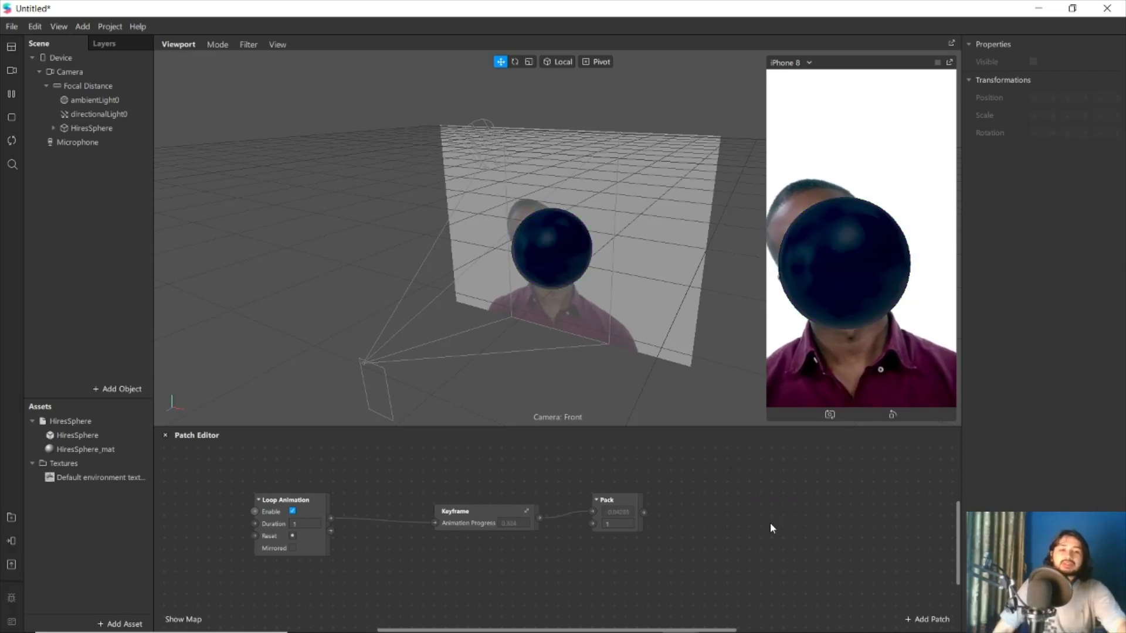
{"action": "left_click", "coordinate": [108, 133]}
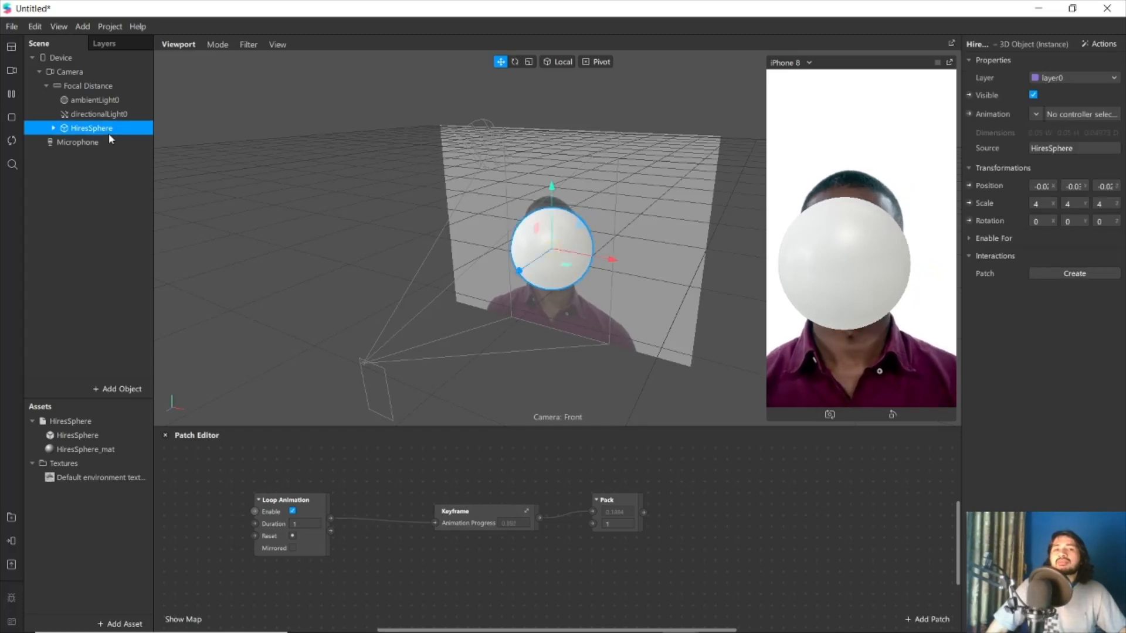
{"action": "key", "text": "Delete"}
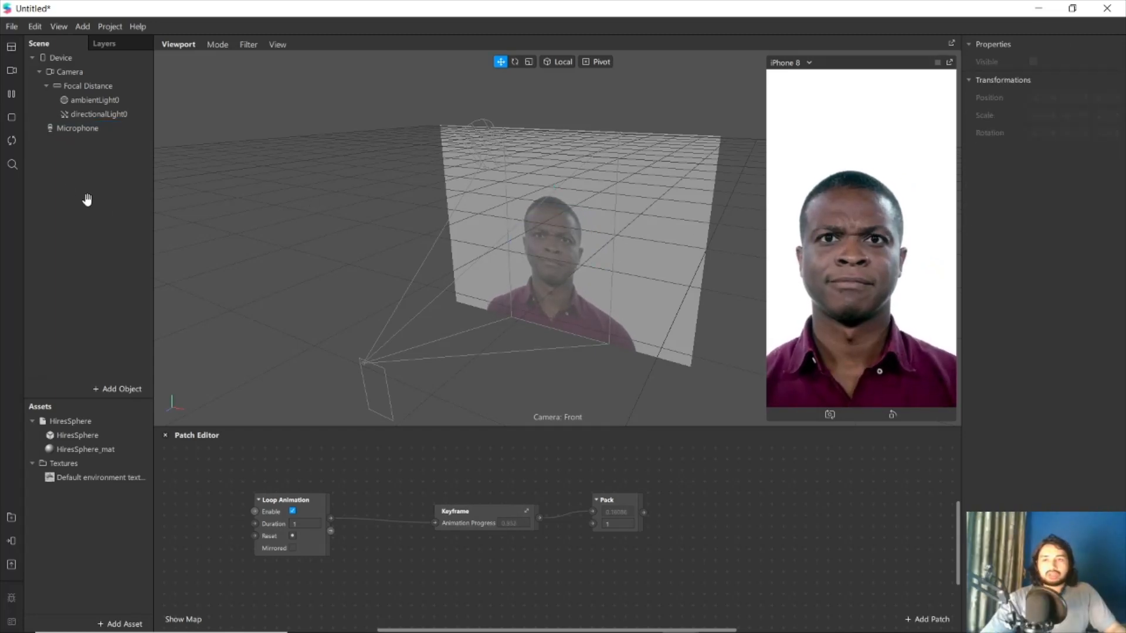
Insert a Rectangle 2D object into the scene
{"action": "left_click", "coordinate": [108, 390]}
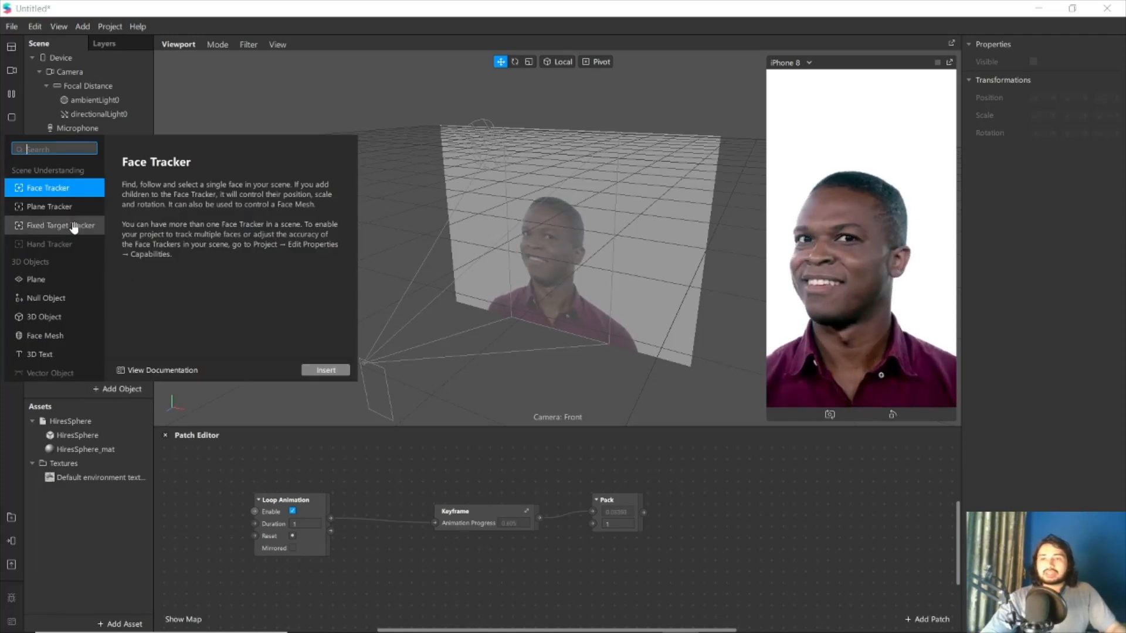
{"action": "scroll", "coordinate": [62, 300], "scroll_direction": "down", "scroll_amount": 2}
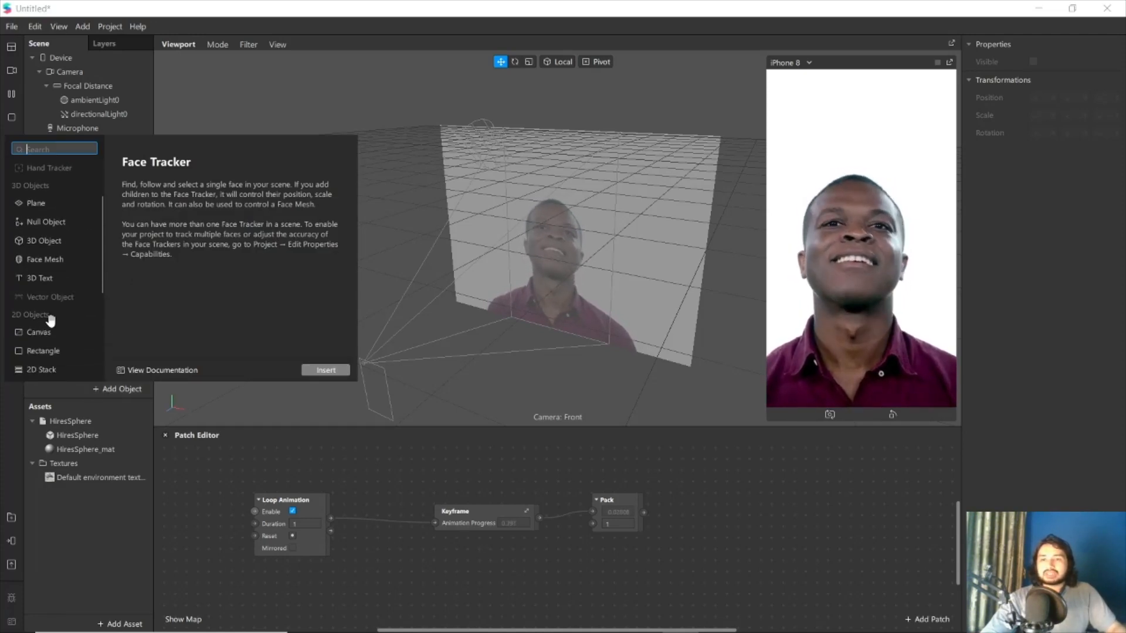
{"action": "left_click", "coordinate": [57, 351]}
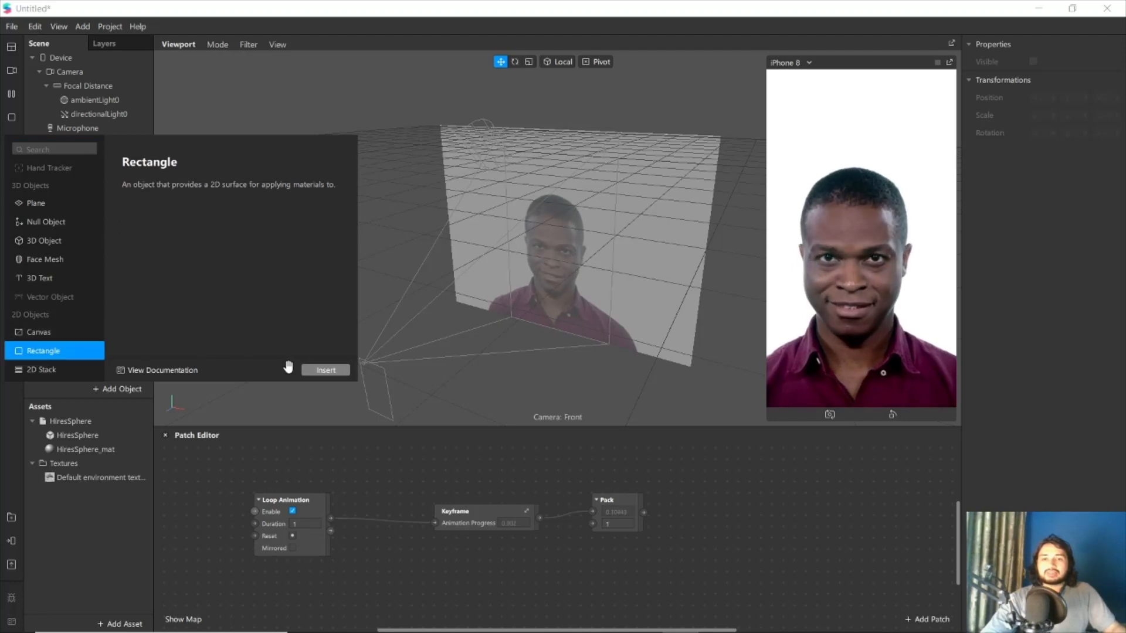
{"action": "left_click", "coordinate": [325, 370]}
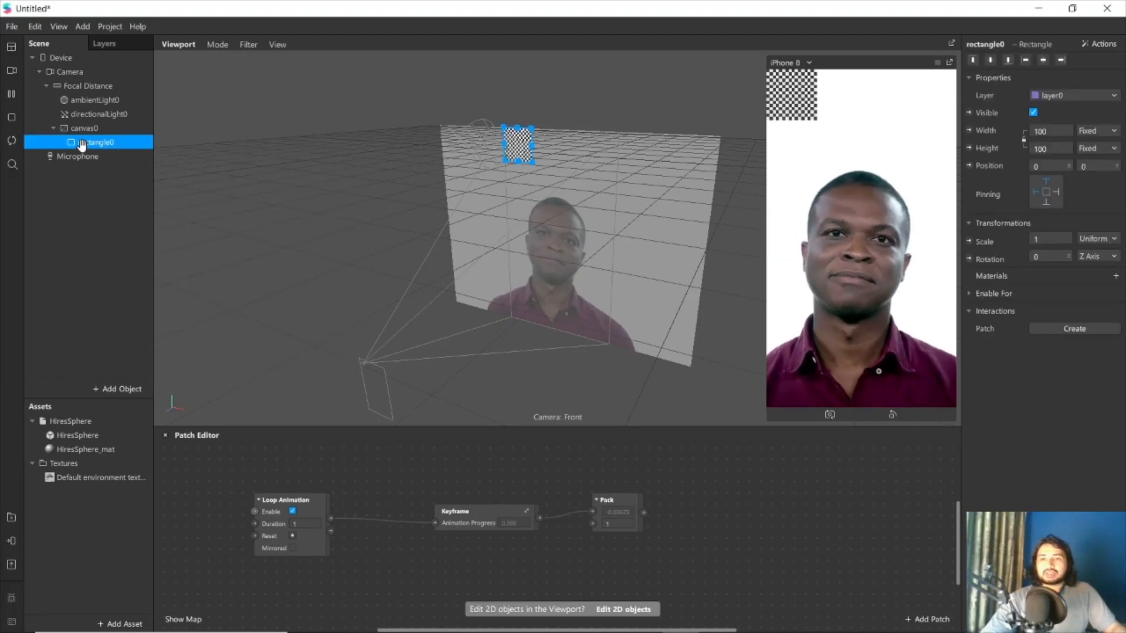
Rename the new rectangle as Person
{"action": "double_click", "coordinate": [82, 144]}
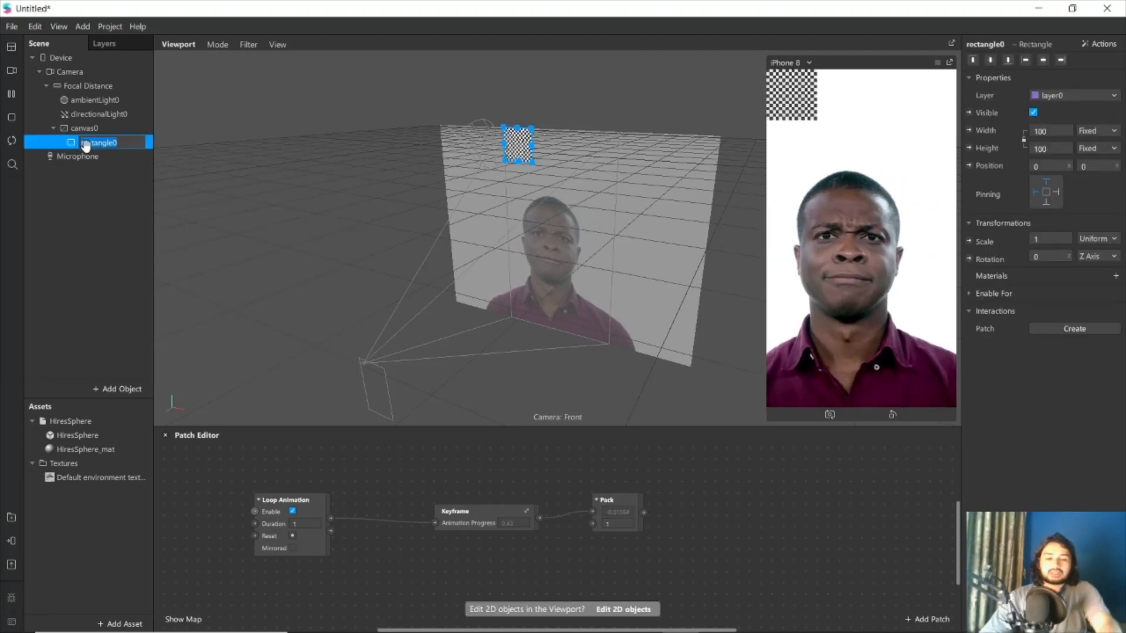
{"action": "type", "text": "invisib"}
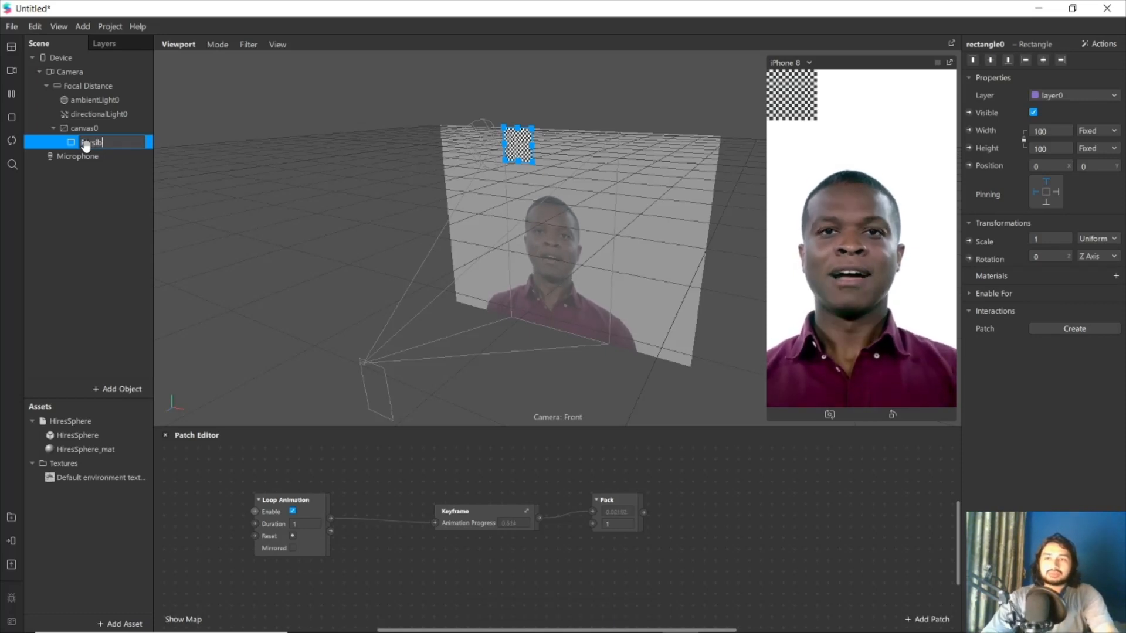
{"action": "key", "text": "BackSpace"}
{"action": "key", "text": "BackSpace"}
{"action": "key", "text": "BackSpace"}
{"action": "key", "text": "BackSpace"}
{"action": "key", "text": "BackSpace"}
{"action": "key", "text": "BackSpace"}
{"action": "key", "text": "BackSpace"}
{"action": "type", "text": "Person"}
{"action": "key", "text": "Return"}
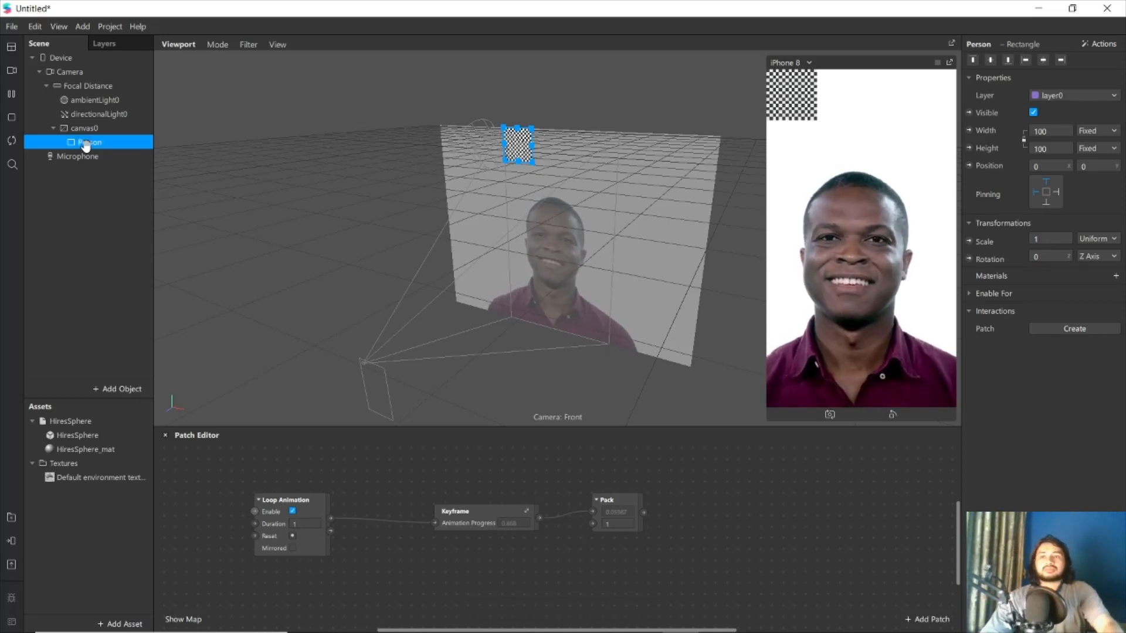
Make the Person rectangle fill the full width and height of the canvas
{"action": "left_click", "coordinate": [1059, 134]}
{"action": "left_click", "coordinate": [1055, 148]}
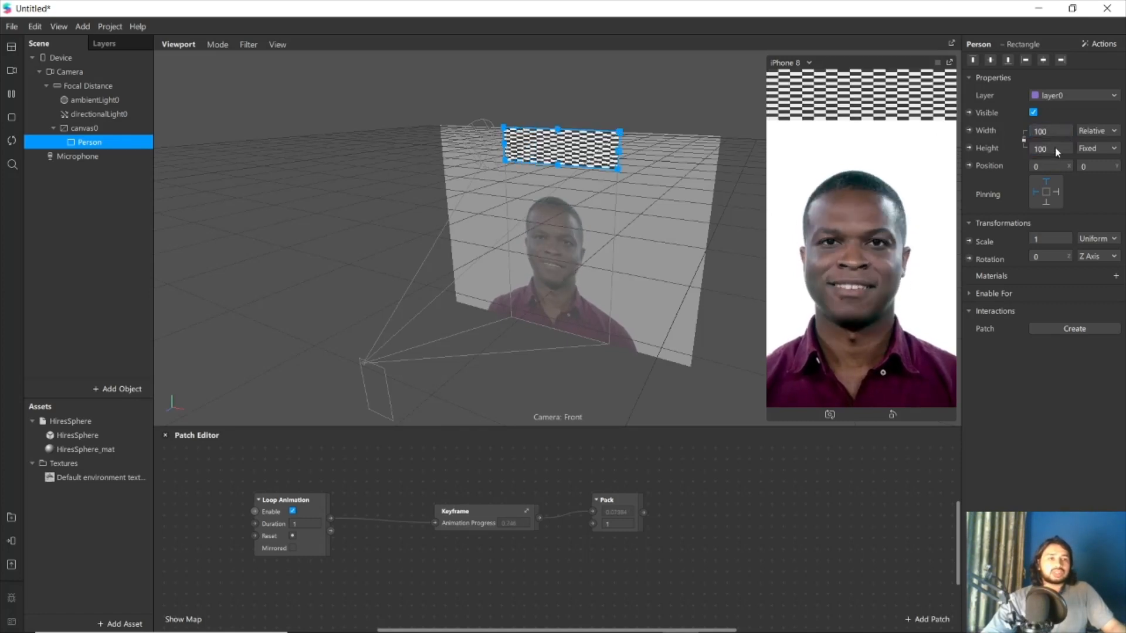
{"action": "left_click", "coordinate": [1054, 147]}
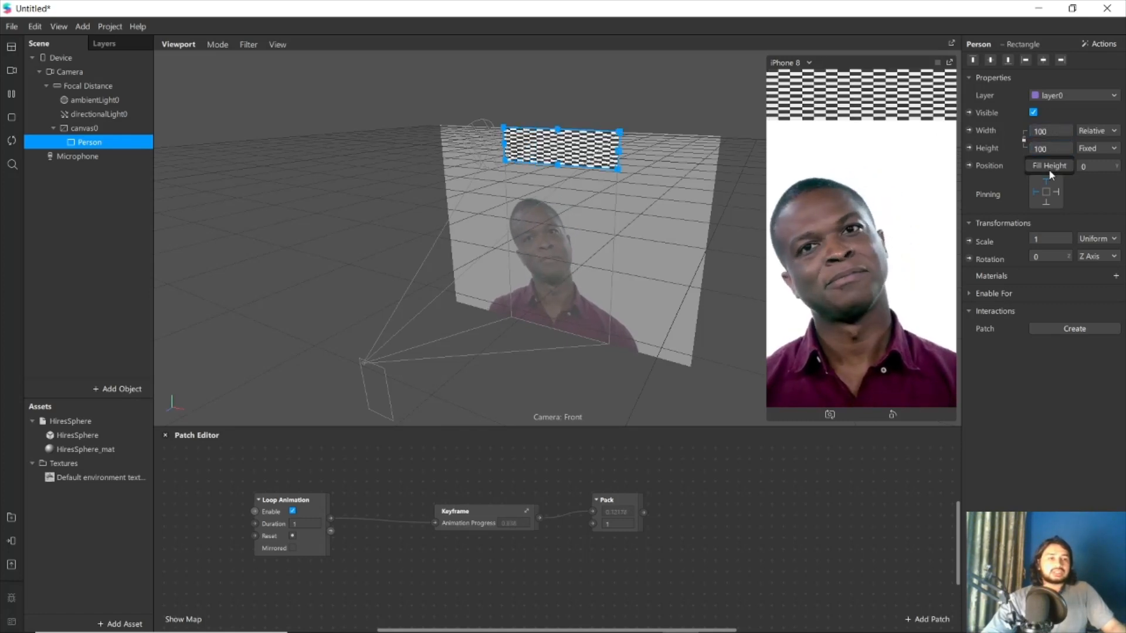
{"action": "left_click", "coordinate": [1049, 167]}
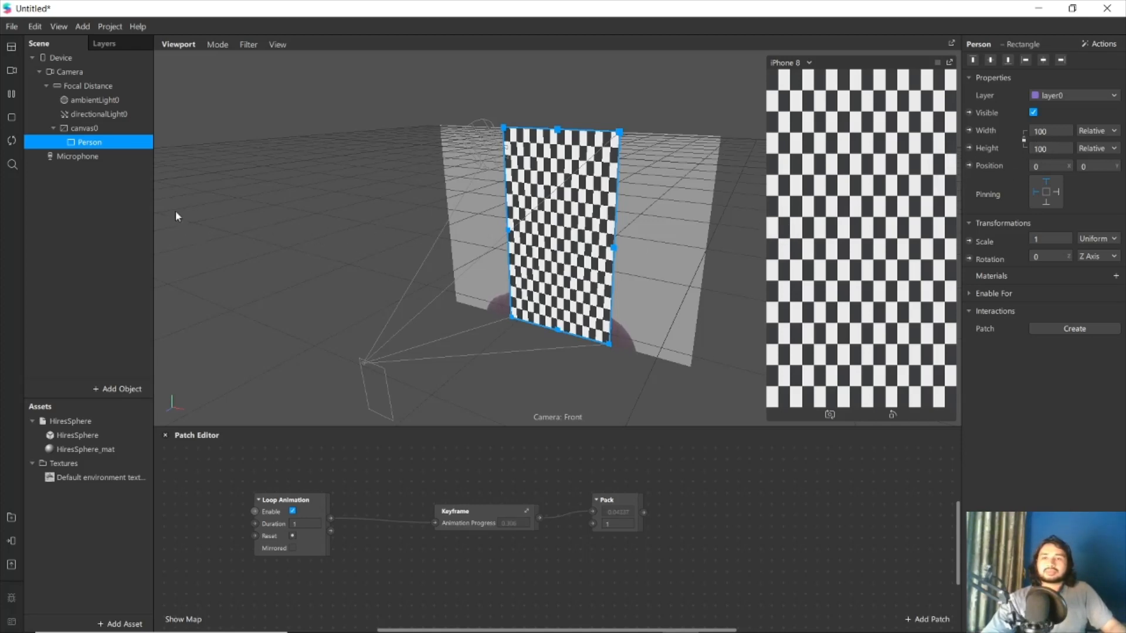
Duplicate the Person rectangle within the canvas and rename the copy as Outline_1
{"action": "right_click", "coordinate": [86, 145]}
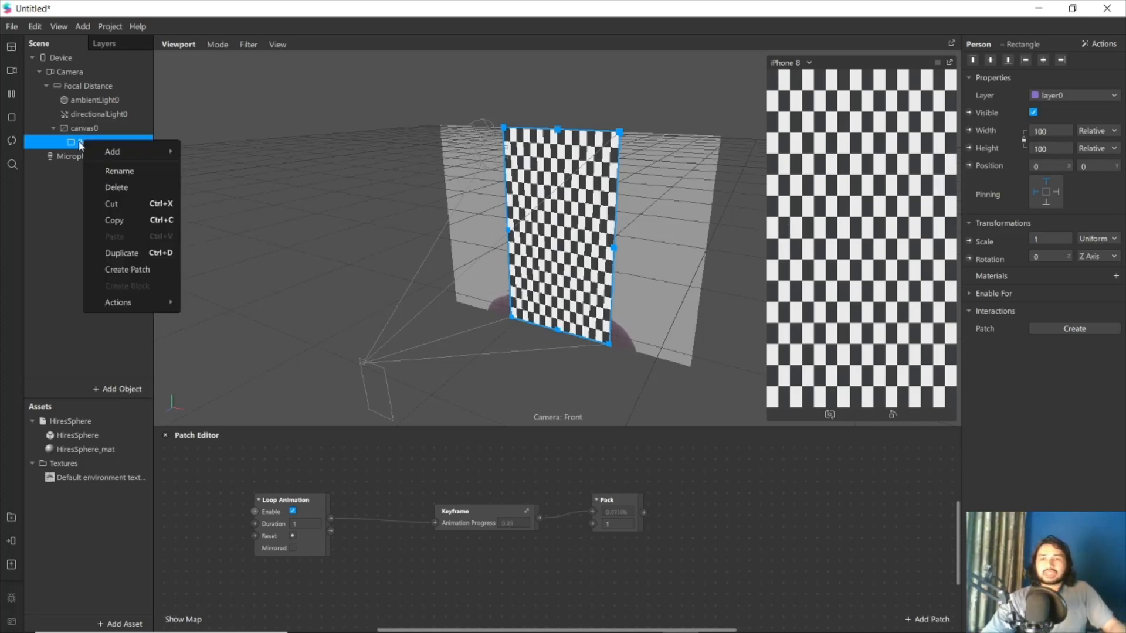
{"action": "mouse_move", "coordinate": [117, 151]}
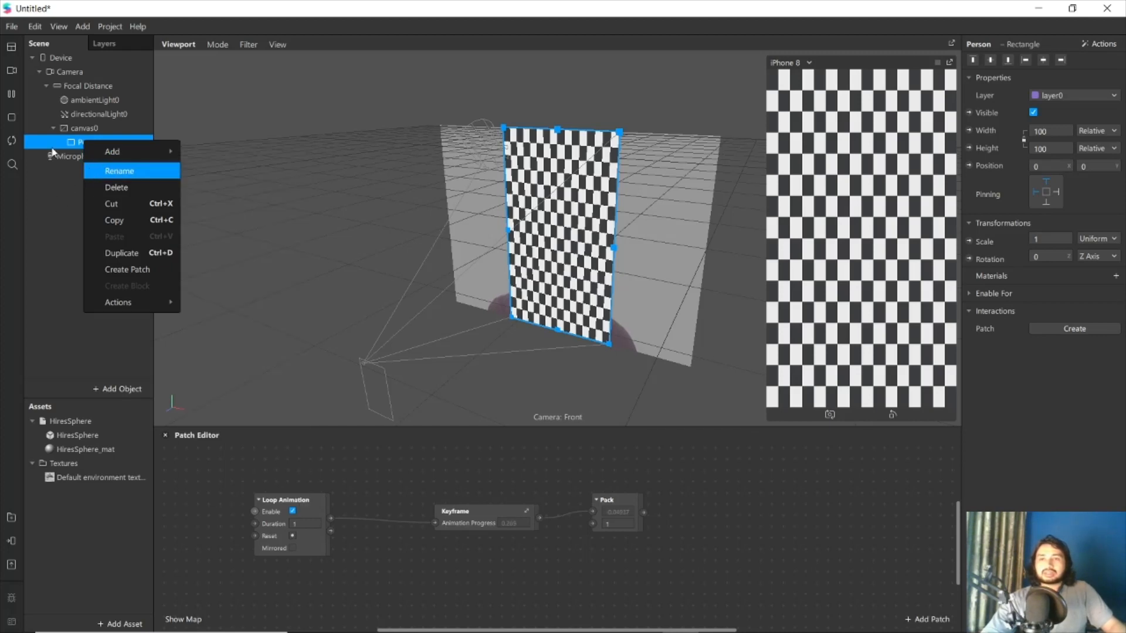
{"action": "left_click", "coordinate": [122, 255]}
{"action": "left_click", "coordinate": [94, 157]}
{"action": "left_click", "coordinate": [94, 157]}
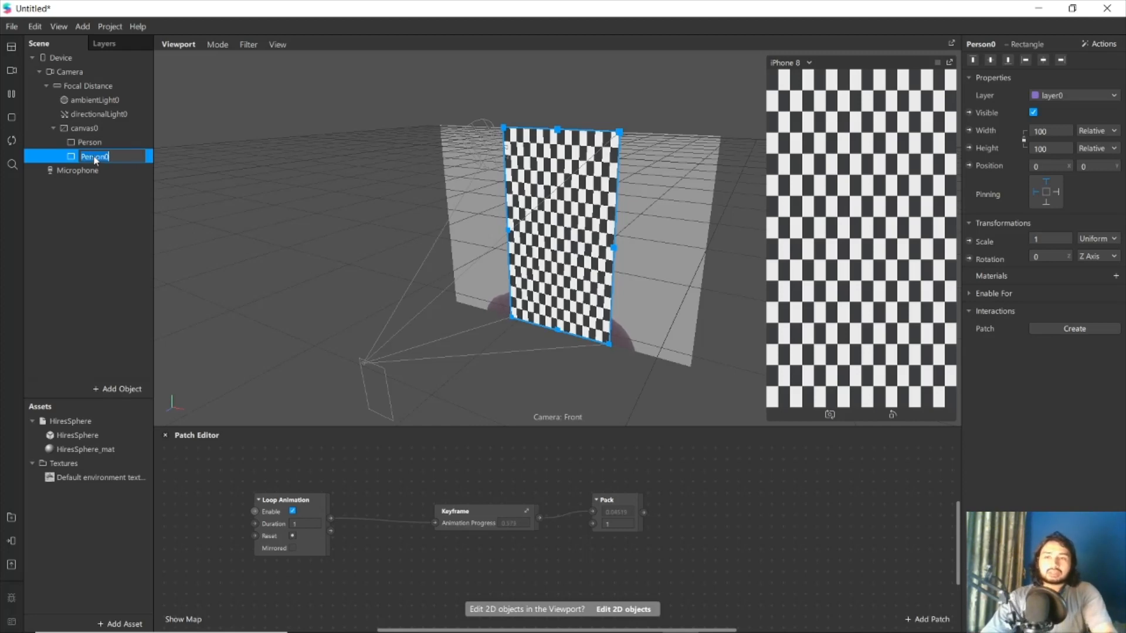
{"action": "type", "text": "O"}
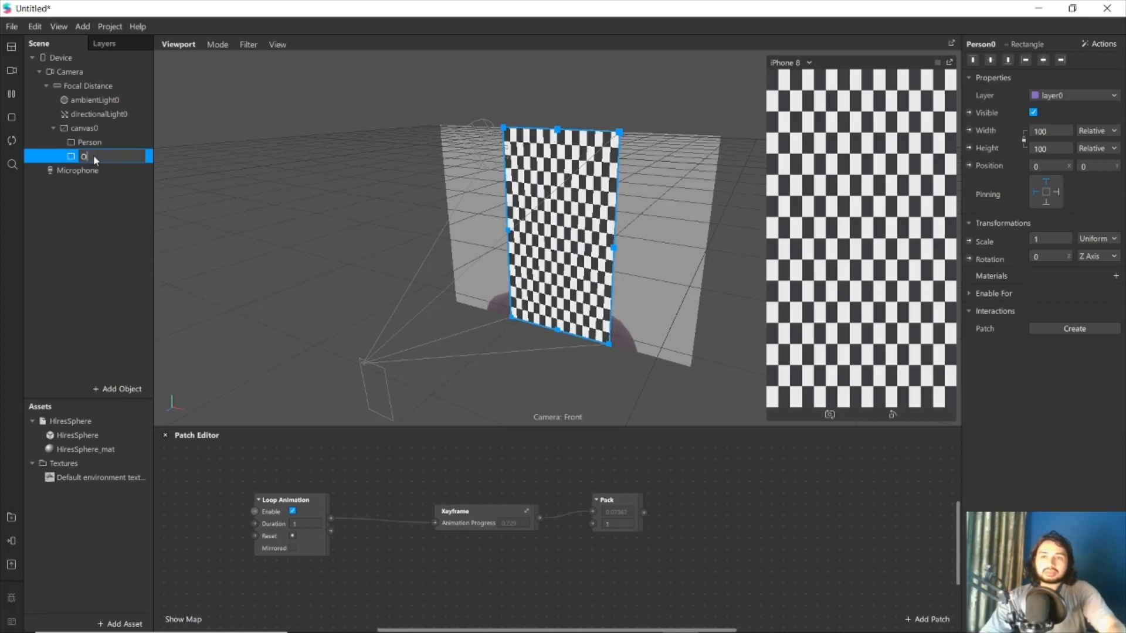
{"action": "type", "text": "ut"}
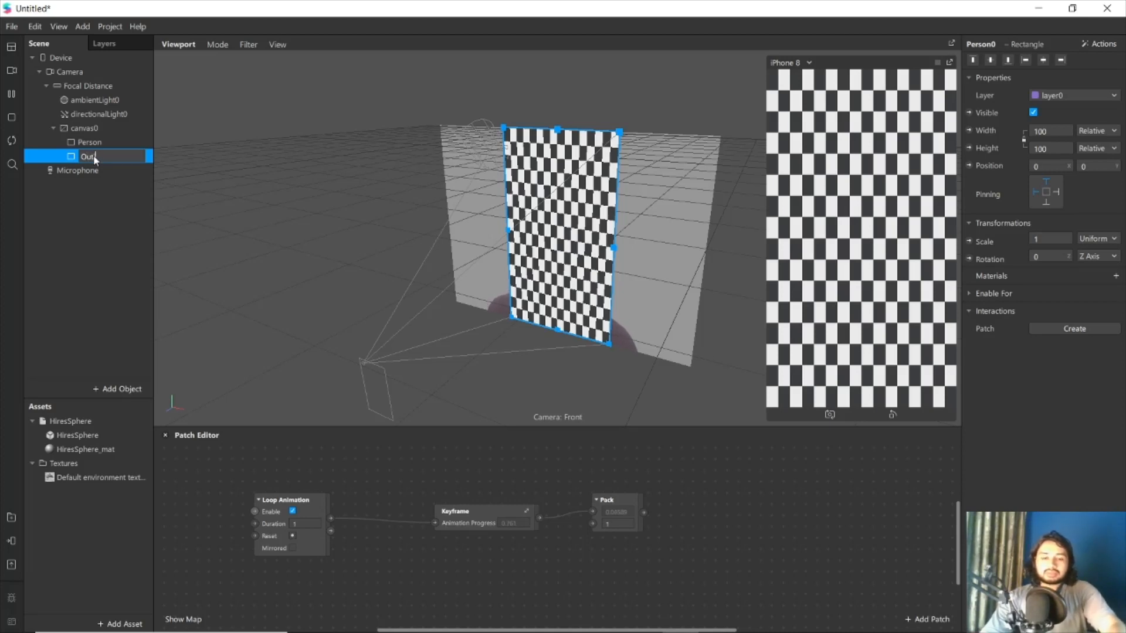
{"action": "type", "text": "line_1"}
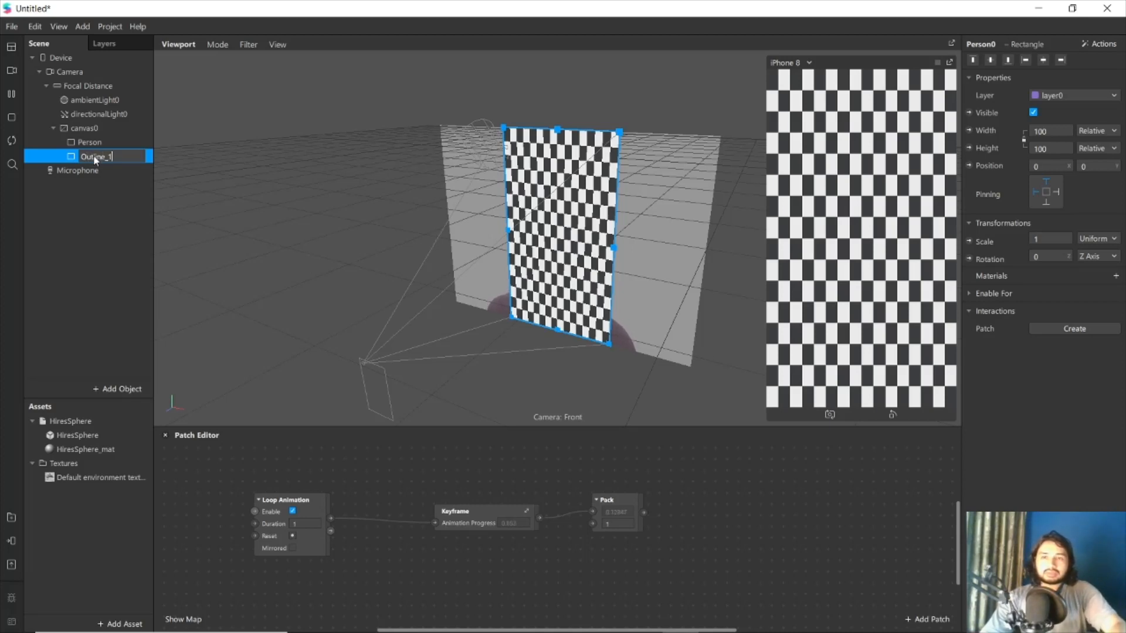
{"action": "left_click", "coordinate": [98, 198]}
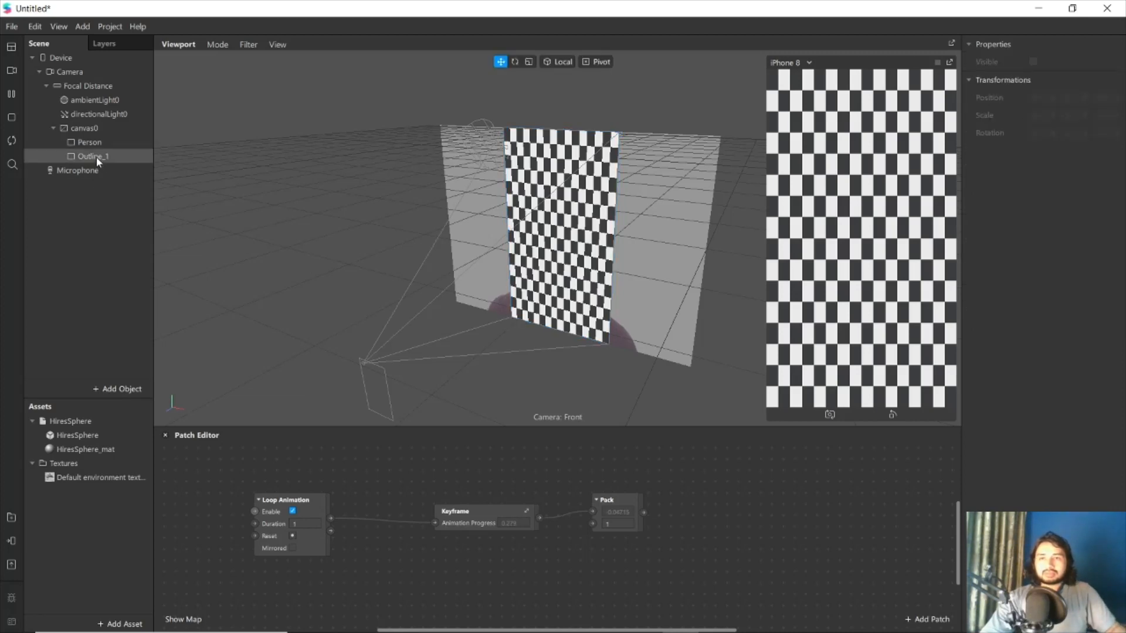
{"action": "left_click", "coordinate": [95, 157]}
Add a new material to the Person rectangle and rename it as Person_Material
{"action": "left_click", "coordinate": [91, 143]}
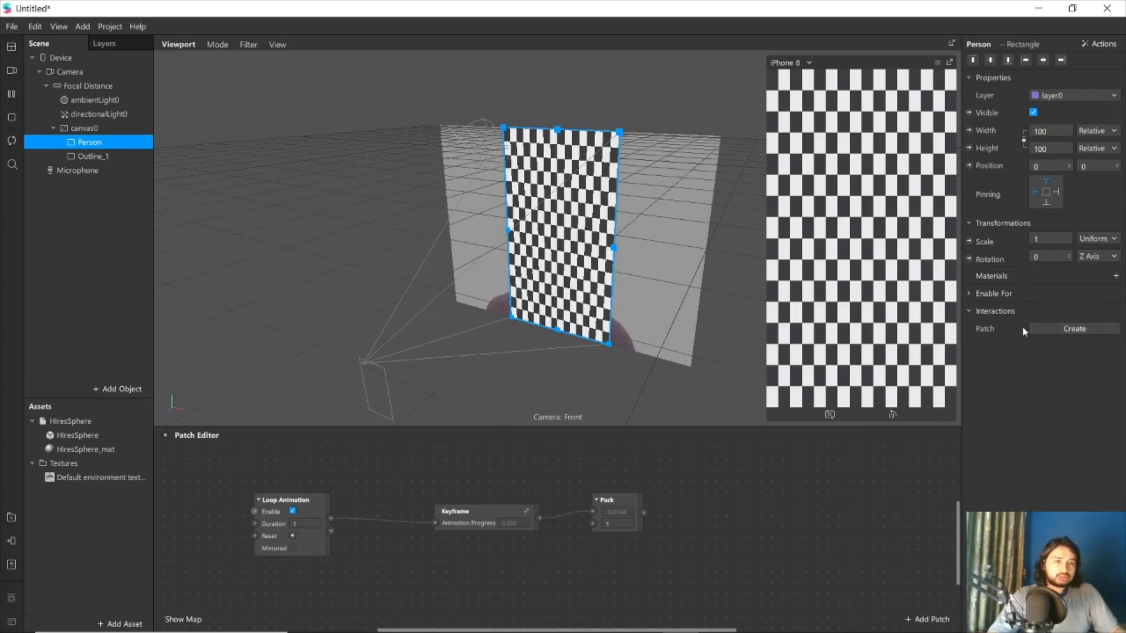
{"action": "left_click", "coordinate": [1115, 276]}
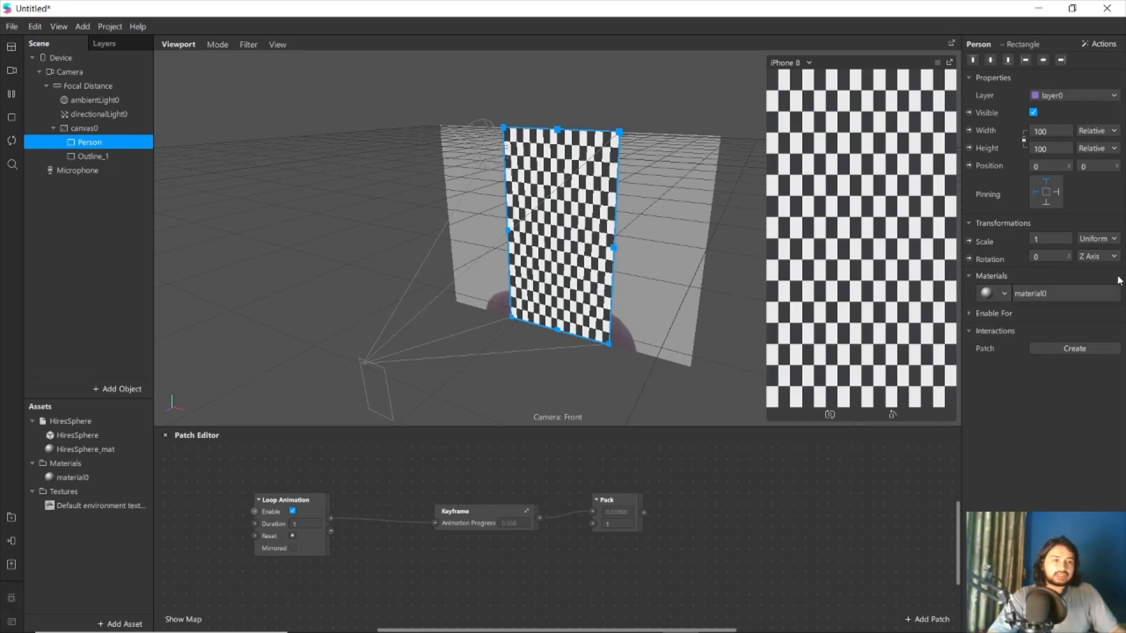
{"action": "double_click", "coordinate": [82, 478]}
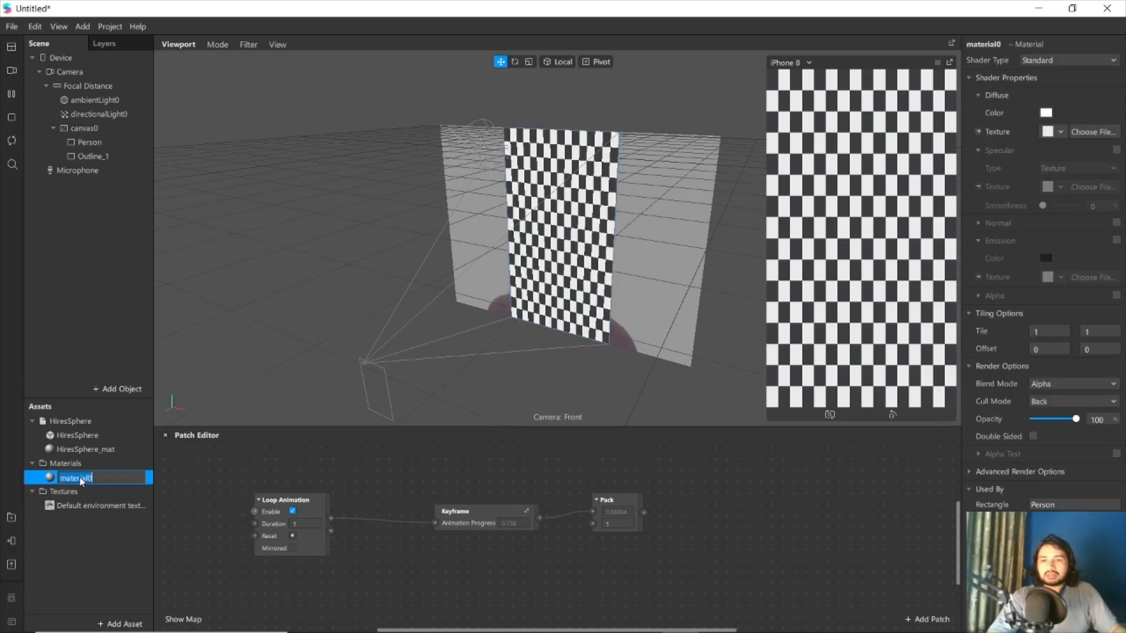
{"action": "type", "text": "Perso"}
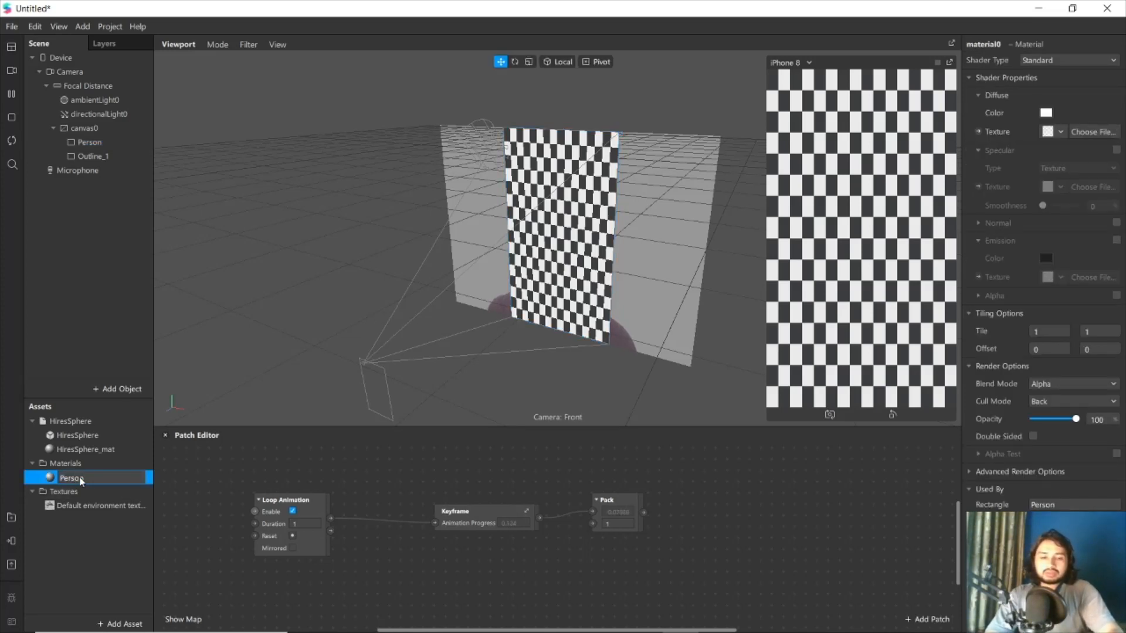
{"action": "type", "text": "n"}
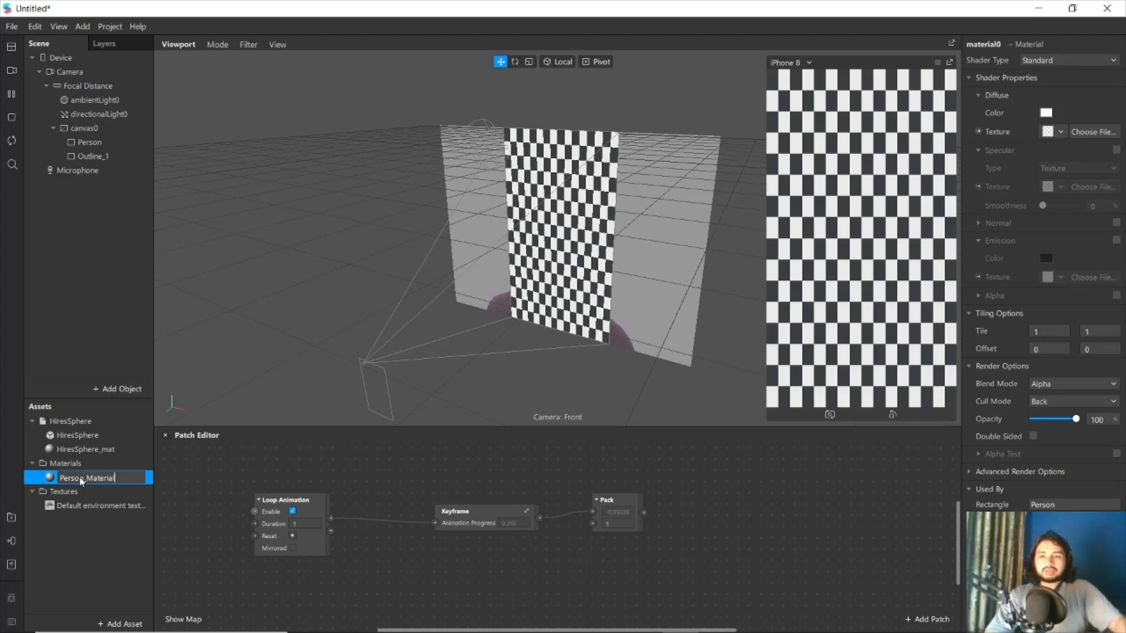
Create a separate new material for the Outline_1 rectangle and rename that material as Outline_1
{"action": "left_click", "coordinate": [93, 156]}
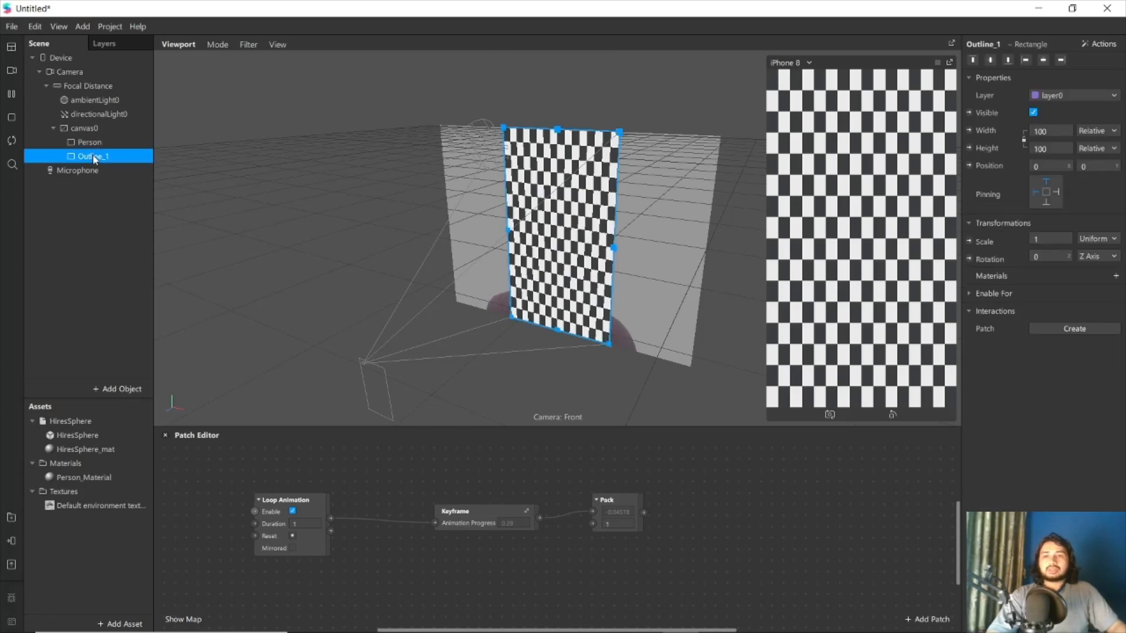
{"action": "left_click", "coordinate": [1116, 277]}
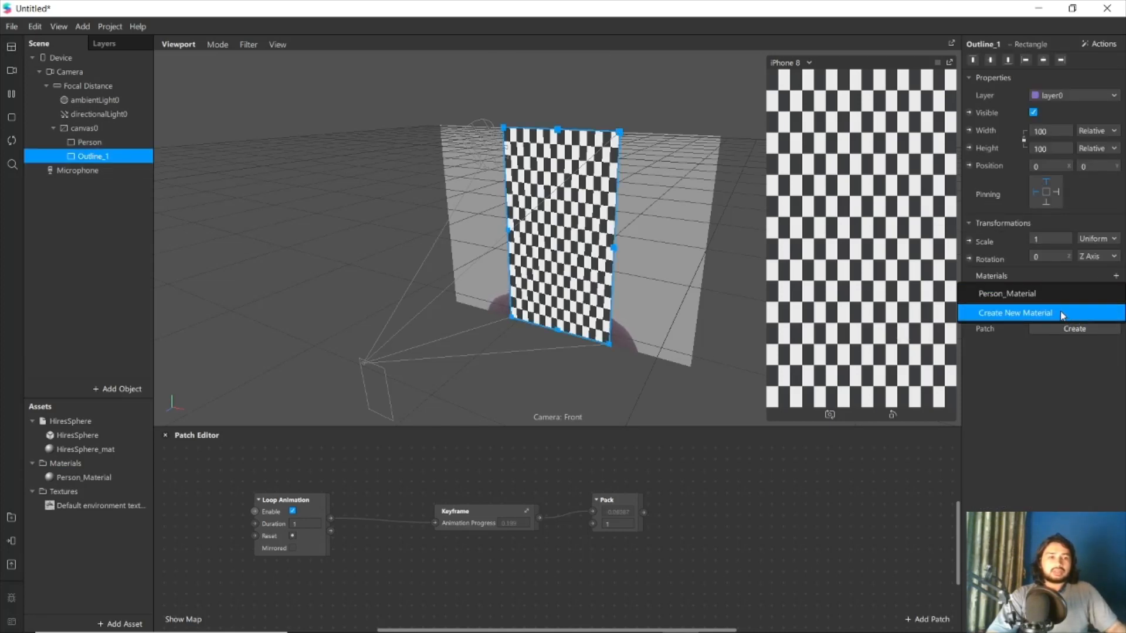
{"action": "left_click", "coordinate": [1060, 313]}
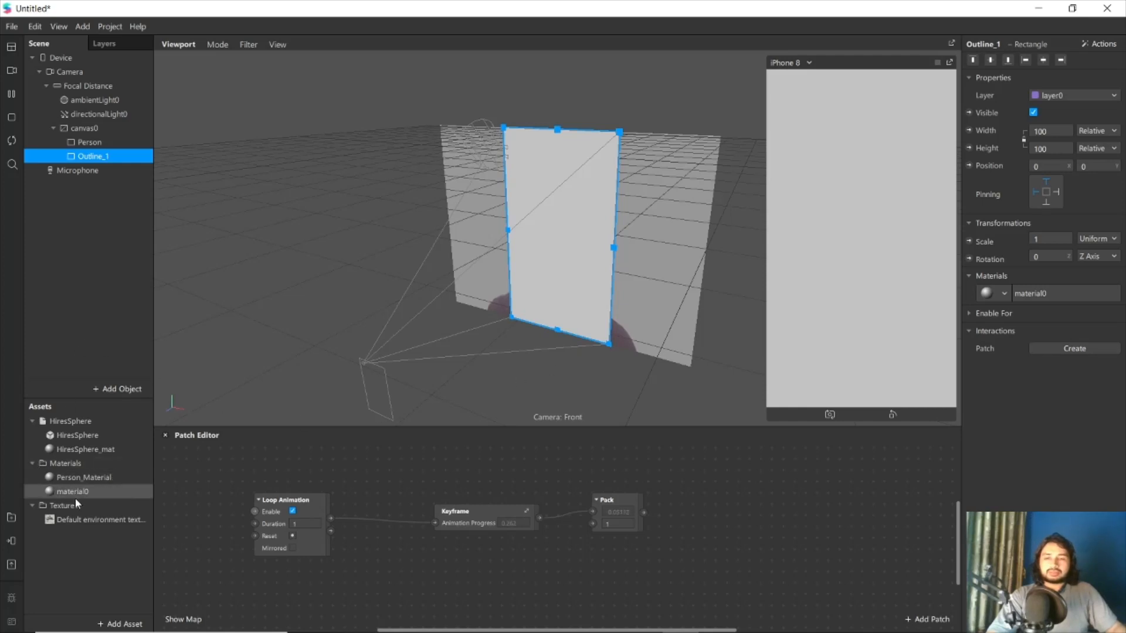
{"action": "double_click", "coordinate": [75, 496]}
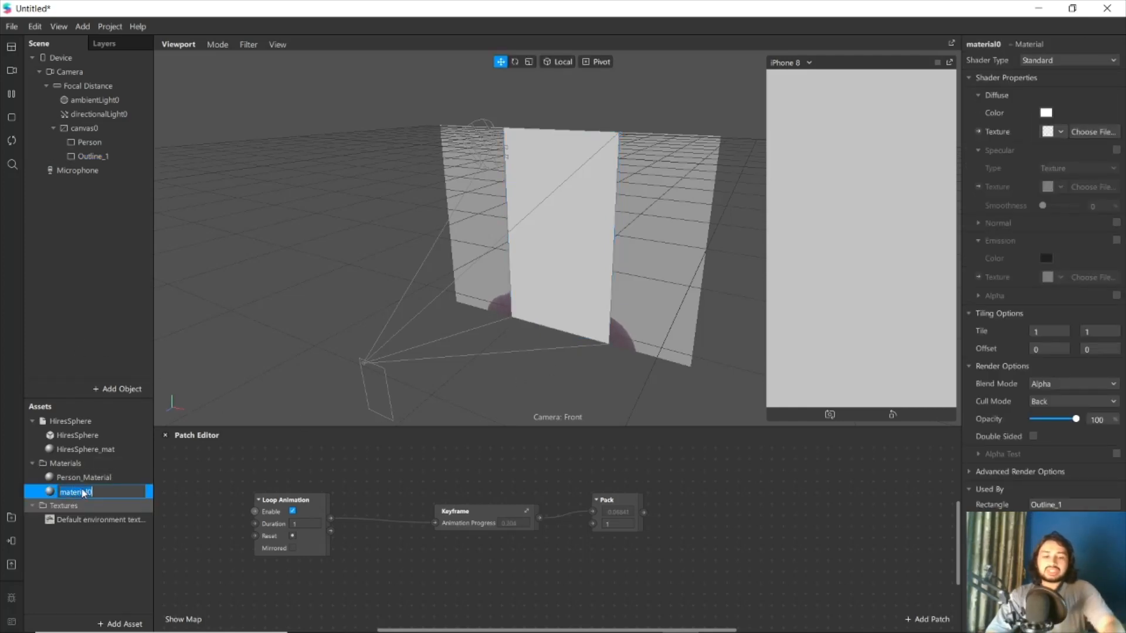
{"action": "type", "text": "Outlin"}
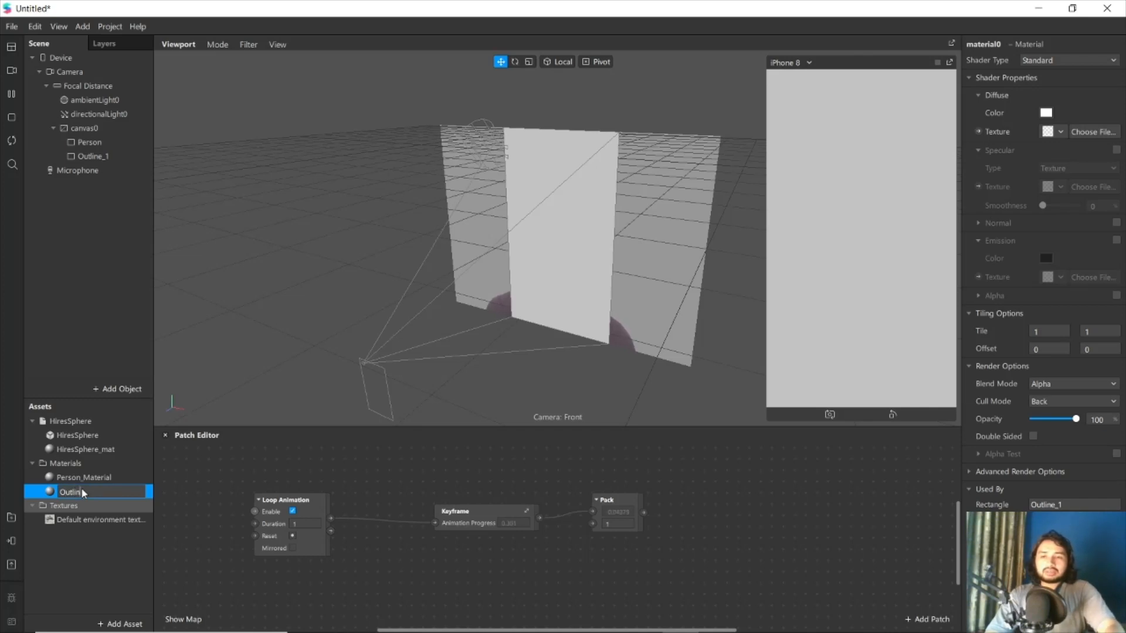
{"action": "type", "text": "e_1"}
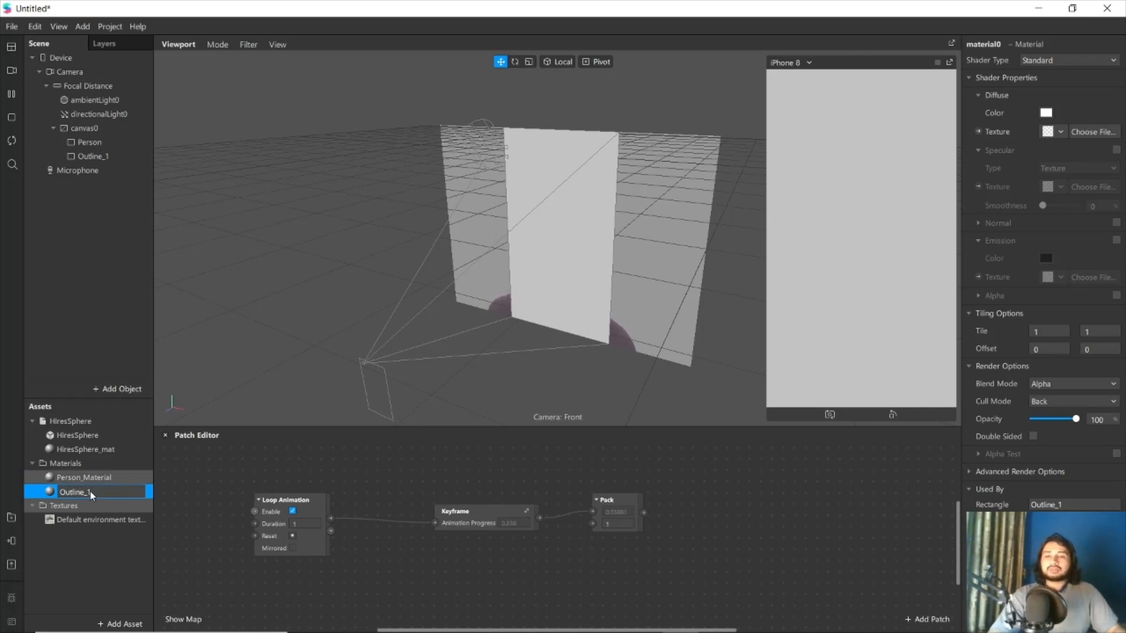
{"action": "left_click", "coordinate": [79, 543]}
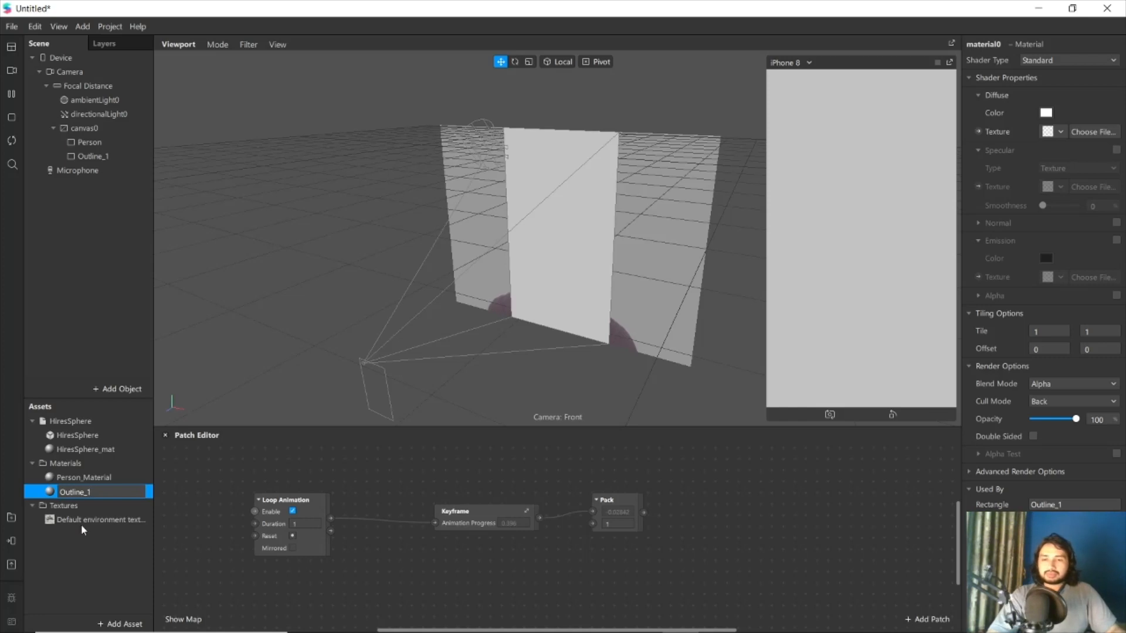
Set the shader type of both the Person_Material and Outline_1 materials to Flat
{"action": "left_click", "coordinate": [76, 494]}
{"action": "left_click", "coordinate": [82, 480]}
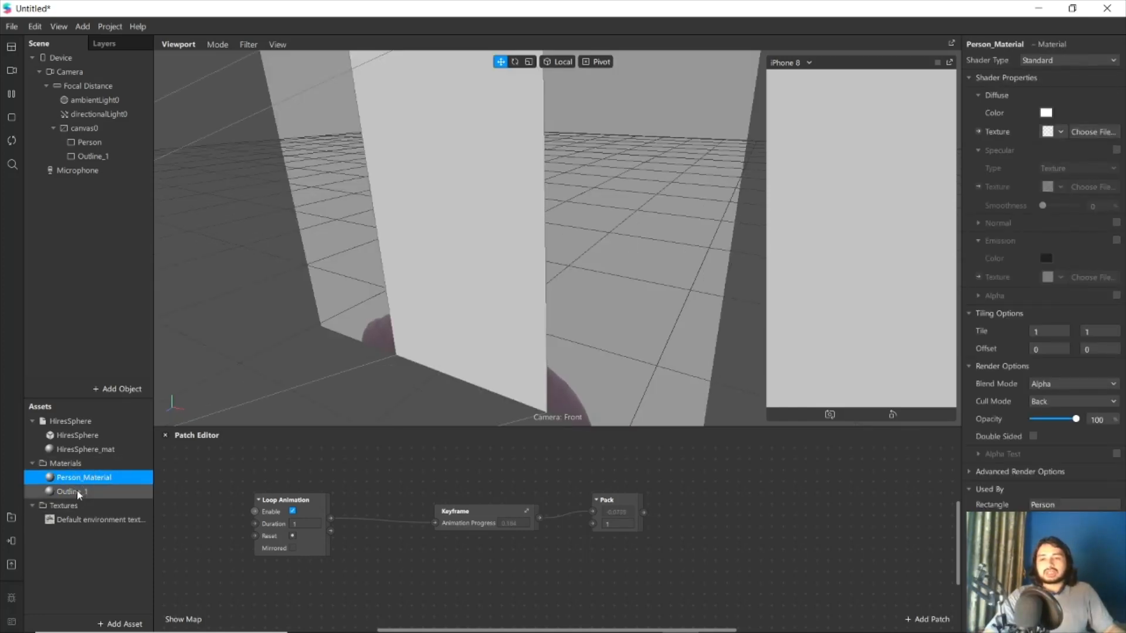
{"action": "left_click", "coordinate": [78, 488], "text": "ctrl"}
{"action": "left_click", "coordinate": [1055, 62]}
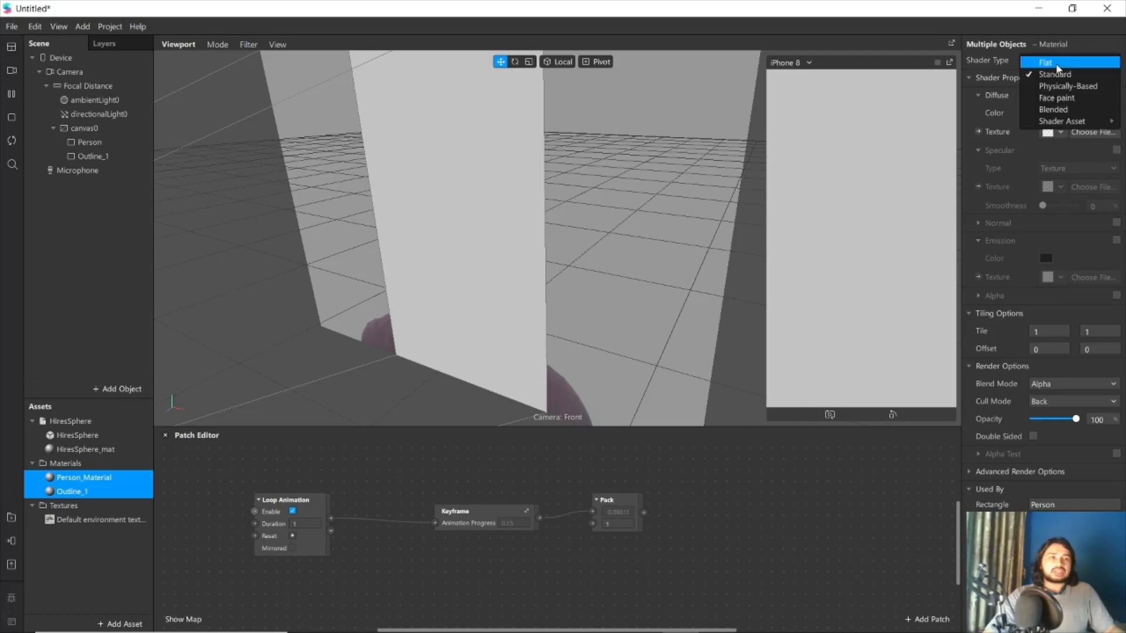
{"action": "left_click", "coordinate": [1054, 62]}
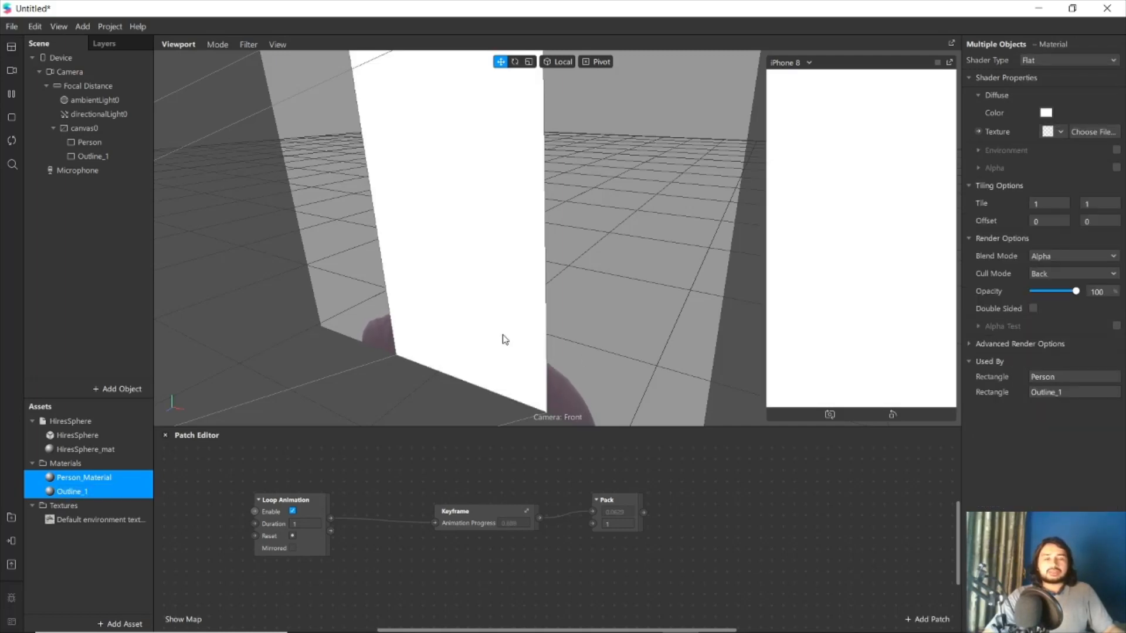
{"action": "left_click", "coordinate": [282, 360]}
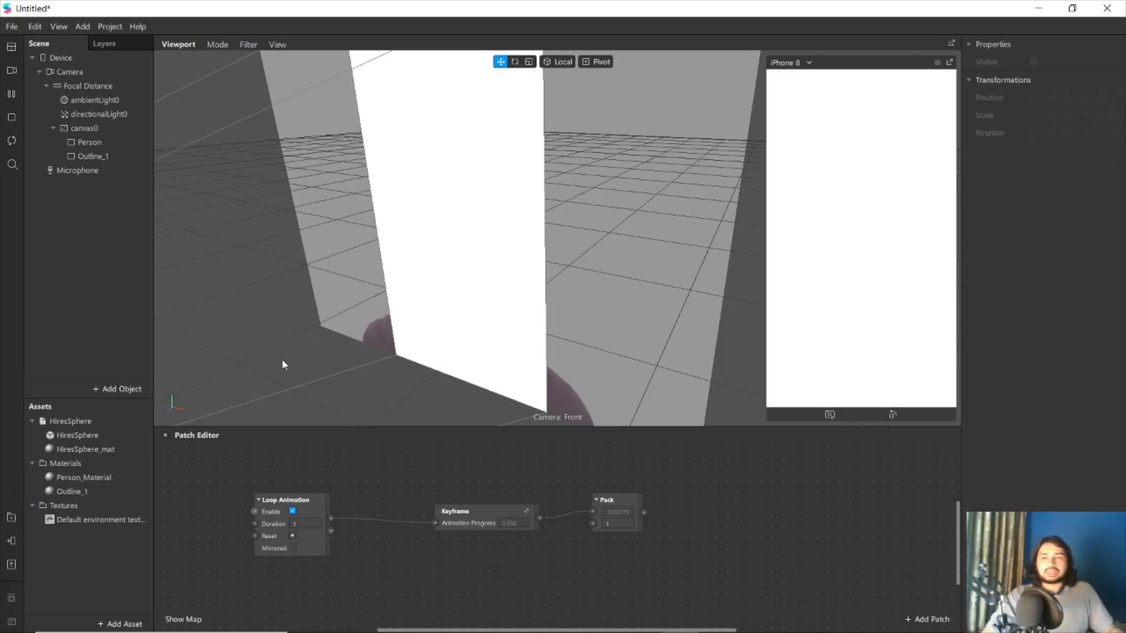
Extract the camera's texture and add a Person segmentation to the camera
{"action": "left_click", "coordinate": [73, 72]}
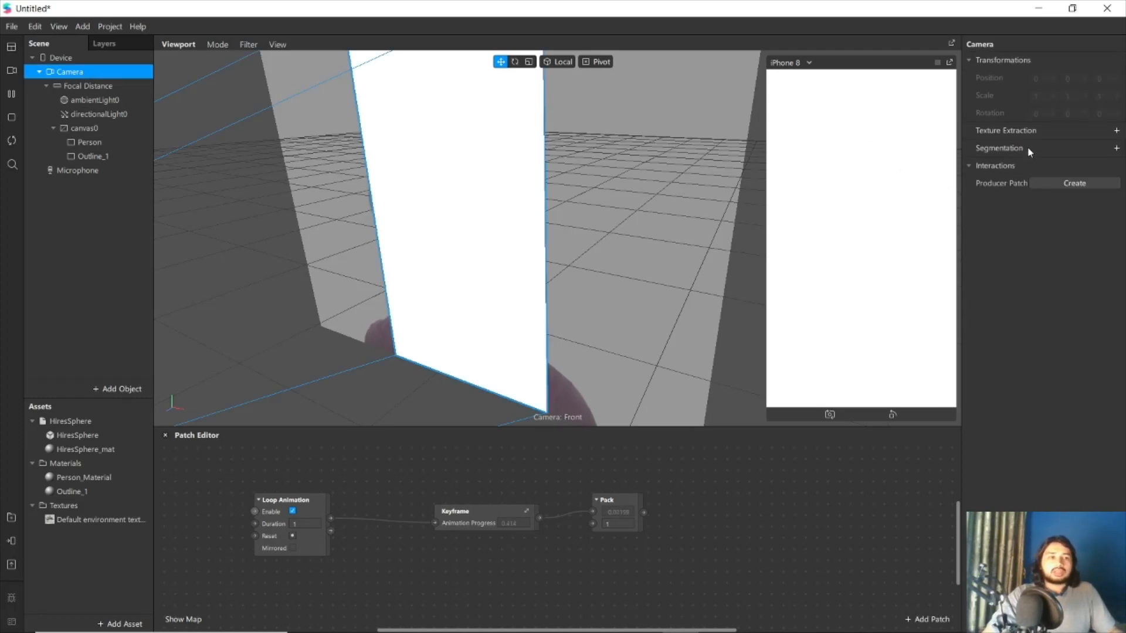
{"action": "left_click", "coordinate": [1117, 131]}
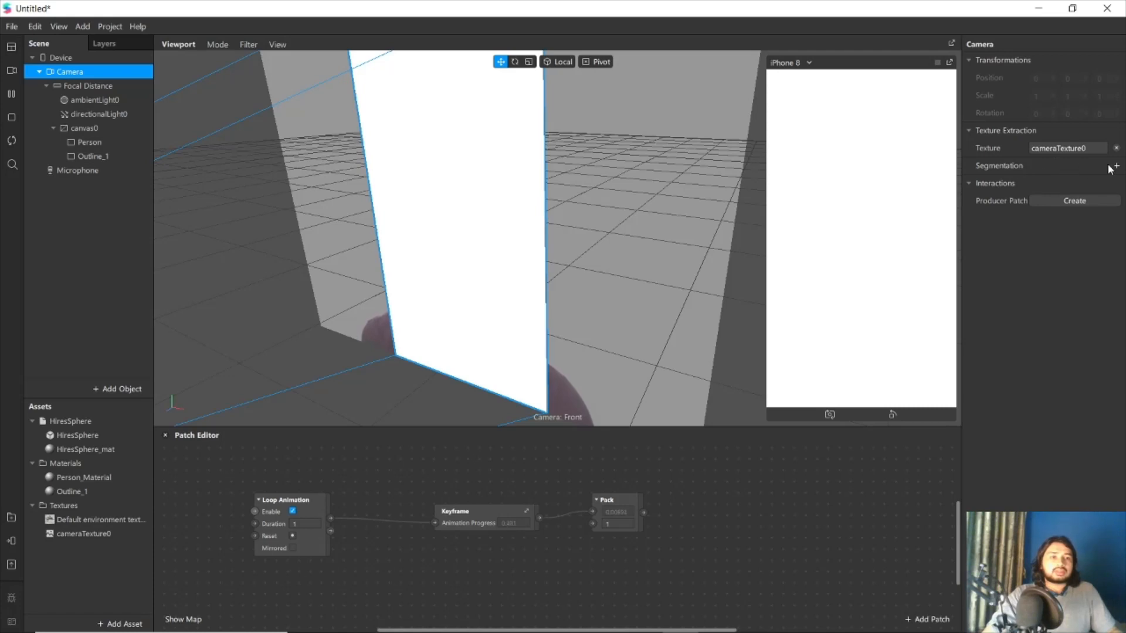
{"action": "left_click", "coordinate": [1116, 166]}
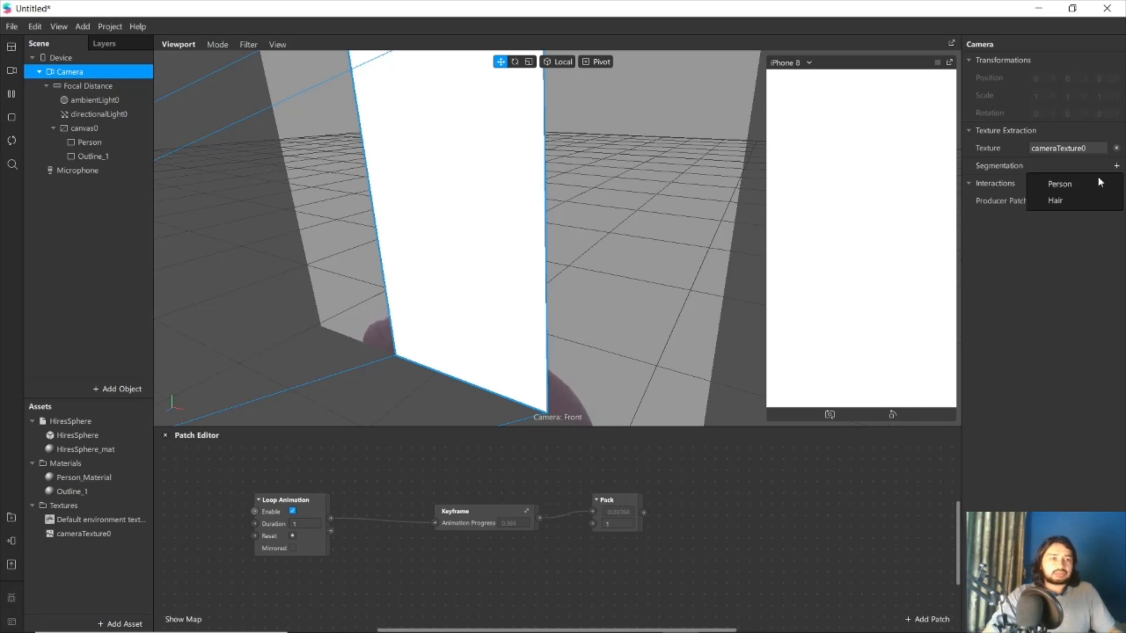
{"action": "left_click", "coordinate": [1084, 185]}
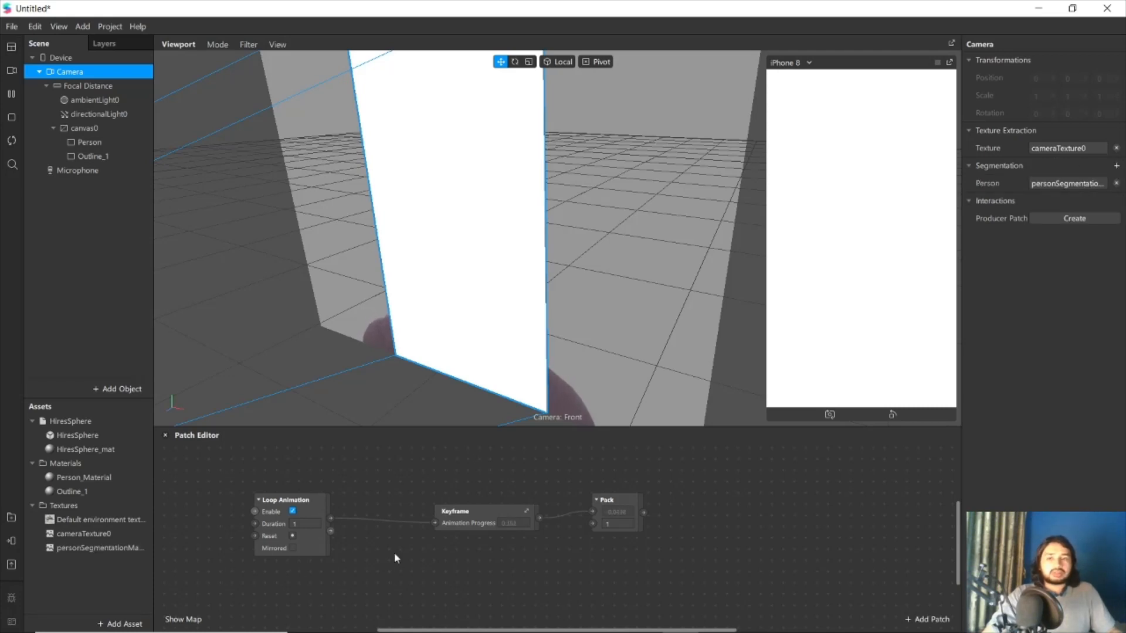
Rename the extracted camera texture as Person and the person segmentation mask texture as Person_outline
{"action": "right_click", "coordinate": [81, 532]}
{"action": "left_click", "coordinate": [101, 527]}
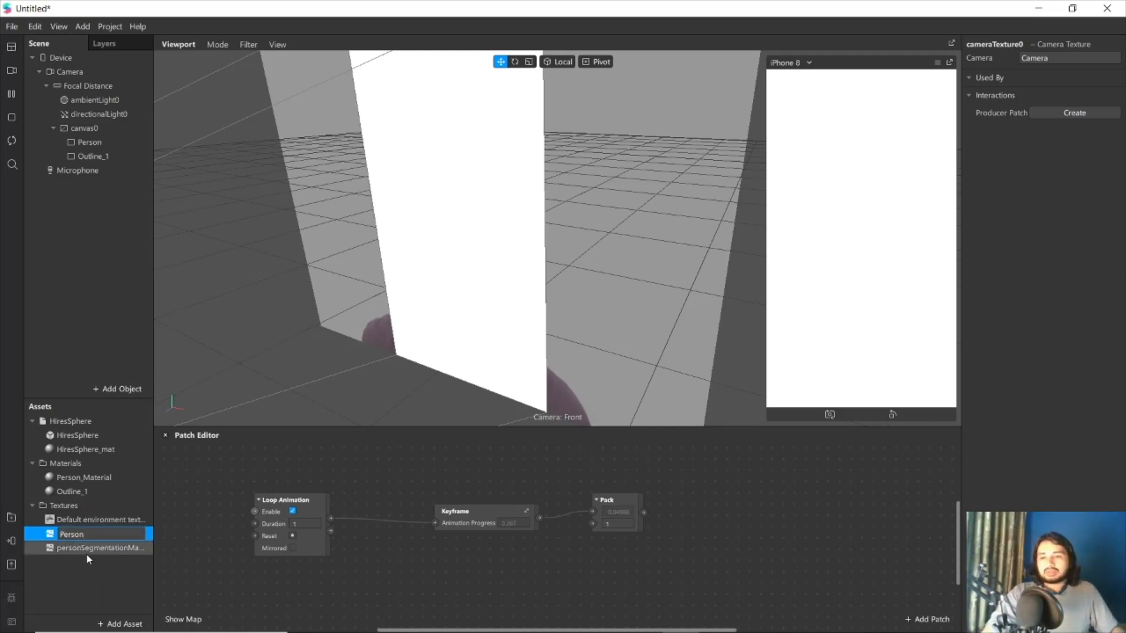
{"action": "left_click", "coordinate": [87, 549]}
{"action": "double_click", "coordinate": [87, 549]}
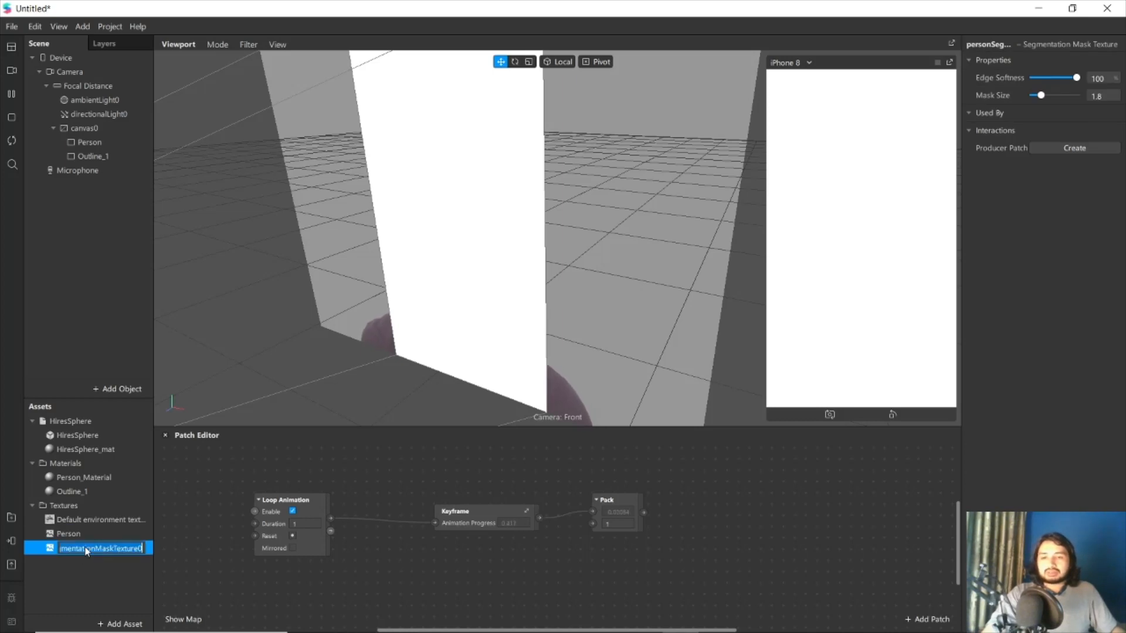
{"action": "type", "text": "Person_outline"}
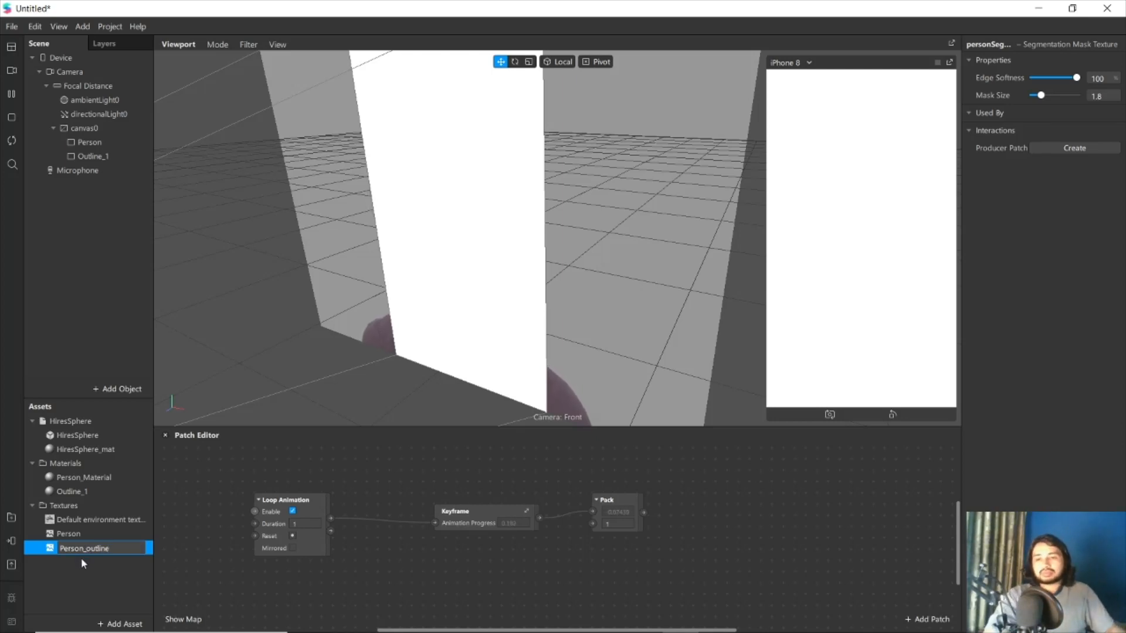
{"action": "key", "text": "Return"}
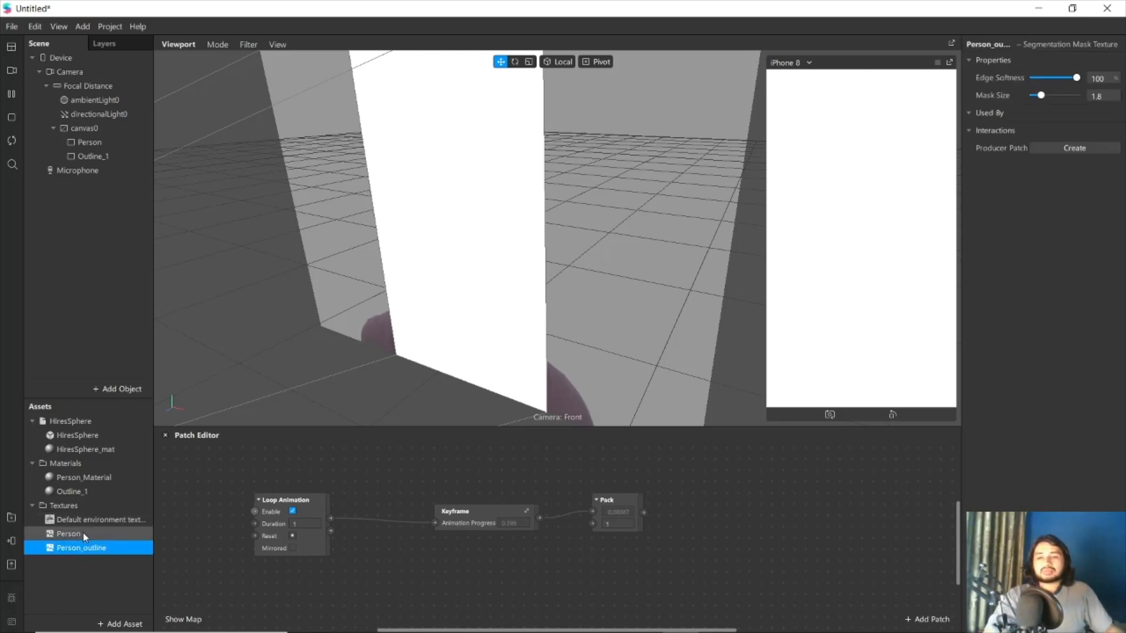
Assign the Person camera texture as the diffuse texture of Person_Material
{"action": "left_click", "coordinate": [85, 536]}
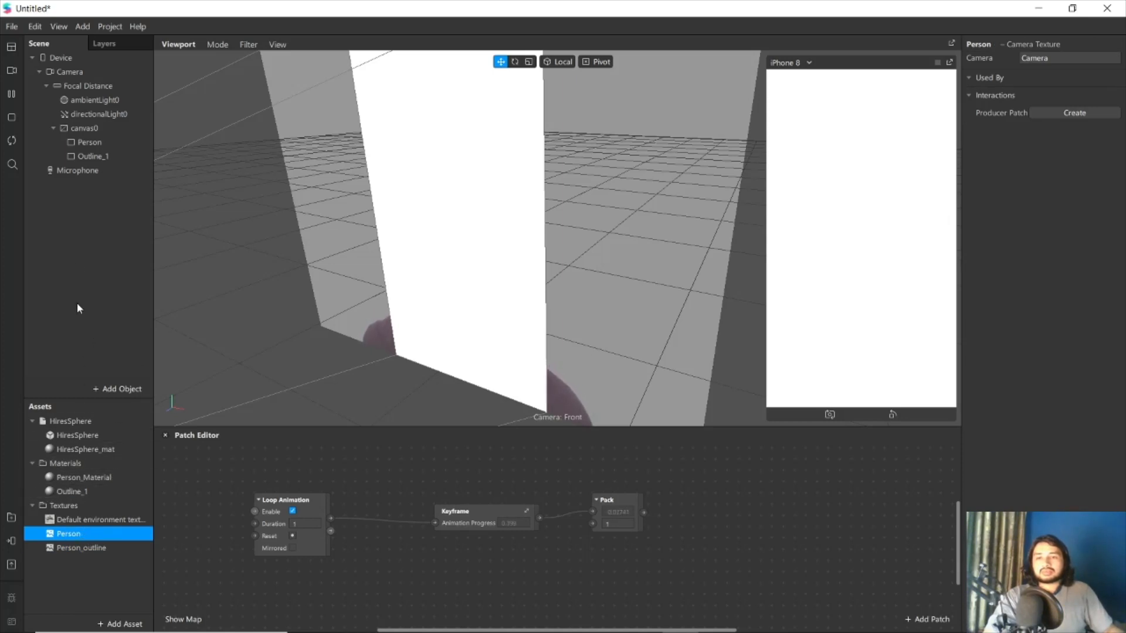
{"action": "left_click", "coordinate": [75, 476]}
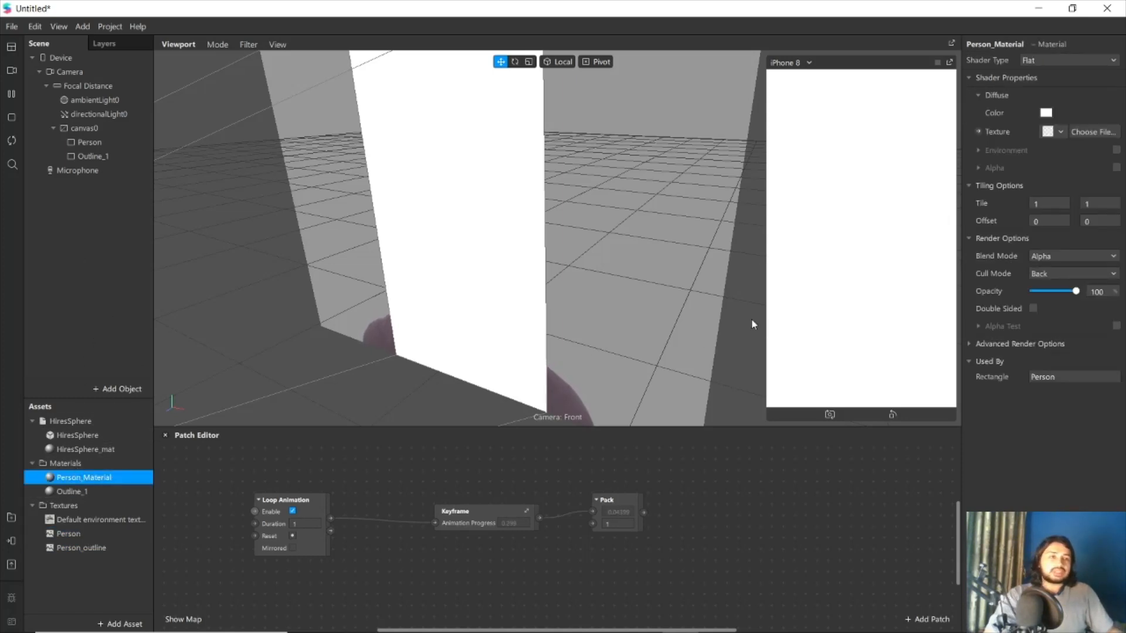
{"action": "left_click", "coordinate": [1063, 129]}
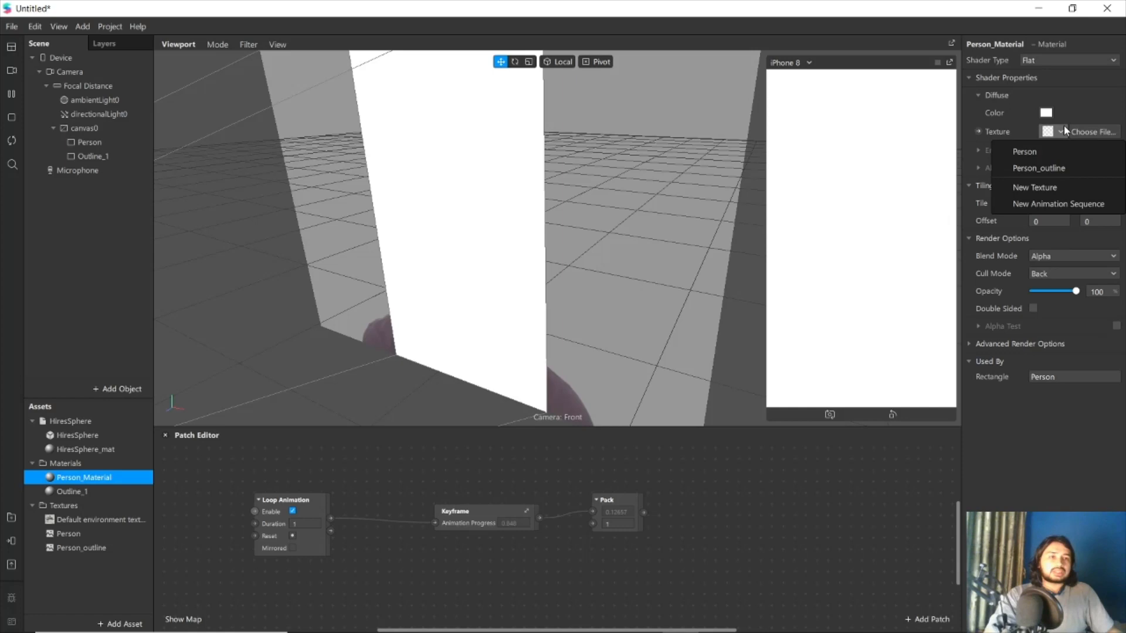
{"action": "left_click", "coordinate": [1037, 150]}
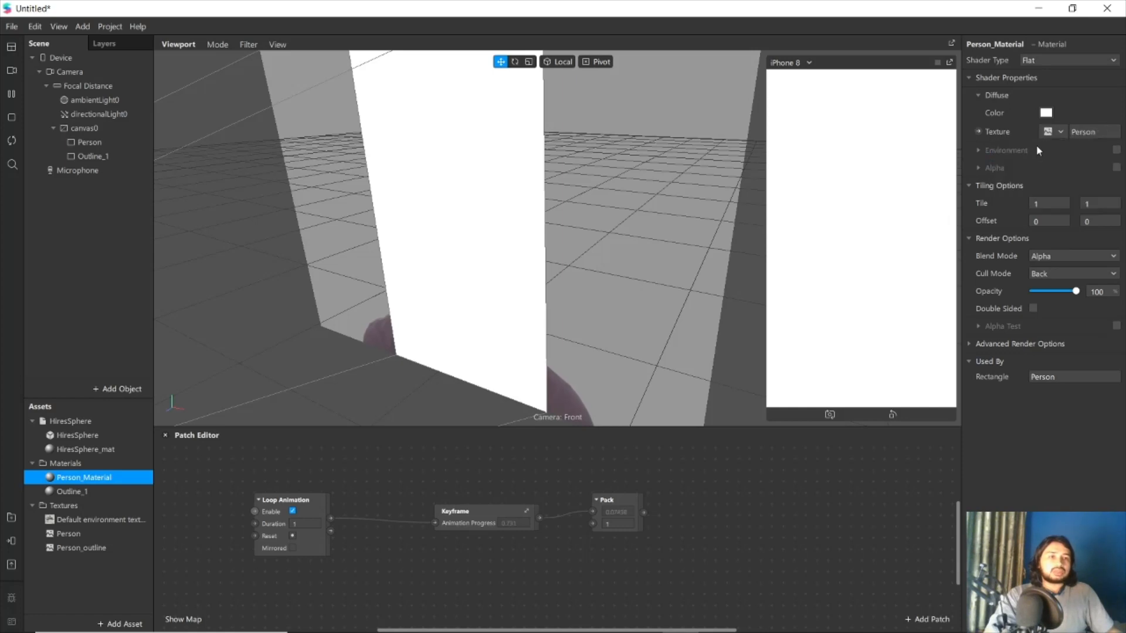
Enable alpha on both Person_Material and Outline_1 materials, using the Person_outline texture as the alpha texture of each
{"action": "left_click", "coordinate": [1116, 168]}
{"action": "left_click", "coordinate": [1061, 204]}
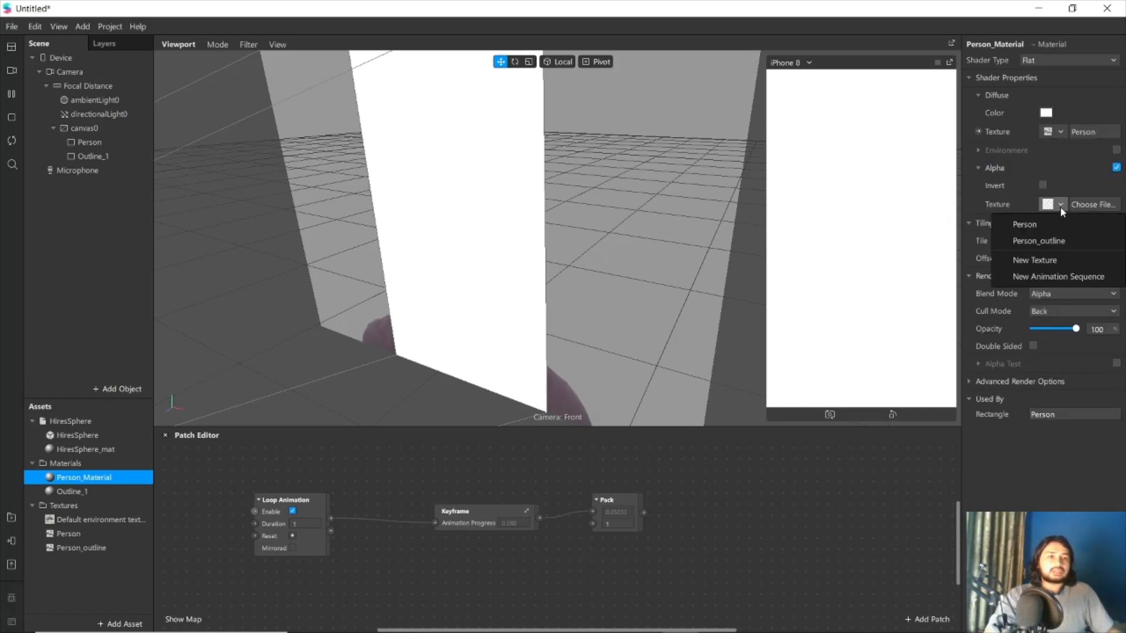
{"action": "left_click", "coordinate": [1041, 241]}
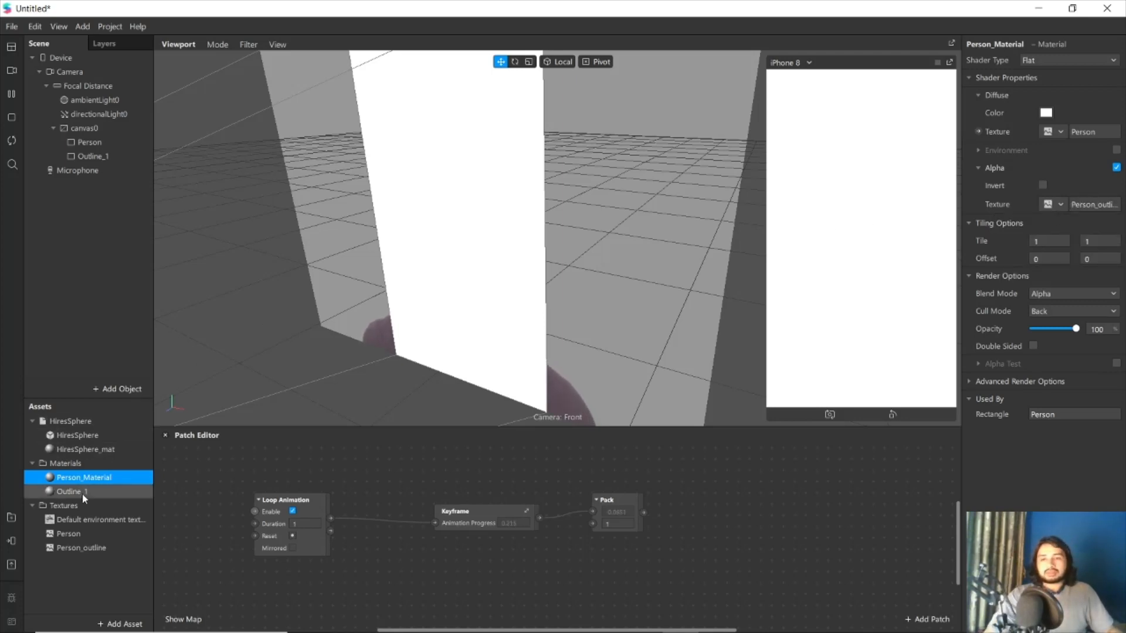
{"action": "left_click", "coordinate": [117, 491]}
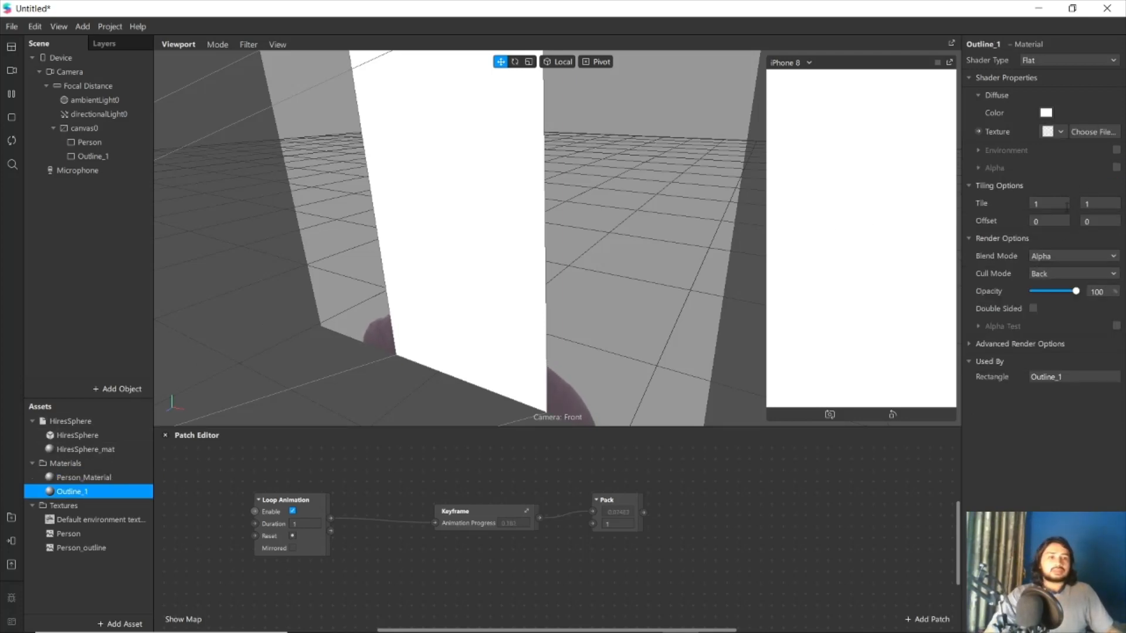
{"action": "left_click", "coordinate": [1116, 168]}
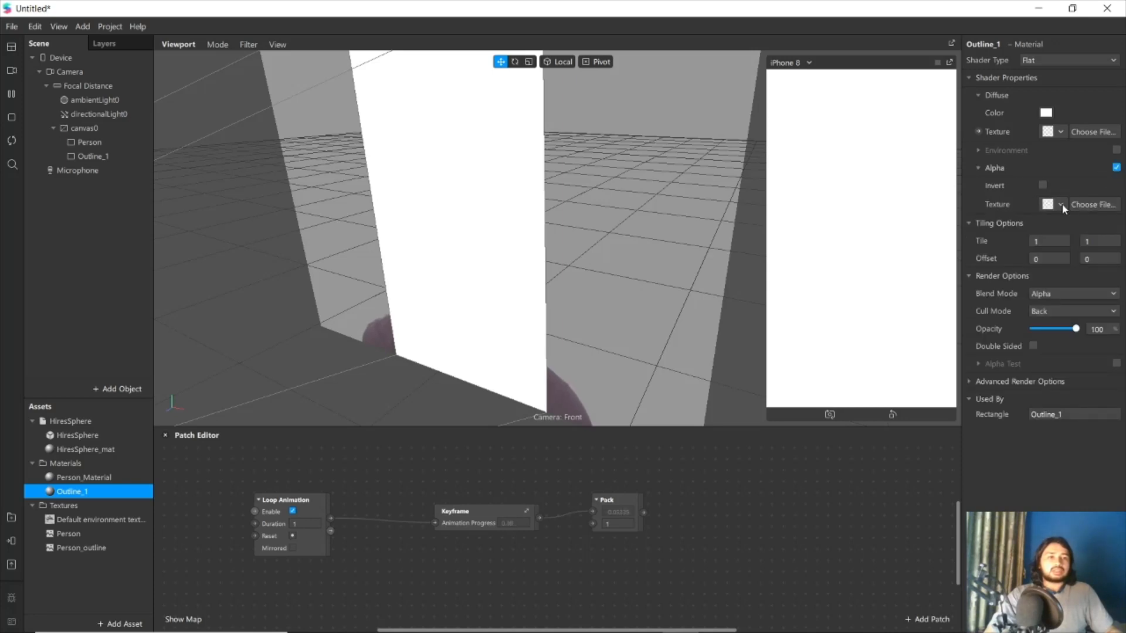
{"action": "left_click", "coordinate": [1062, 204]}
{"action": "left_click", "coordinate": [1049, 241]}
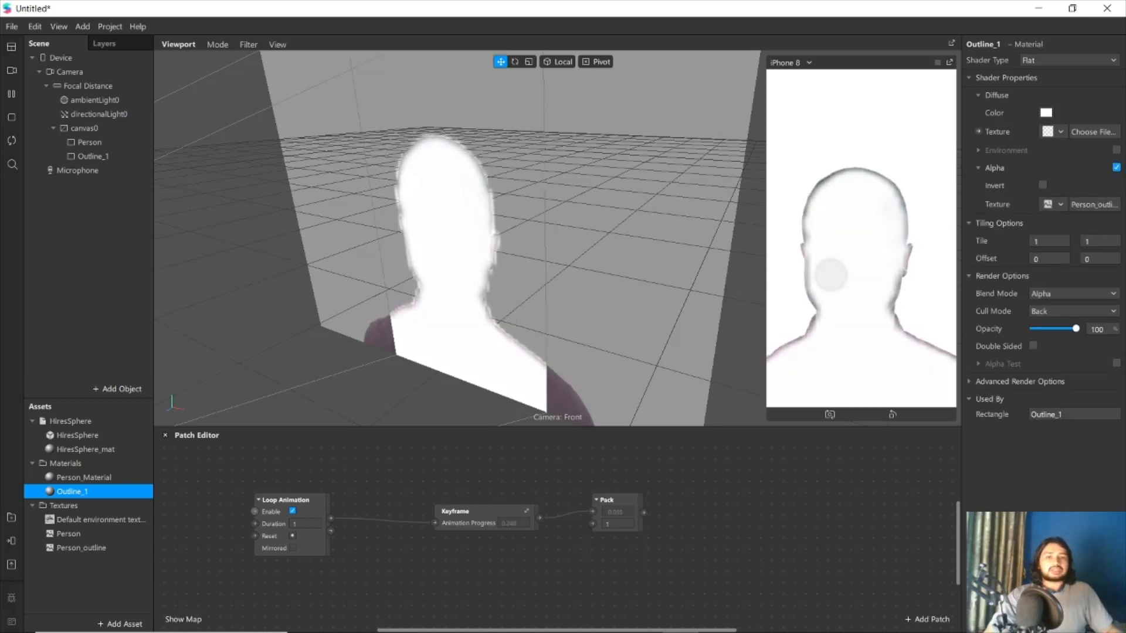
{"action": "left_click", "coordinate": [543, 226]}
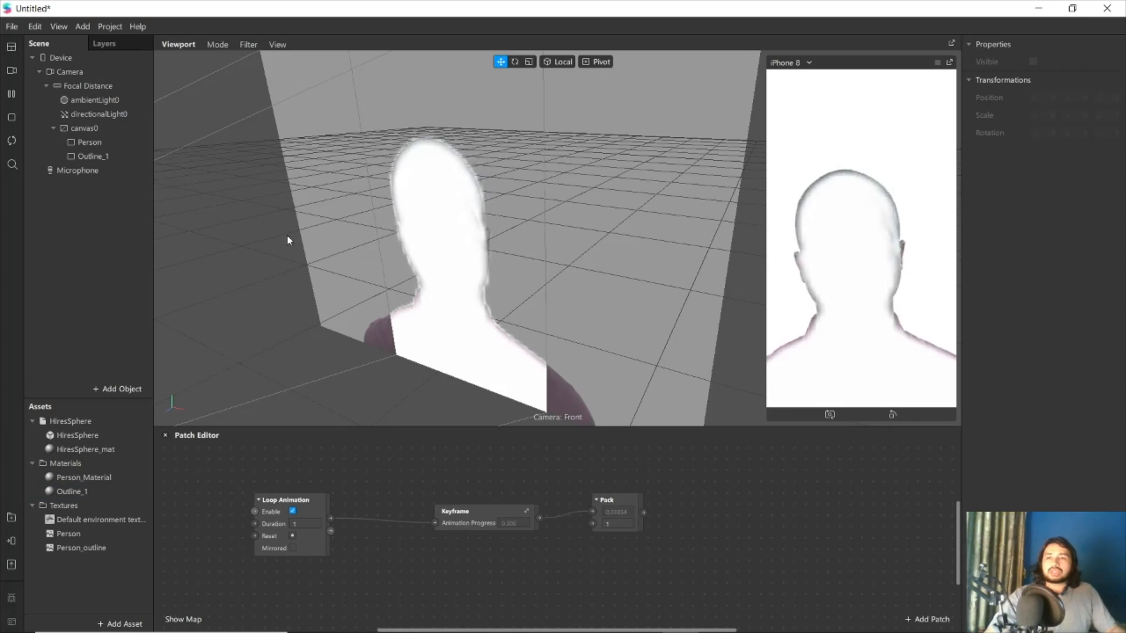
Move the Outline_1 rectangle onto a newly created layer
{"action": "left_click", "coordinate": [116, 156]}
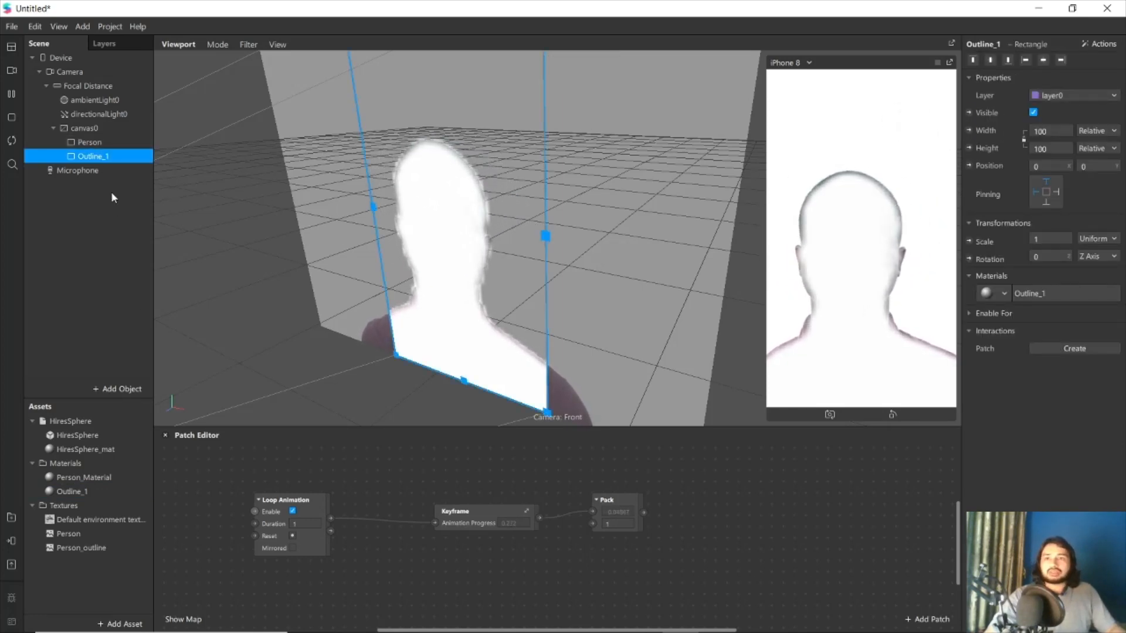
{"action": "left_click", "coordinate": [1091, 95]}
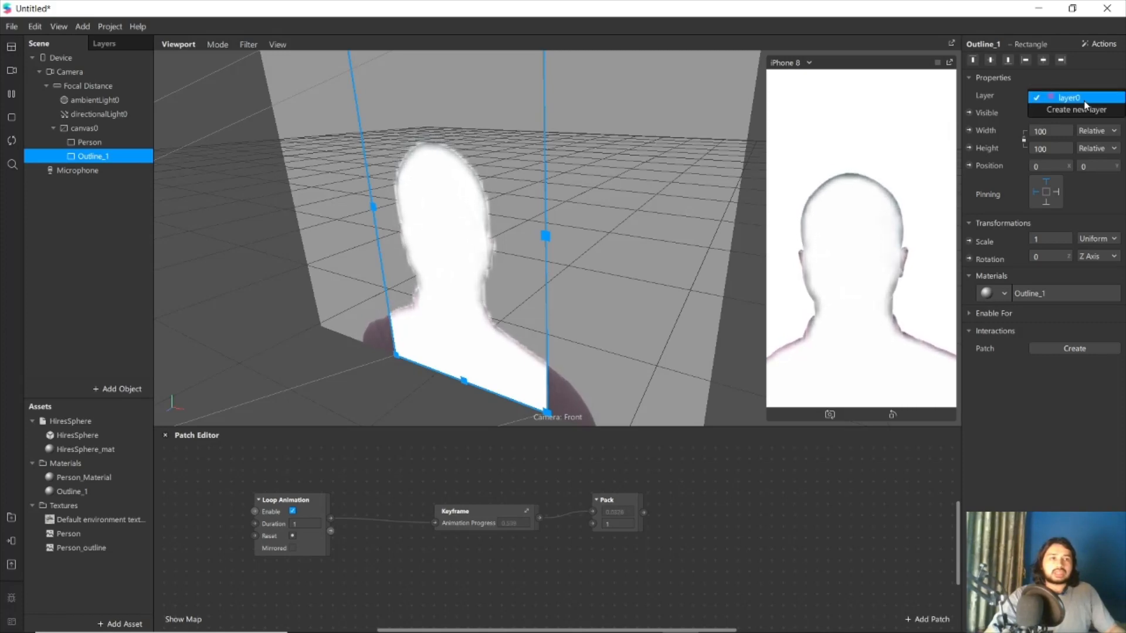
{"action": "left_click", "coordinate": [1082, 111]}
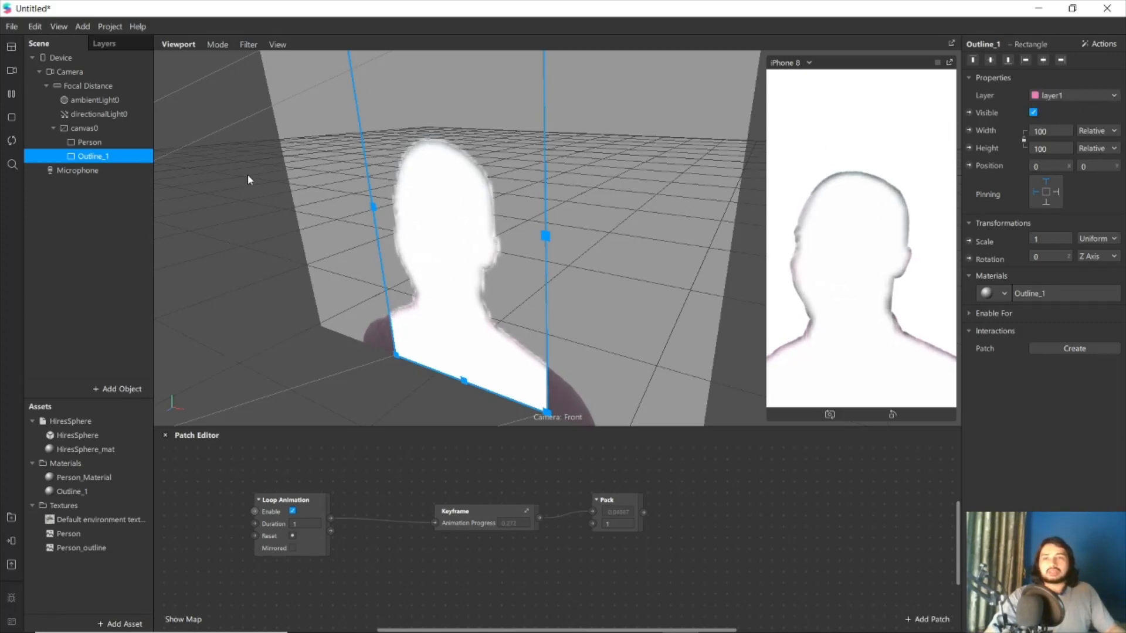
Rename layer1 as Back_layer and layer0 as Front_layer
{"action": "left_click", "coordinate": [100, 43]}
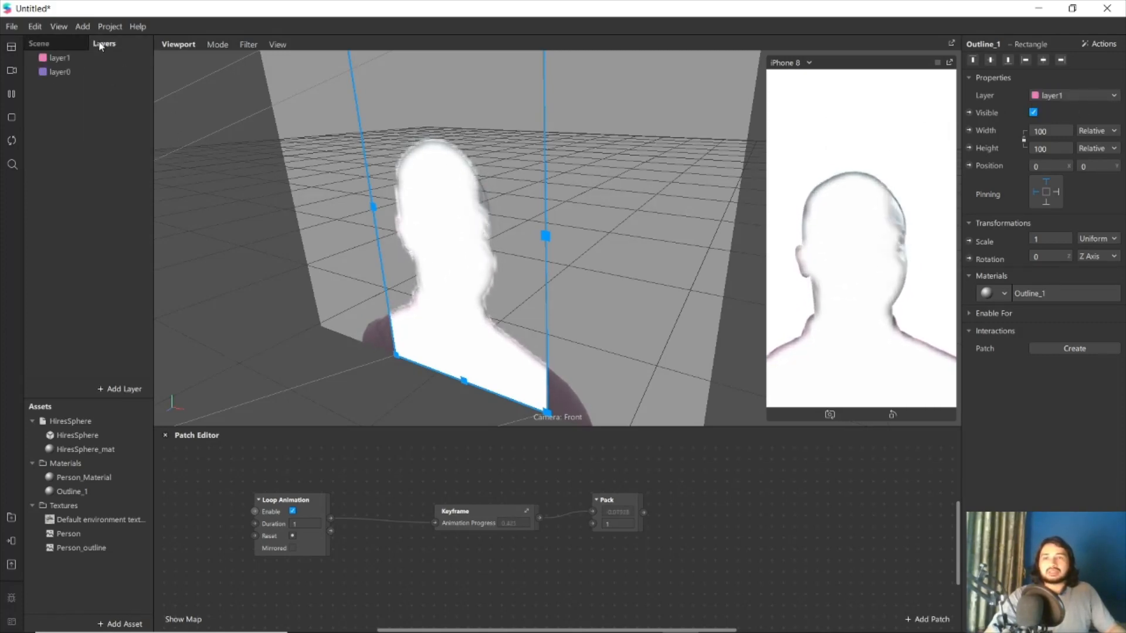
{"action": "double_click", "coordinate": [65, 58]}
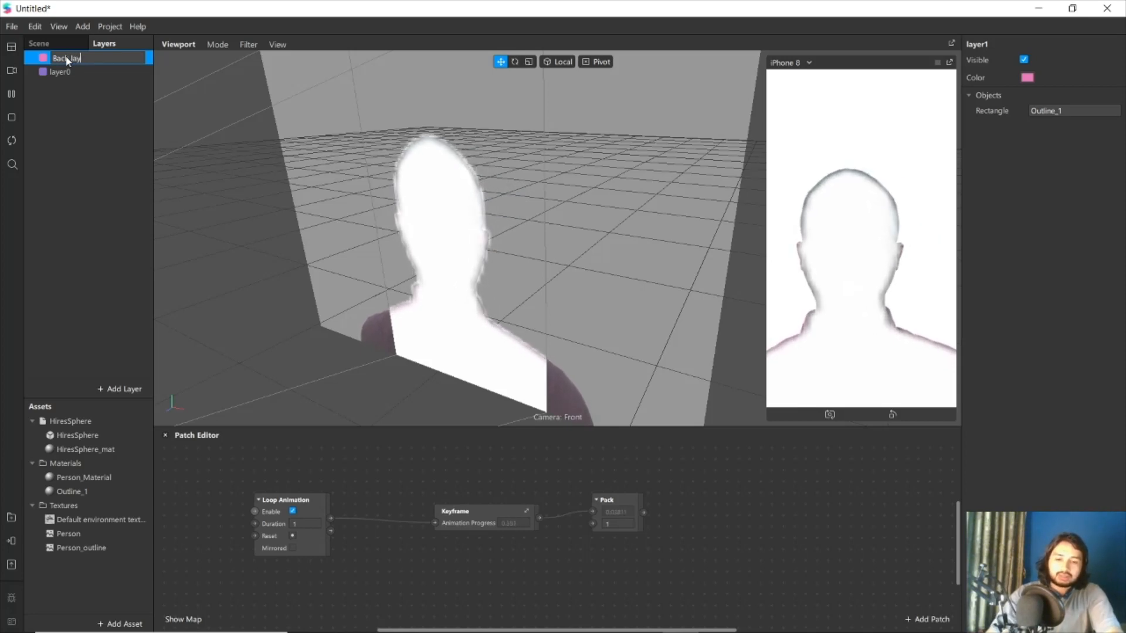
{"action": "type", "text": "Back_layer"}
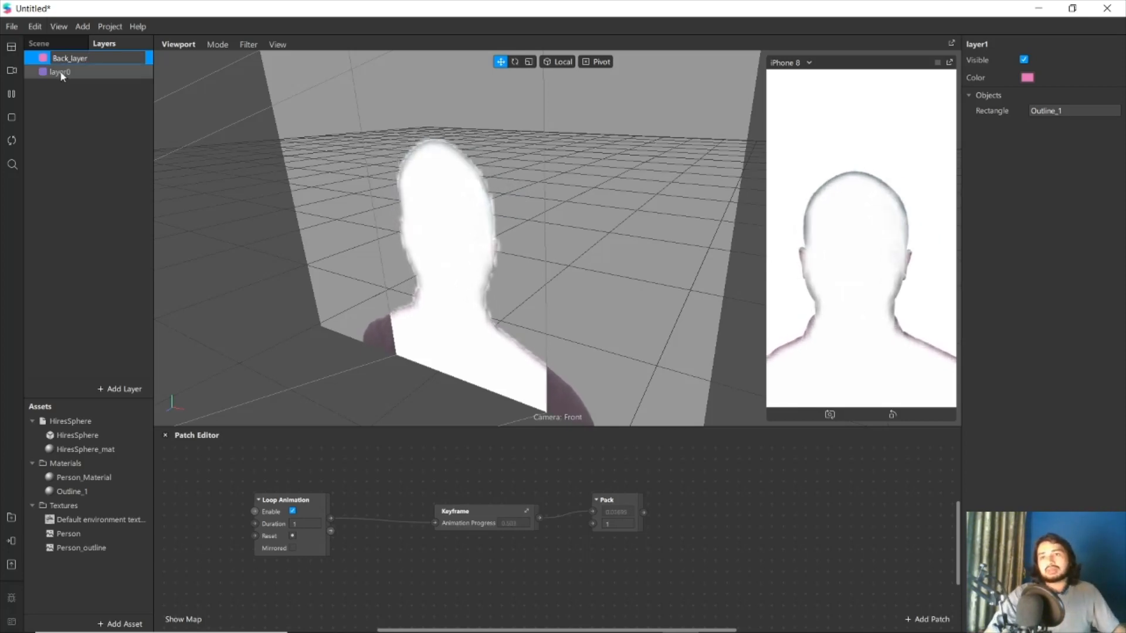
{"action": "double_click", "coordinate": [64, 73]}
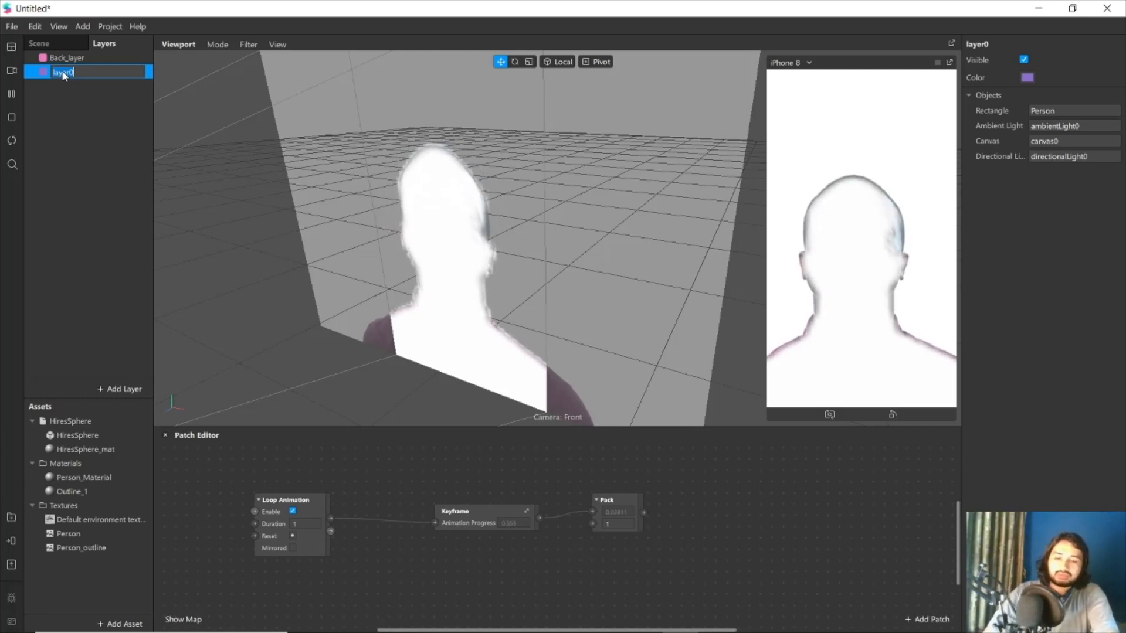
{"action": "type", "text": "Fro"}
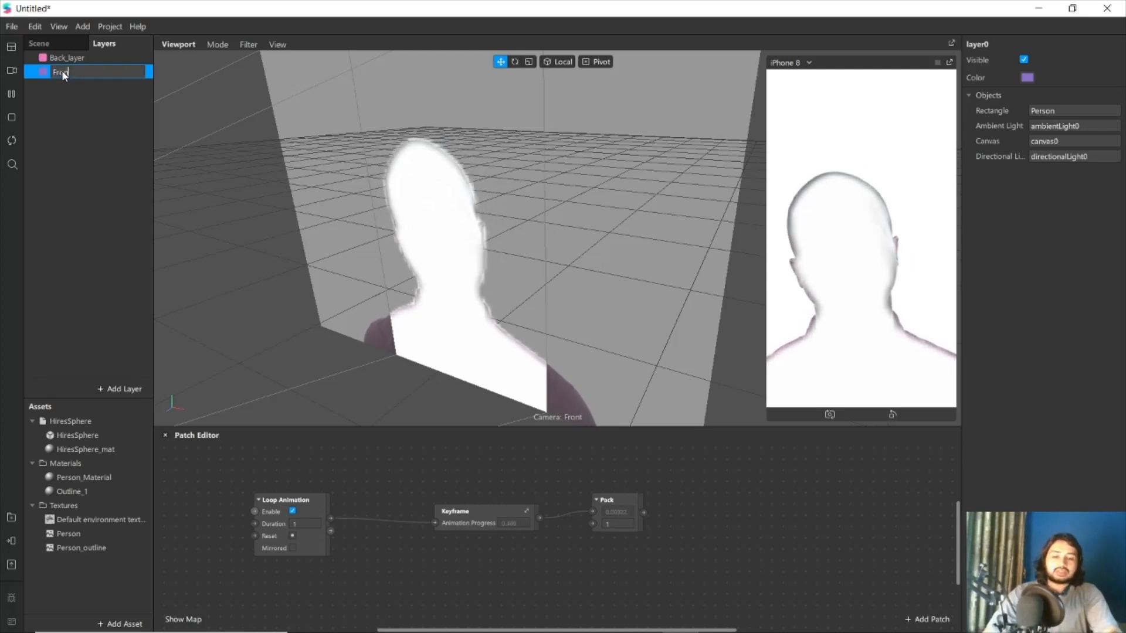
{"action": "type", "text": "nt_layer"}
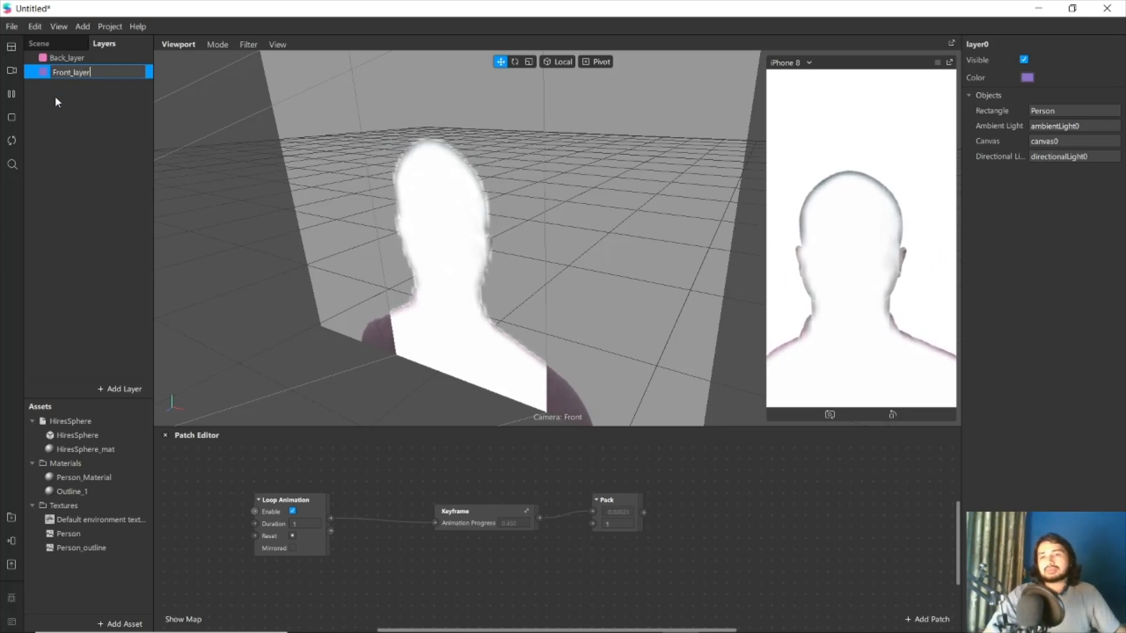
{"action": "left_click", "coordinate": [54, 96]}
Move Front_layer above Back_layer in the layer order and return to the scene's object list
{"action": "left_click", "coordinate": [71, 71]}
{"action": "left_click_drag", "start_coordinate": [65, 57], "coordinate": [65, 44]}
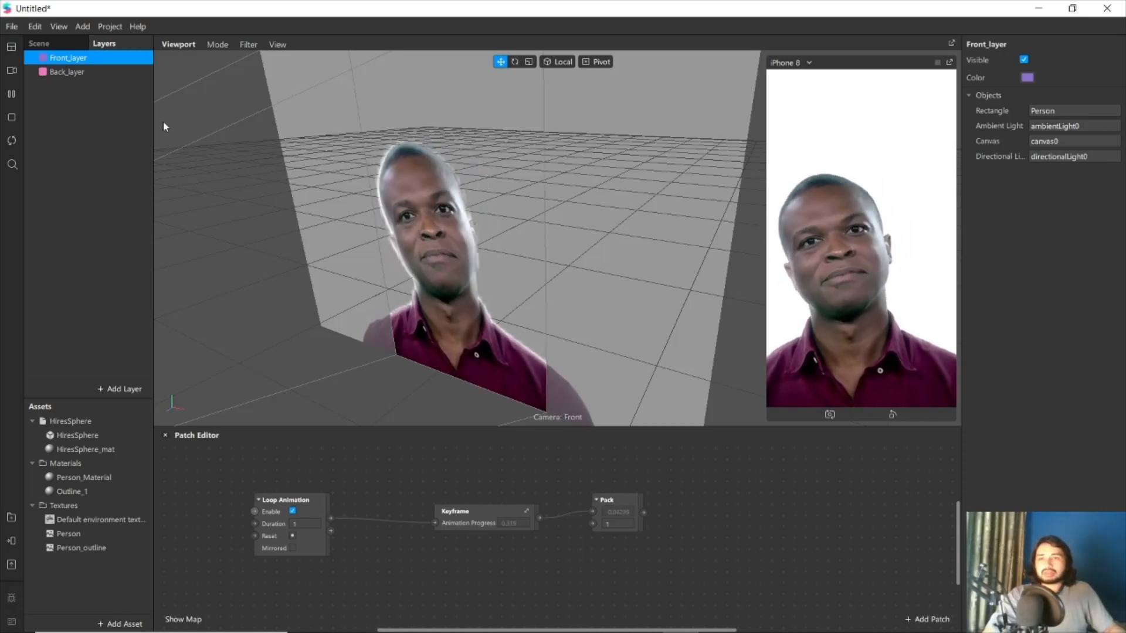
{"action": "left_click", "coordinate": [43, 46]}
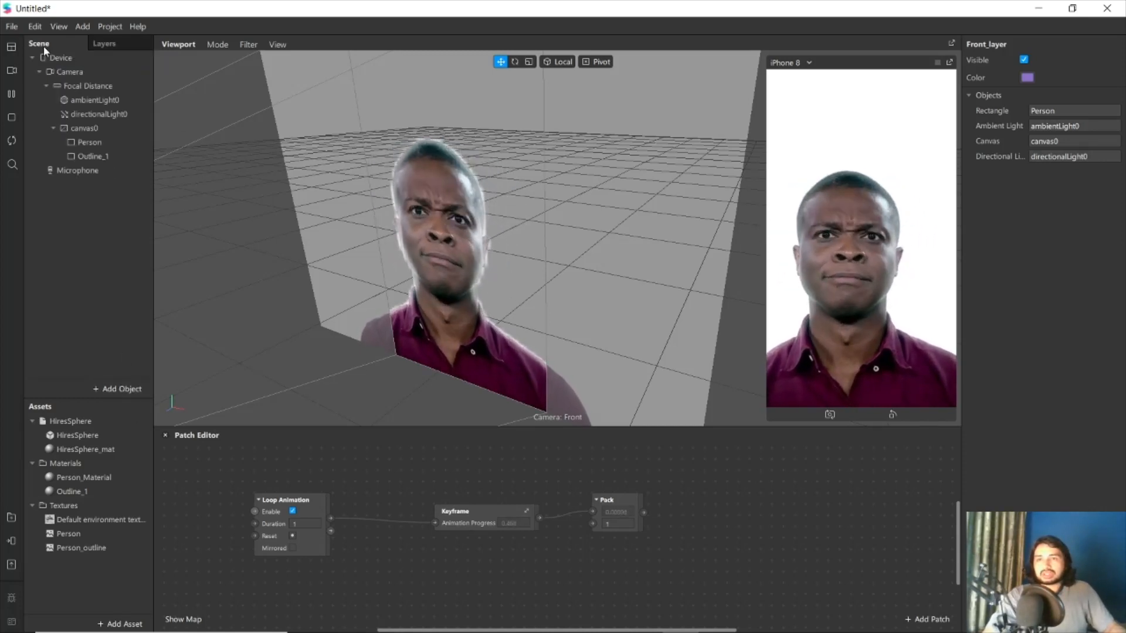
Create a patch for the Outline_1 material's diffuse texture and connect the Pack output to it
{"action": "left_click", "coordinate": [83, 492]}
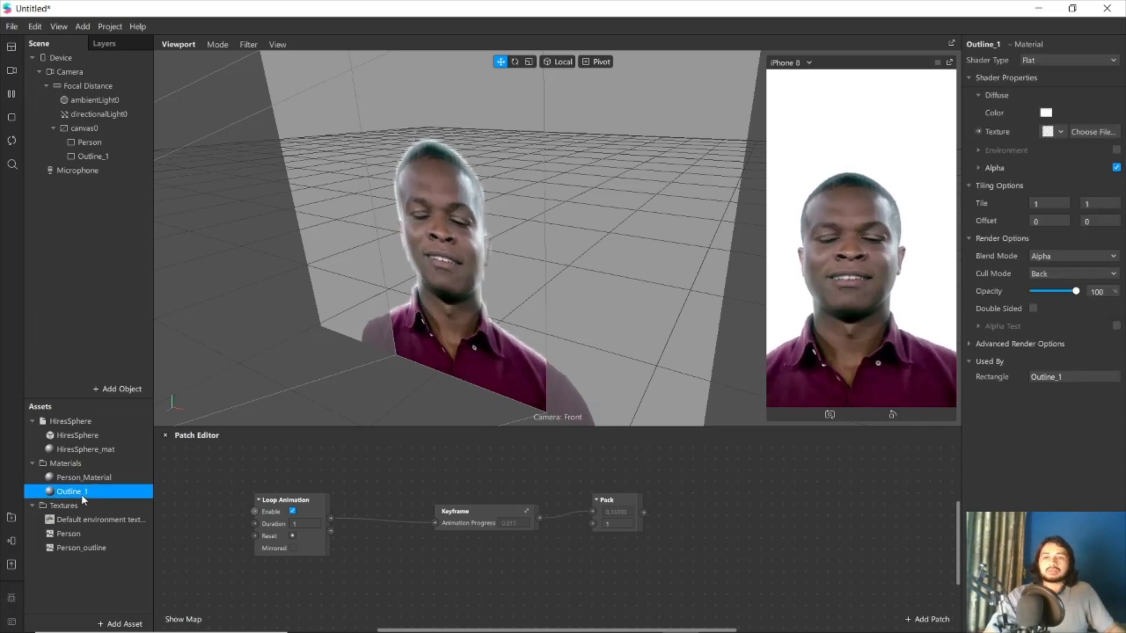
{"action": "left_click", "coordinate": [978, 133]}
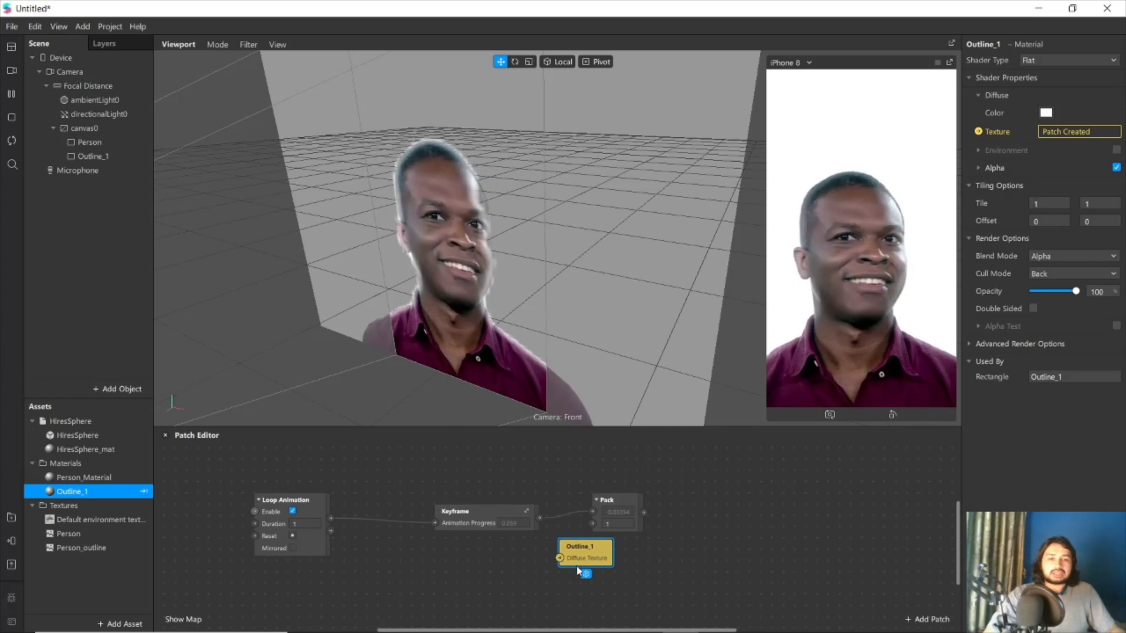
{"action": "left_click_drag", "start_coordinate": [562, 563], "coordinate": [714, 529]}
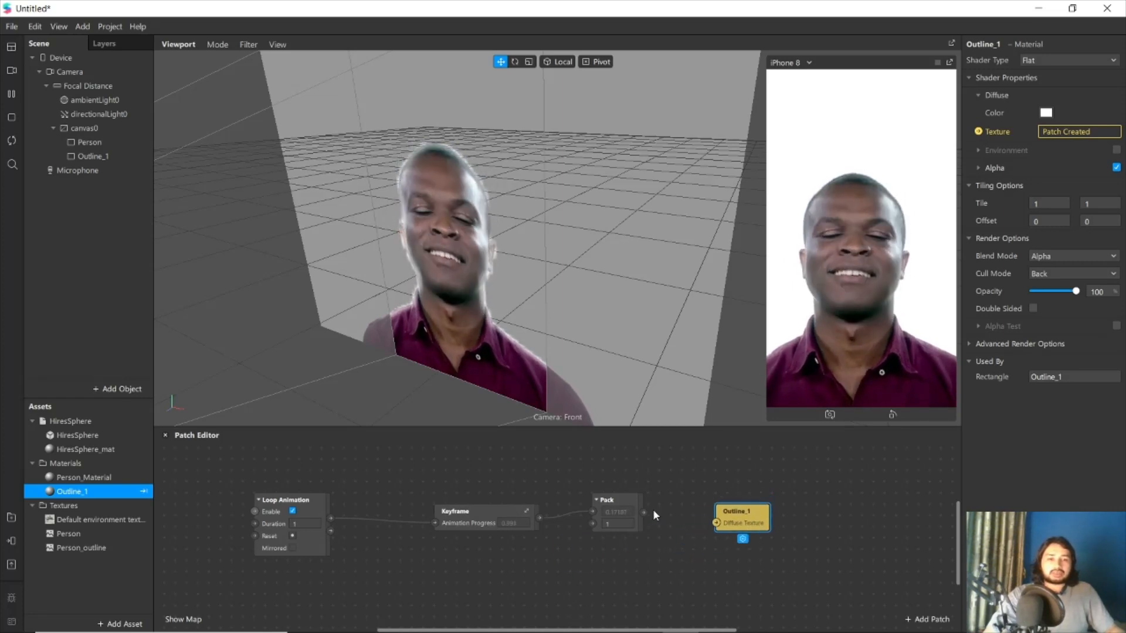
{"action": "left_click_drag", "start_coordinate": [644, 512], "coordinate": [711, 522]}
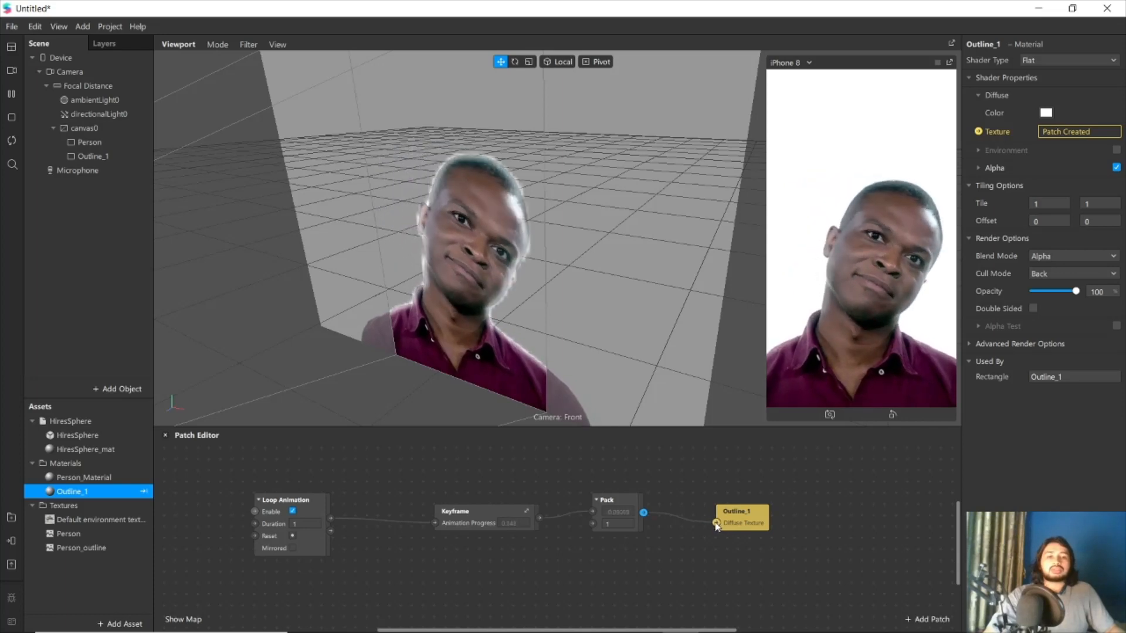
{"action": "left_click", "coordinate": [743, 522]}
{"action": "left_click_drag", "start_coordinate": [743, 523], "coordinate": [776, 523]}
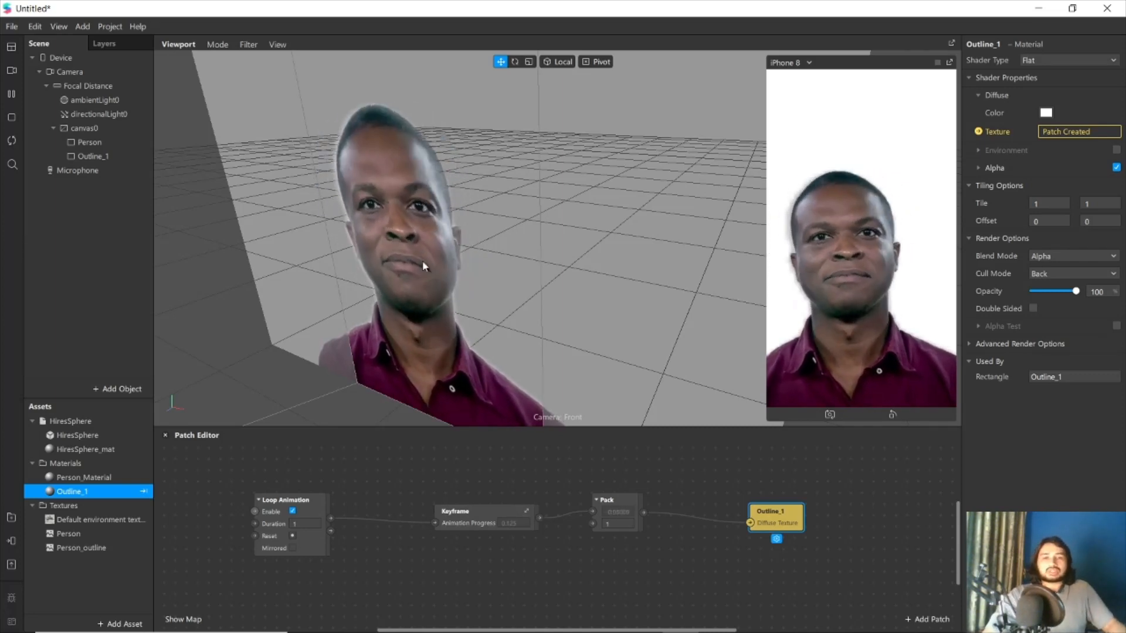
Duplicate the Outline_1 rectangle and give the duplicate, Outline_2, a newly created material
{"action": "left_click", "coordinate": [101, 157]}
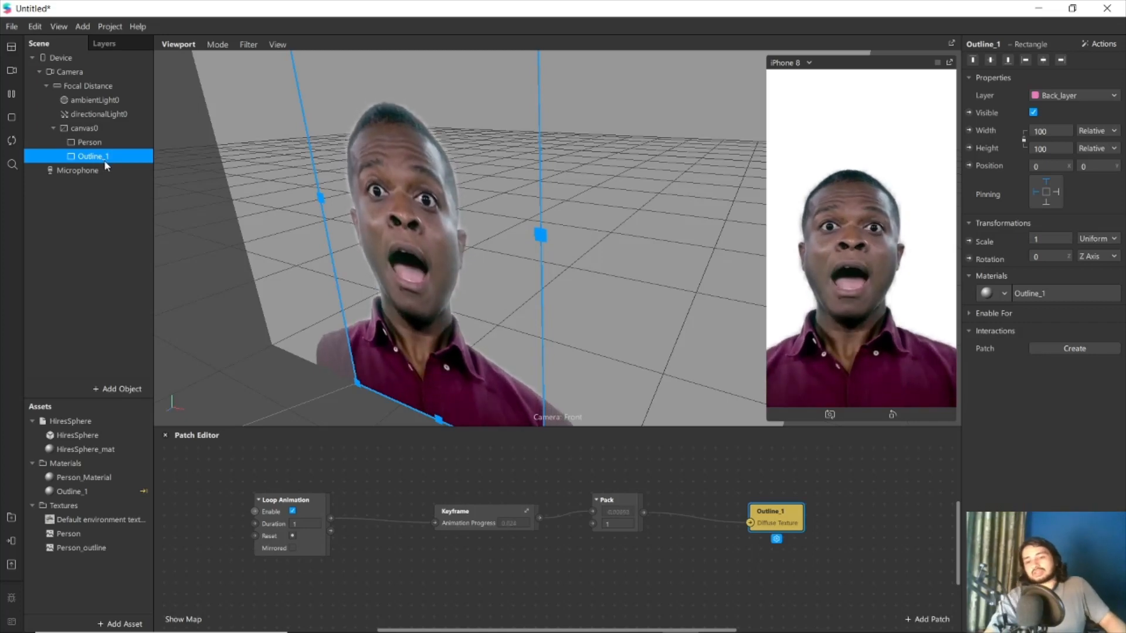
{"action": "key", "text": "ctrl+d"}
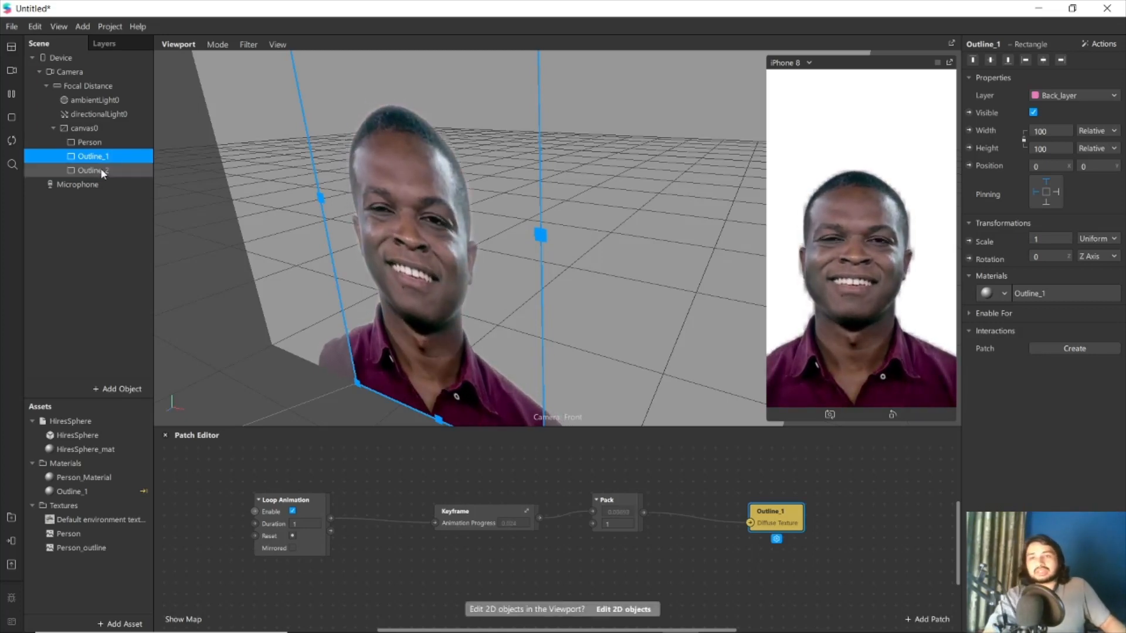
{"action": "left_click", "coordinate": [100, 169]}
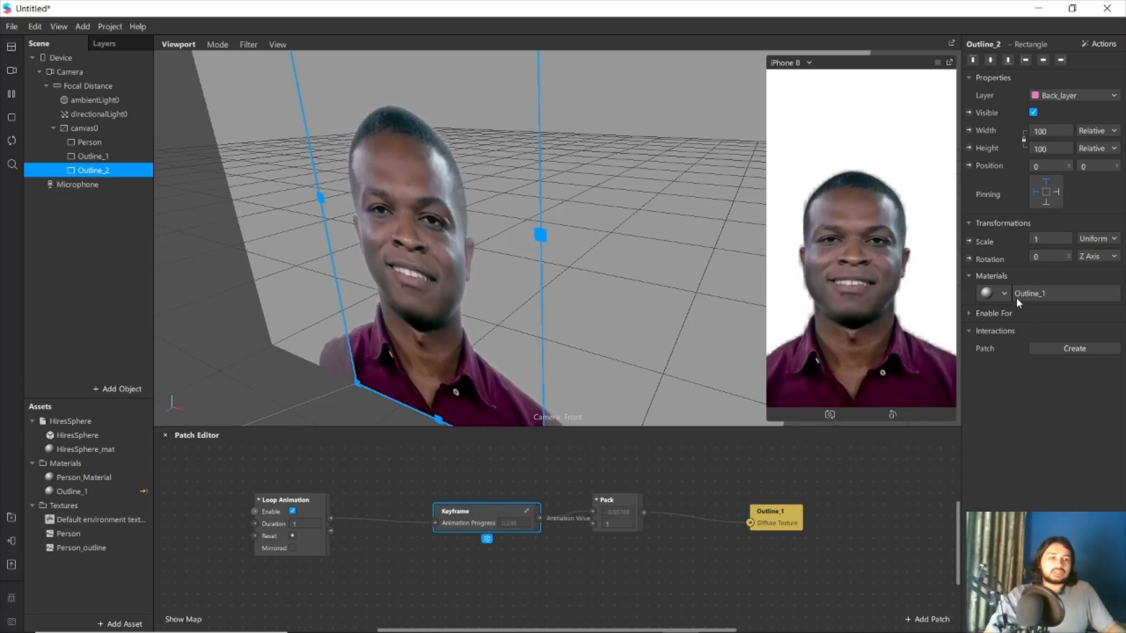
{"action": "left_click", "coordinate": [1017, 296]}
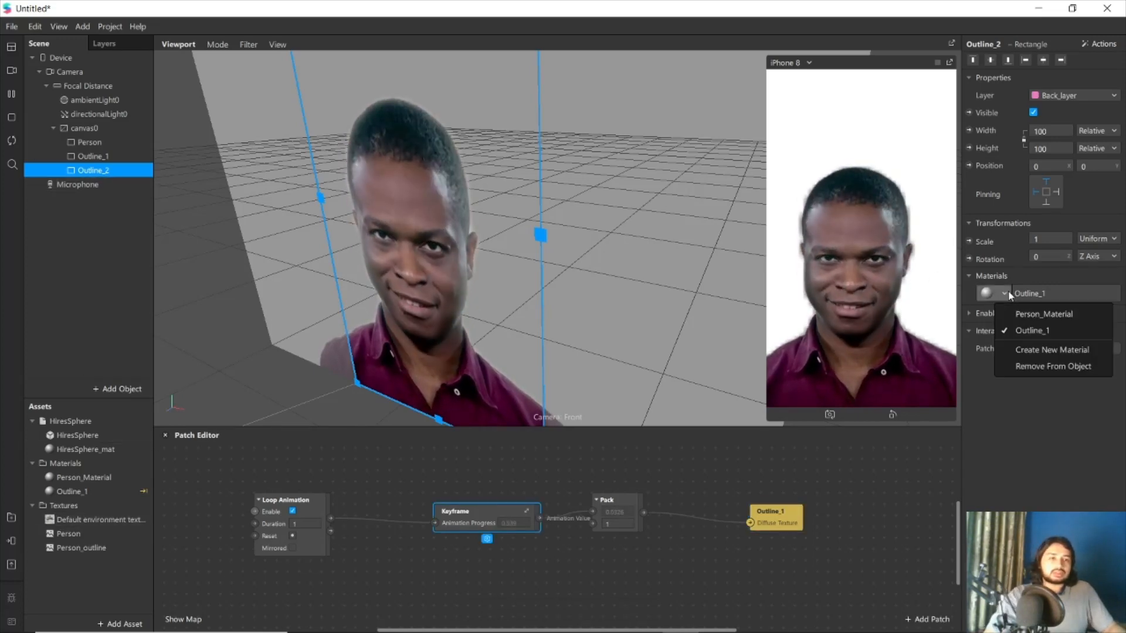
{"action": "left_click", "coordinate": [1048, 352]}
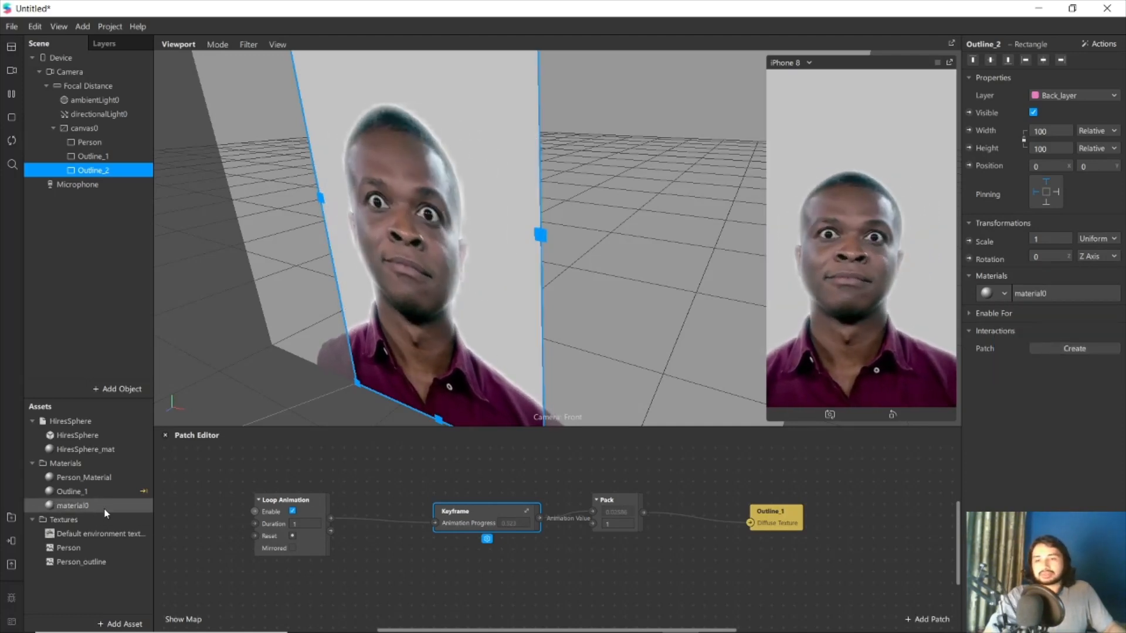
Rename the new material material0 as Outline_2
{"action": "left_click", "coordinate": [78, 508]}
{"action": "right_click", "coordinate": [77, 510]}
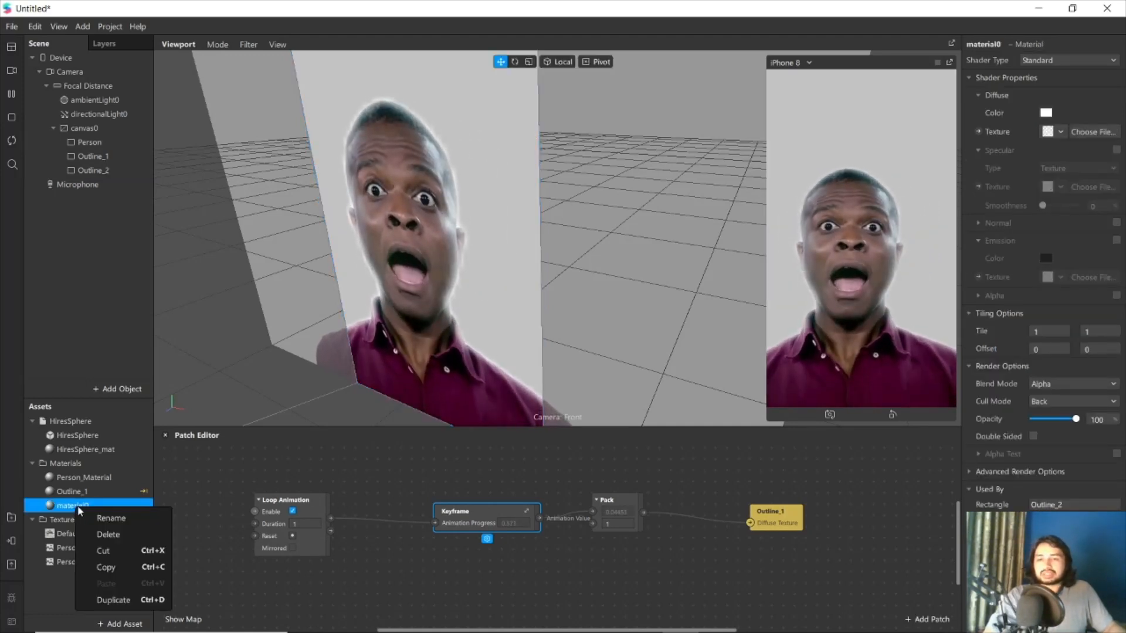
{"action": "left_click", "coordinate": [101, 518]}
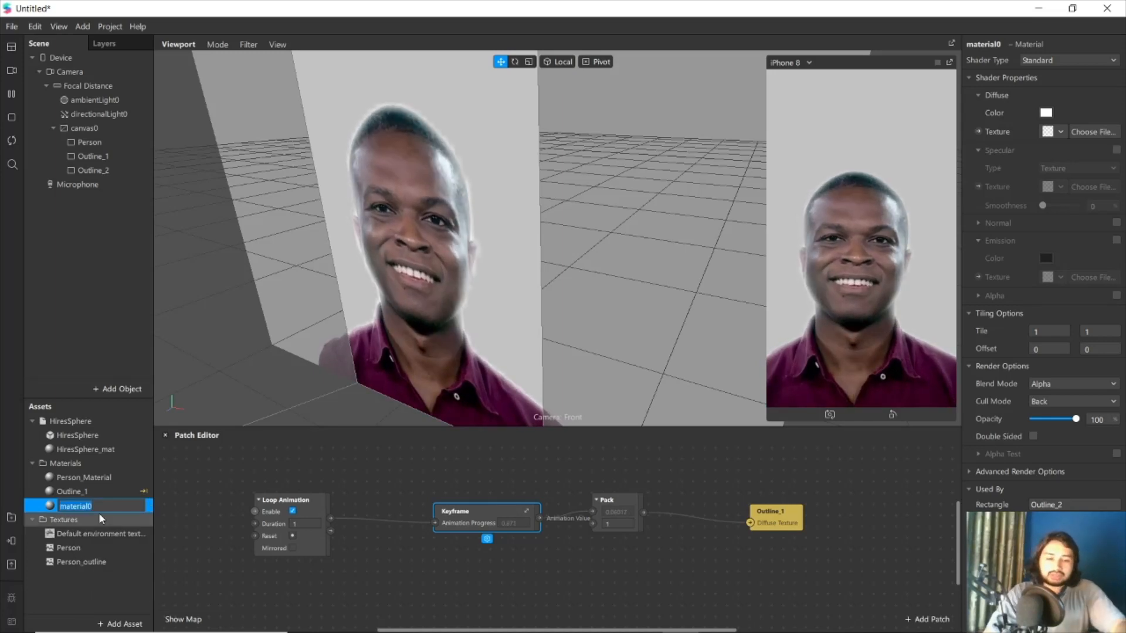
{"action": "type", "text": "Outline_2"}
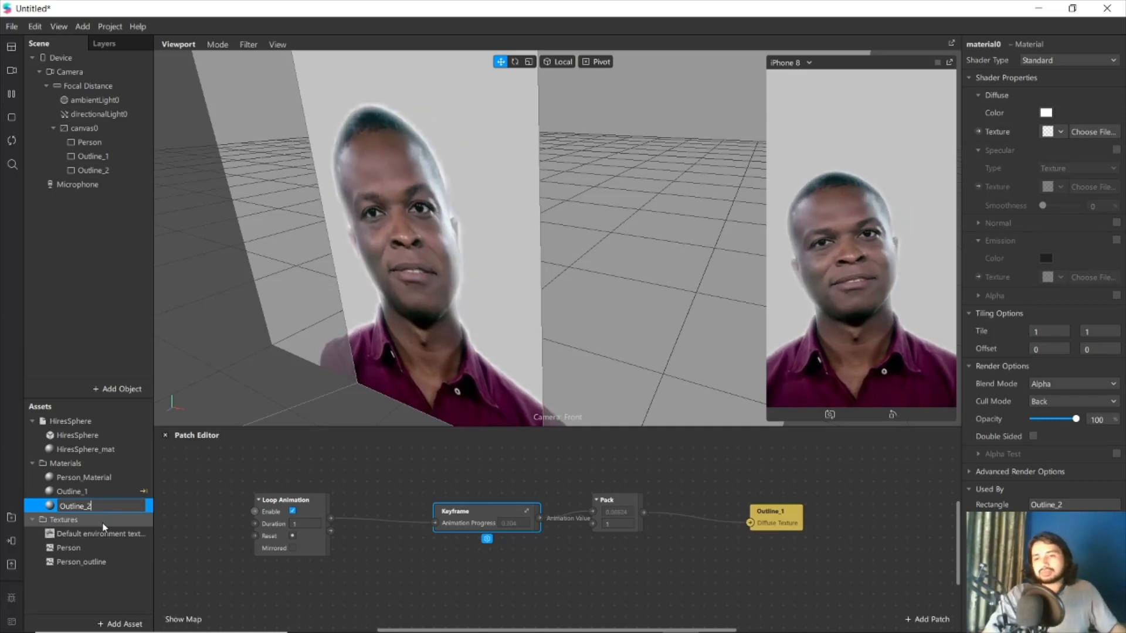
{"action": "left_click", "coordinate": [82, 582]}
{"action": "left_click", "coordinate": [90, 506]}
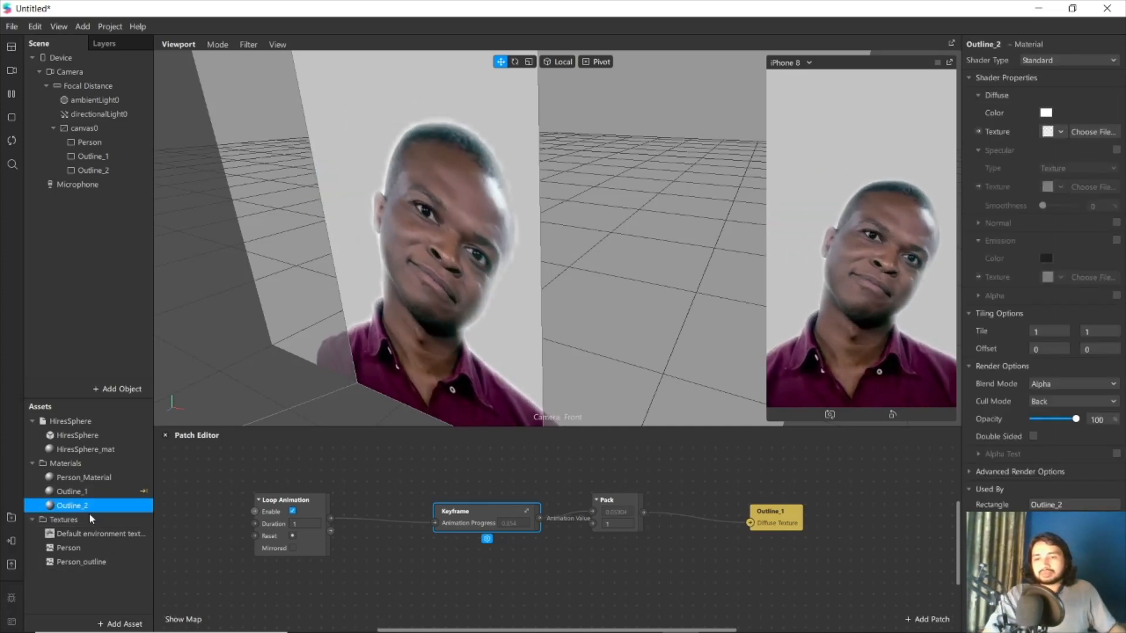
Add a second Person segmentation to the camera
{"action": "left_click", "coordinate": [78, 74]}
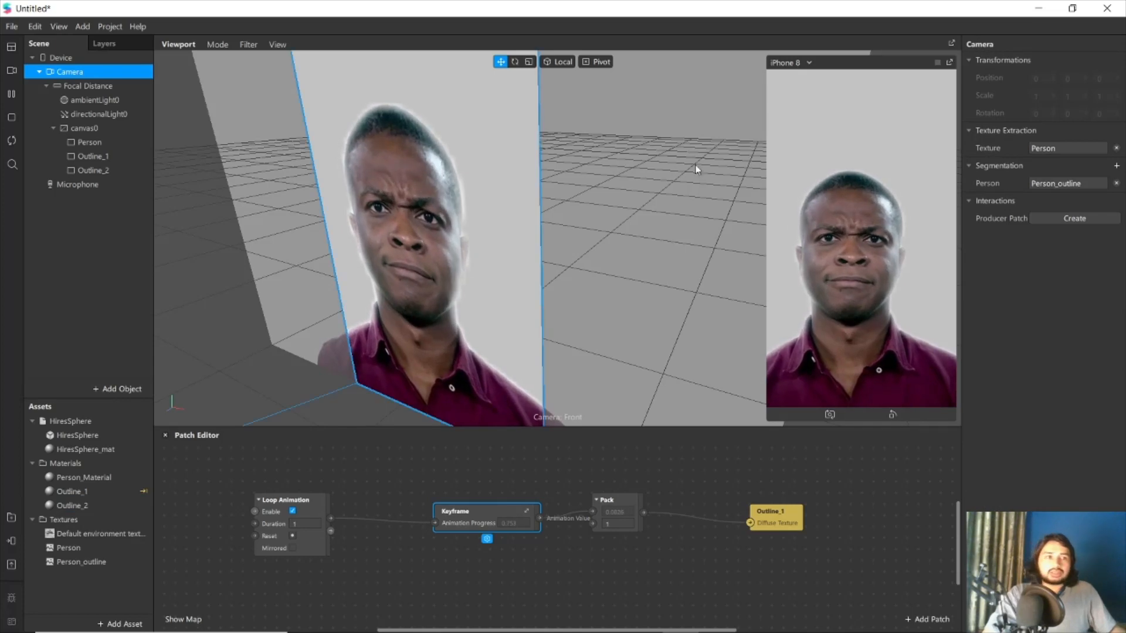
{"action": "left_click", "coordinate": [1116, 166]}
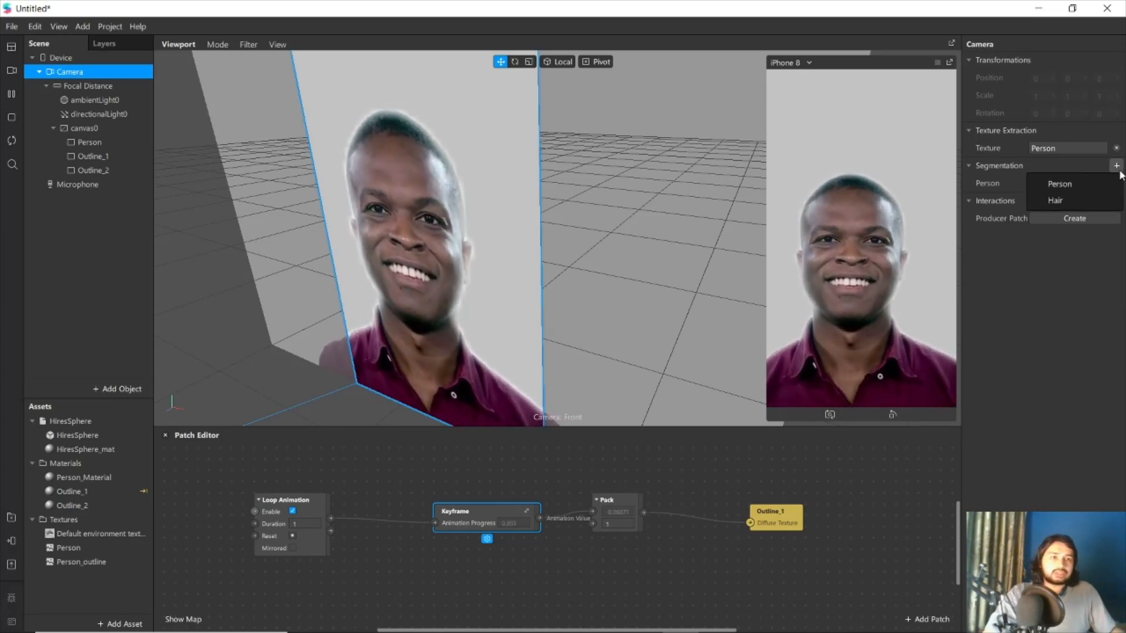
{"action": "left_click", "coordinate": [1061, 186]}
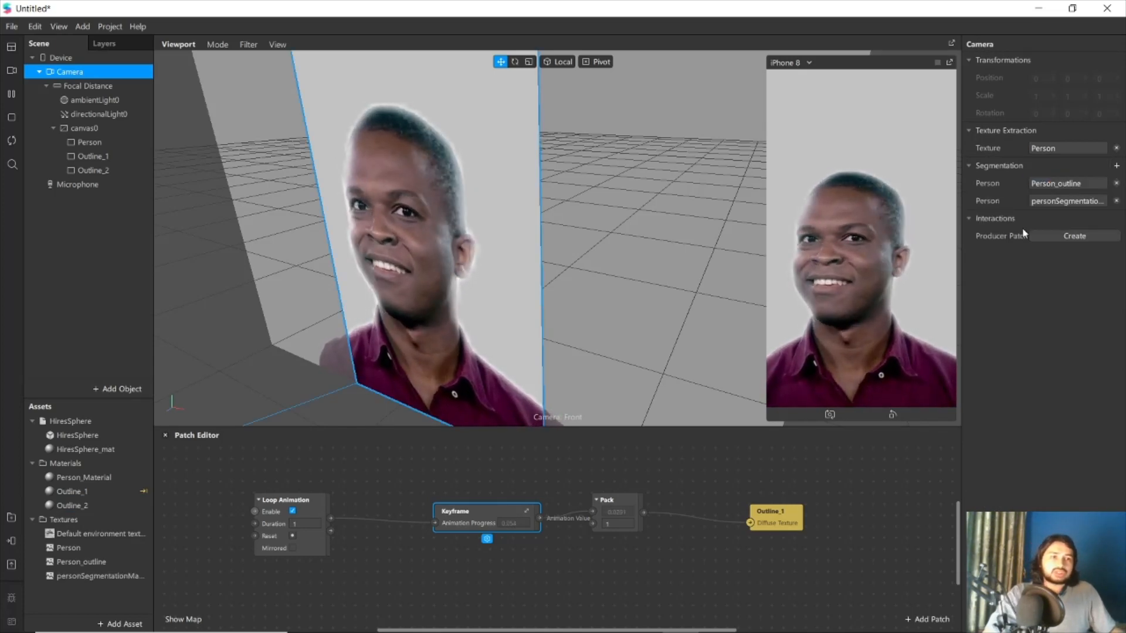
Rename the newly added person segmentation mask texture as Outline_2
{"action": "left_click", "coordinate": [88, 577]}
{"action": "right_click", "coordinate": [88, 577]}
{"action": "left_click", "coordinate": [130, 527]}
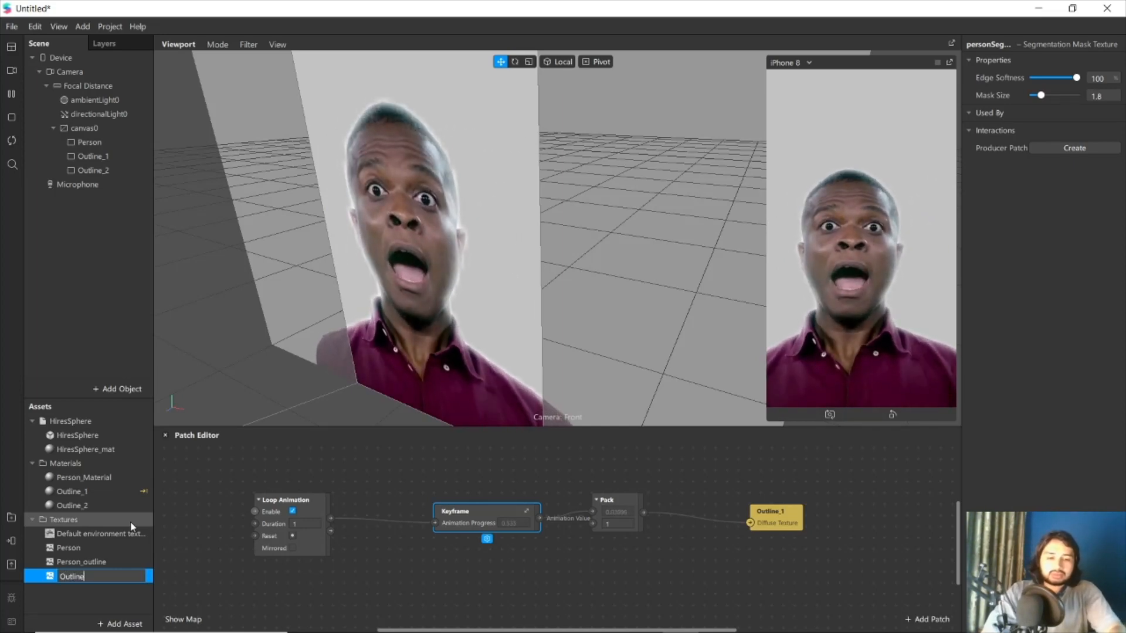
{"action": "type", "text": "Outline_2"}
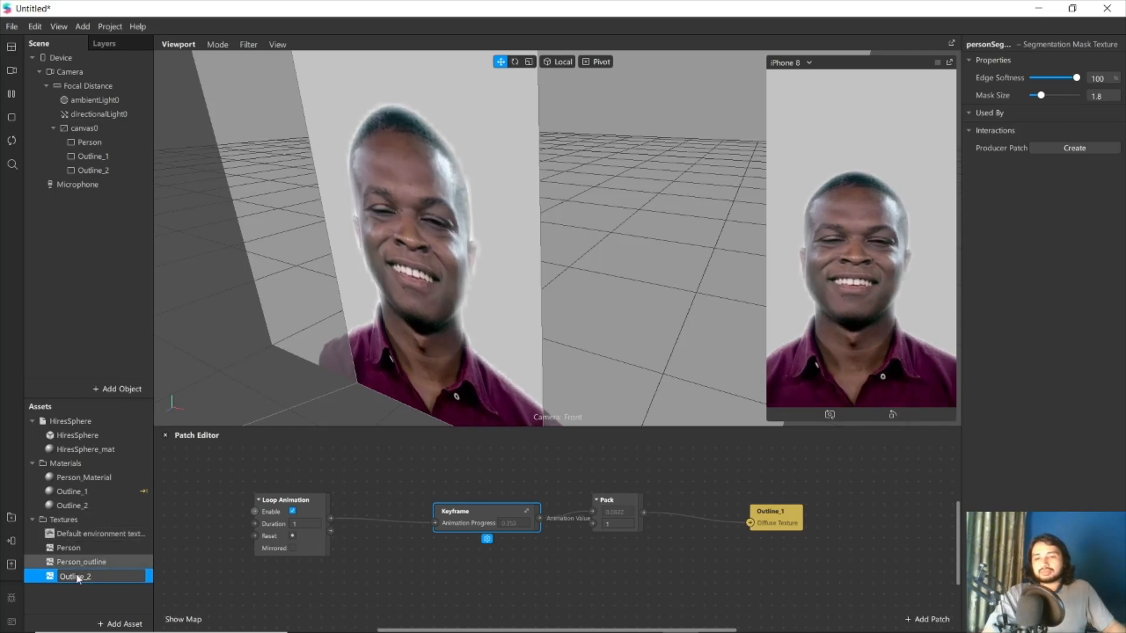
{"action": "left_click", "coordinate": [74, 561]}
{"action": "left_click", "coordinate": [75, 576]}
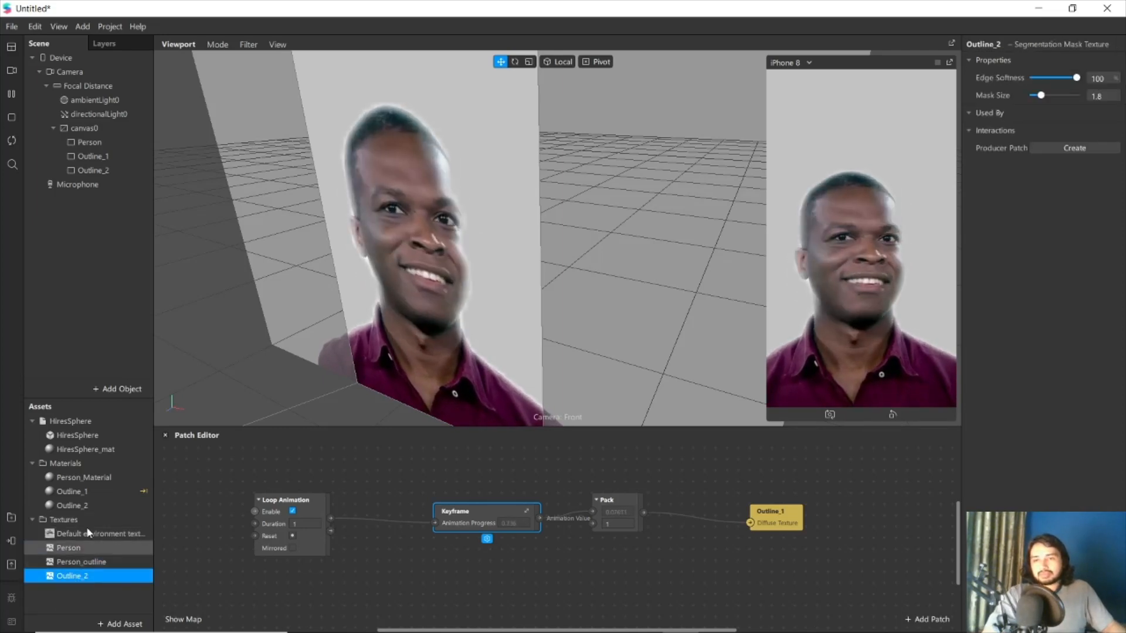
Set the Outline_2 material's shader to Flat and enable its alpha with the Outline_2 segmentation texture
{"action": "left_click", "coordinate": [71, 506]}
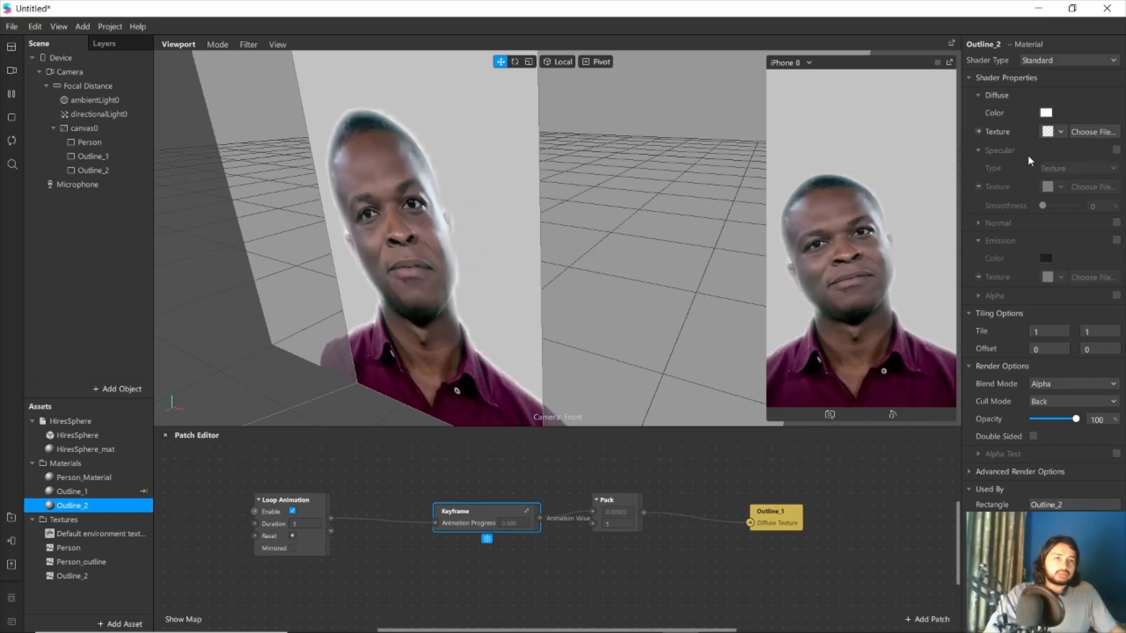
{"action": "left_click", "coordinate": [1037, 61]}
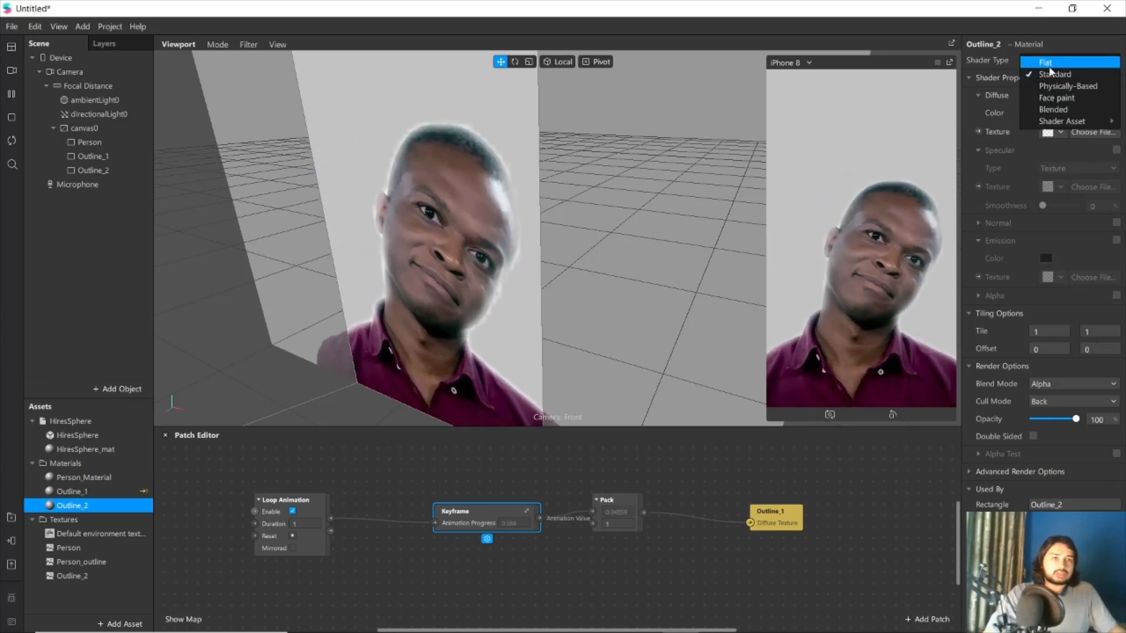
{"action": "left_click", "coordinate": [1039, 63]}
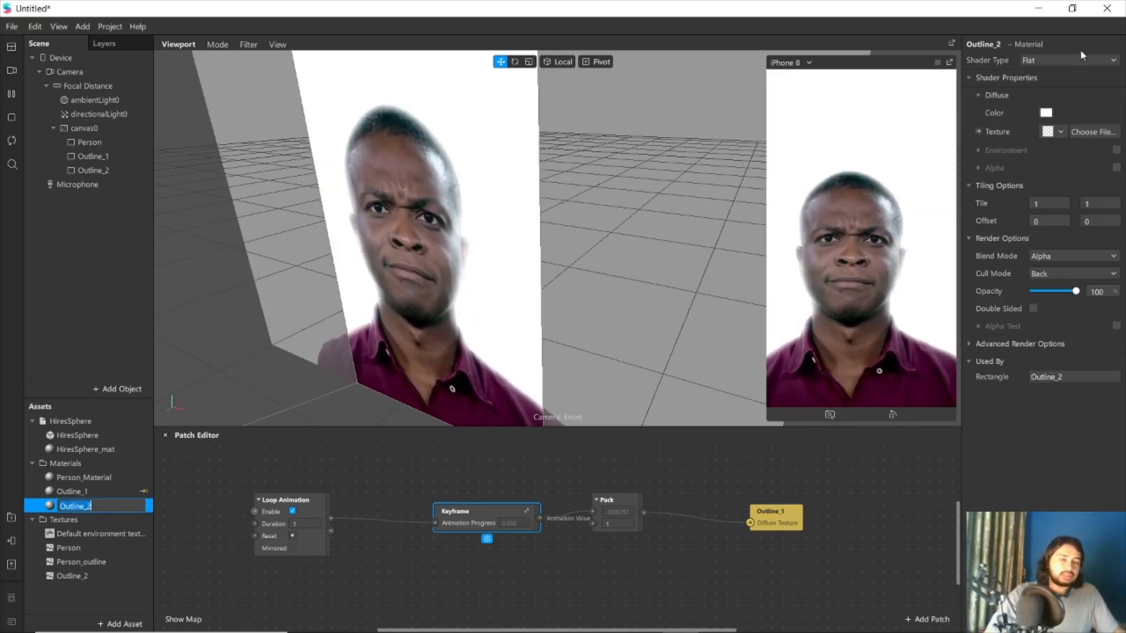
{"action": "left_click", "coordinate": [1116, 168]}
{"action": "left_click", "coordinate": [1060, 204]}
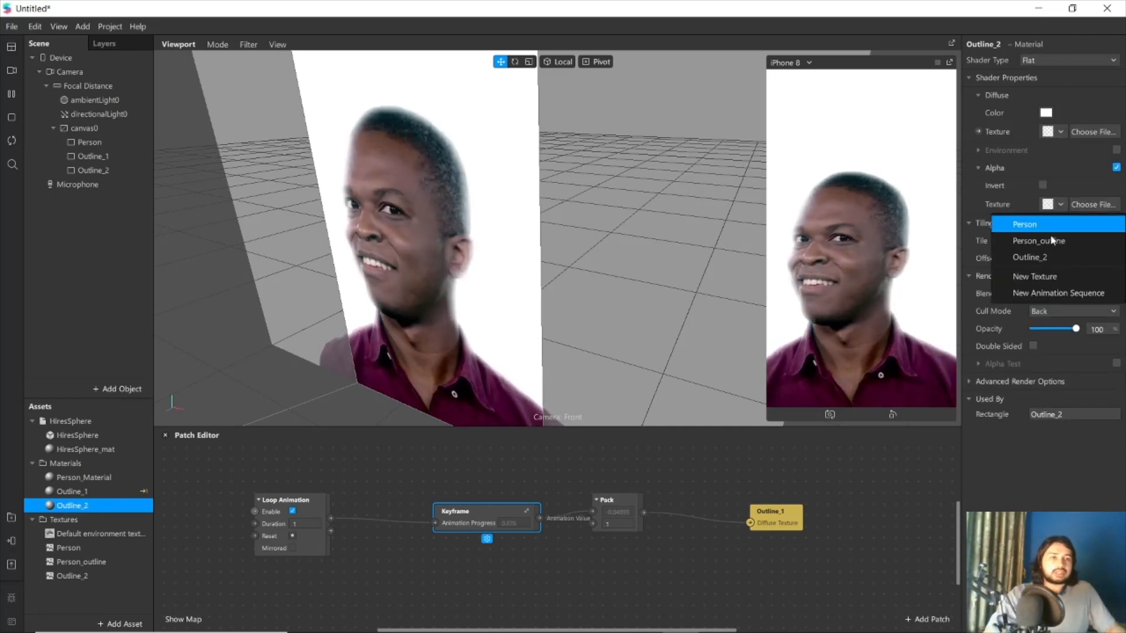
{"action": "left_click", "coordinate": [1030, 258]}
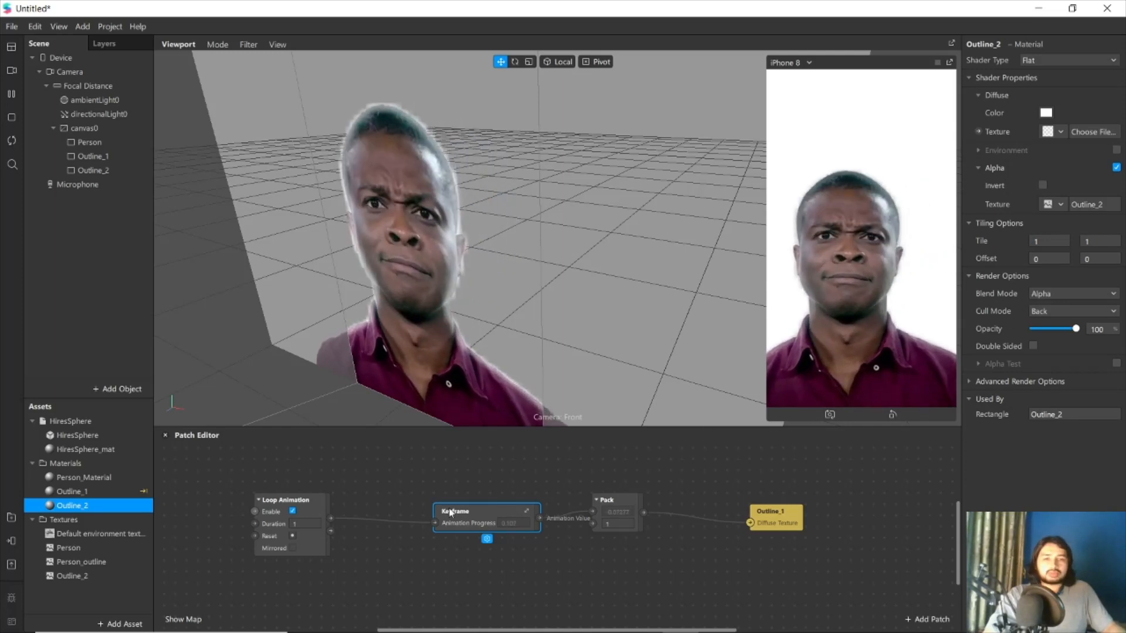
Create a patch for the Outline_2 material's diffuse texture and connect the Pack output to it
{"action": "left_click", "coordinate": [978, 168]}
{"action": "left_click", "coordinate": [978, 132]}
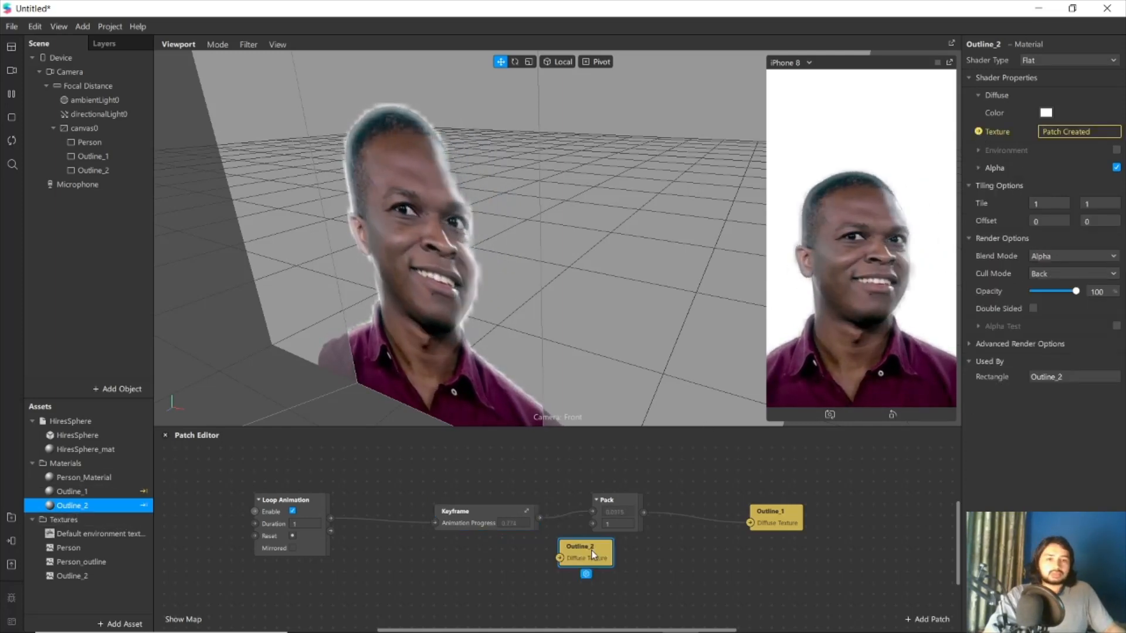
{"action": "left_click_drag", "start_coordinate": [581, 549], "coordinate": [760, 558]}
{"action": "left_click_drag", "start_coordinate": [643, 514], "coordinate": [739, 567]}
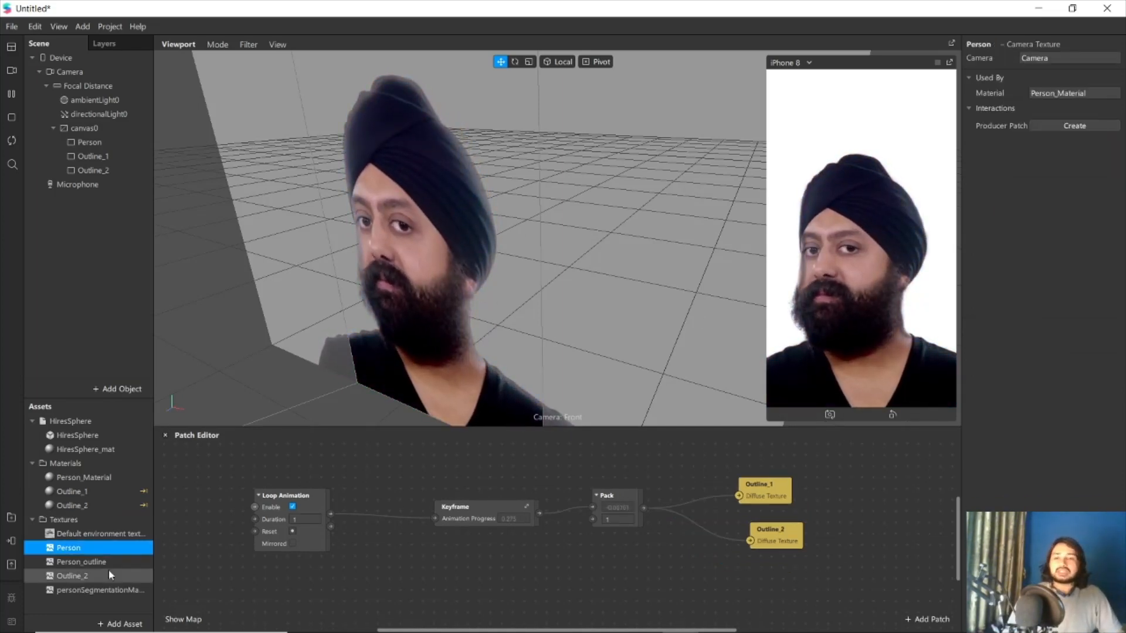
Set the mask size to 0.0 for the Person_outline texture and 2.3 for the Outline_2 texture
{"action": "left_click", "coordinate": [79, 561]}
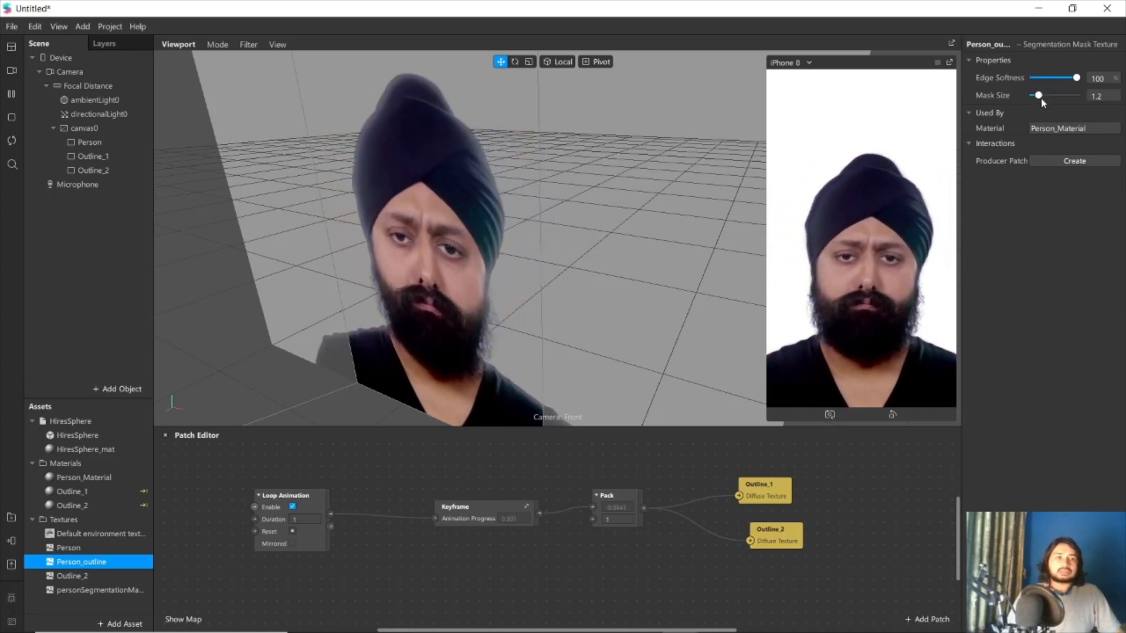
{"action": "mouse_move", "coordinate": [1041, 97]}
{"action": "left_mouse_down"}
{"action": "mouse_move", "coordinate": [1062, 100]}
{"action": "mouse_move", "coordinate": [1033, 98]}
{"action": "left_mouse_up"}
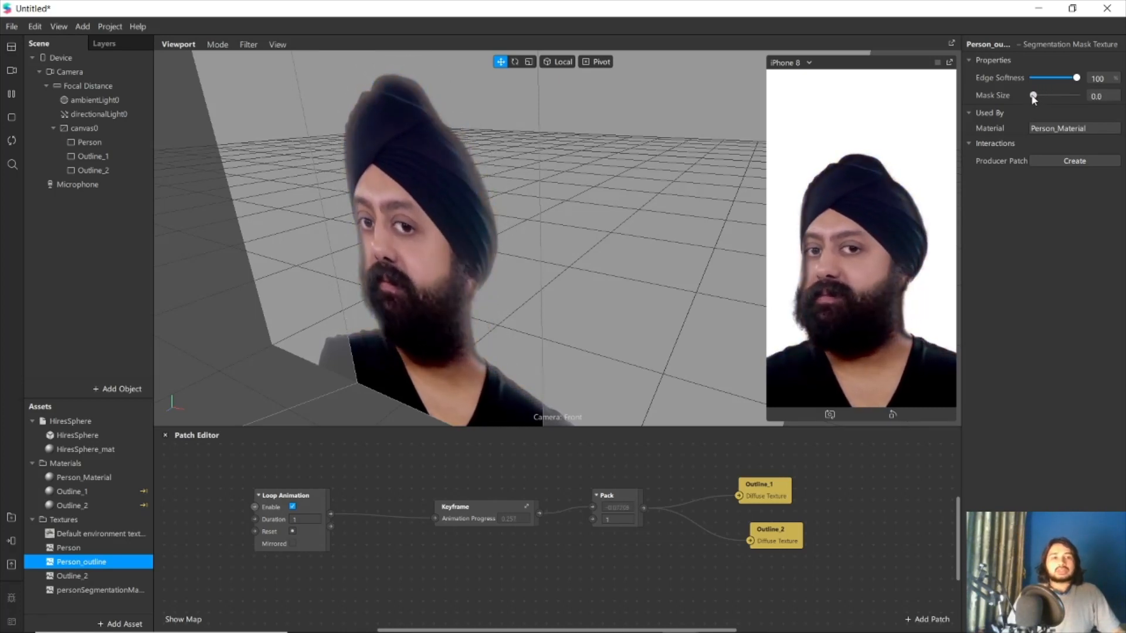
{"action": "left_click", "coordinate": [67, 577]}
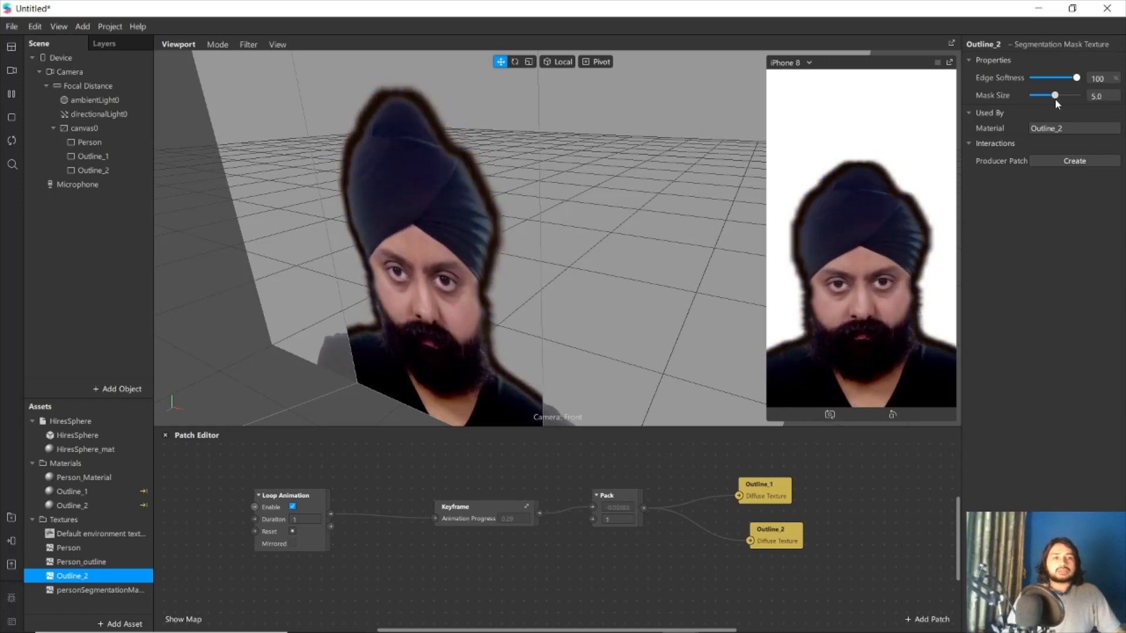
{"action": "left_click_drag", "start_coordinate": [1054, 99], "coordinate": [1041, 98]}
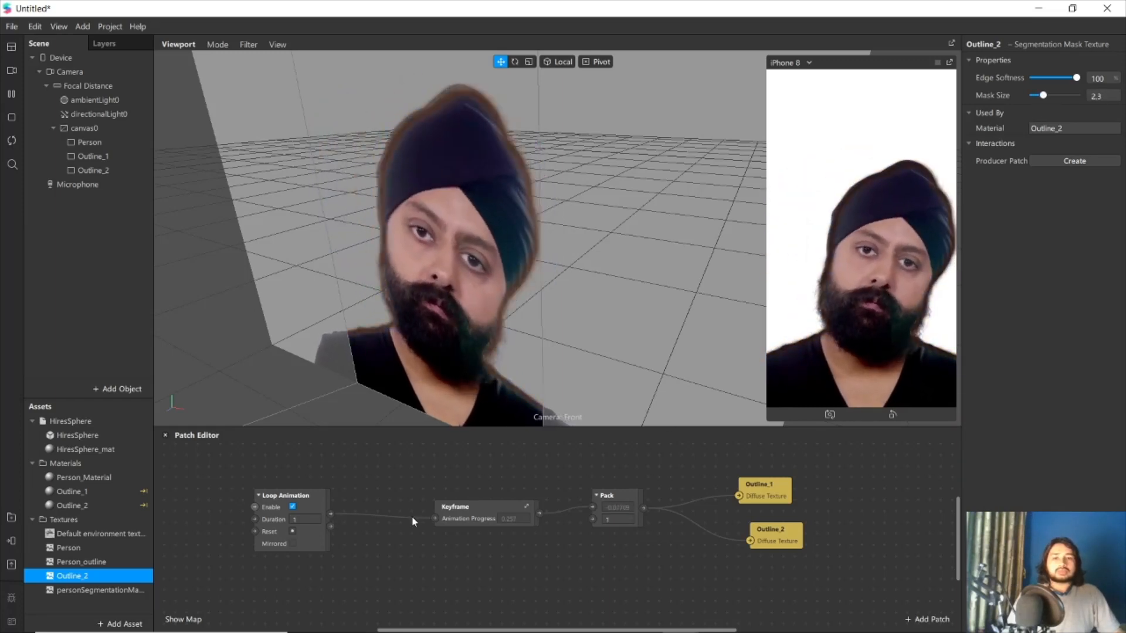
Set the Keyframe animation's duration to 72 frames and reposition the Z curve's low point near frame 40
{"action": "left_click", "coordinate": [525, 506]}
{"action": "left_click_drag", "start_coordinate": [308, 463], "coordinate": [332, 463]}
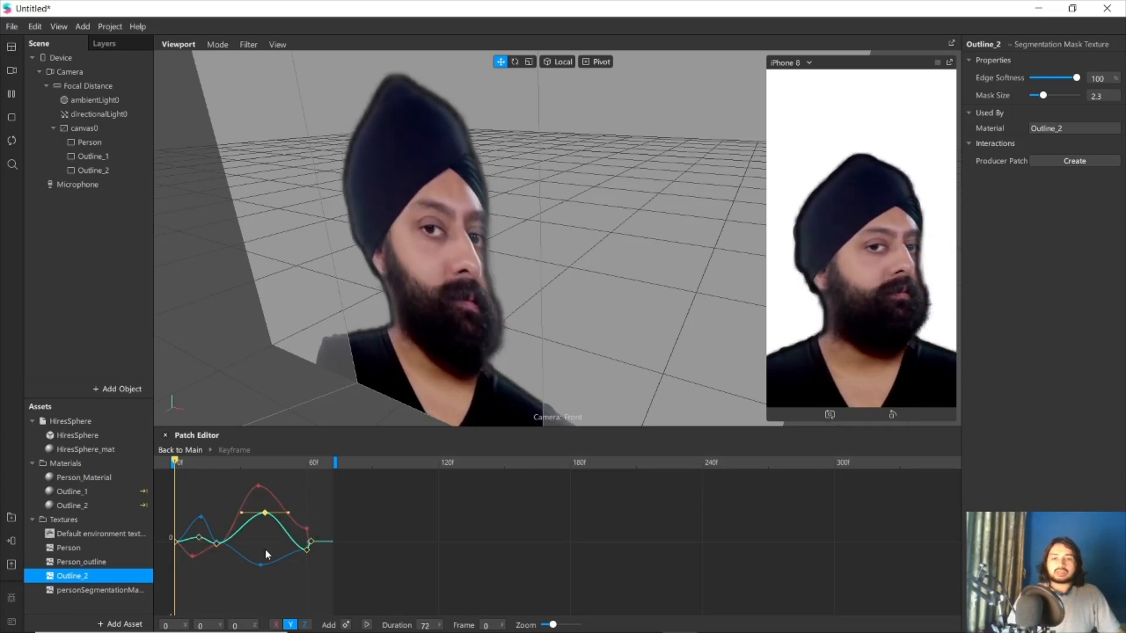
{"action": "left_click_drag", "start_coordinate": [261, 563], "coordinate": [263, 550]}
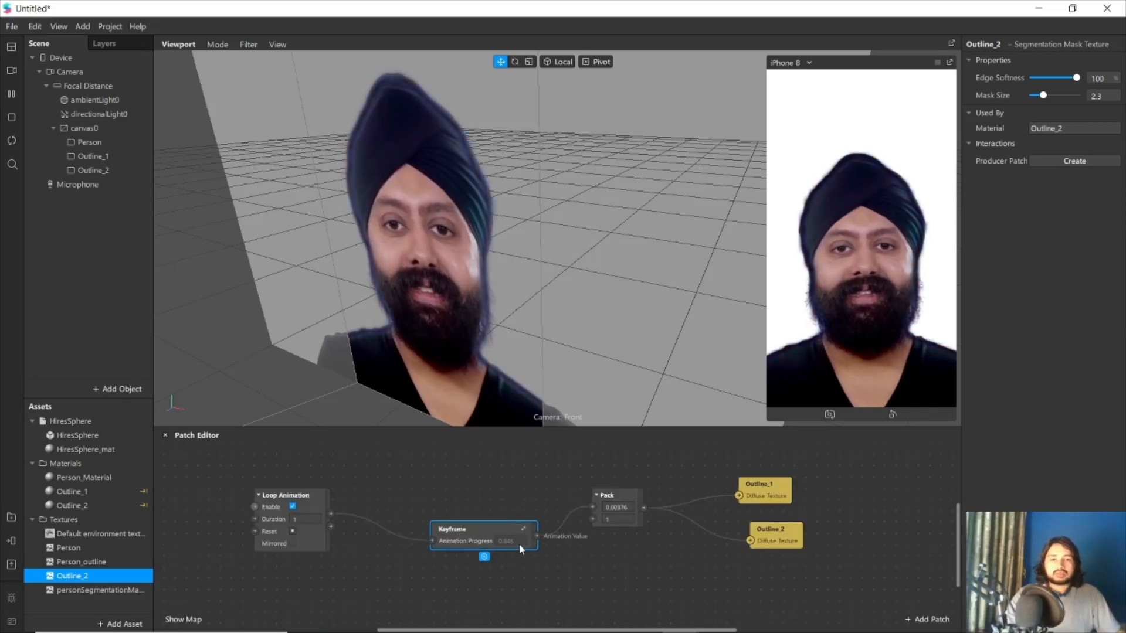
Duplicate the Keyframe patch below the original and remove the duplicate's connection to the Pack patch
{"action": "left_click_drag", "start_coordinate": [519, 544], "coordinate": [509, 502]}
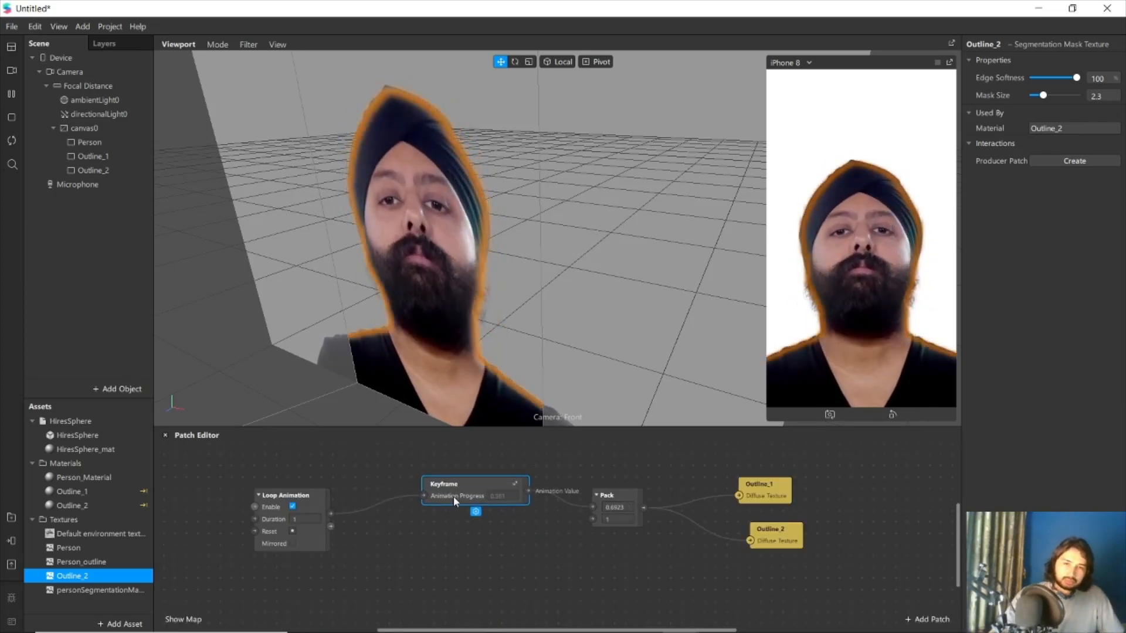
{"action": "left_click_drag", "start_coordinate": [455, 497], "coordinate": [450, 585], "text": "alt"}
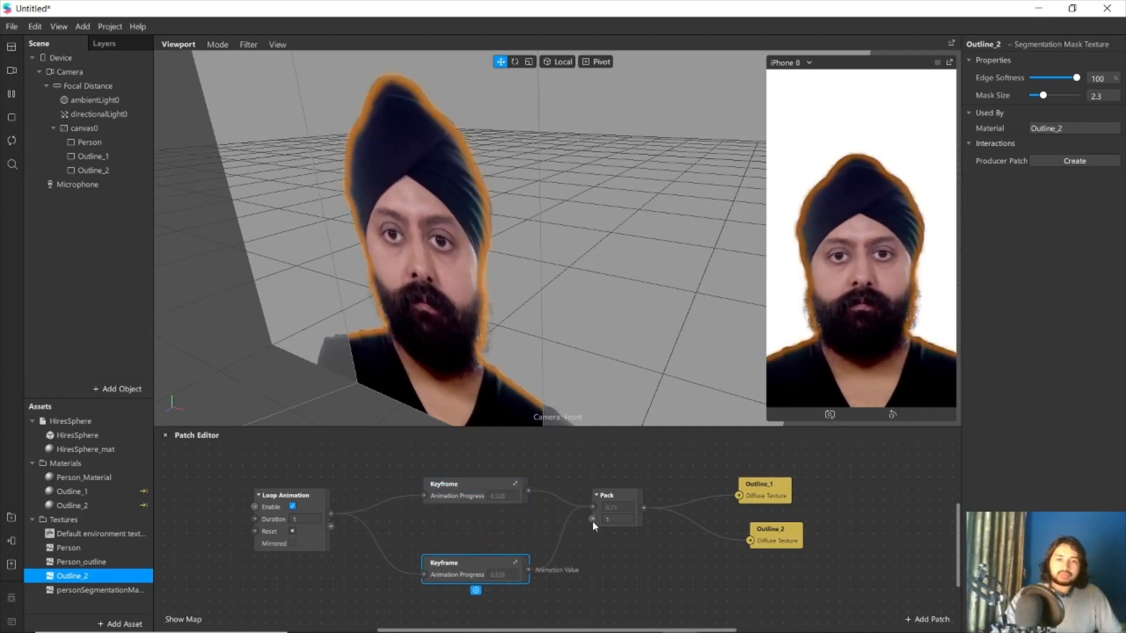
{"action": "left_click", "coordinate": [557, 532]}
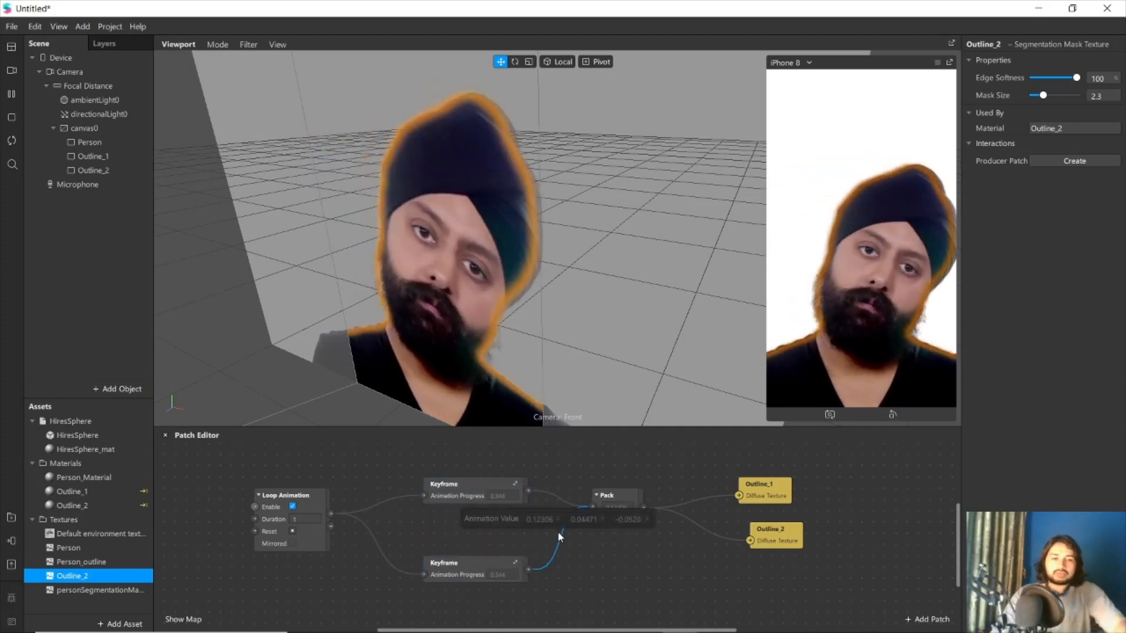
{"action": "key", "text": "Delete"}
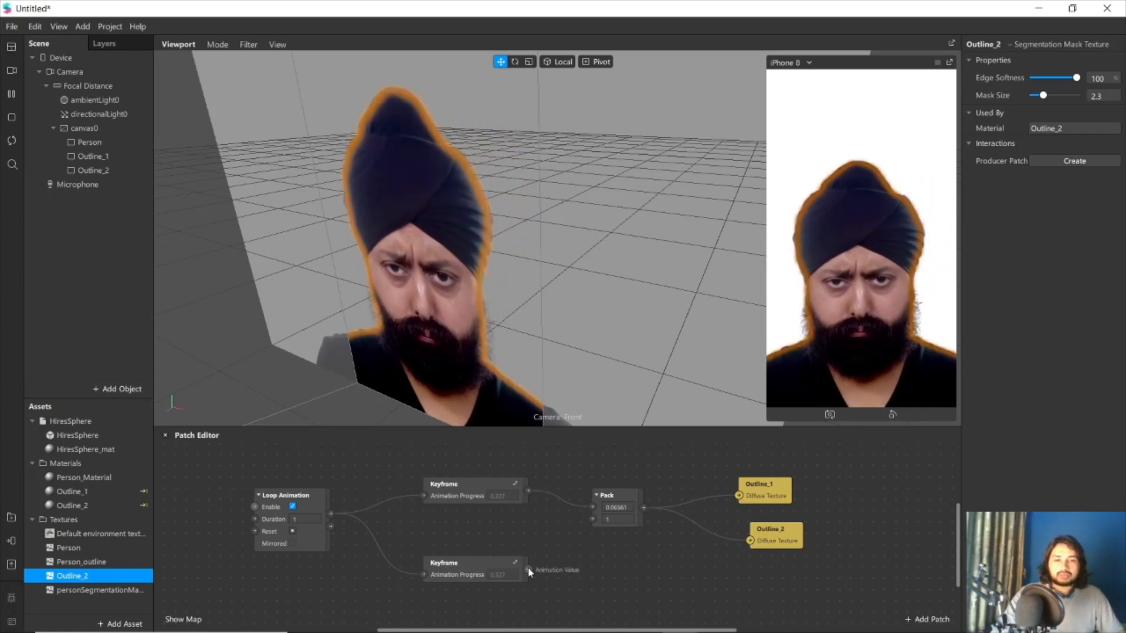
Add a Pack patch fed by the duplicate Keyframe, set it to Vector 2 and place it beside that Keyframe
{"action": "left_click_drag", "start_coordinate": [592, 576], "coordinate": [610, 571]}
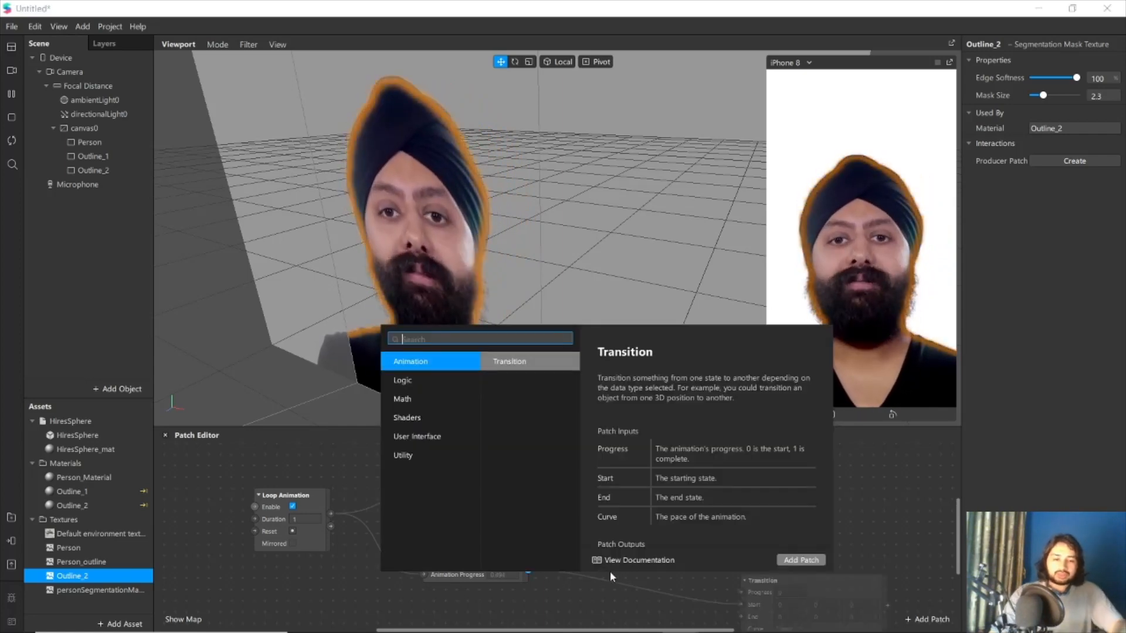
{"action": "type", "text": "pac"}
{"action": "key", "text": "Return"}
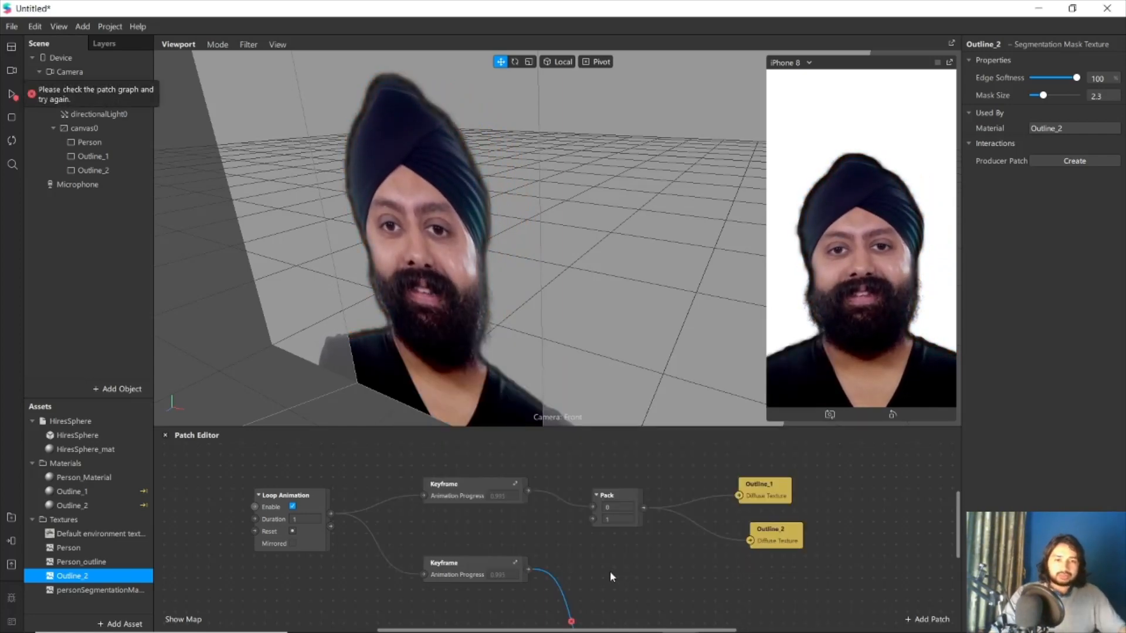
{"action": "left_click_drag", "start_coordinate": [632, 534], "coordinate": [631, 500]}
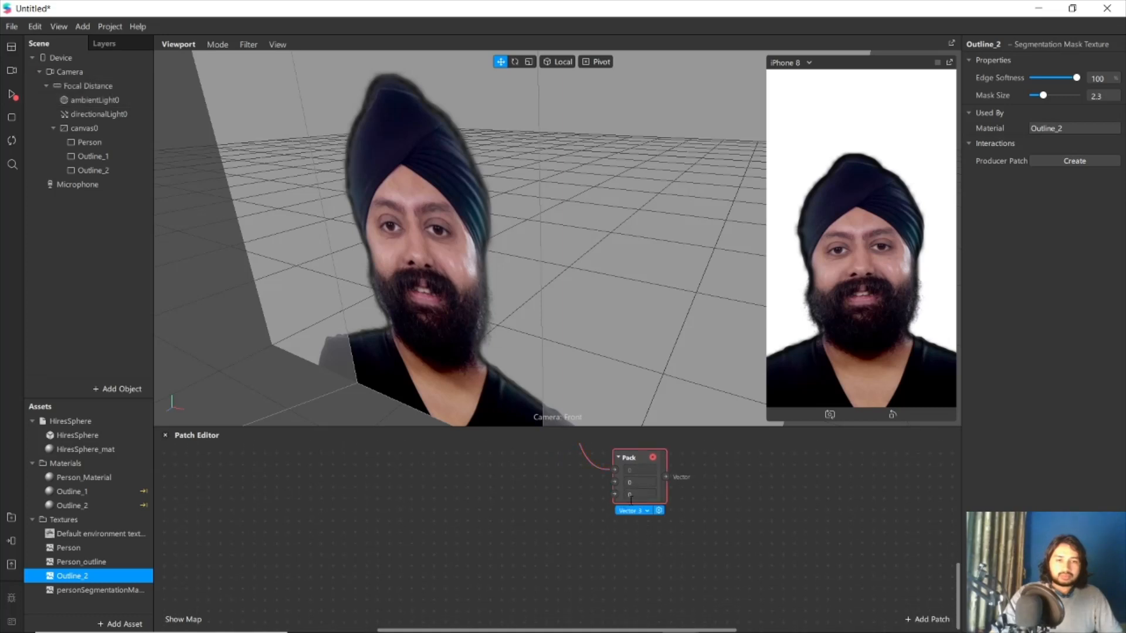
{"action": "left_click", "coordinate": [633, 511]}
{"action": "left_click", "coordinate": [649, 526]}
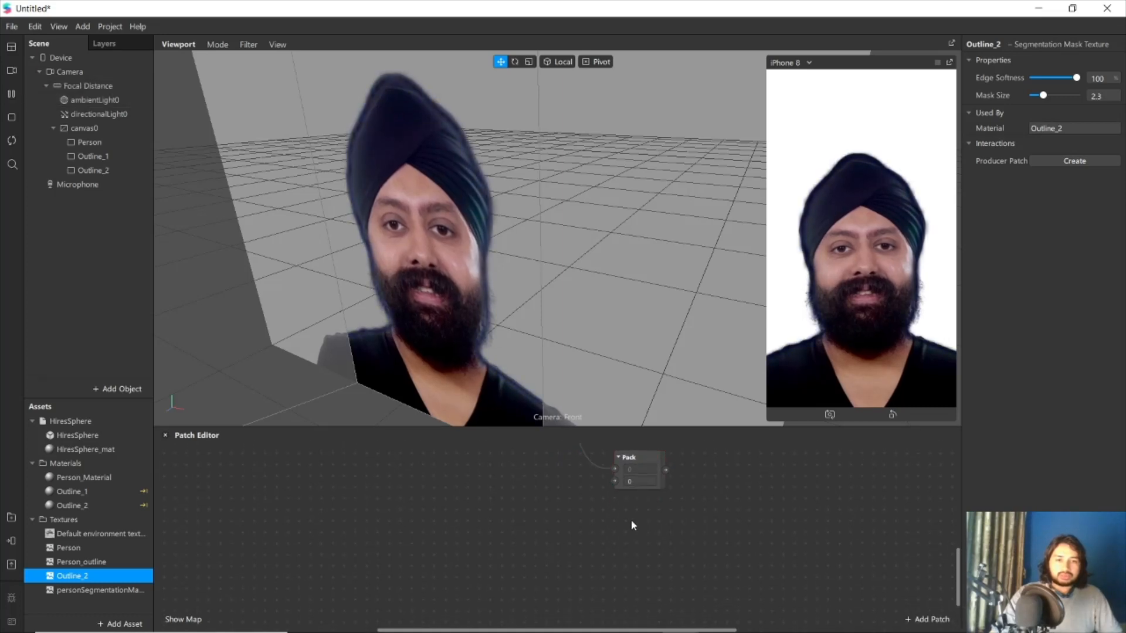
{"action": "scroll", "coordinate": [641, 523], "scroll_direction": "down", "scroll_amount": 2}
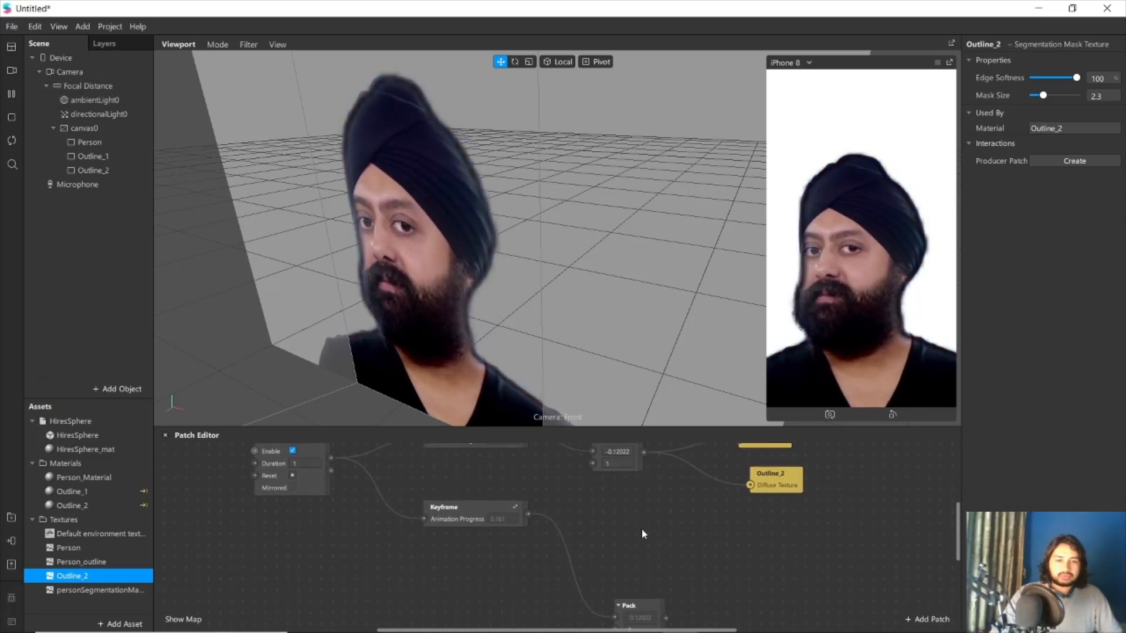
{"action": "left_click_drag", "start_coordinate": [645, 594], "coordinate": [634, 512]}
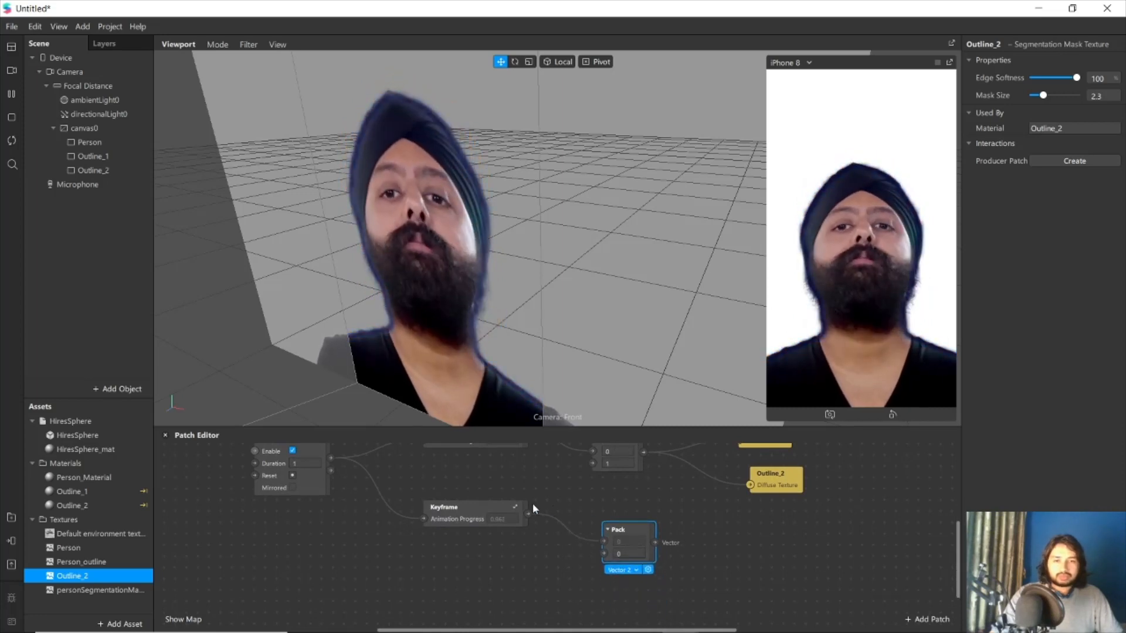
Reshape the duplicate Keyframe's X, Y and Z curves with different peaks and dips, moving the last X keyframe to frame 67 at -0.43
{"action": "left_click", "coordinate": [516, 507]}
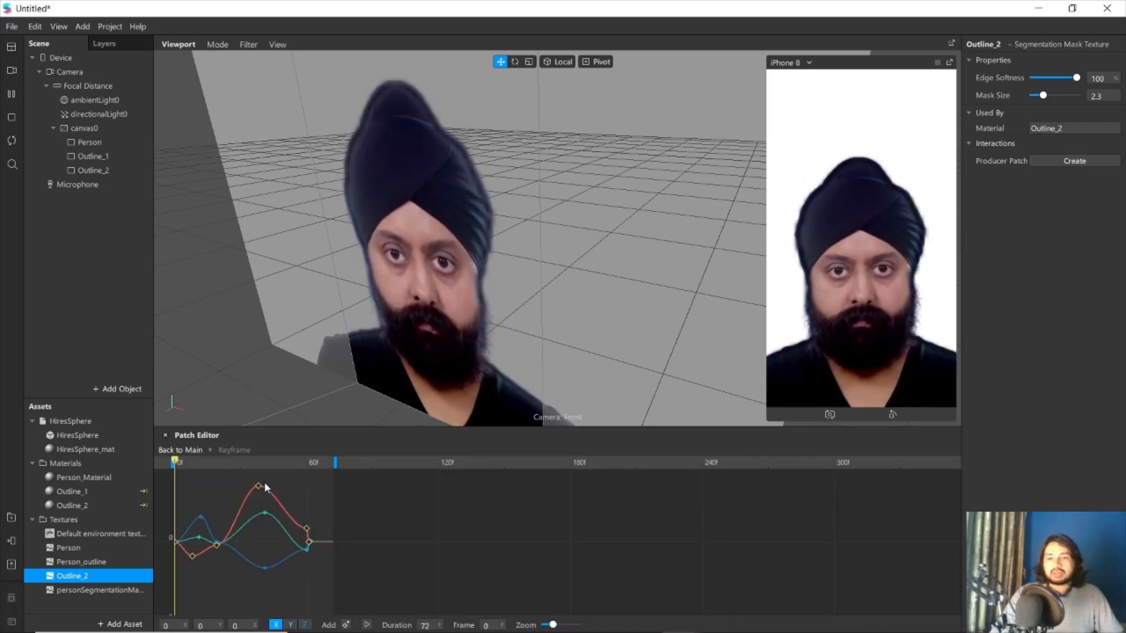
{"action": "left_click_drag", "start_coordinate": [259, 485], "coordinate": [259, 576]}
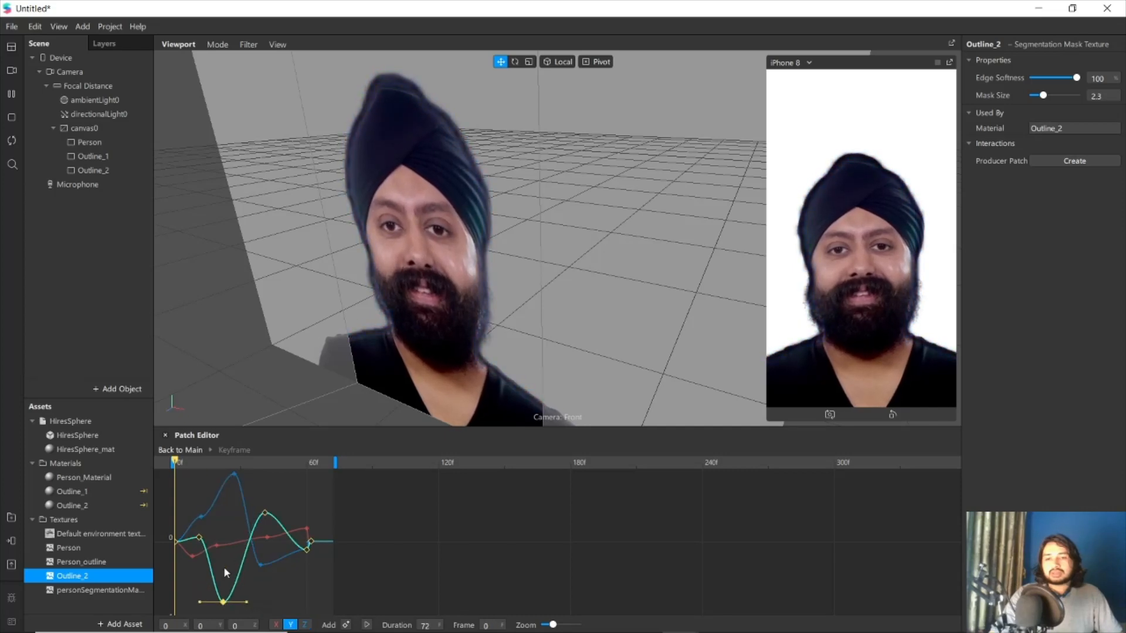
{"action": "left_click", "coordinate": [218, 549]}
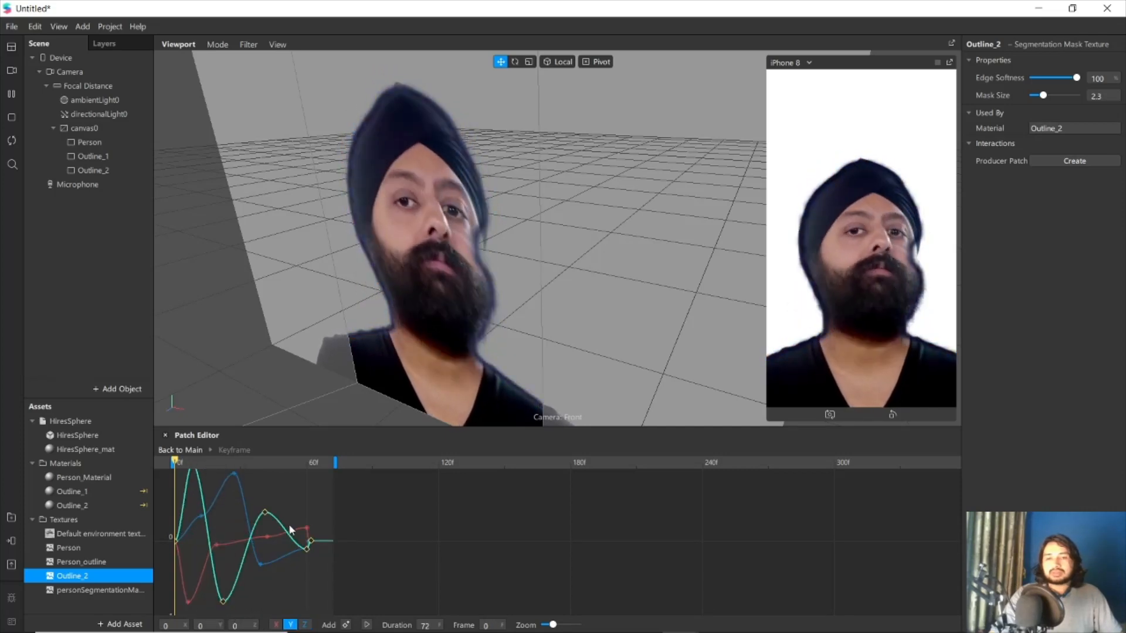
{"action": "left_click", "coordinate": [307, 529]}
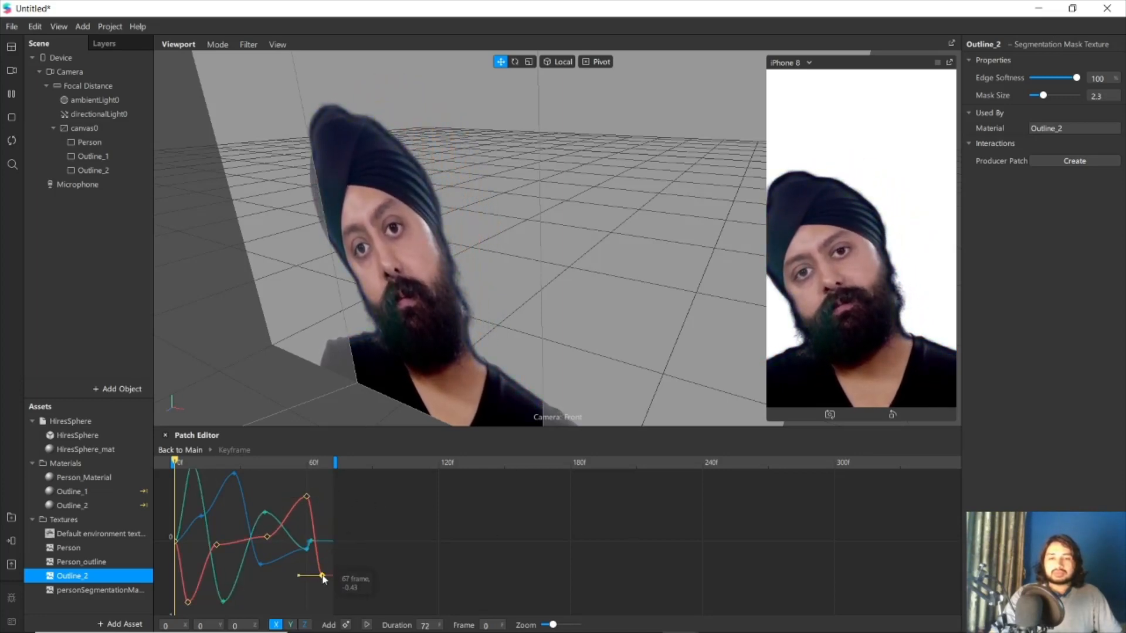
{"action": "left_click_drag", "start_coordinate": [307, 549], "coordinate": [306, 580]}
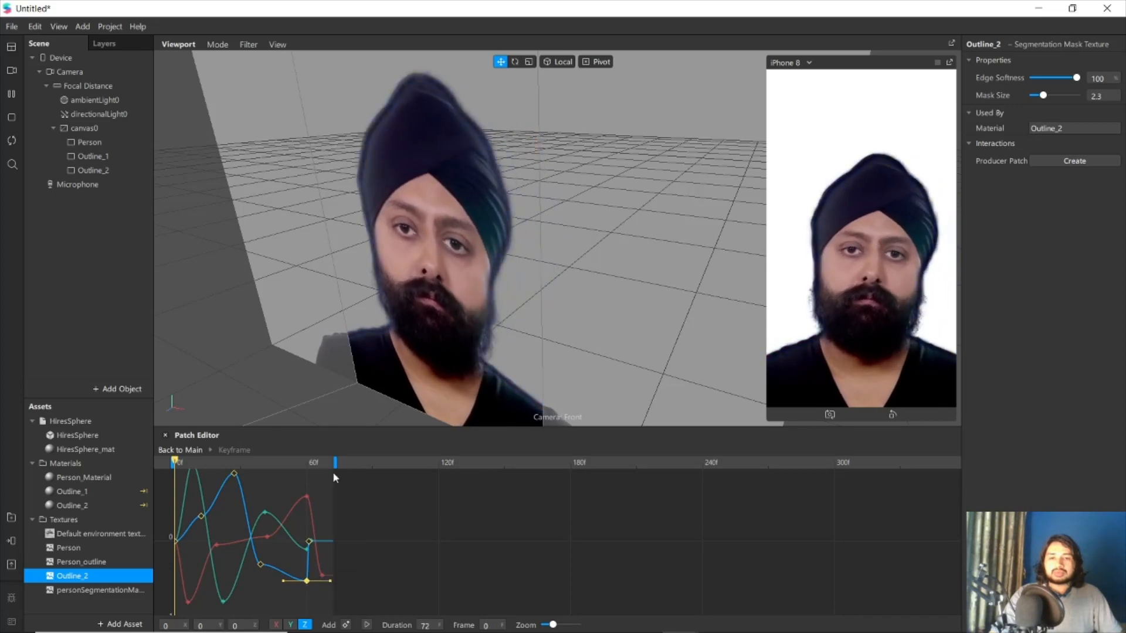
{"action": "left_click", "coordinate": [190, 451]}
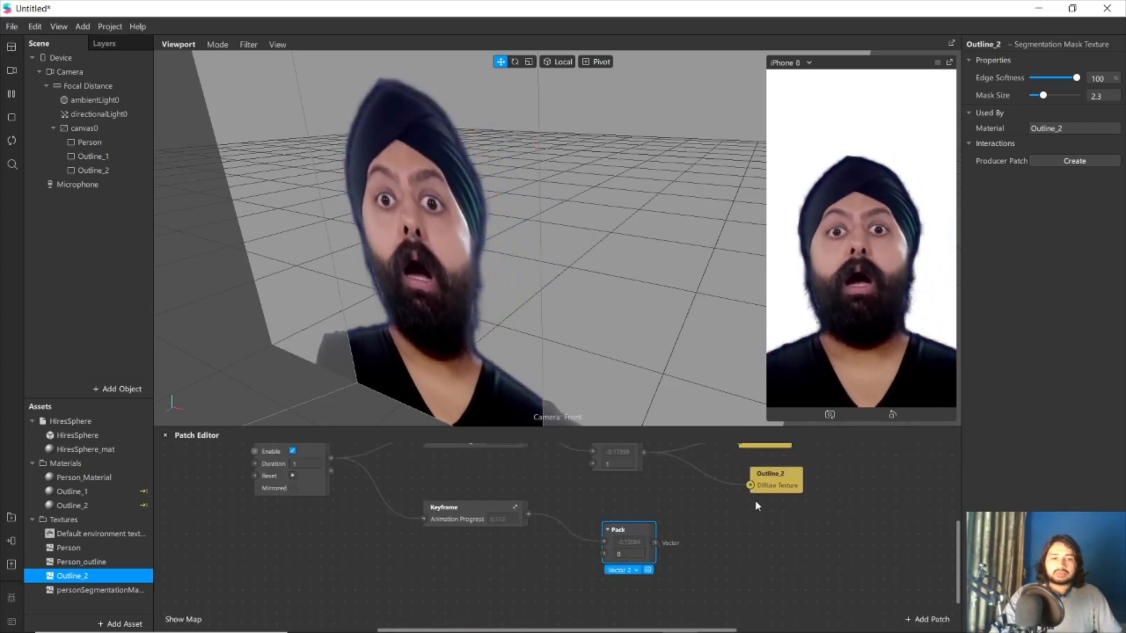
Replace the Outline_2 diffuse texture patch's existing connection with the output of the second Pack patch
{"action": "left_click_drag", "start_coordinate": [771, 476], "coordinate": [782, 499]}
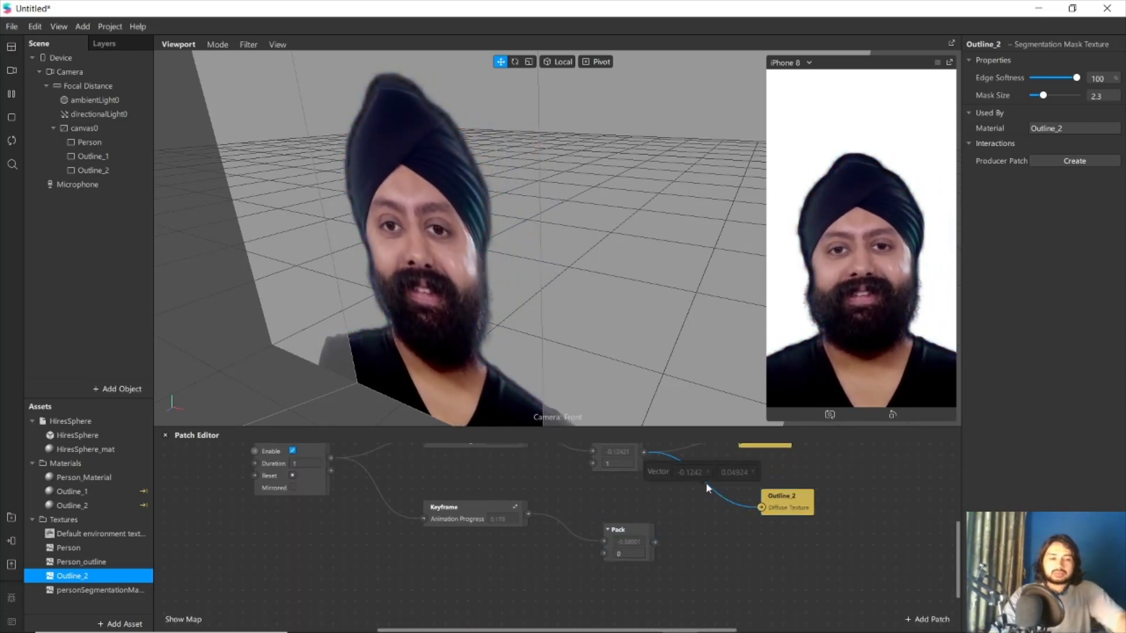
{"action": "key", "text": "Delete"}
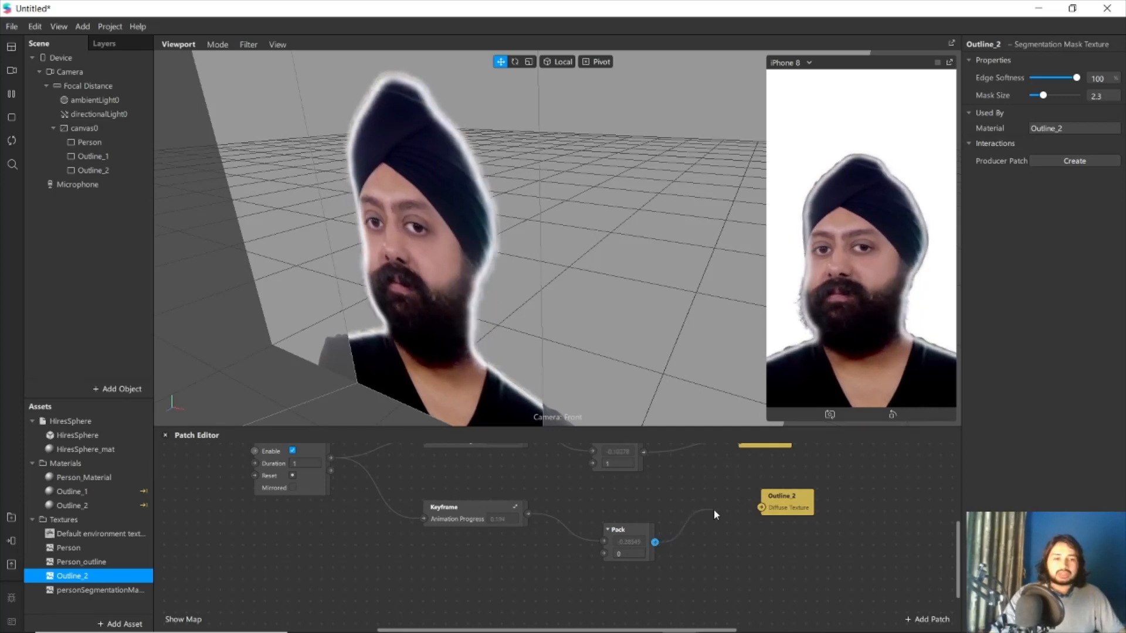
{"action": "left_click_drag", "start_coordinate": [760, 508], "coordinate": [655, 542]}
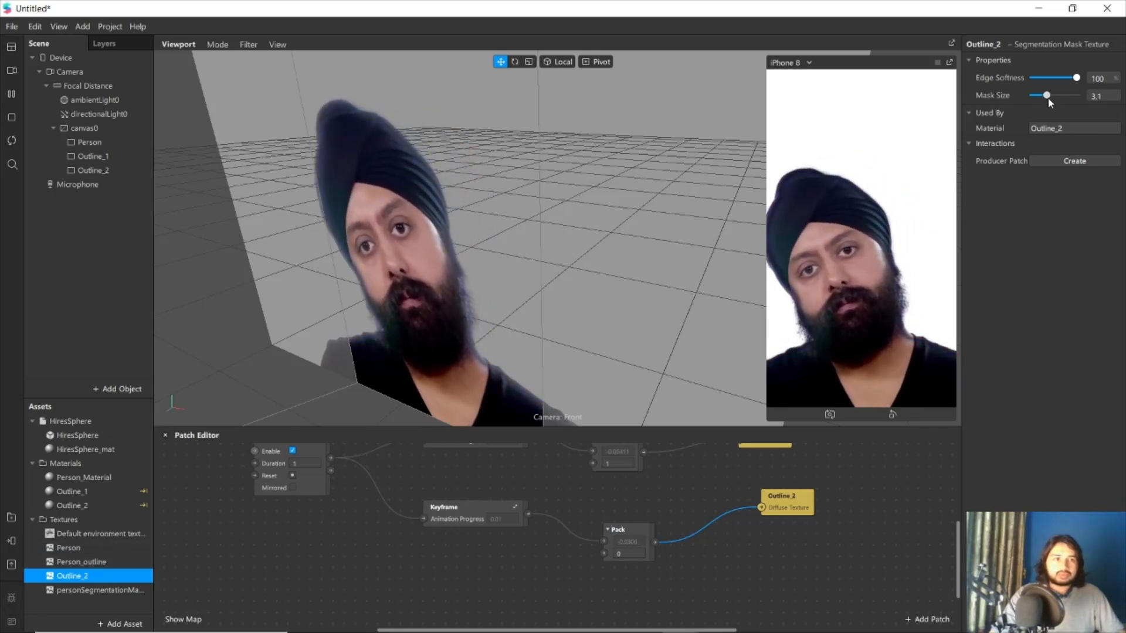
Set the mask size to about 3.1 for Outline_2 and 5.7 for personSegmentationMaskTexture0, and the Outline_2 Pack patch's second value to 1
{"action": "left_click_drag", "start_coordinate": [1062, 100], "coordinate": [1046, 103]}
{"action": "left_click", "coordinate": [100, 590]}
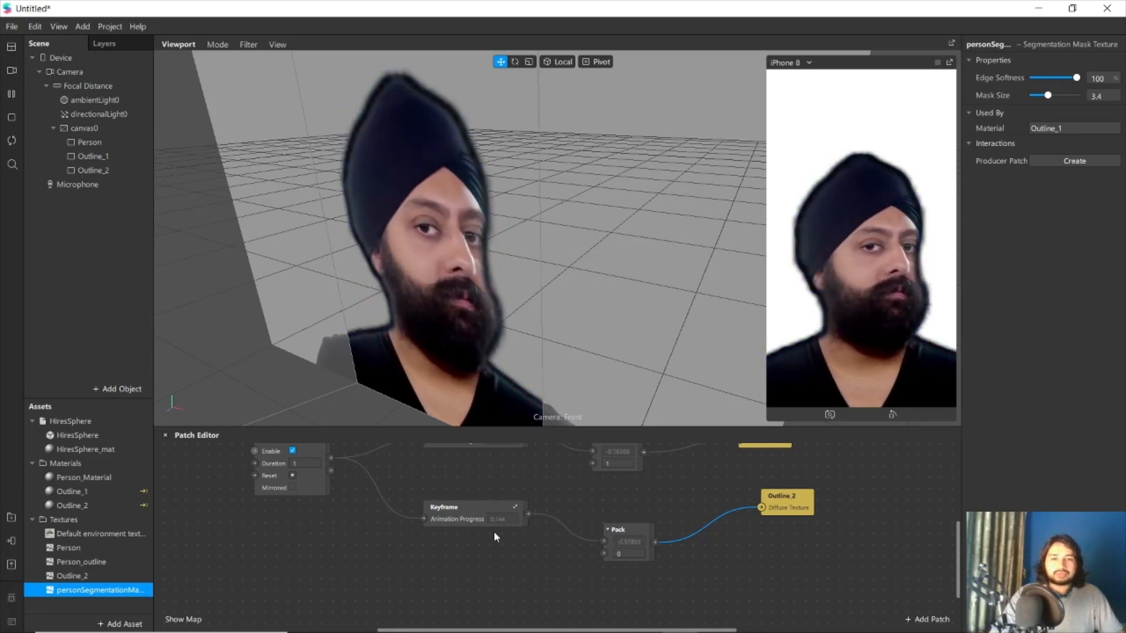
{"action": "left_click", "coordinate": [628, 551]}
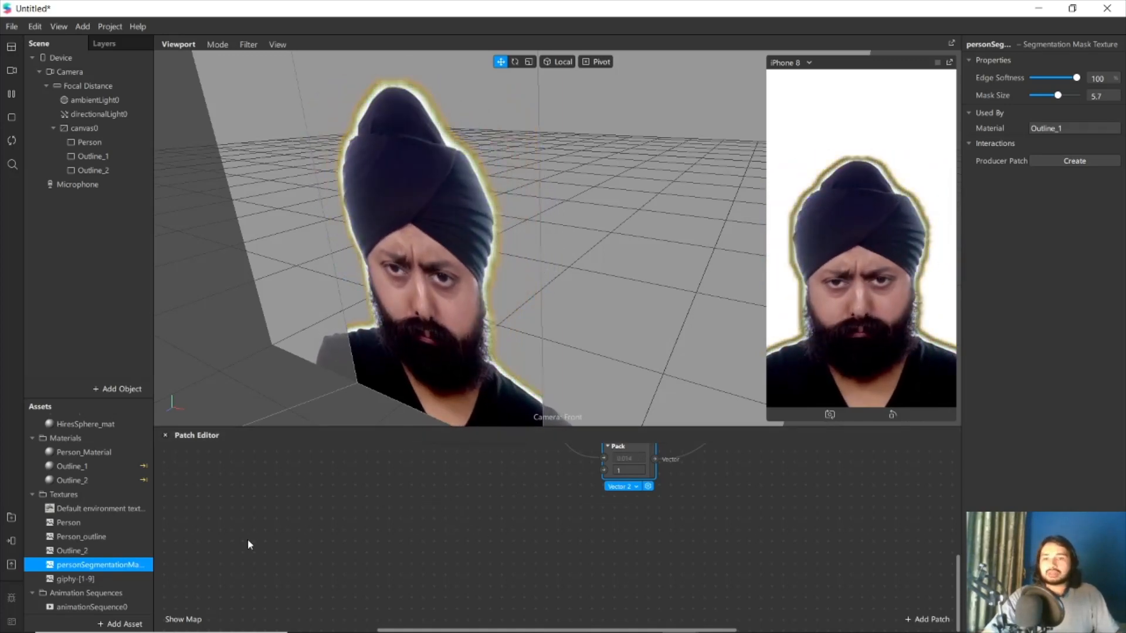
Check the giphy-[1-9] texture sequence and set the frame rate of animationSequence0 to 2 FPS
{"action": "left_click", "coordinate": [120, 623]}
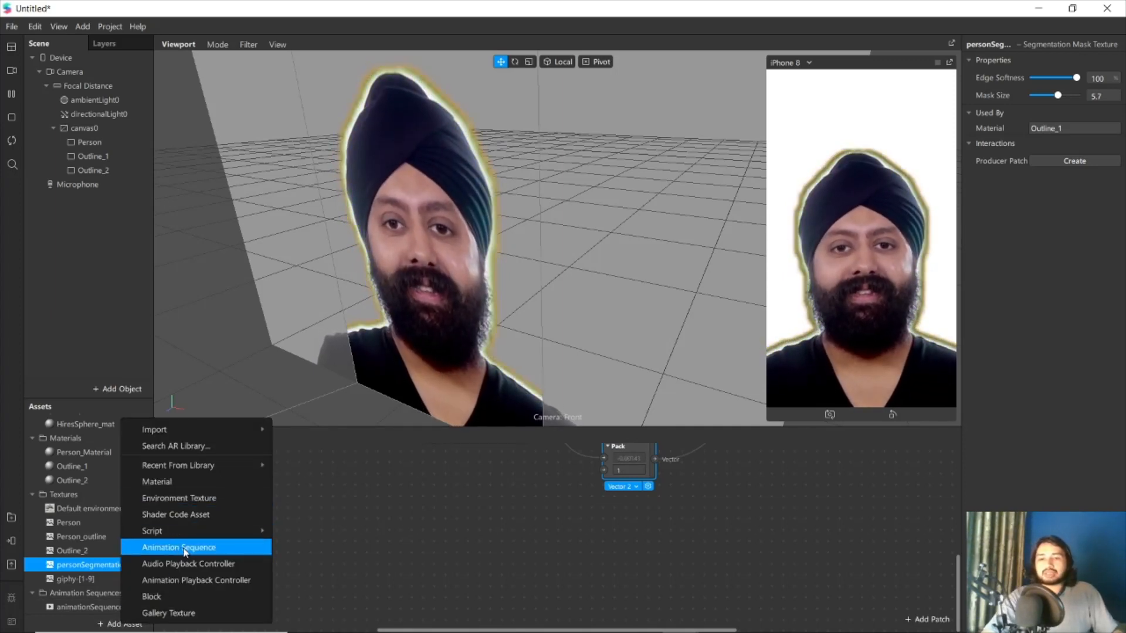
{"action": "left_click", "coordinate": [384, 535]}
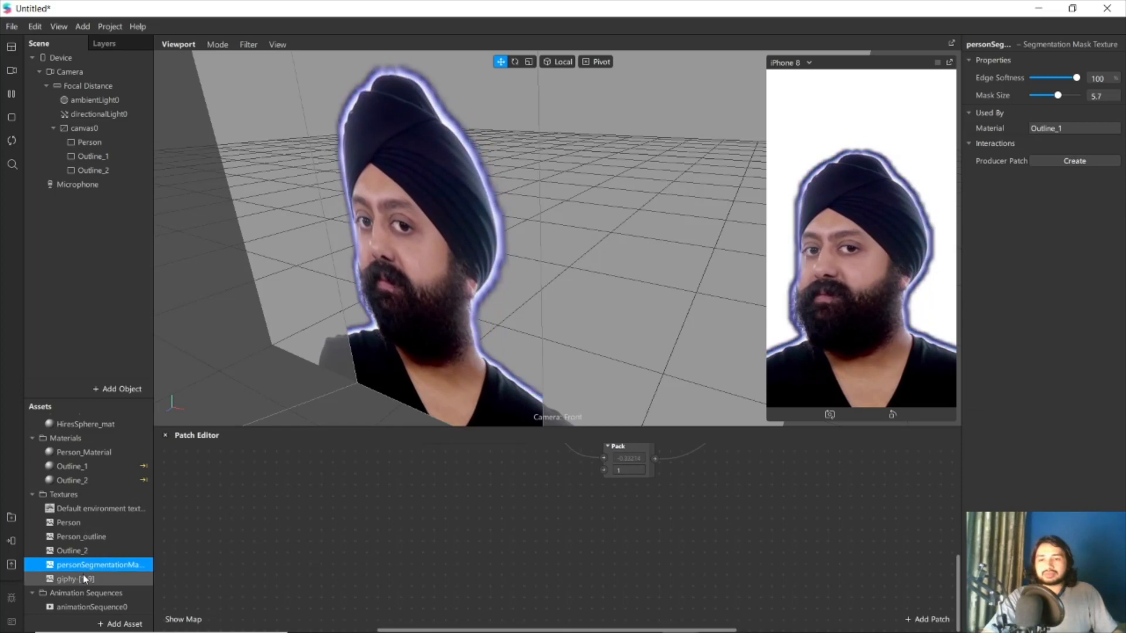
{"action": "left_click", "coordinate": [85, 579]}
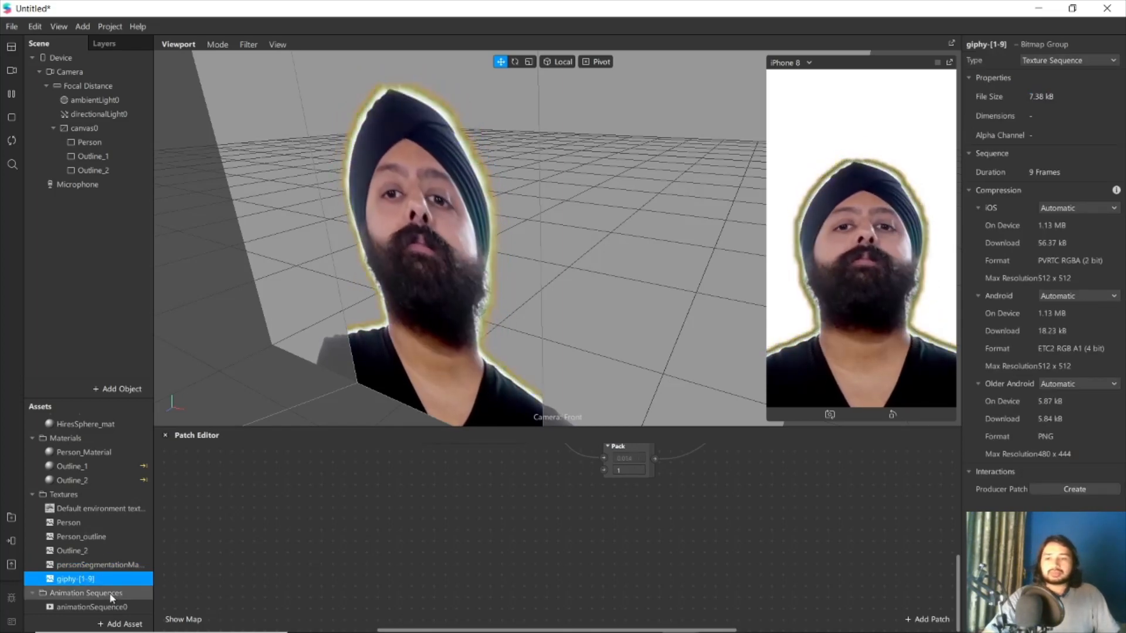
{"action": "left_click", "coordinate": [88, 607]}
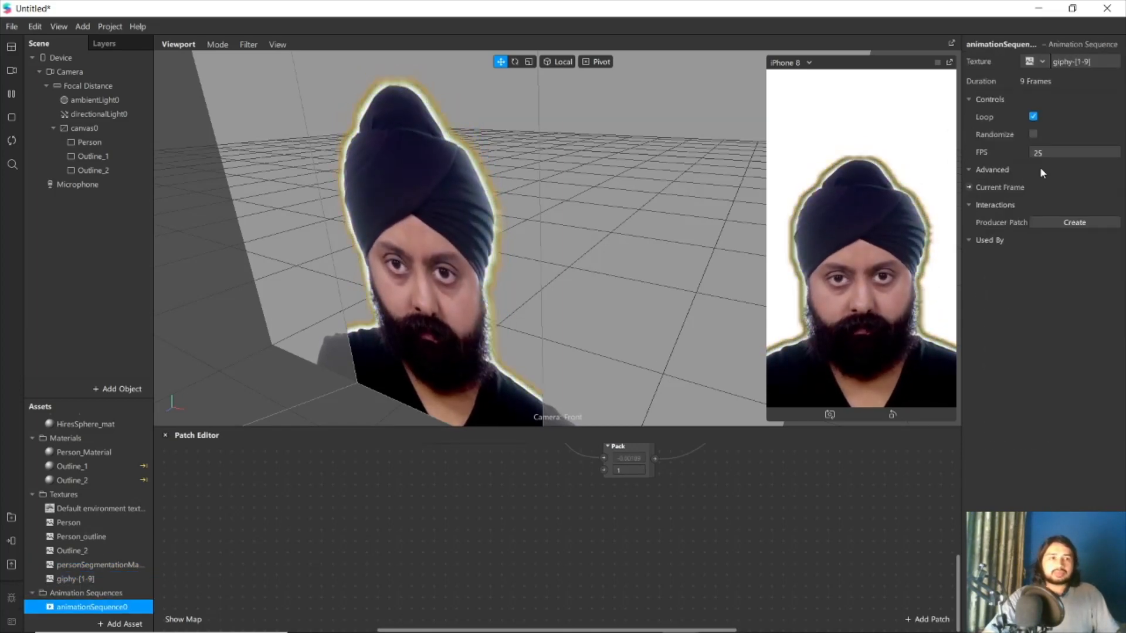
{"action": "left_click", "coordinate": [1052, 153]}
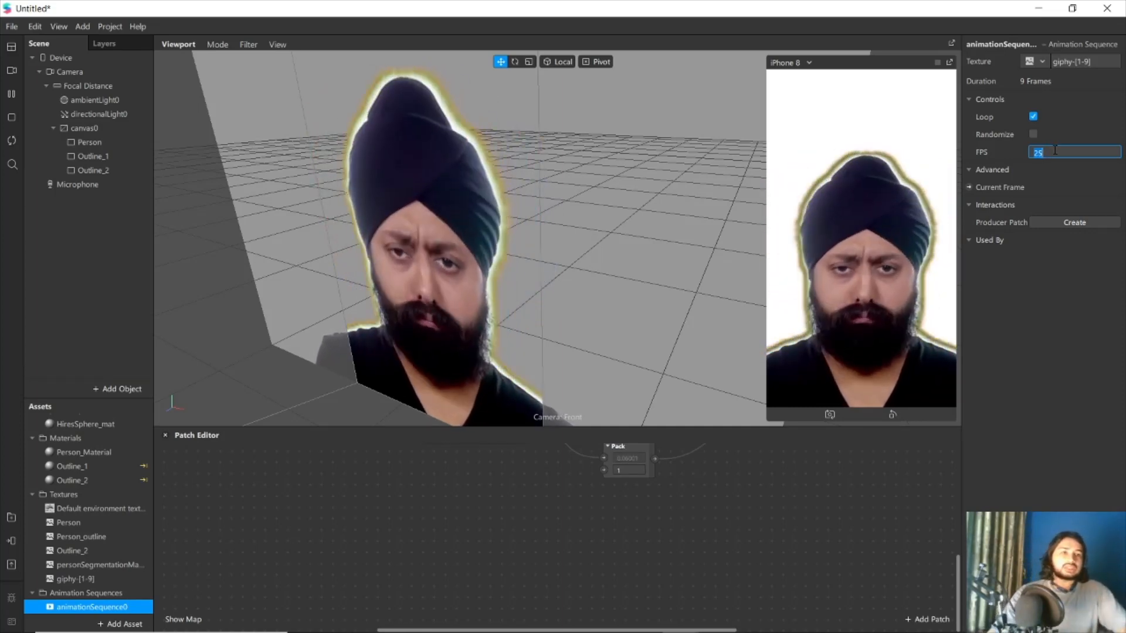
{"action": "type", "text": "2"}
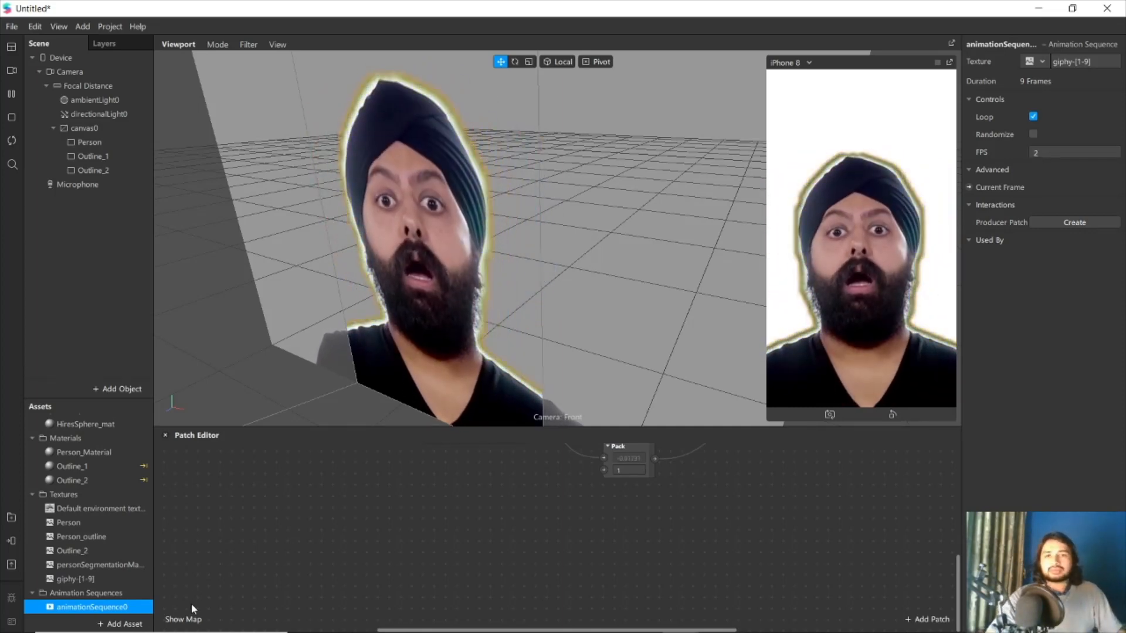
Add a rectangle under canvas0 and name it Animation_sequence
{"action": "left_click", "coordinate": [84, 128]}
{"action": "right_click", "coordinate": [77, 128]}
{"action": "mouse_move", "coordinate": [109, 141]}
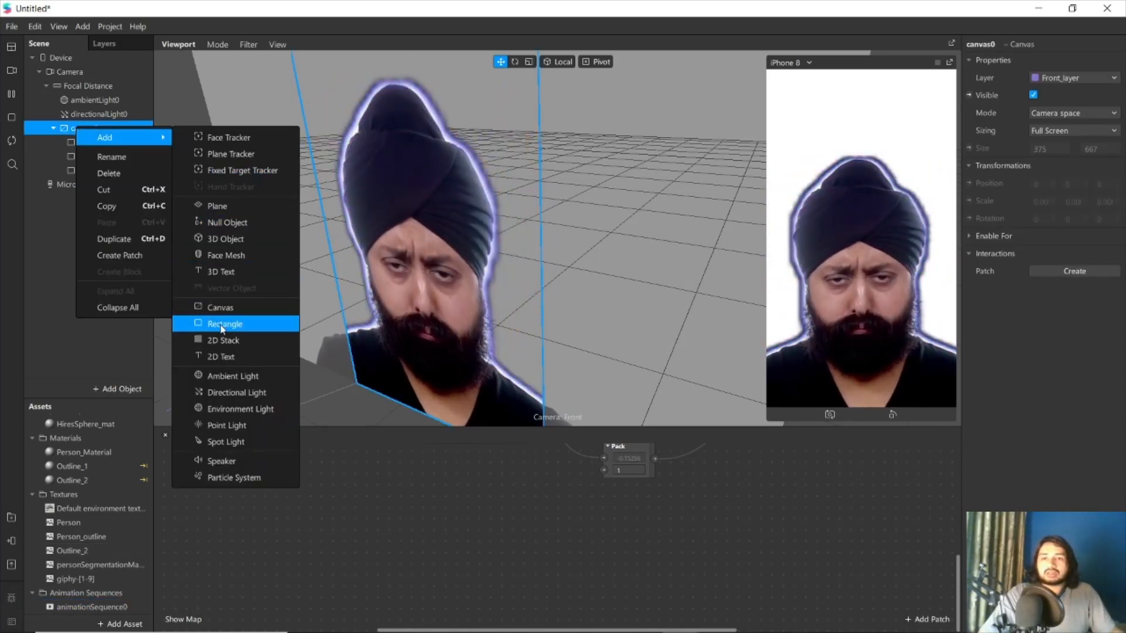
{"action": "left_click", "coordinate": [222, 326]}
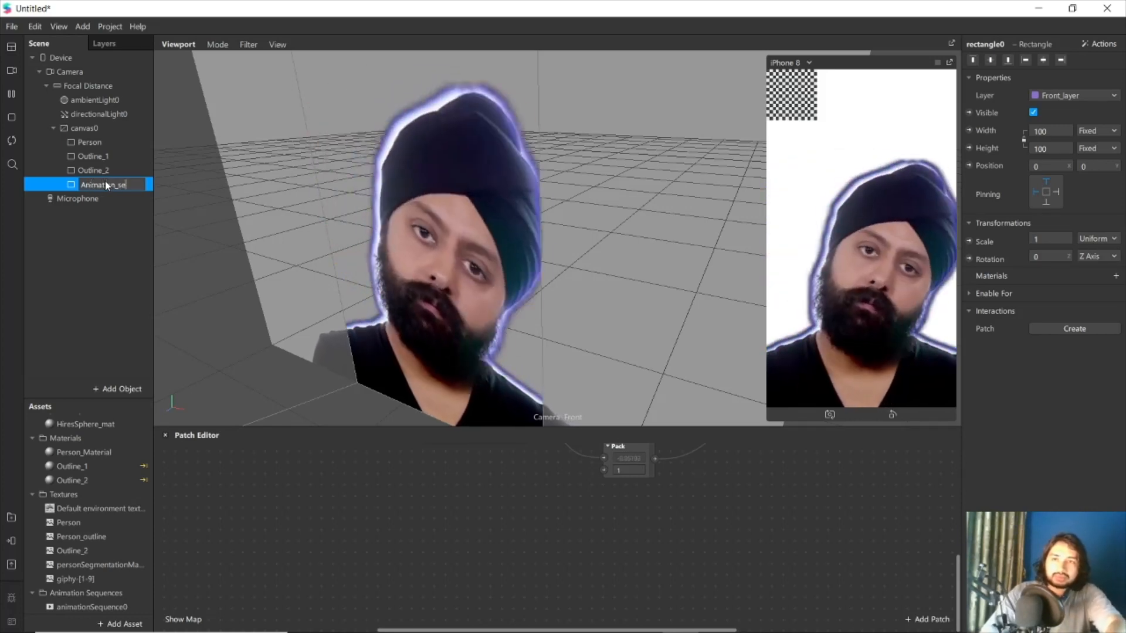
{"action": "type", "text": "quence"}
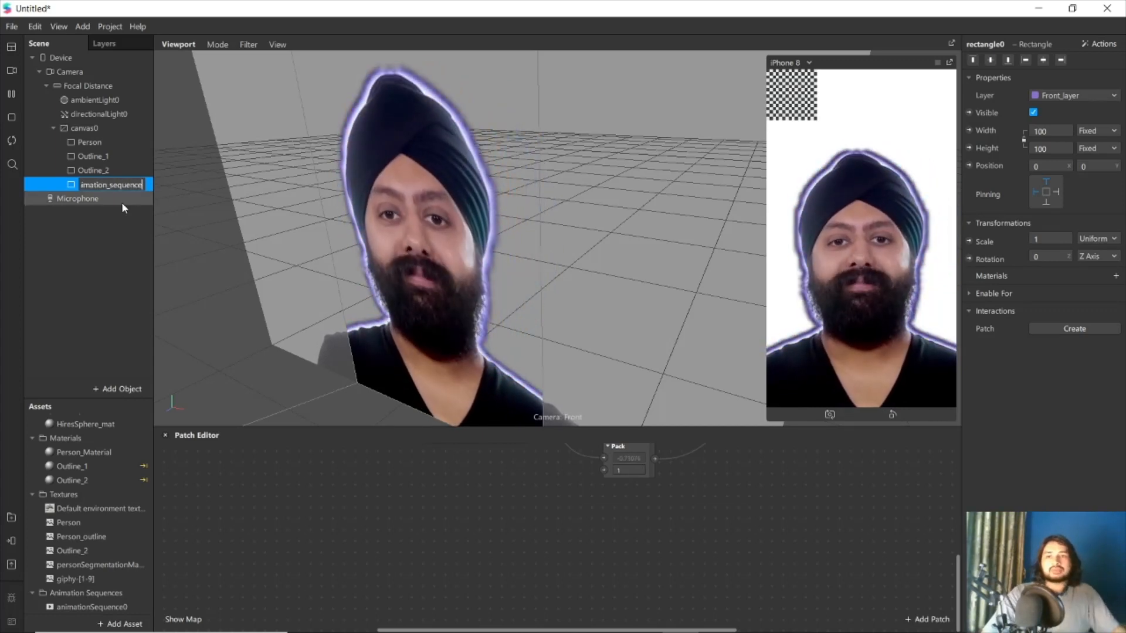
{"action": "left_click", "coordinate": [111, 212]}
Move the Animation_sequence rectangle down to position 0, 193, enlarge it to about 163 by 179 and assign it to Back_layer
{"action": "left_click", "coordinate": [108, 186]}
{"action": "key", "text": "f"}
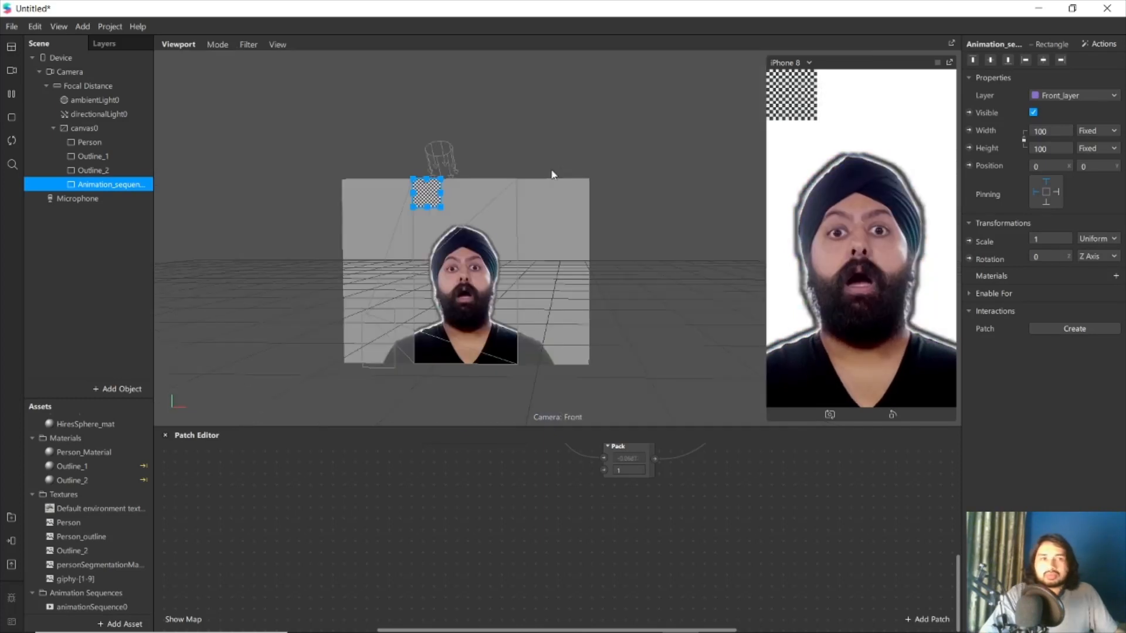
{"action": "left_click_drag", "start_coordinate": [429, 188], "coordinate": [431, 245]}
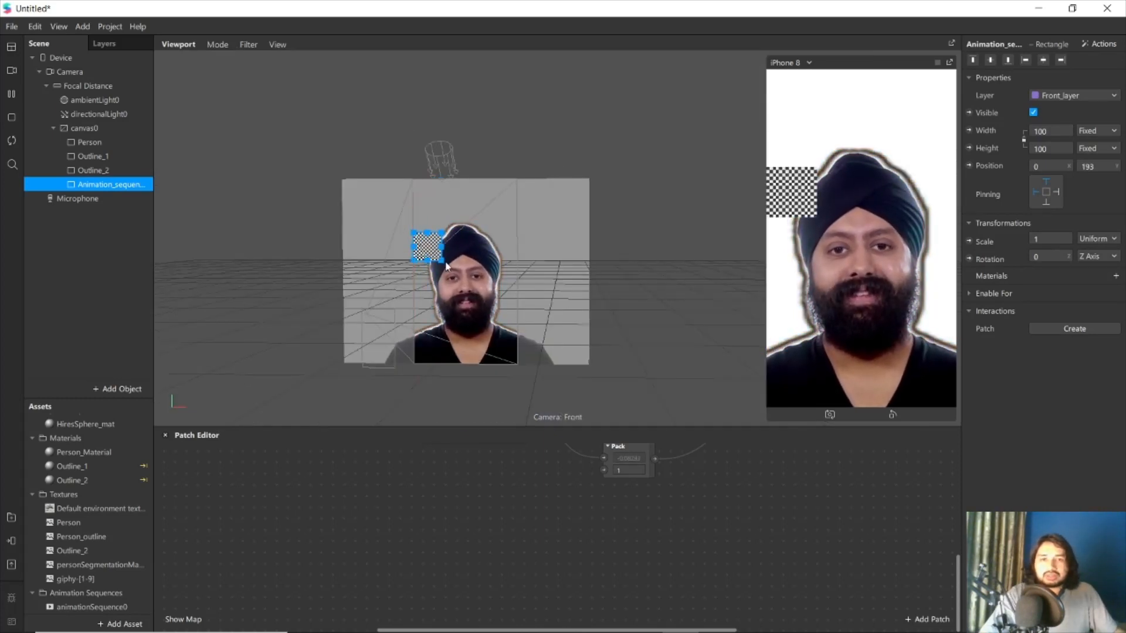
{"action": "left_click", "coordinate": [1085, 94]}
{"action": "left_click", "coordinate": [1058, 107]}
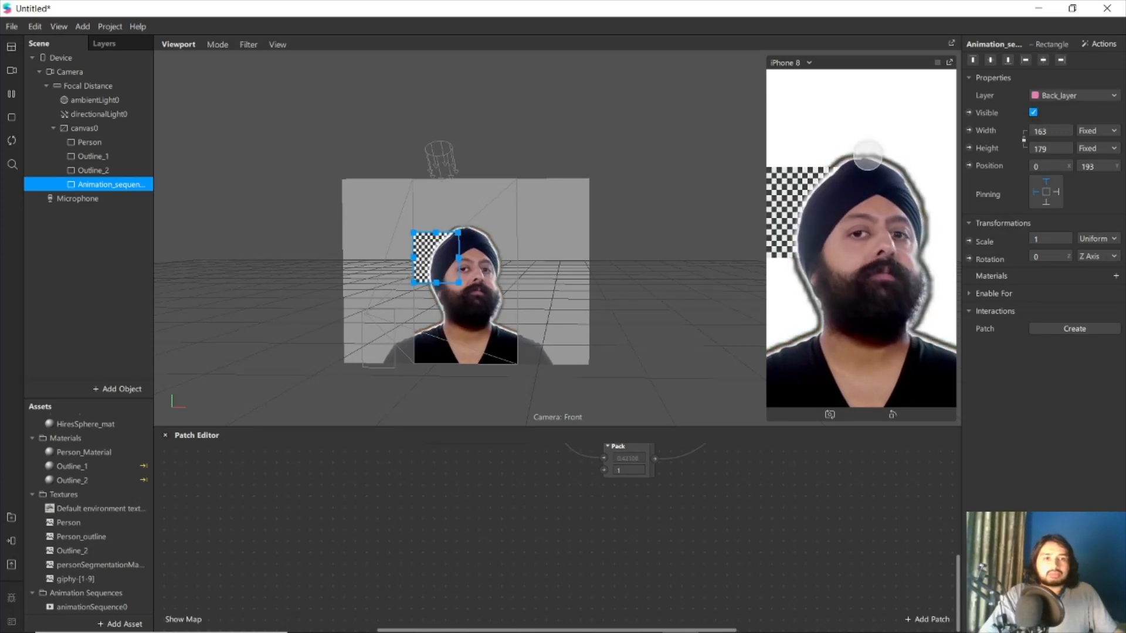
Create a new layer for the Animation_sequence rectangle and order it below Back_layer
{"action": "left_click", "coordinate": [1091, 97]}
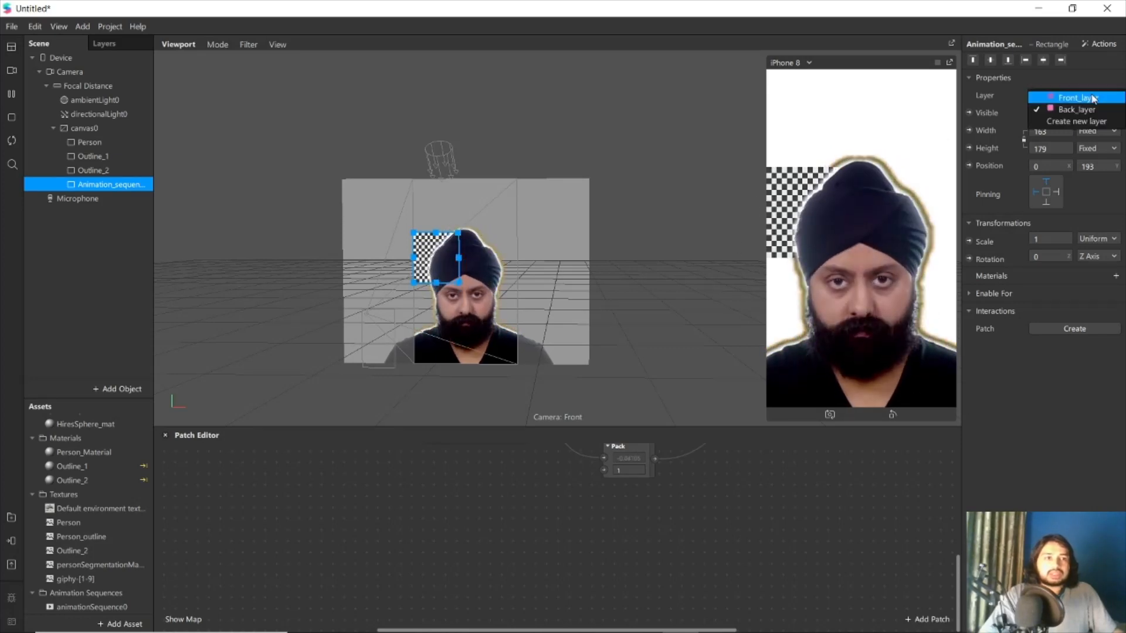
{"action": "left_click", "coordinate": [1076, 122]}
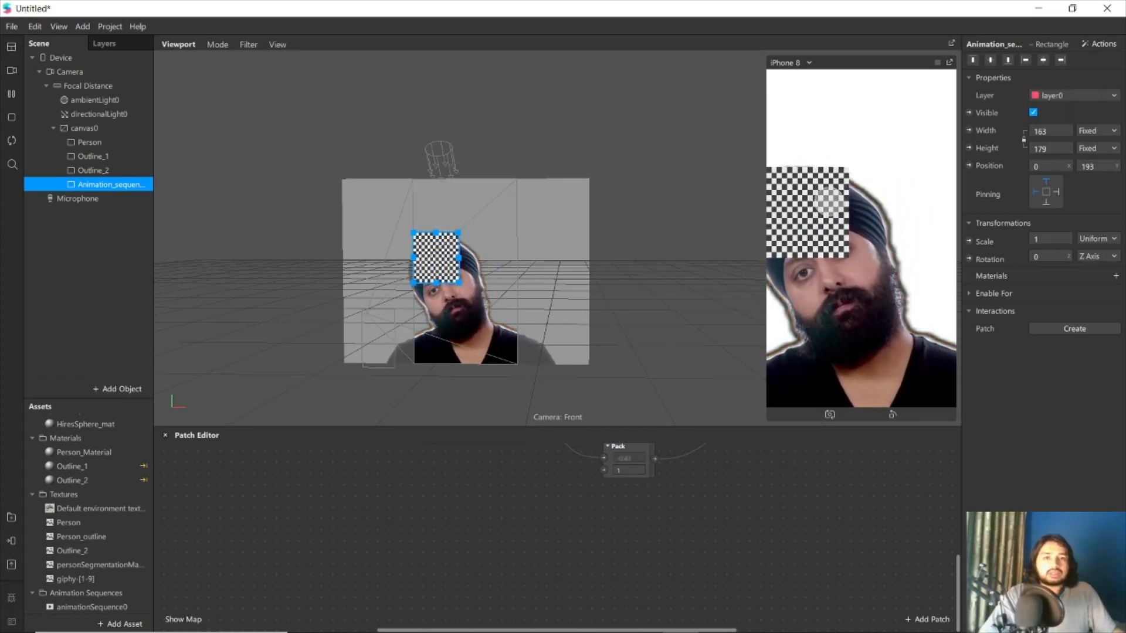
{"action": "left_click", "coordinate": [110, 42]}
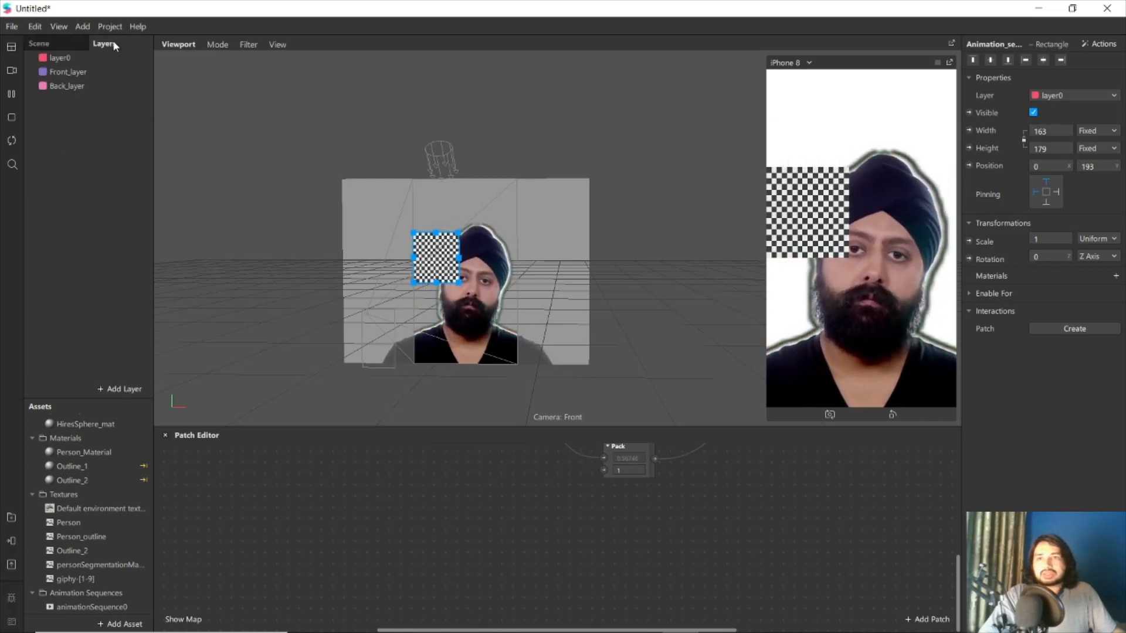
{"action": "left_click_drag", "start_coordinate": [61, 58], "coordinate": [131, 105]}
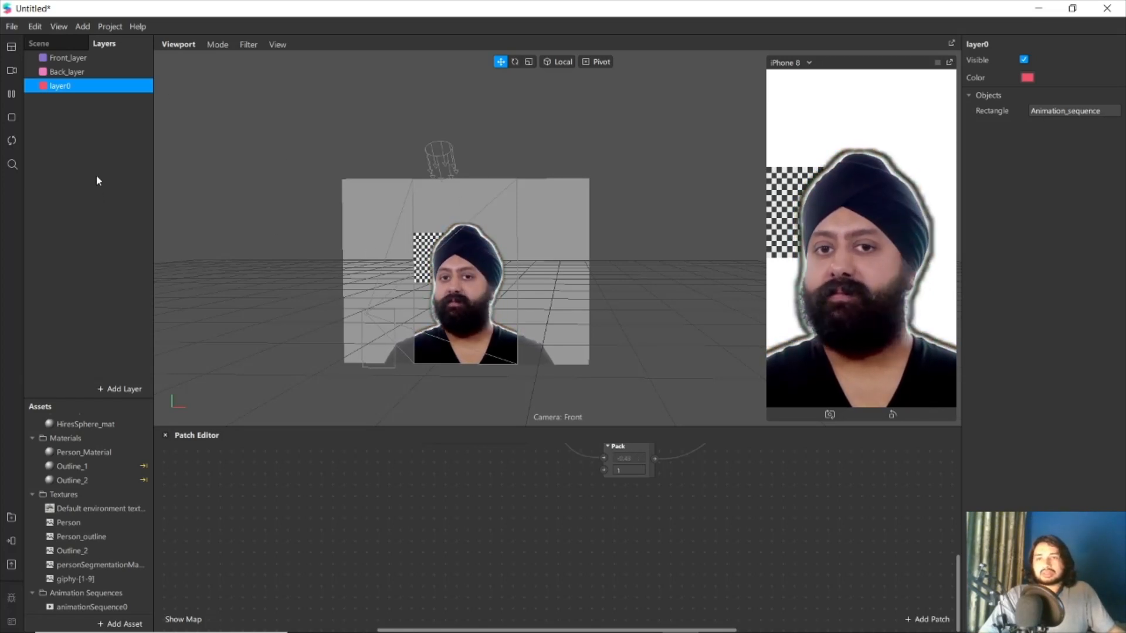
Create a new material on the Animation_sequence rectangle
{"action": "left_click", "coordinate": [41, 45]}
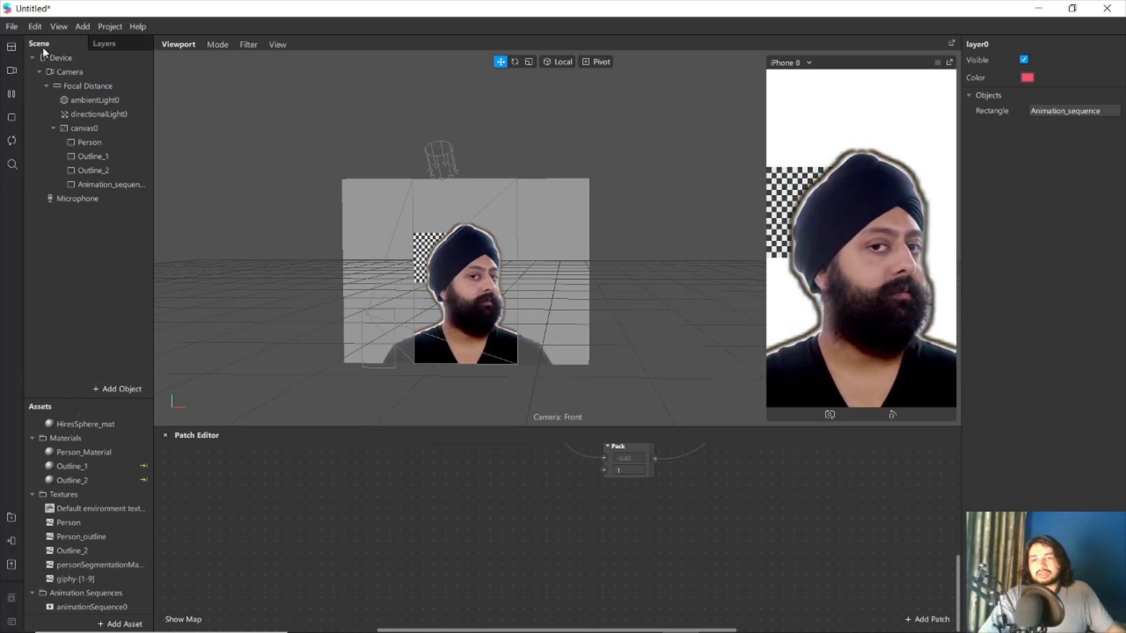
{"action": "left_click", "coordinate": [108, 186]}
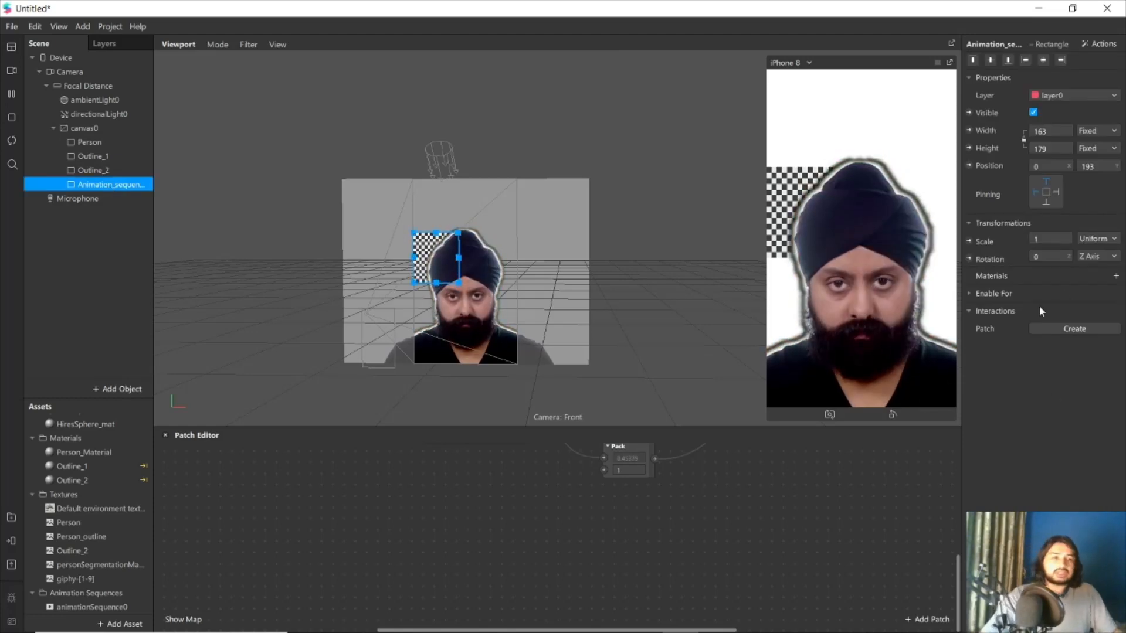
{"action": "left_click", "coordinate": [1116, 277]}
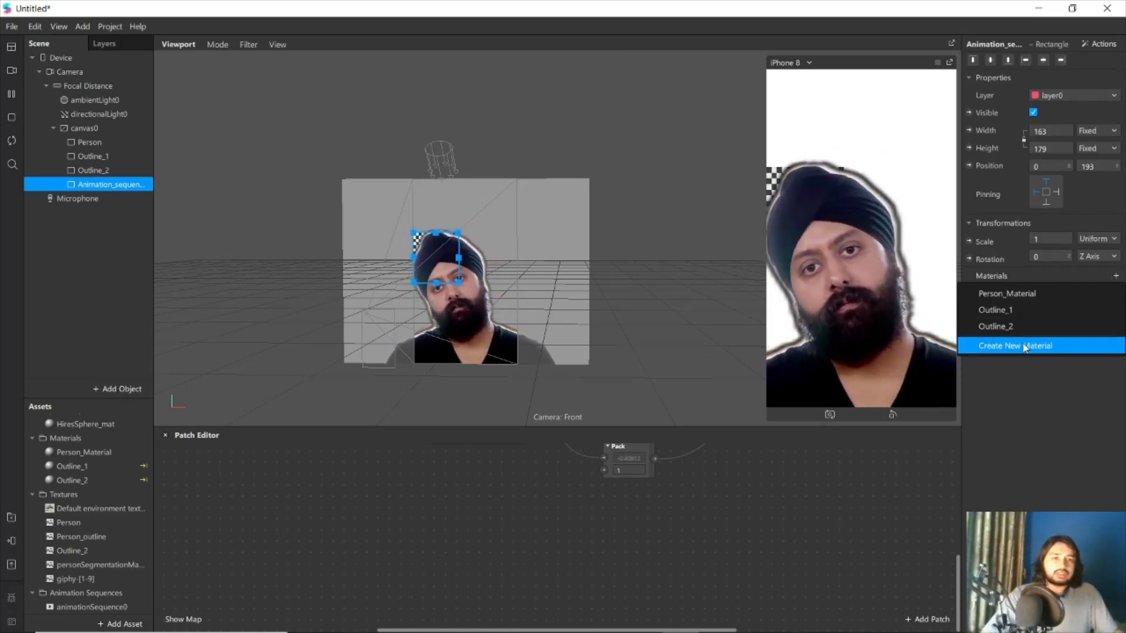
{"action": "left_click", "coordinate": [1050, 344]}
Rename the new rectangle material as Animation
{"action": "left_click", "coordinate": [75, 494]}
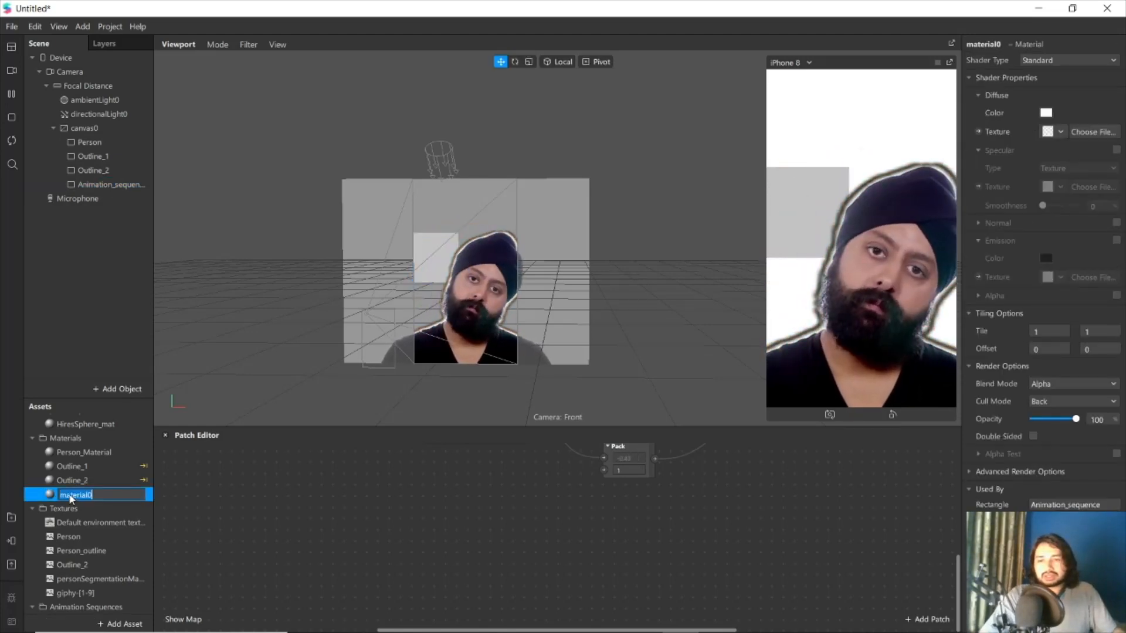
{"action": "left_click", "coordinate": [76, 494]}
{"action": "type", "text": "an"}
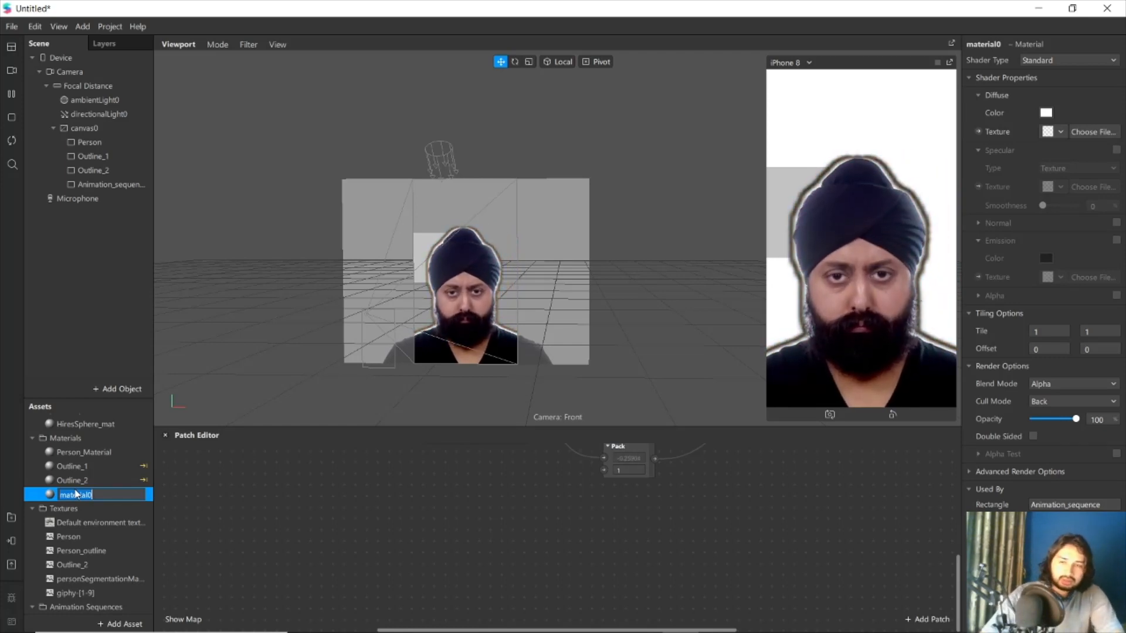
{"action": "key", "text": "BackSpace"}
{"action": "key", "text": "BackSpace"}
{"action": "type", "text": "A"}
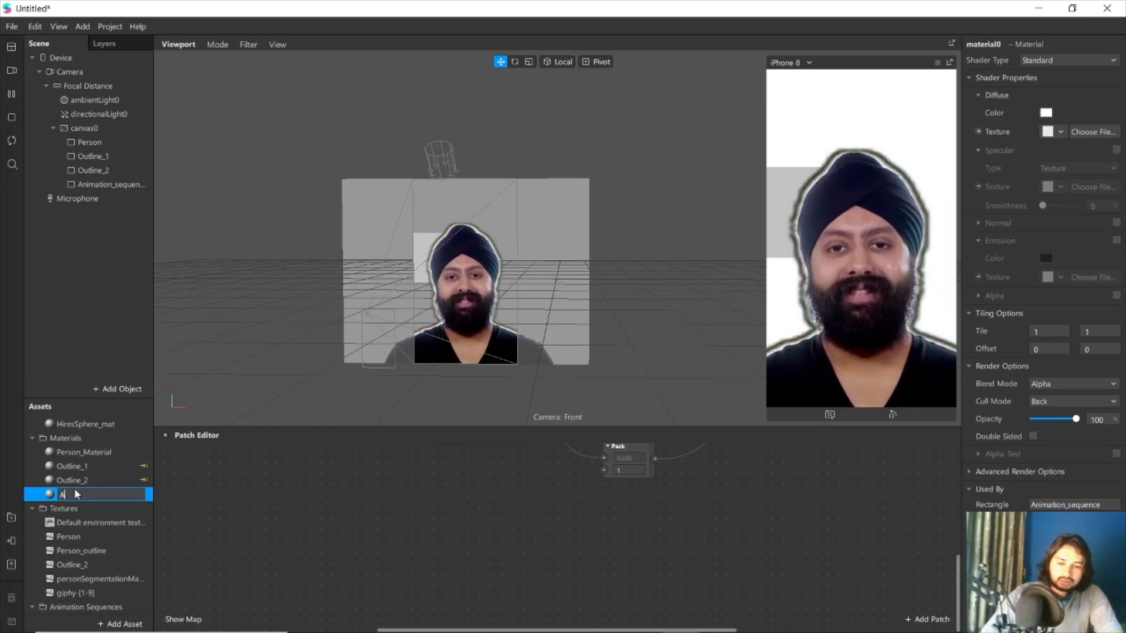
{"action": "type", "text": "nimatio"}
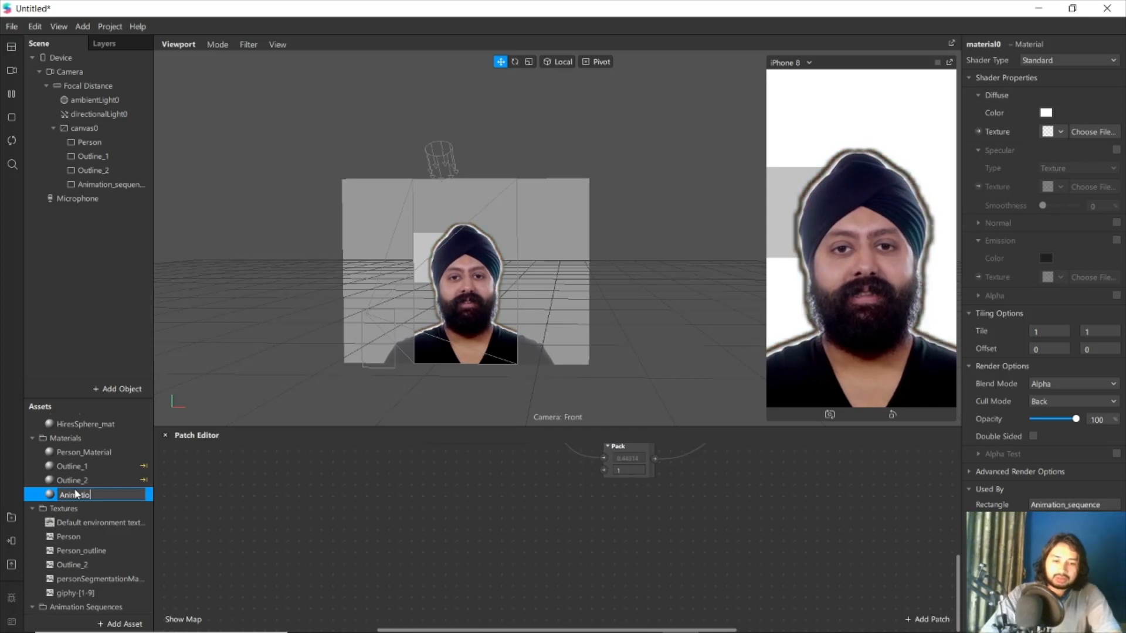
{"action": "type", "text": "n"}
{"action": "key", "text": "Return"}
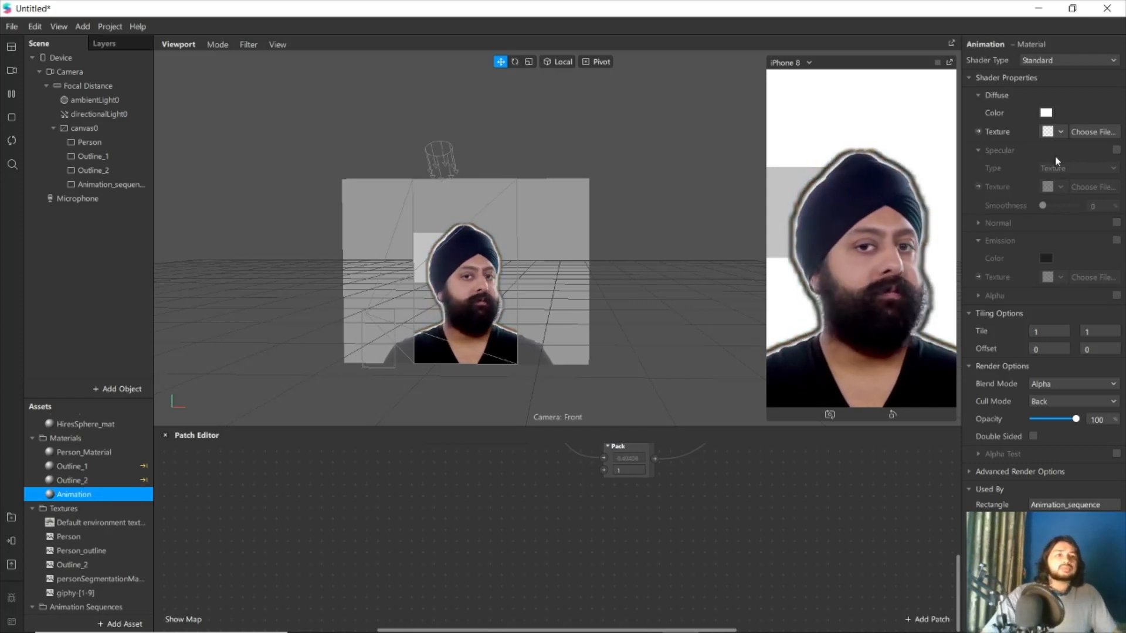
Set the Animation material's shader type to Flat and use animationSequence0 as its diffuse texture
{"action": "left_click", "coordinate": [1038, 61]}
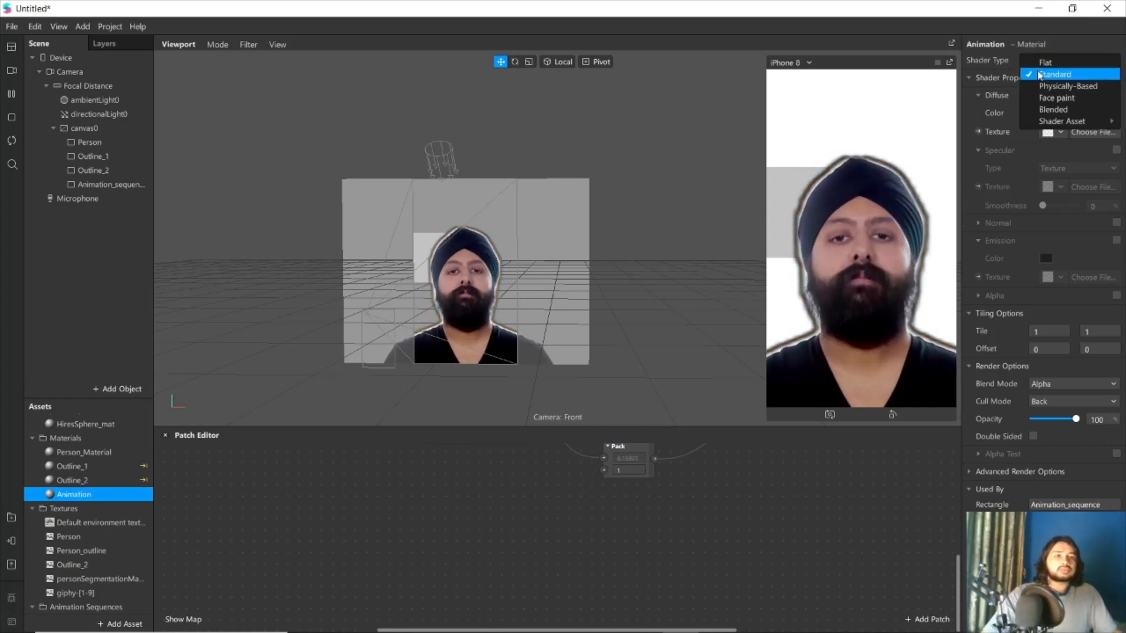
{"action": "left_click", "coordinate": [1043, 64]}
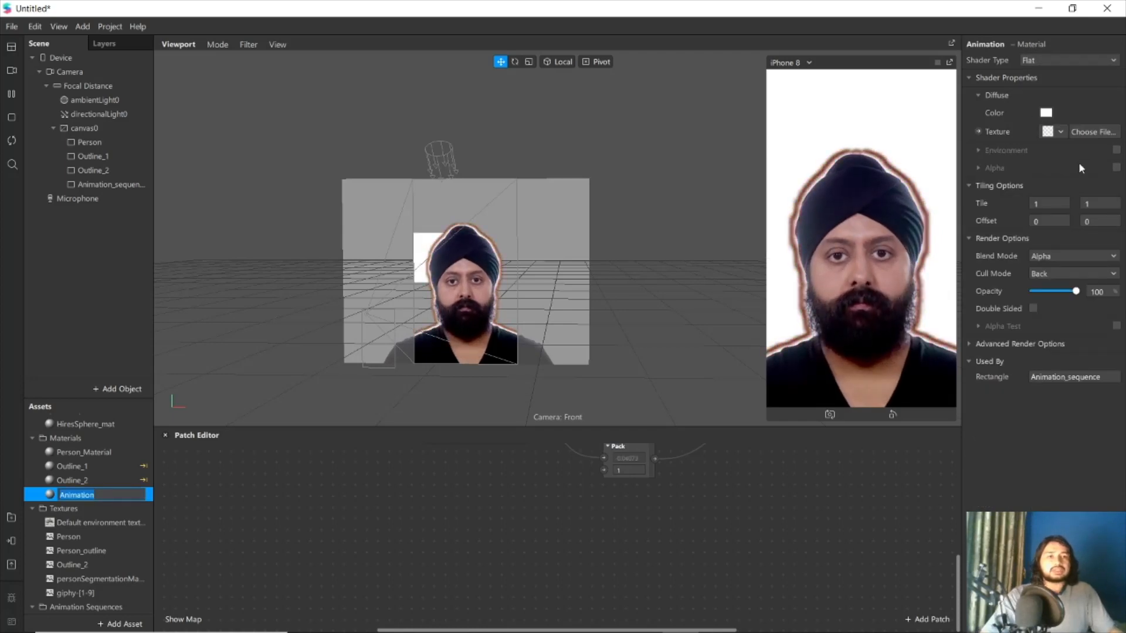
{"action": "left_click", "coordinate": [1060, 133]}
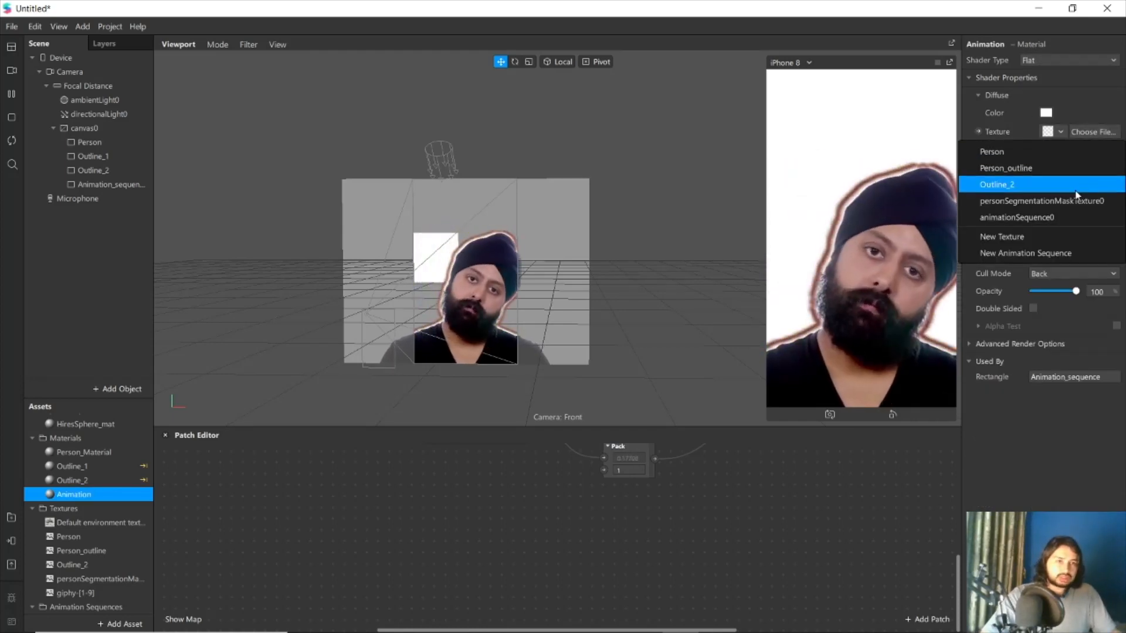
{"action": "left_click", "coordinate": [1074, 218]}
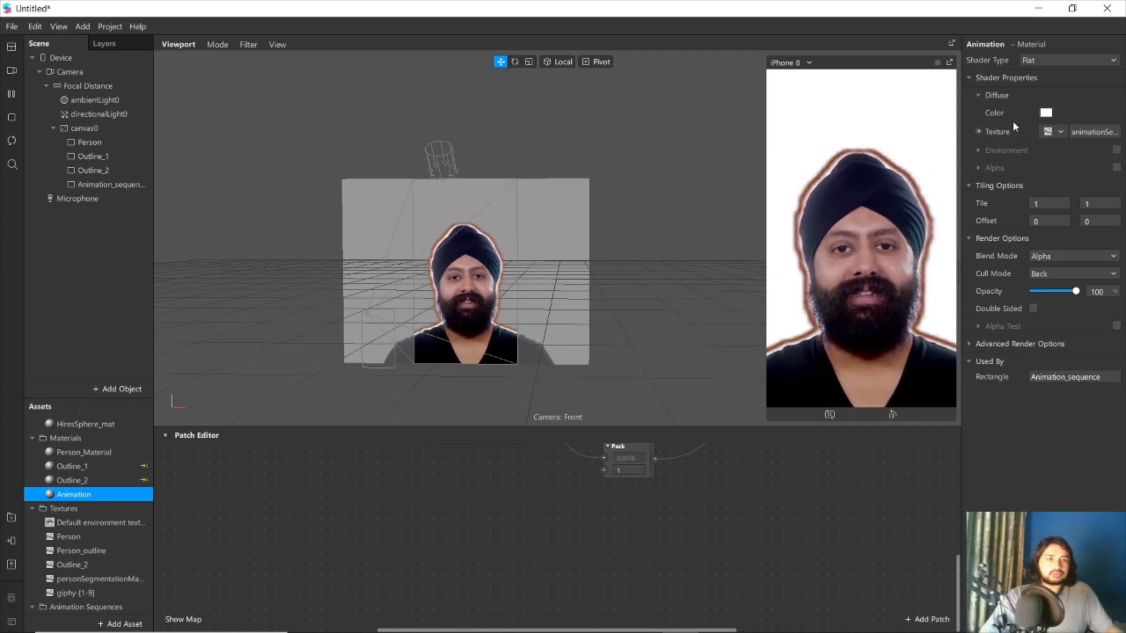
Change the Animation material's diffuse color to a bright blue
{"action": "left_click", "coordinate": [1045, 112]}
{"action": "left_click", "coordinate": [636, 222]}
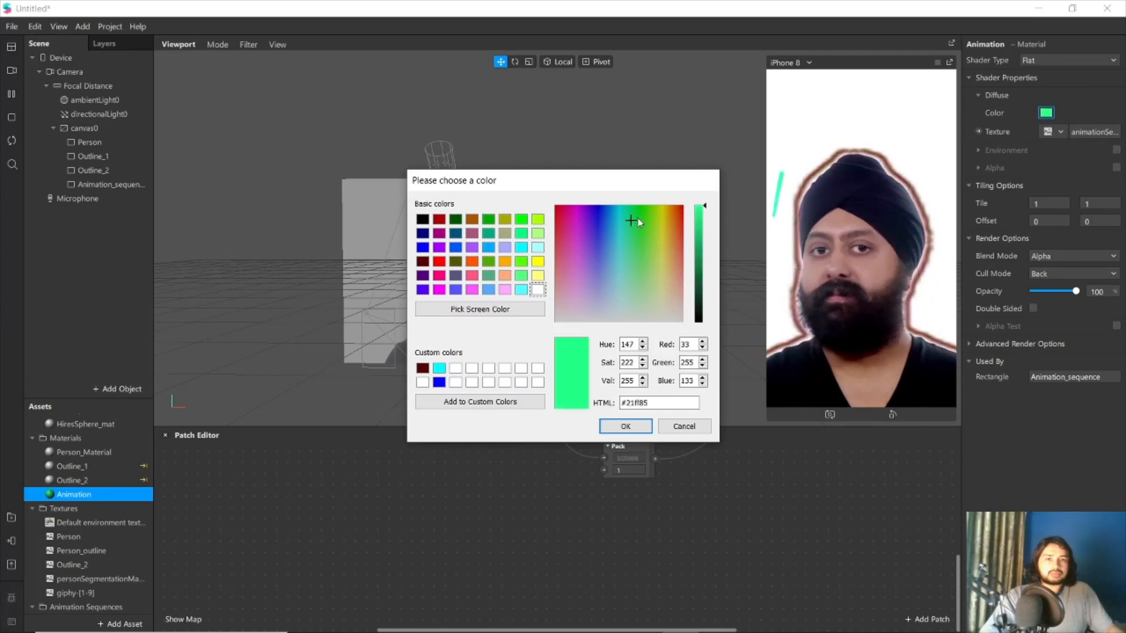
{"action": "left_click_drag", "start_coordinate": [636, 222], "coordinate": [606, 225]}
{"action": "left_click", "coordinate": [629, 427]}
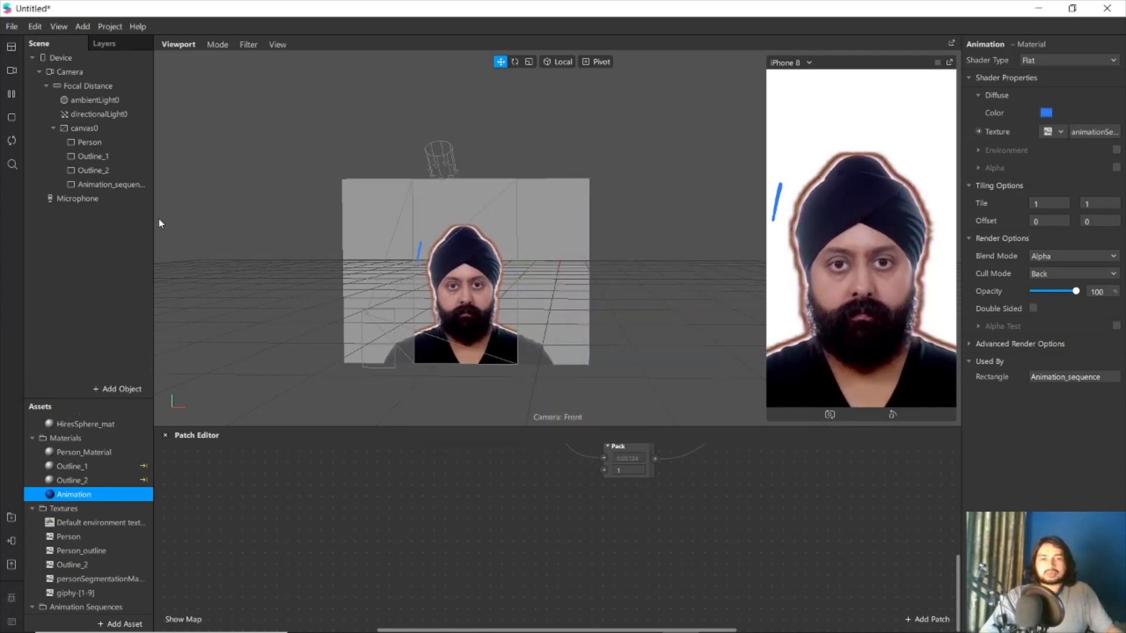
Move the Animation_sequence rectangle beside the top of the person's head, to about position 237, 98
{"action": "scroll", "coordinate": [259, 230], "scroll_direction": "up", "scroll_amount": 2}
{"action": "scroll", "coordinate": [405, 258], "scroll_direction": "down", "scroll_amount": 2}
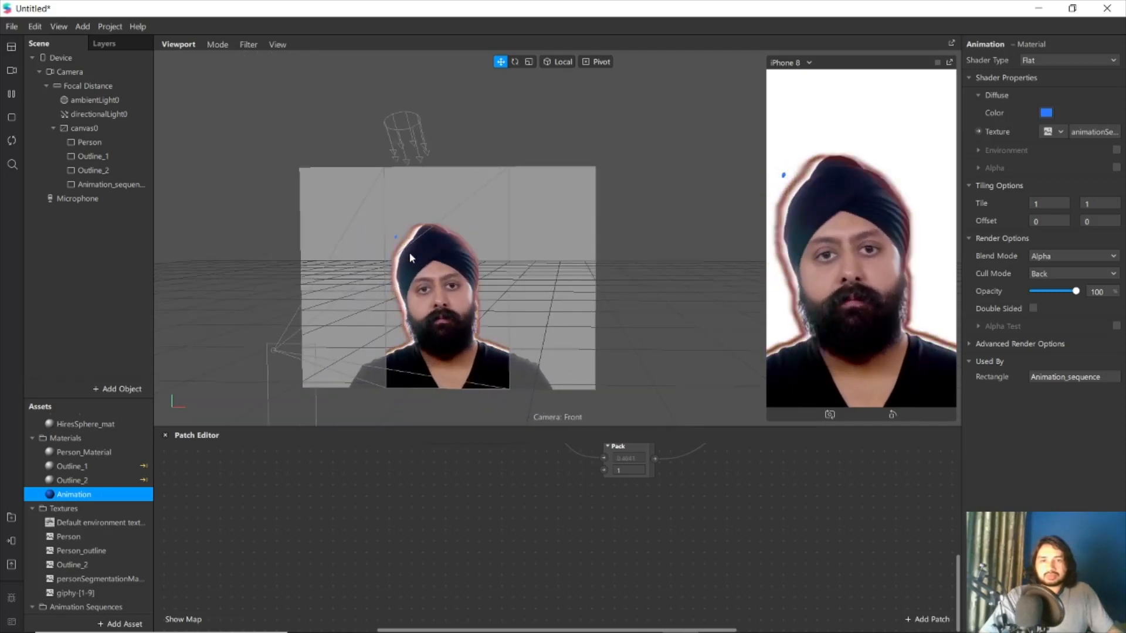
{"action": "left_click", "coordinate": [399, 254]}
{"action": "left_click", "coordinate": [107, 185]}
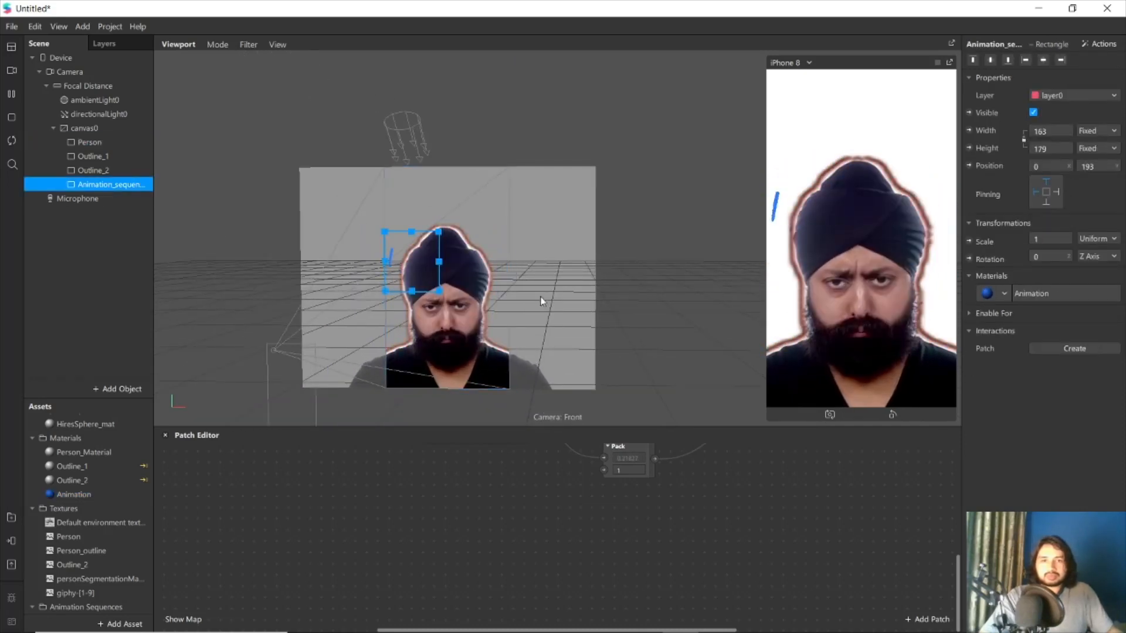
{"action": "left_click_drag", "start_coordinate": [421, 264], "coordinate": [499, 232]}
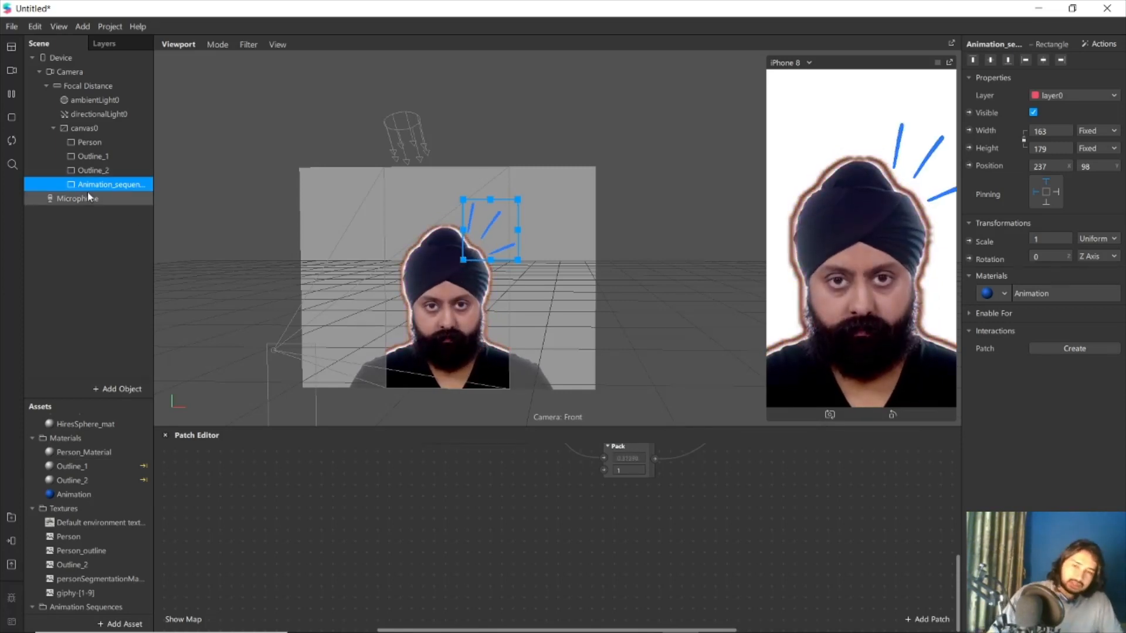
Duplicate the Animation_sequence rectangle and move one of the two to the opposite side of the head, at about position 24.5, 118
{"action": "key", "text": "ctrl+d"}
{"action": "left_click_drag", "start_coordinate": [468, 229], "coordinate": [406, 243]}
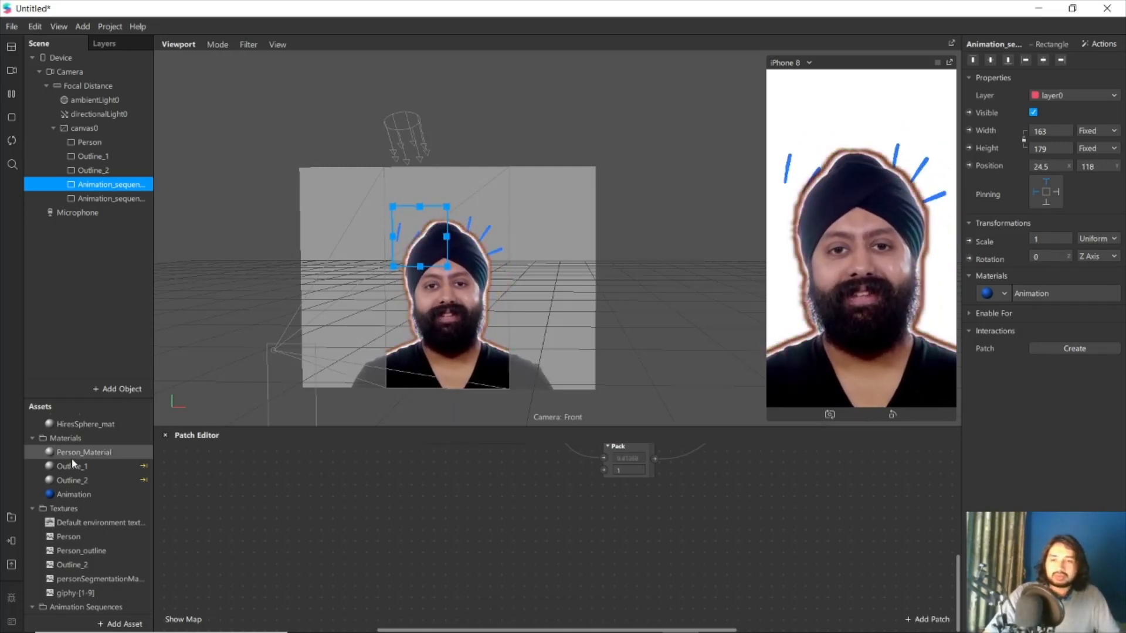
Make the Animation material double sided
{"action": "double_click", "coordinate": [88, 495]}
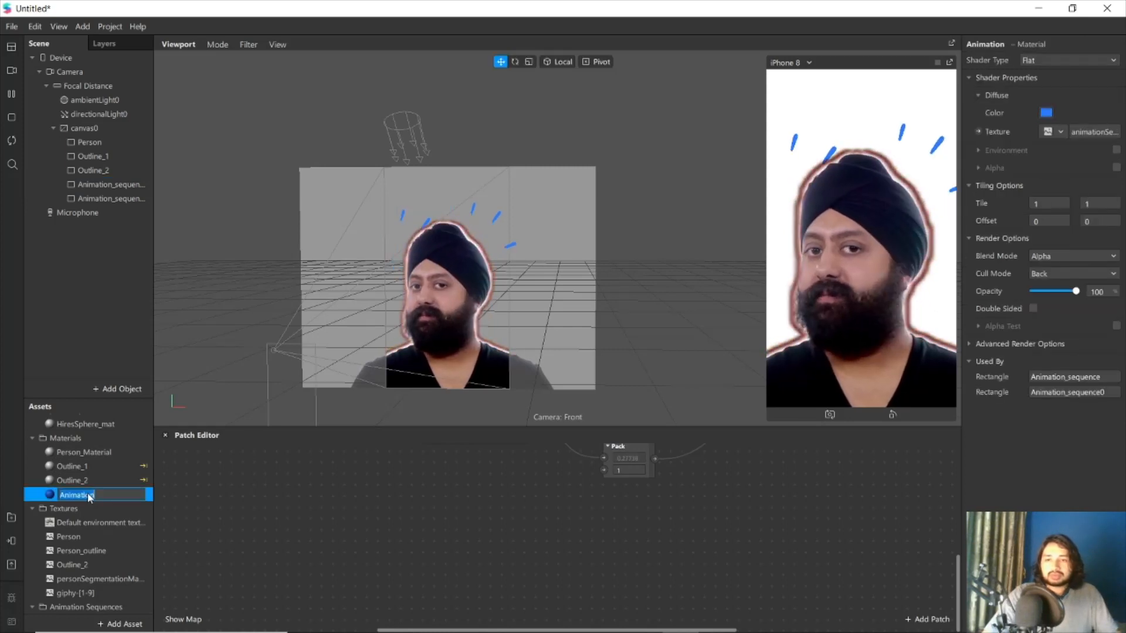
{"action": "left_click", "coordinate": [1034, 308]}
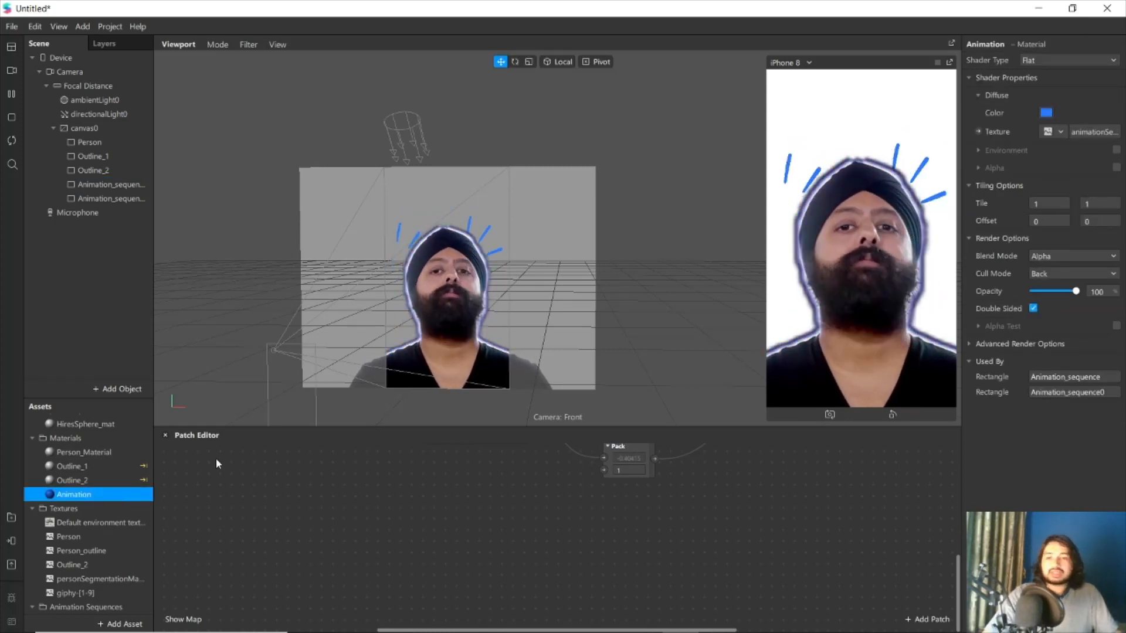
Rotate the Animation_sequence rectangle at position 24.5, 118 by 90 on the Z axis and move it to about -14, 95
{"action": "left_click", "coordinate": [410, 235]}
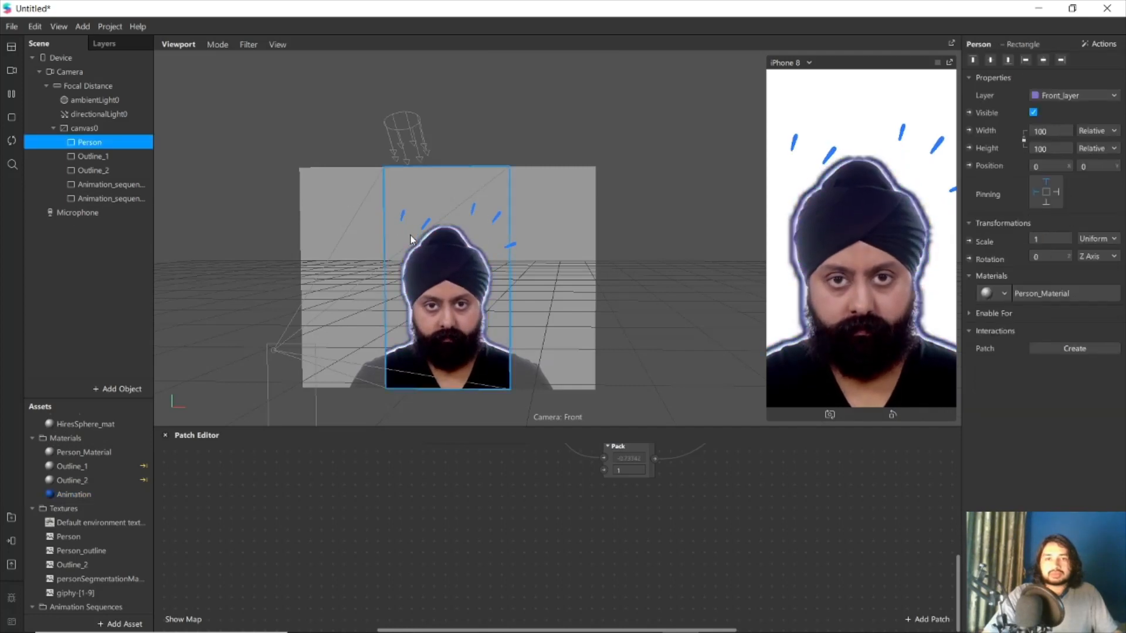
{"action": "left_click", "coordinate": [500, 222]}
{"action": "left_click", "coordinate": [96, 185]}
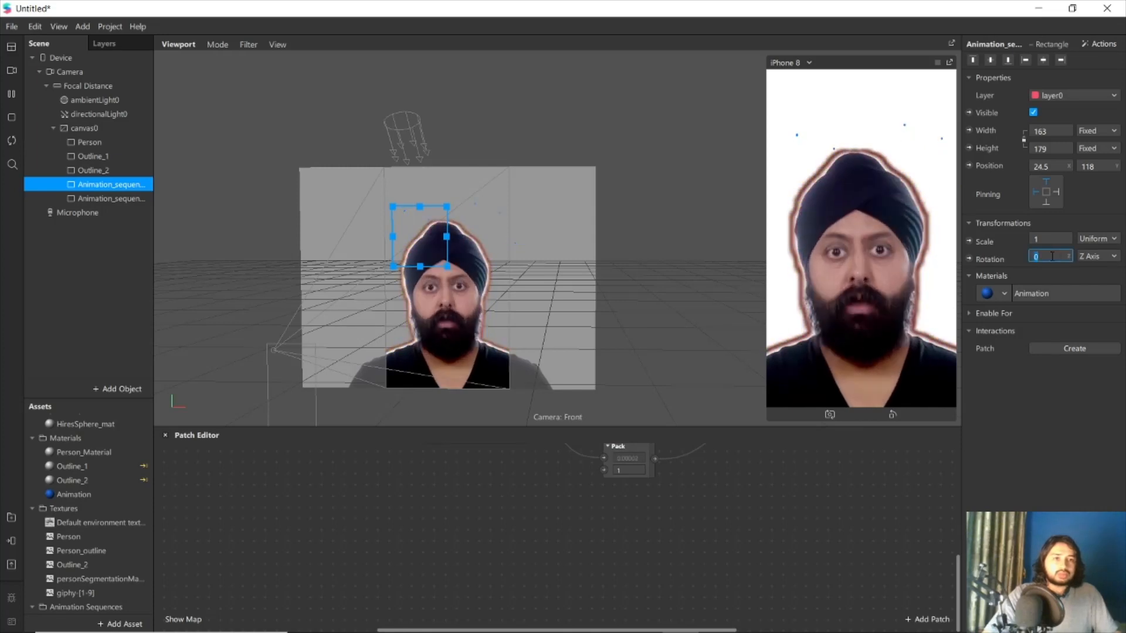
{"action": "type", "text": "90"}
{"action": "key", "text": "Return"}
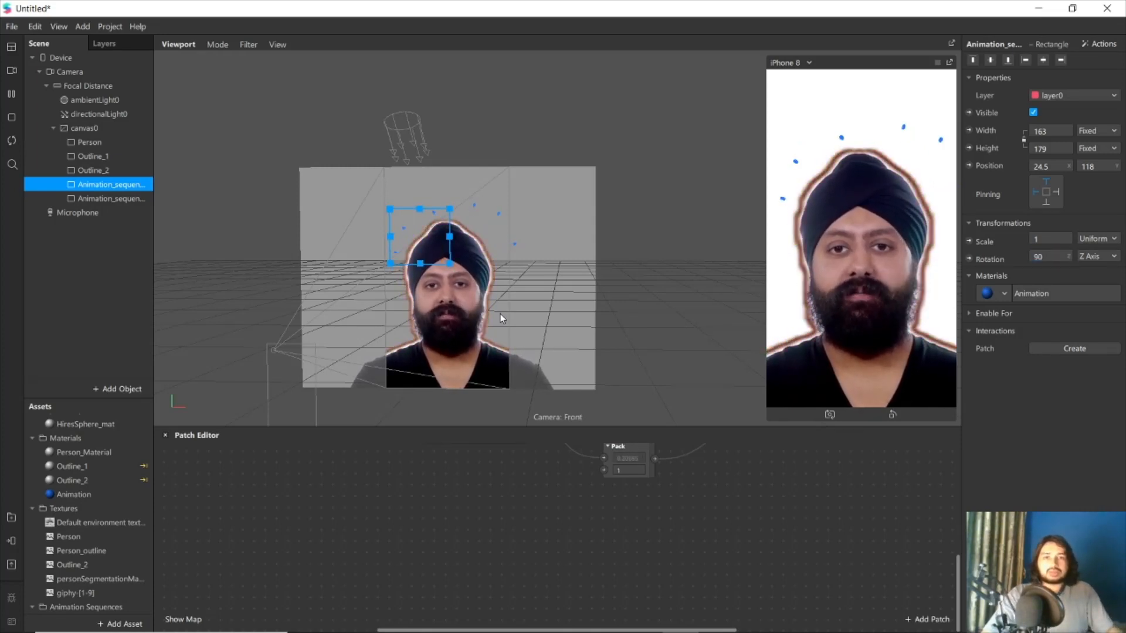
{"action": "left_click_drag", "start_coordinate": [410, 248], "coordinate": [397, 240]}
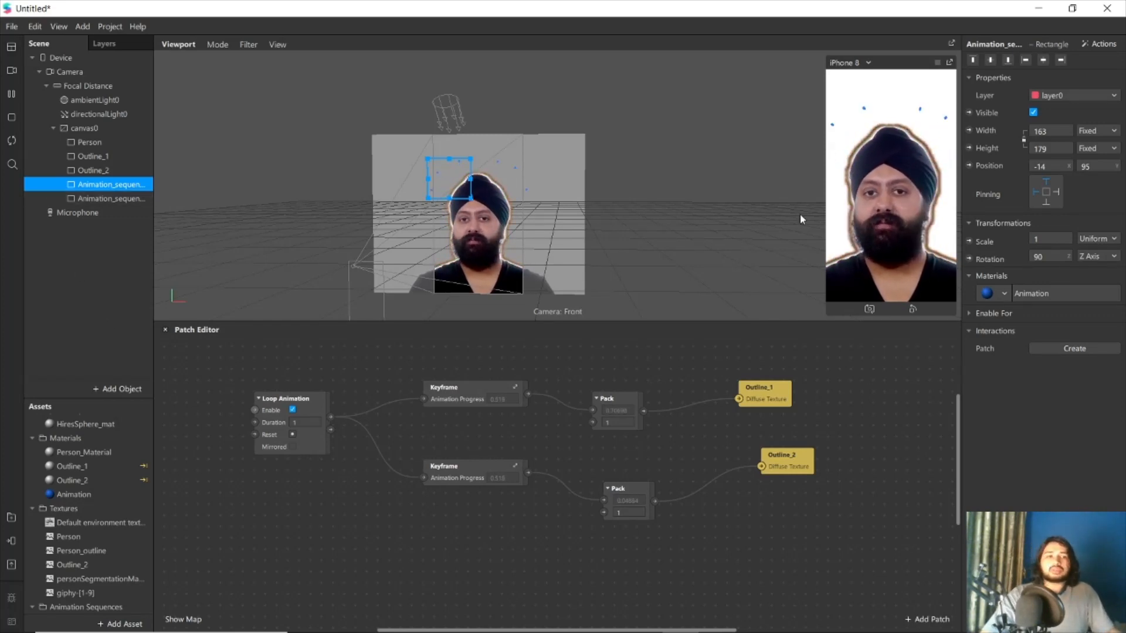
{"action": "left_click", "coordinate": [95, 198]}
{"action": "left_click", "coordinate": [94, 186]}
{"action": "left_click", "coordinate": [95, 199]}
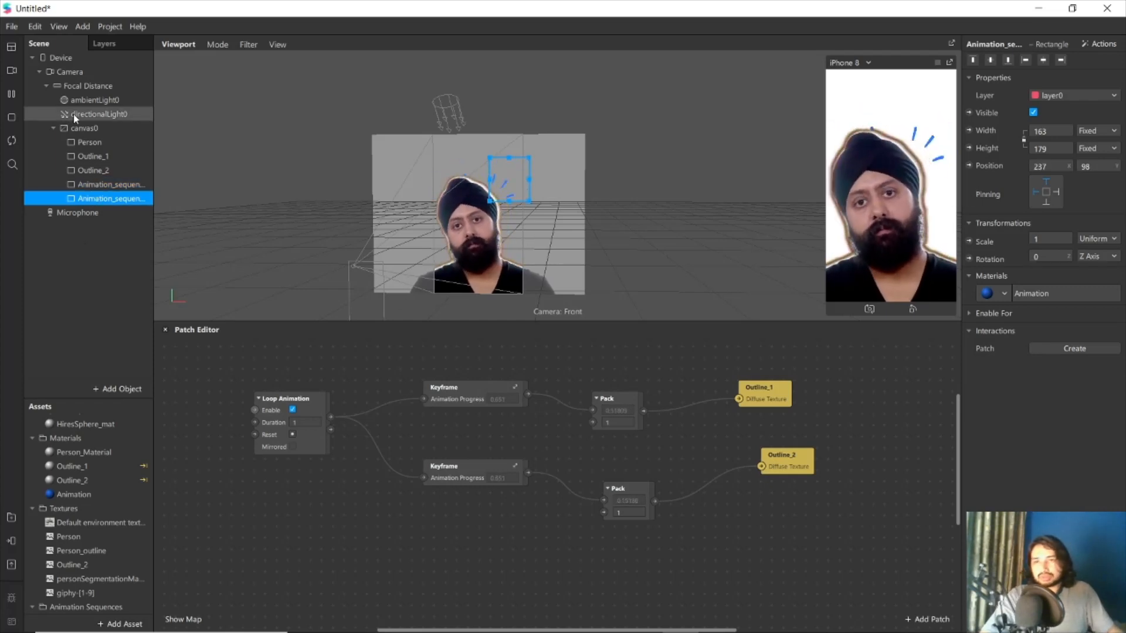
Add a Face Tracker to the scene
{"action": "left_click", "coordinate": [101, 391]}
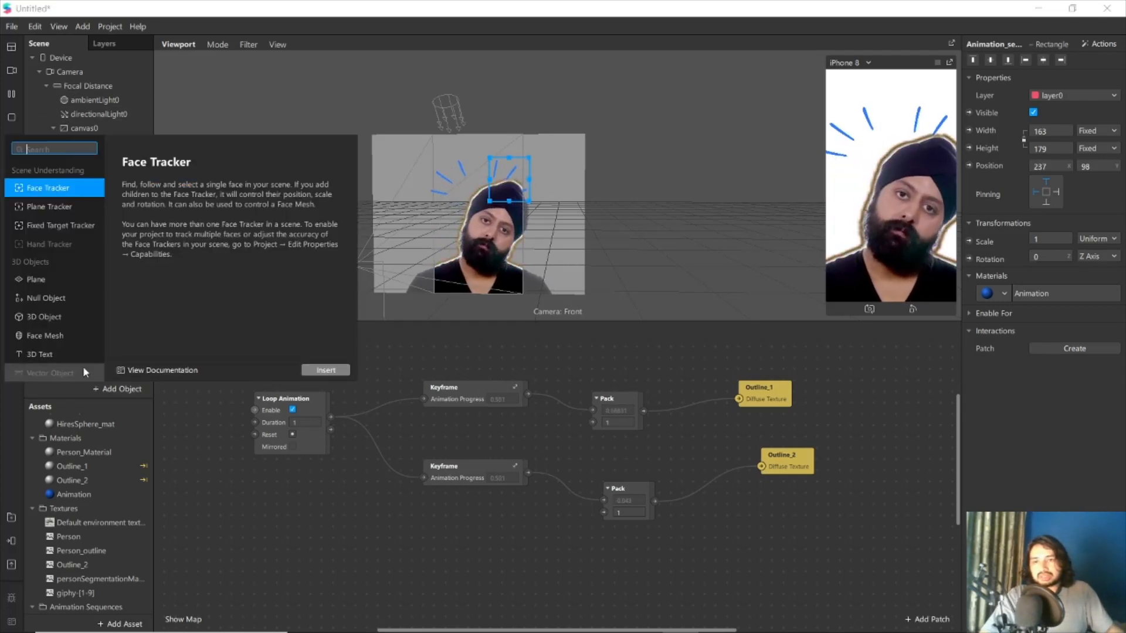
{"action": "scroll", "coordinate": [44, 300], "scroll_direction": "down", "scroll_amount": 3}
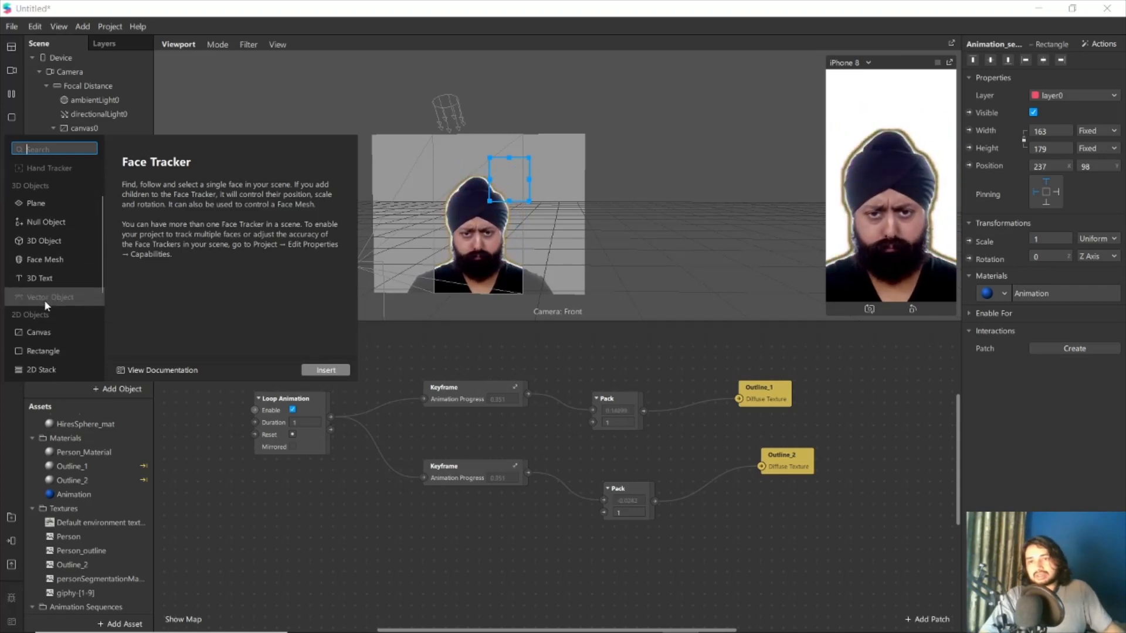
{"action": "scroll", "coordinate": [44, 300], "scroll_direction": "up", "scroll_amount": 3}
{"action": "double_click", "coordinate": [48, 189]}
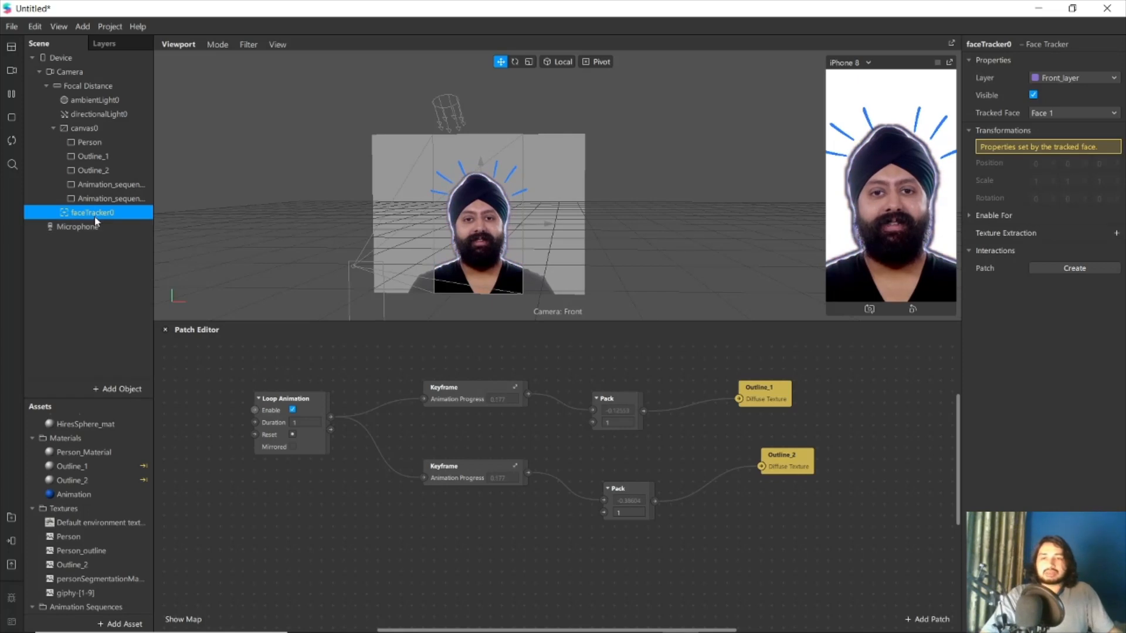
Create a producer patch for faceTracker0 and place its patch group below the Keyframe patches
{"action": "left_click", "coordinate": [1062, 268]}
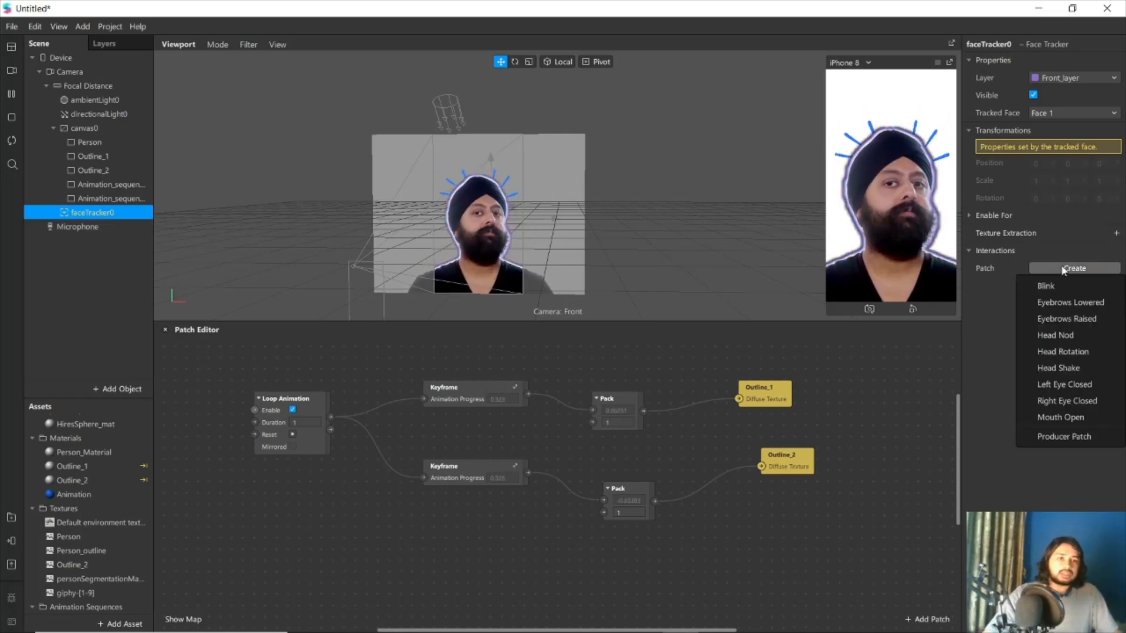
{"action": "left_click", "coordinate": [1054, 434]}
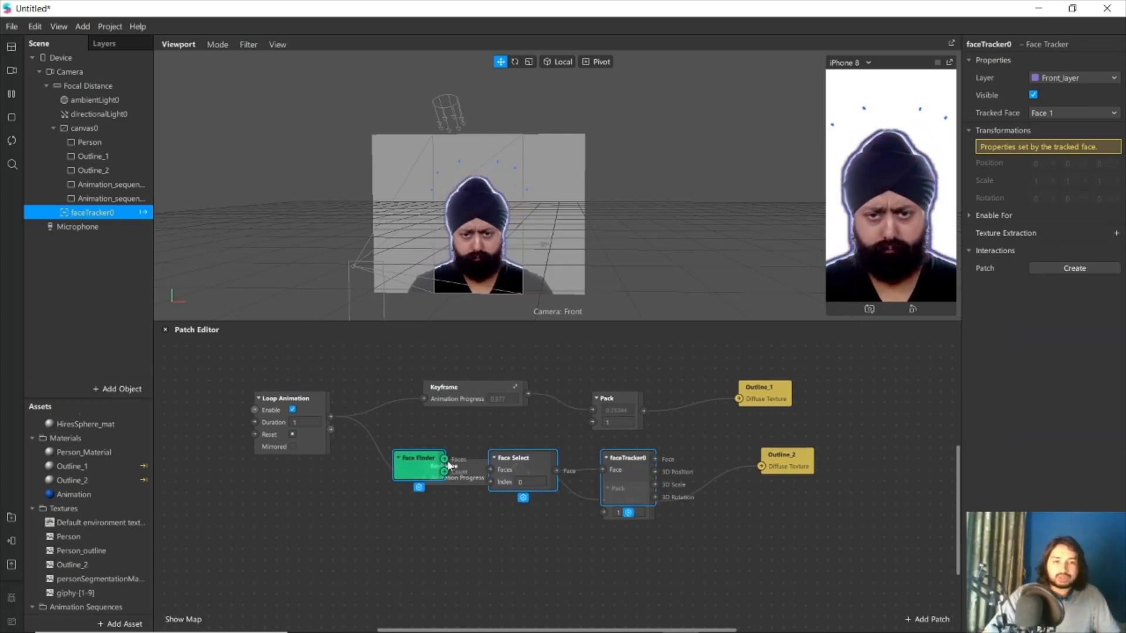
{"action": "left_click_drag", "start_coordinate": [465, 519], "coordinate": [367, 555]}
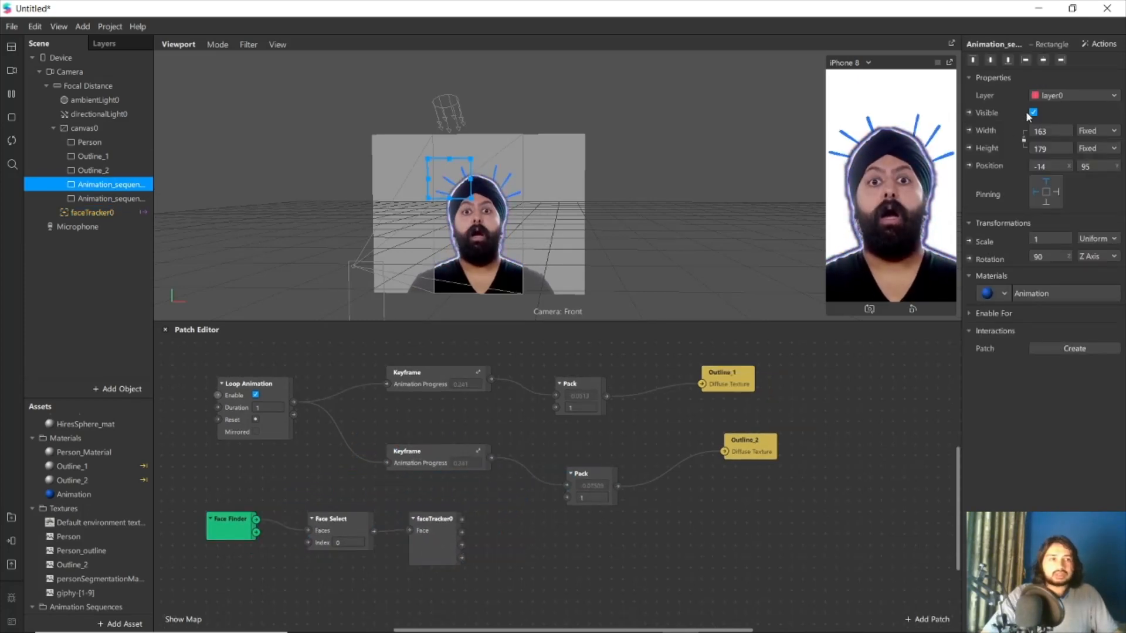
Hide both animation rectangles and create a patch for the Visible property of each
{"action": "left_click", "coordinate": [85, 200]}
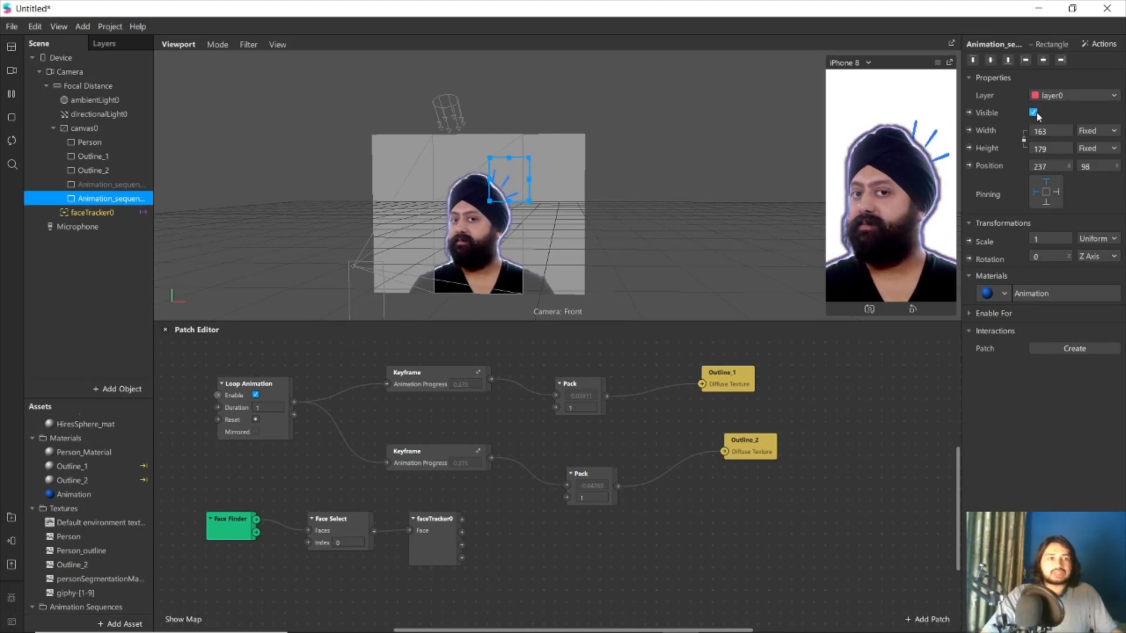
{"action": "left_click", "coordinate": [111, 186]}
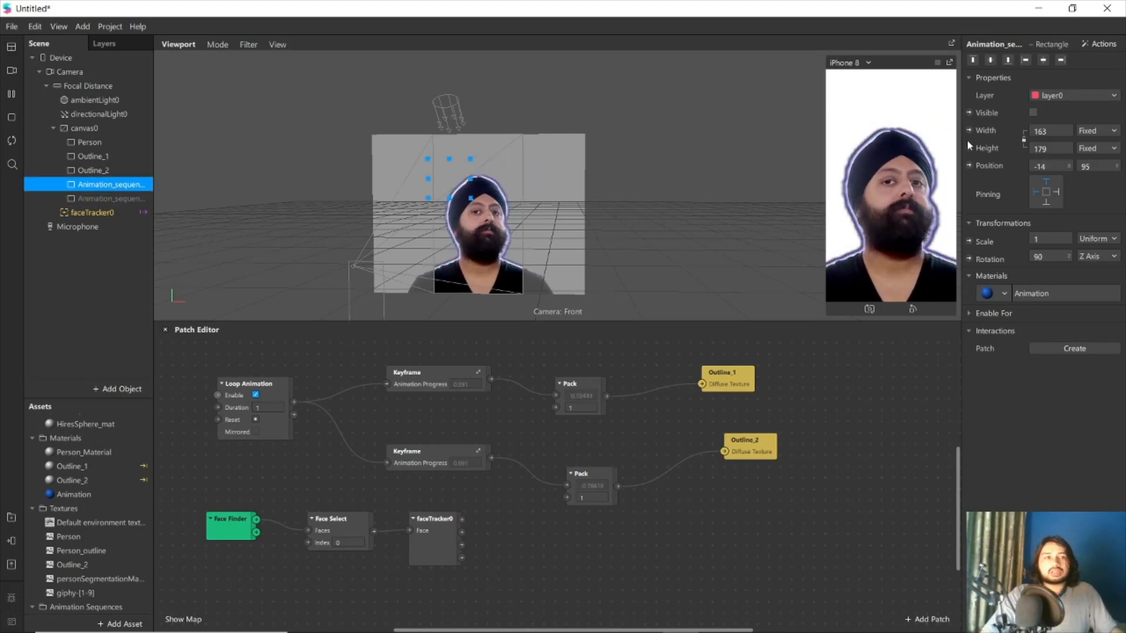
{"action": "left_click", "coordinate": [970, 113]}
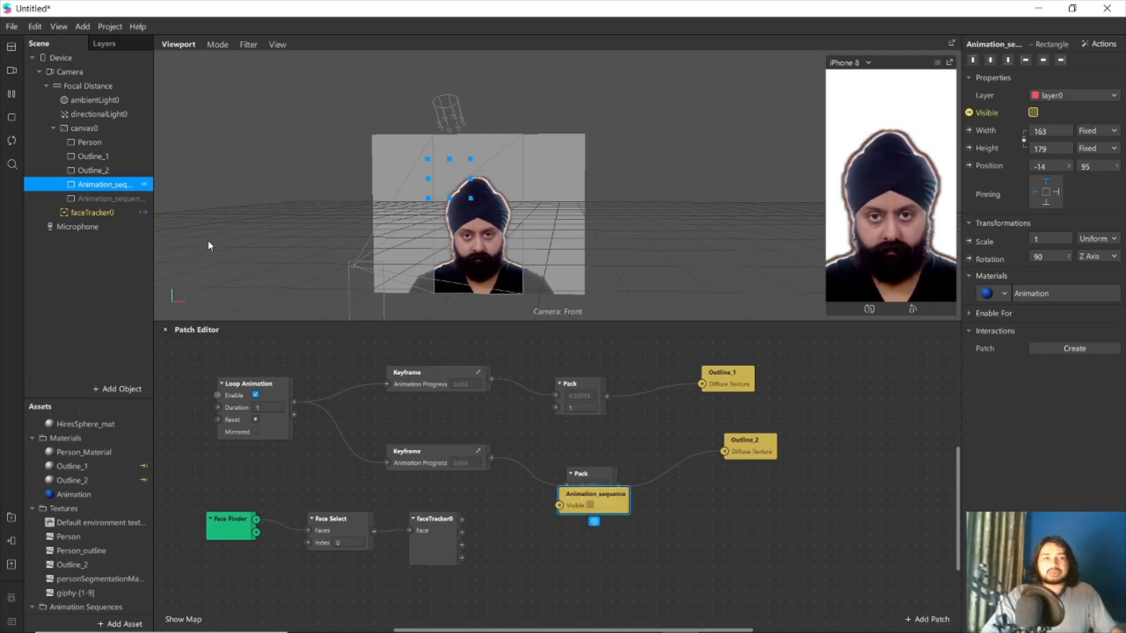
{"action": "left_click", "coordinate": [85, 200]}
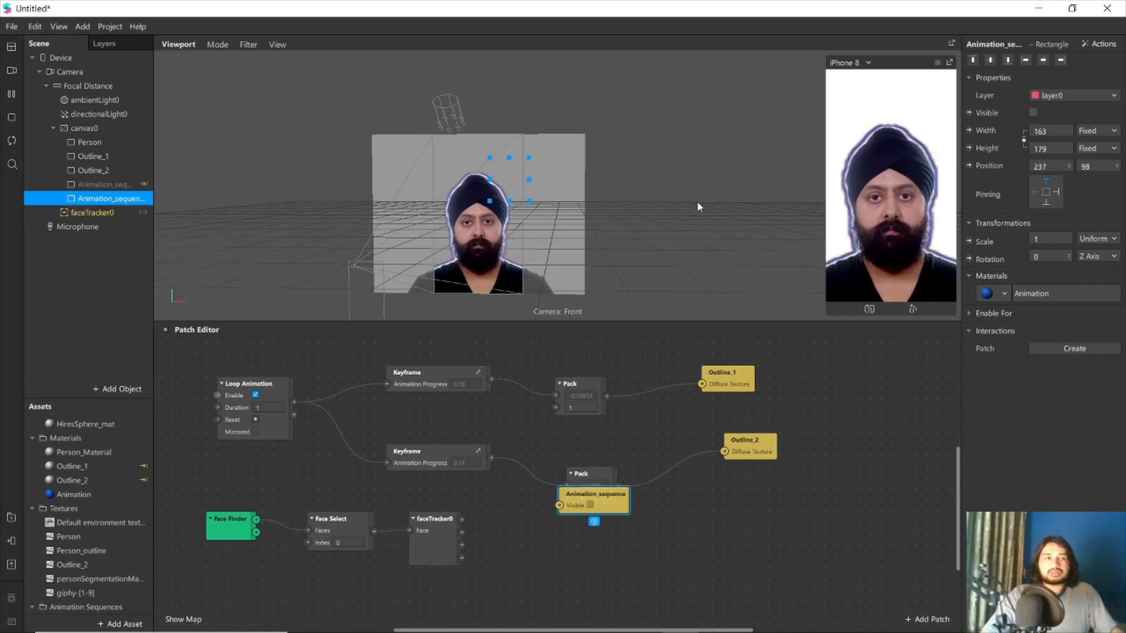
{"action": "left_click", "coordinate": [969, 113]}
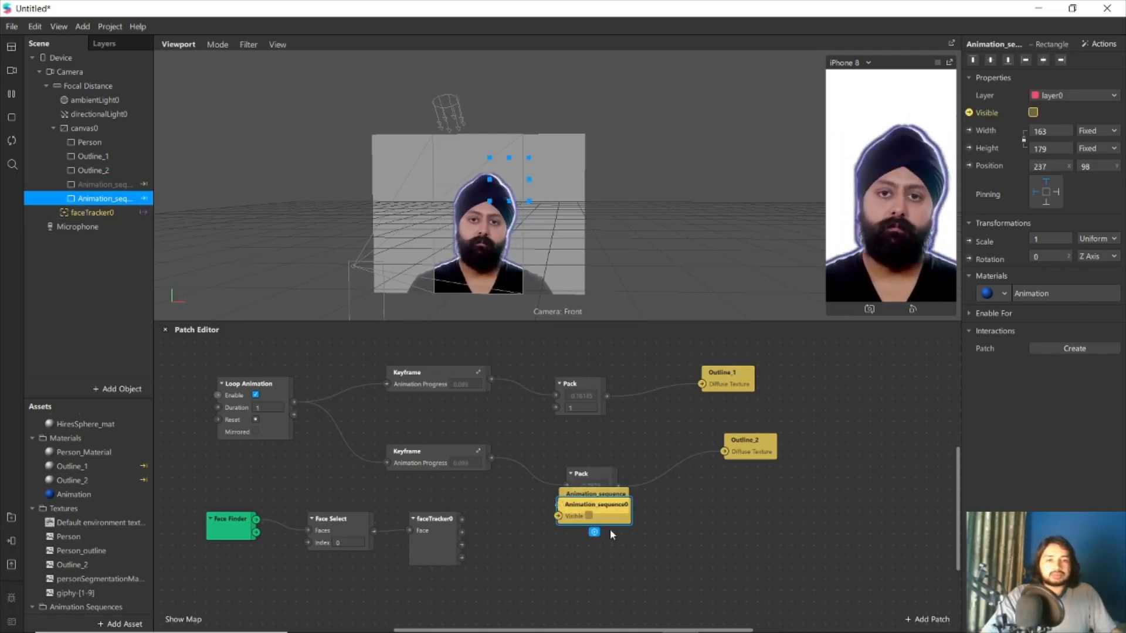
Add a Smile patch connected to the Face output of faceTracker0
{"action": "left_click_drag", "start_coordinate": [464, 519], "coordinate": [508, 556]}
{"action": "type", "text": "smi"}
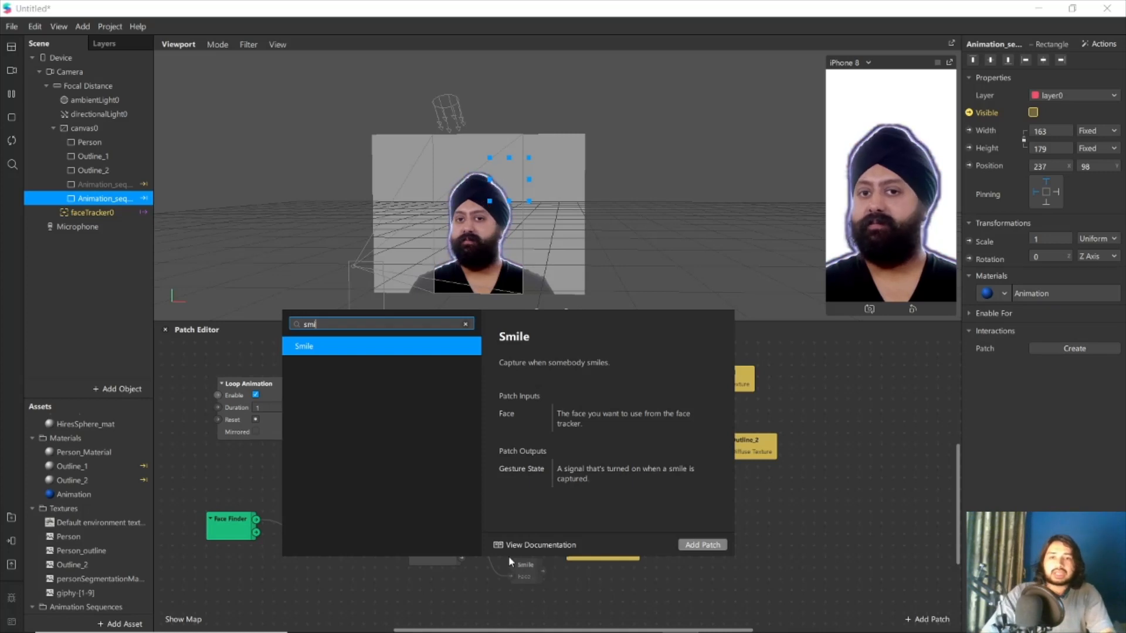
{"action": "key", "text": "Return"}
Connect the Smile output to the Visible inputs of Animation_sequence and Animation_sequence0, and space the two patches apart
{"action": "left_click_drag", "start_coordinate": [515, 578], "coordinate": [560, 512]}
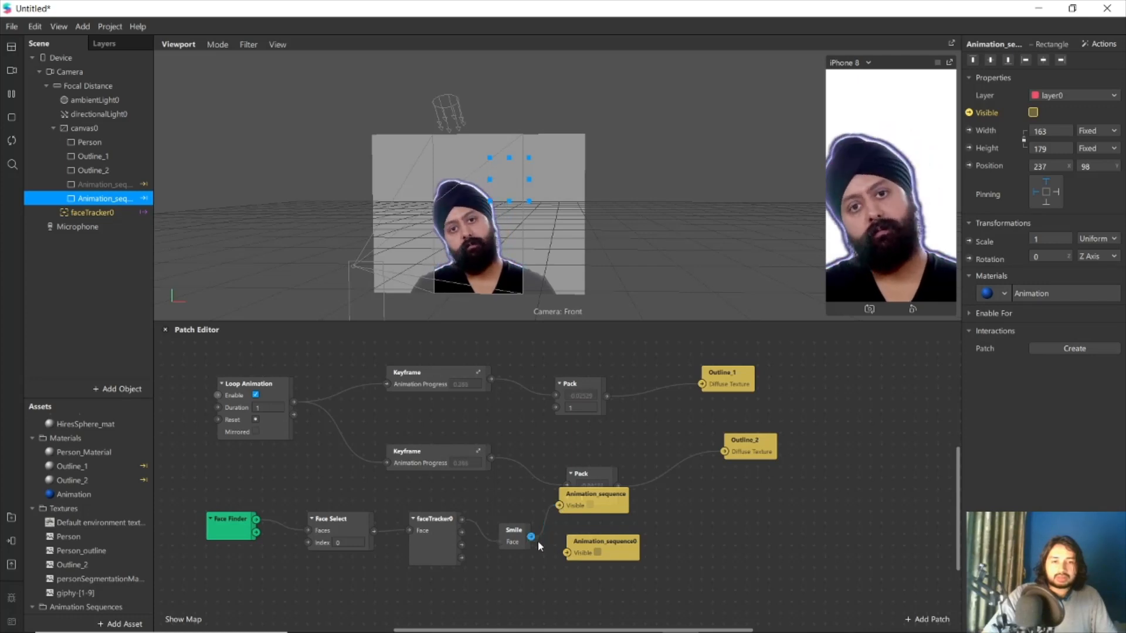
{"action": "left_click_drag", "start_coordinate": [567, 558], "coordinate": [567, 553]}
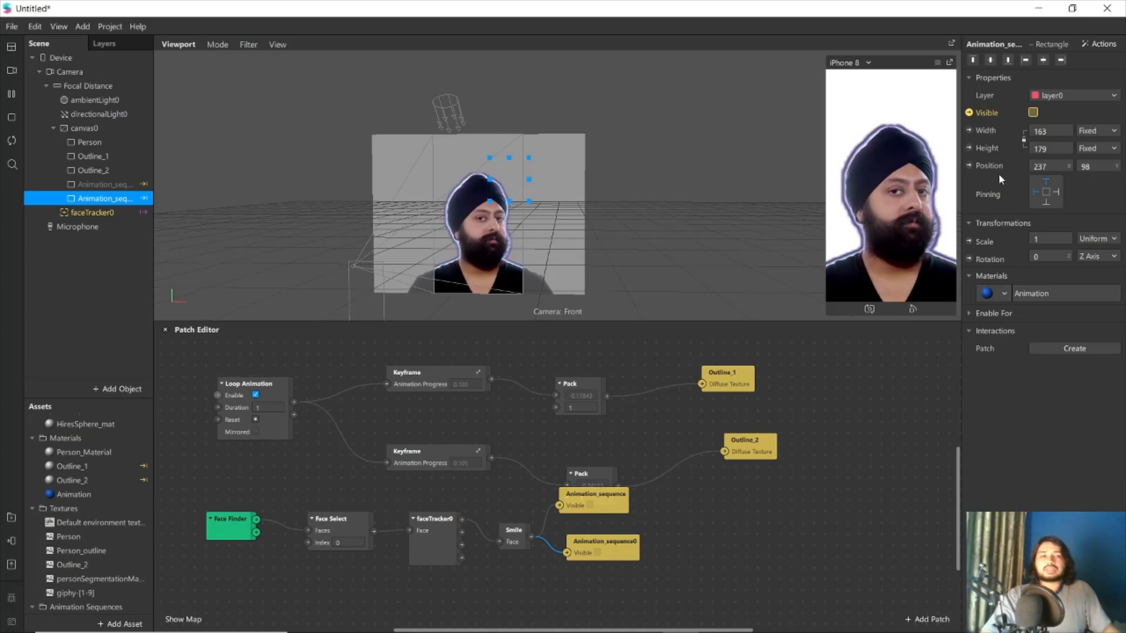
{"action": "left_click_drag", "start_coordinate": [608, 508], "coordinate": [618, 579]}
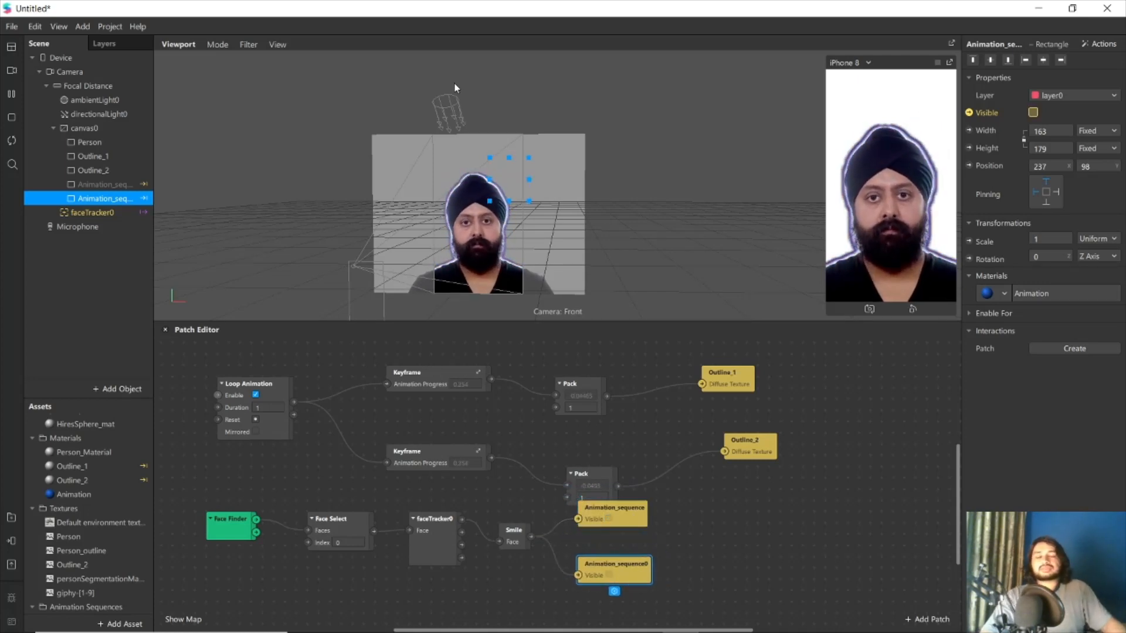